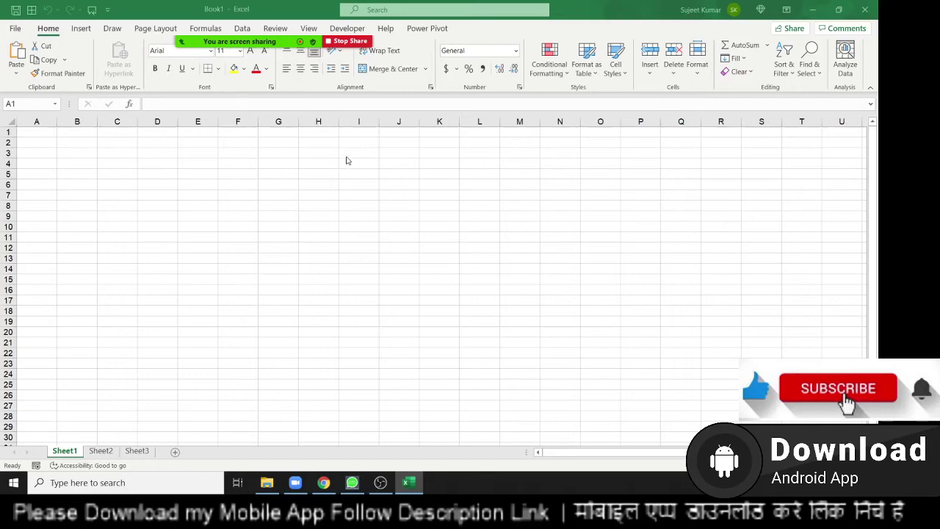
- Switch to the Data tab, dismiss the meeting invite, and glance at the Get Data source list
left_click(382, 484)
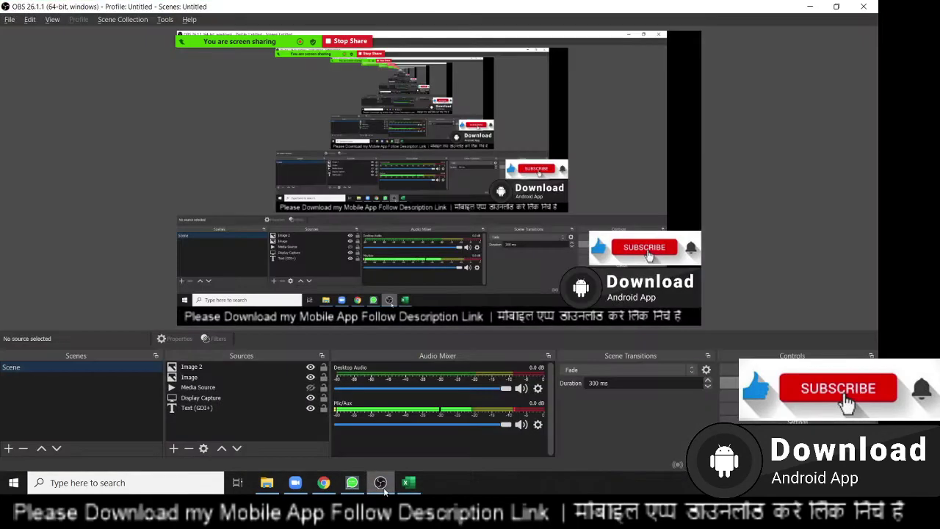
left_click(382, 485)
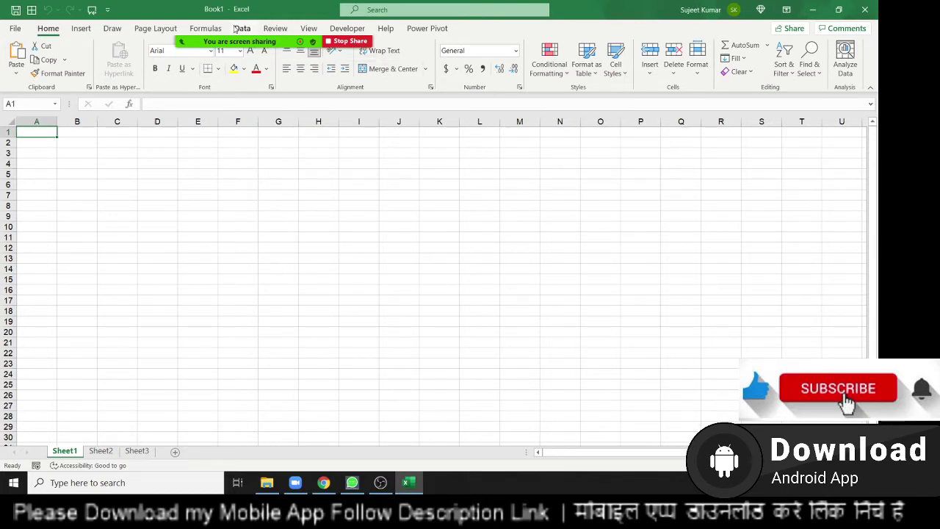
left_click(236, 28)
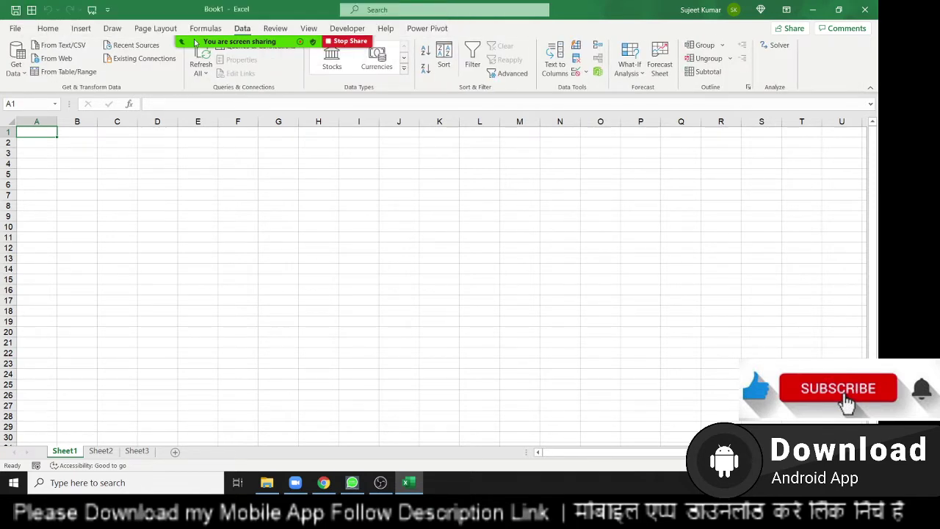
left_click(271, 19)
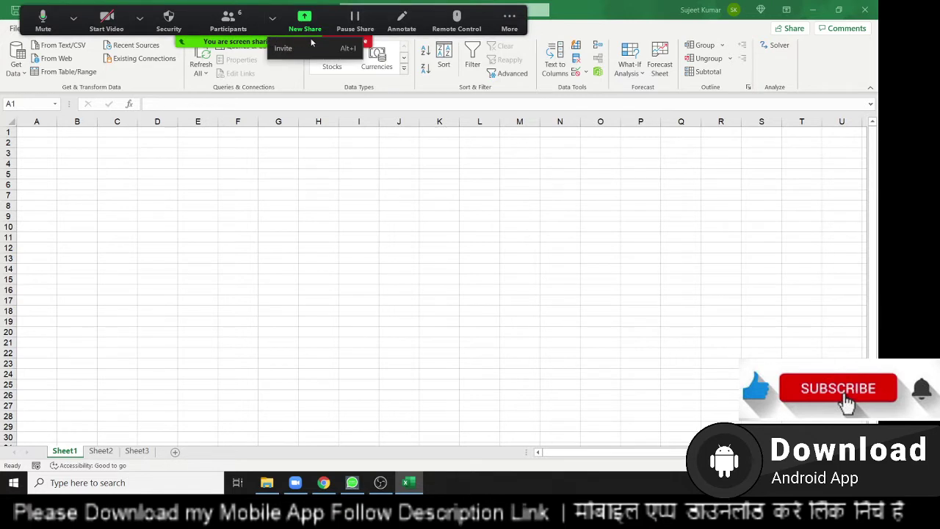
left_click(272, 18)
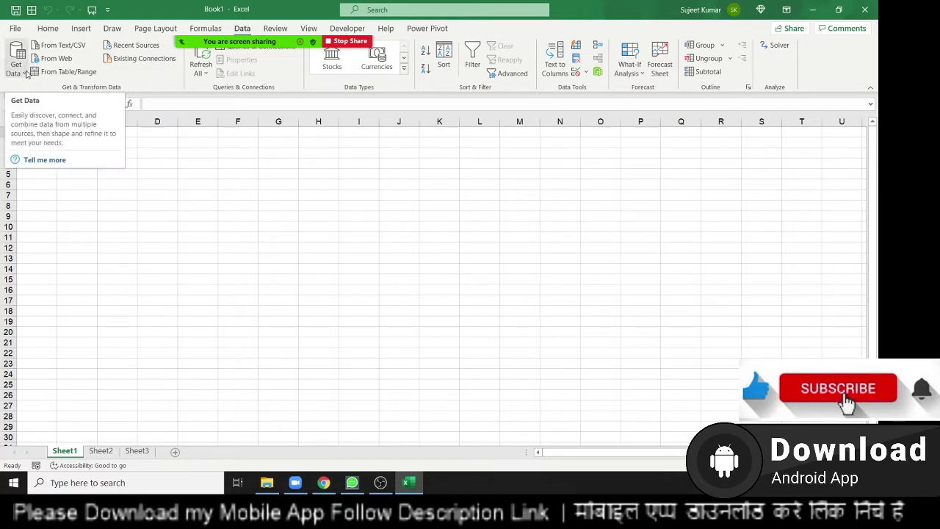
left_click(26, 73)
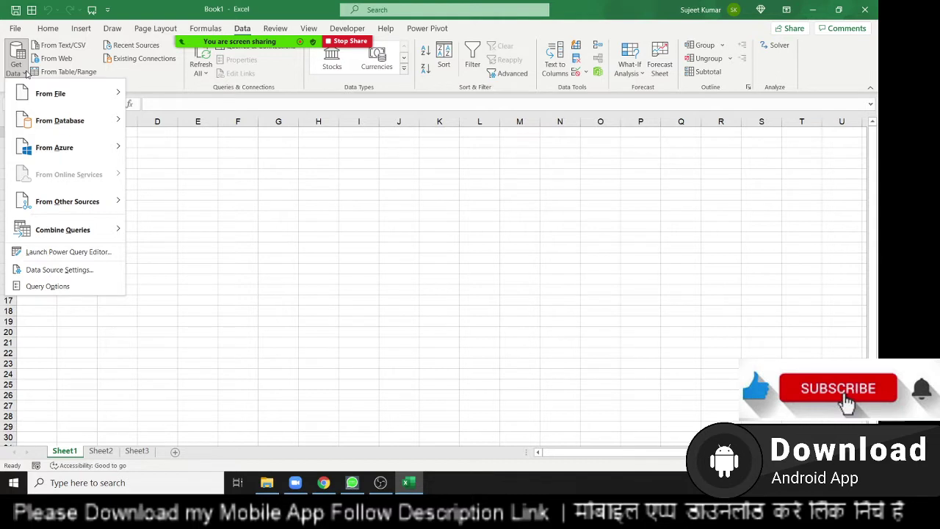
left_click(183, 141)
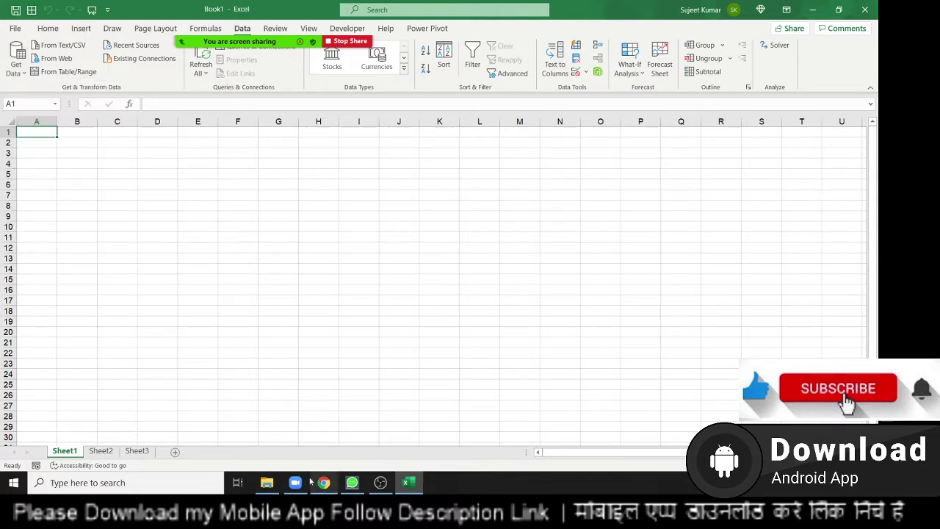
- Start a =A1 formula in cell I9, then cancel it so I9 stays empty
left_click(359, 216)
type("=")
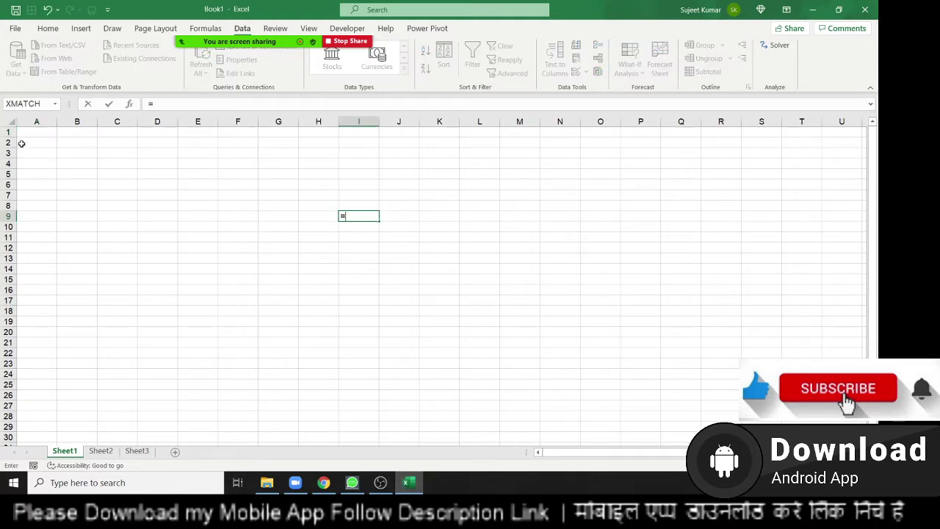
left_click(31, 133)
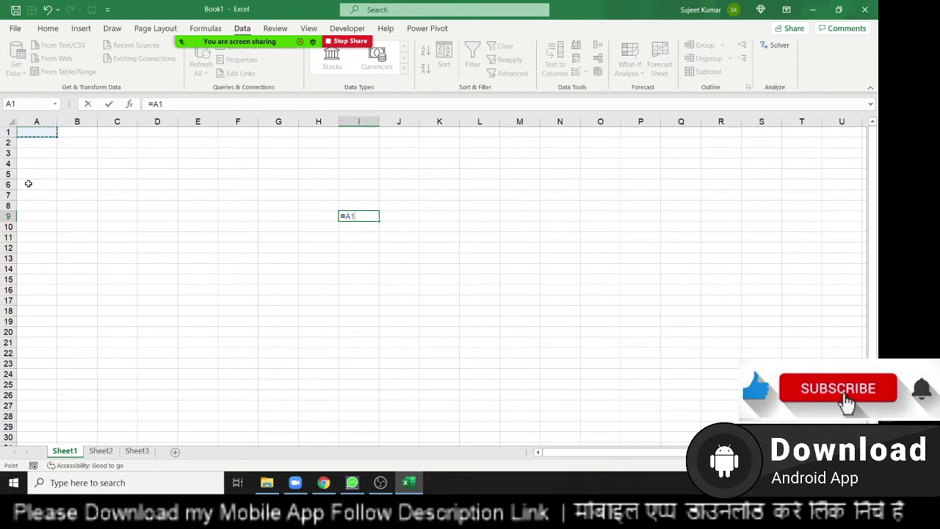
key("Escape")
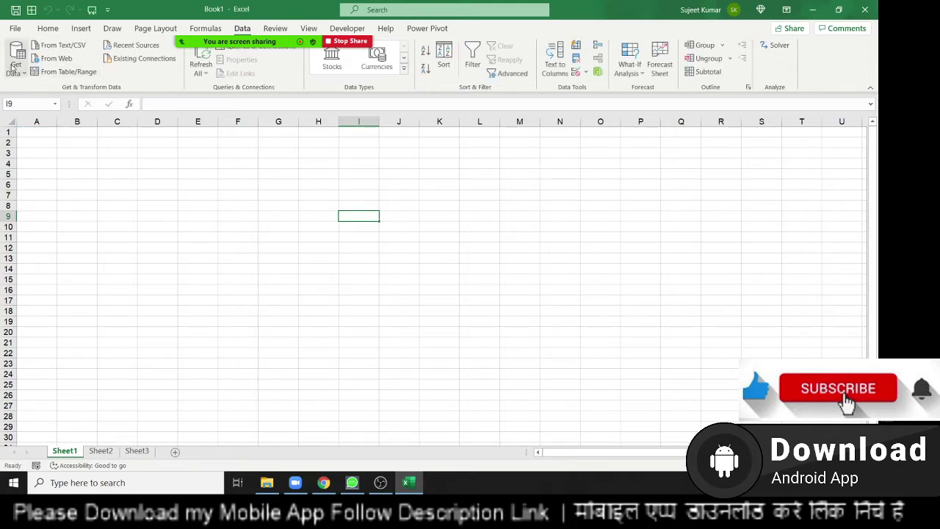
- Import the Data table from Data.xlsm via Get Data > From Workbook and load its 131 rows
left_click(10, 70)
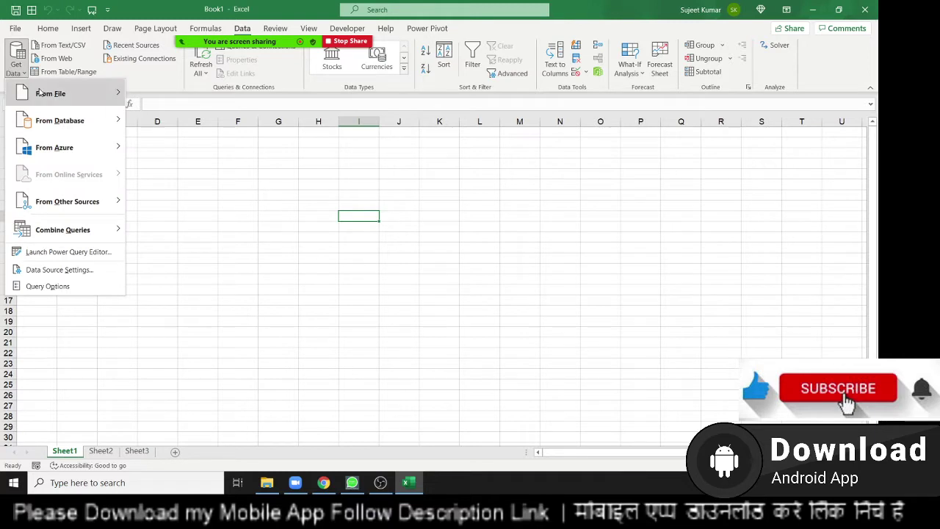
mouse_move(42, 94)
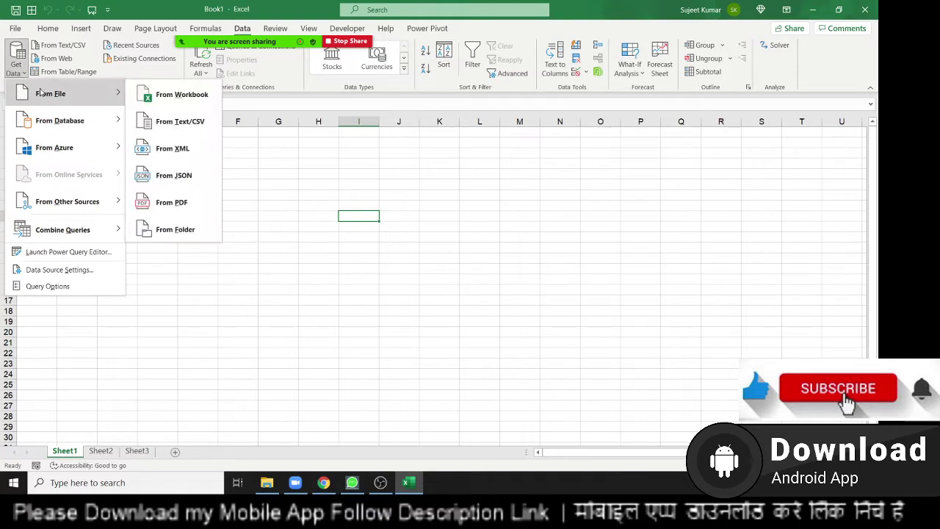
left_click(172, 96)
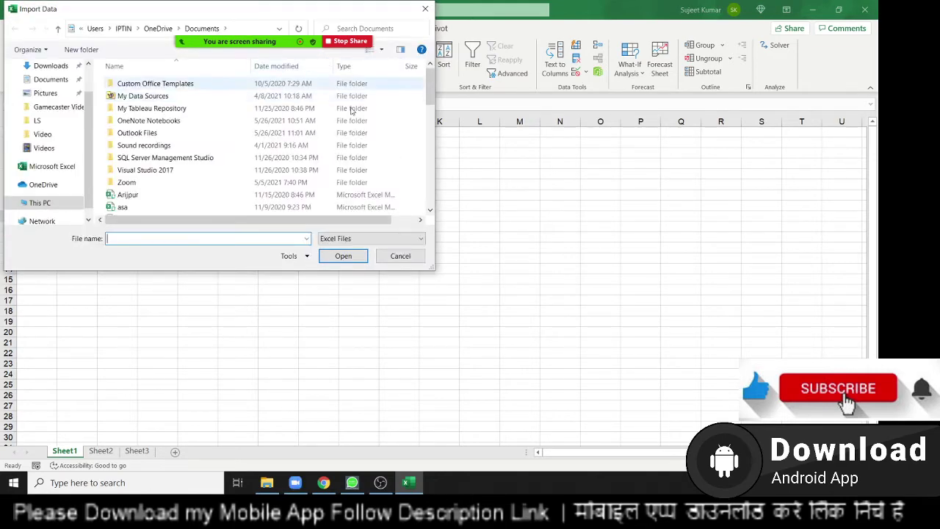
scroll(200, 178, "down", 3)
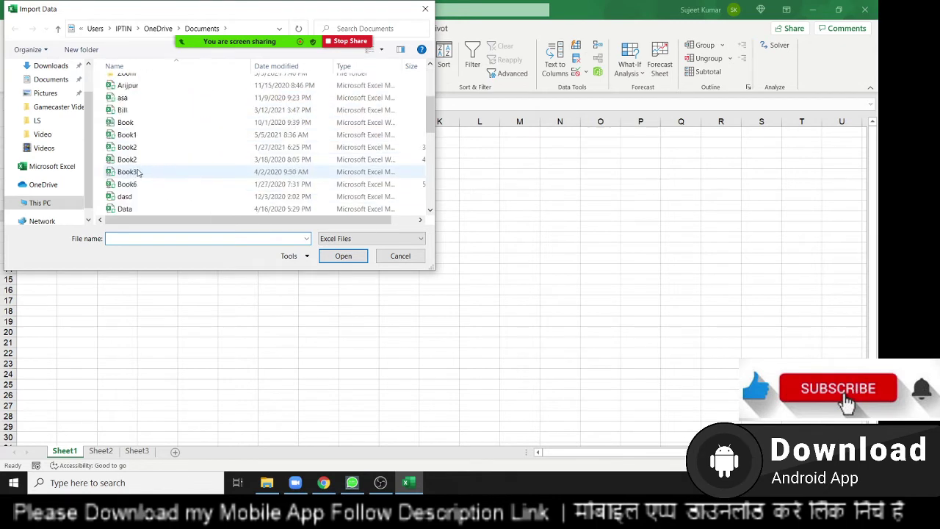
left_click(146, 209)
scroll(162, 202, "down", 2)
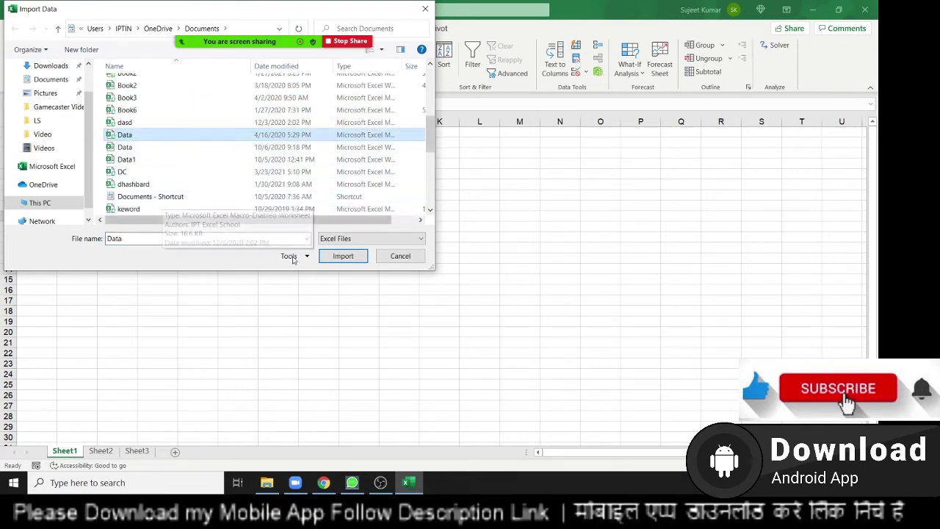
left_click(332, 257)
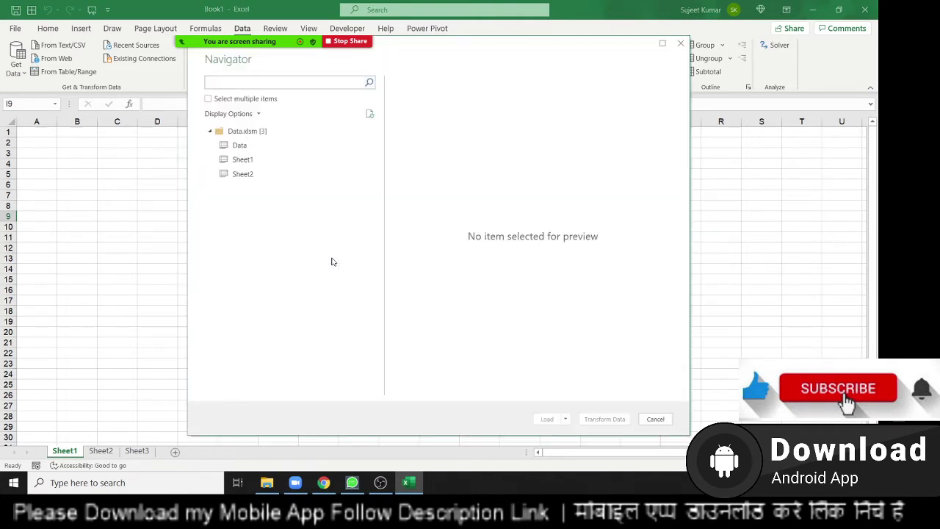
left_click(240, 147)
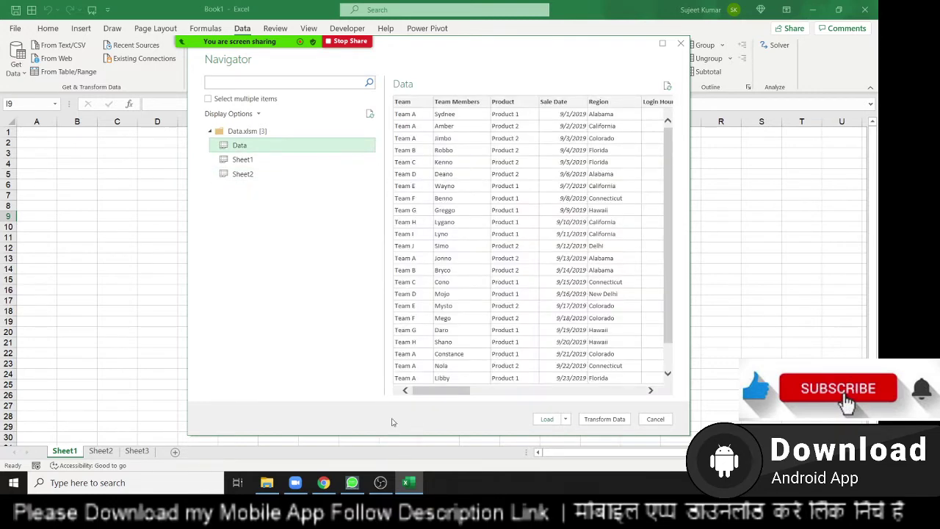
mouse_move(440, 390)
left_mouse_down()
mouse_move(625, 395)
mouse_move(435, 365)
left_mouse_up()
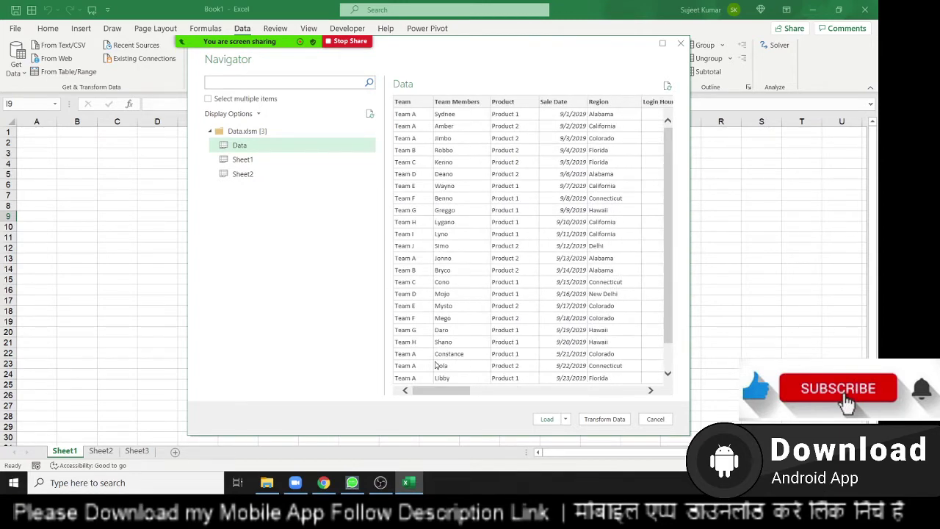
left_click(552, 422)
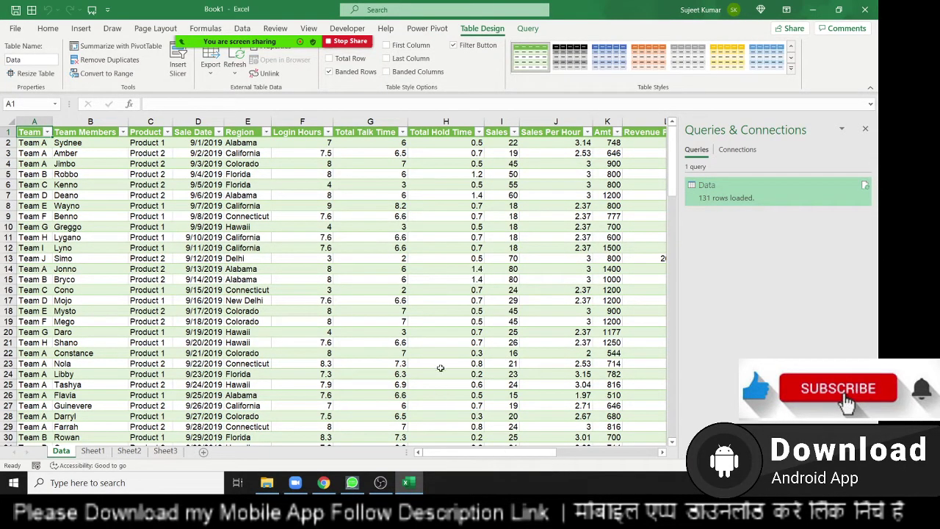
- Close the Queries & Connections pane and select Region values and a Team Members cell
left_click(441, 343)
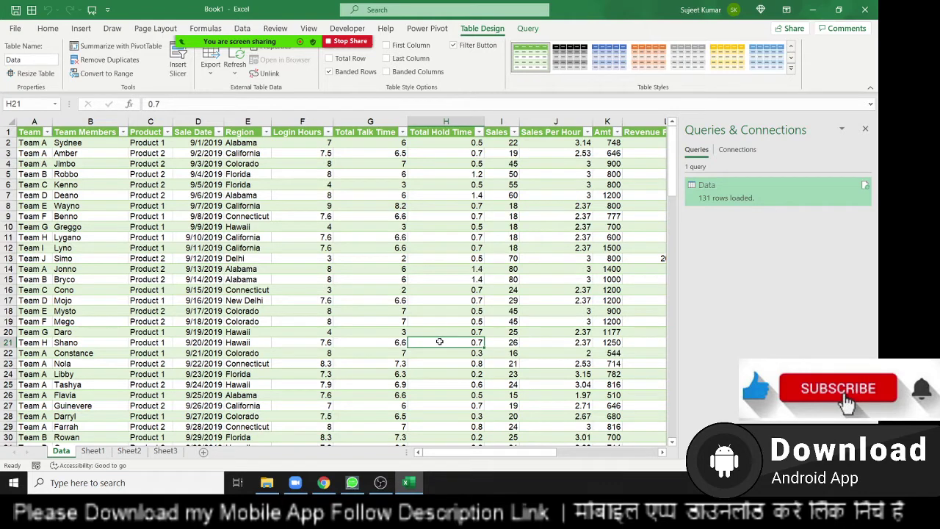
left_click(861, 130)
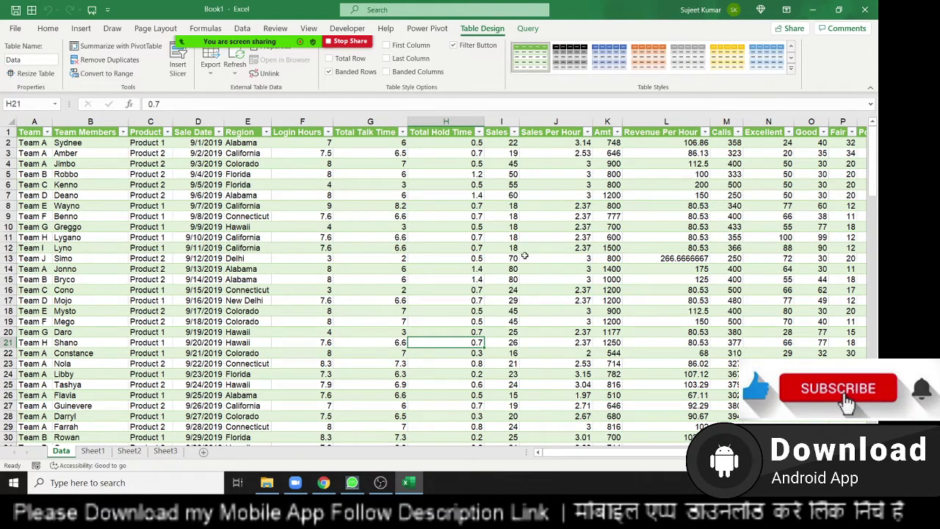
left_click(247, 151)
left_click_drag(246, 151, 252, 242)
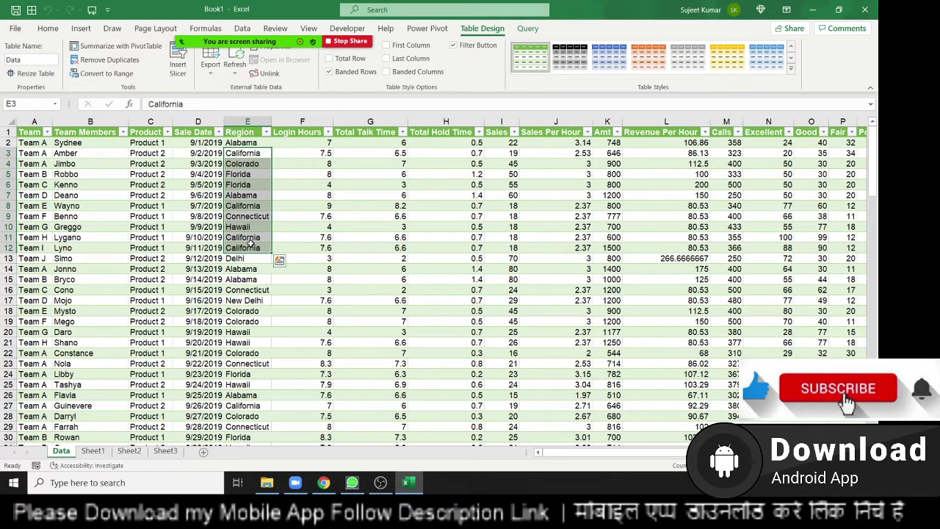
left_click(76, 33)
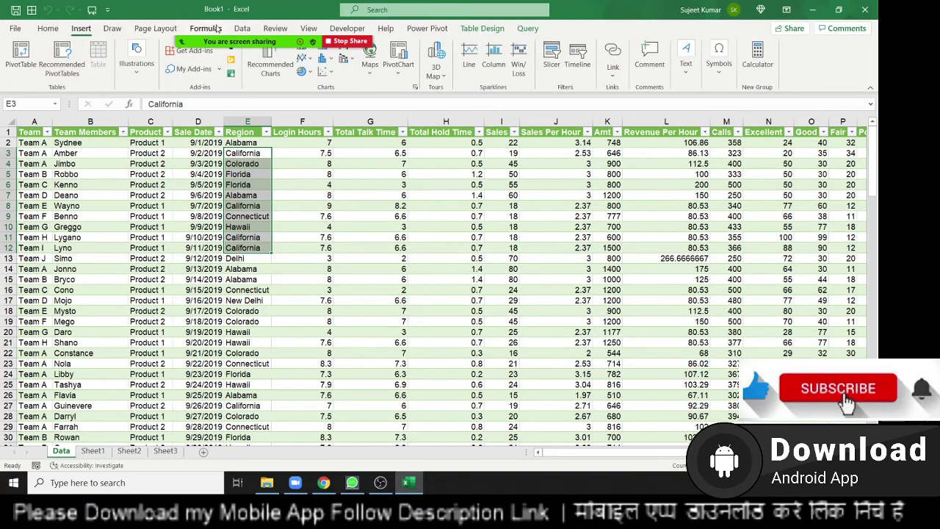
left_click(242, 28)
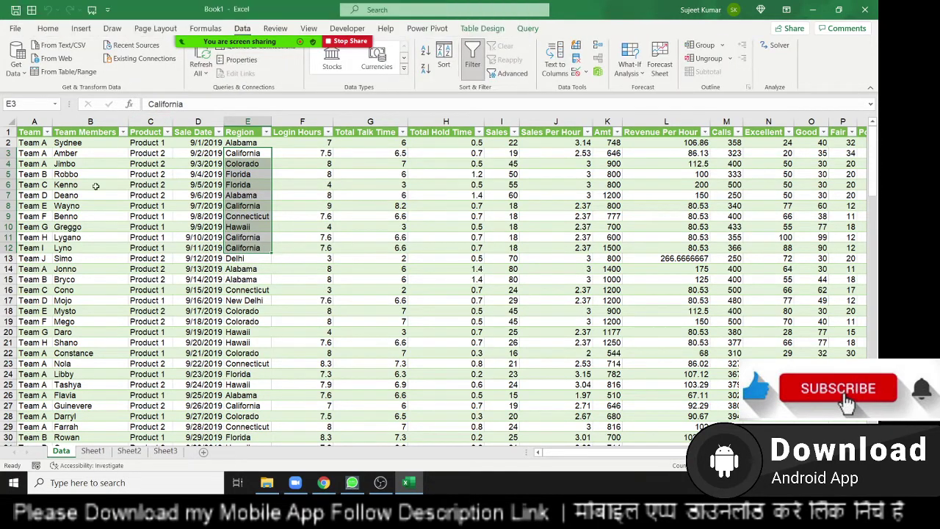
left_click(81, 206)
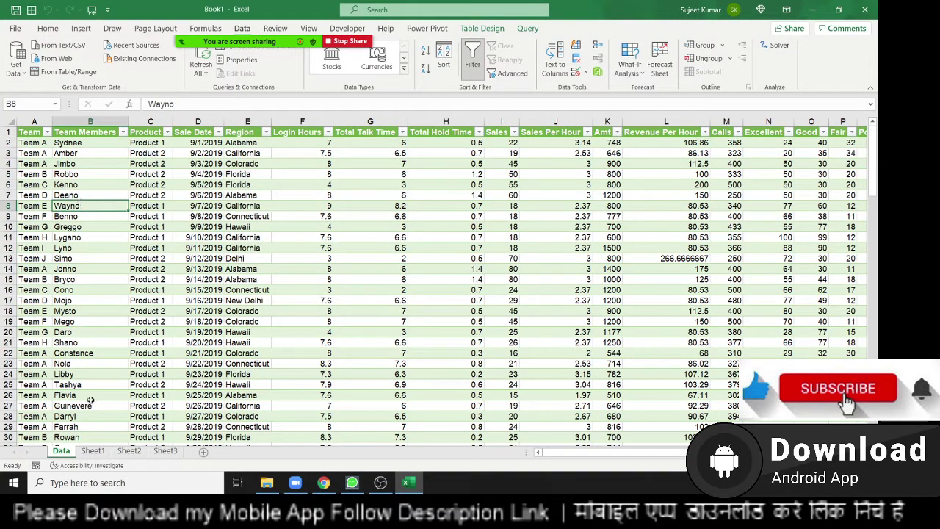
left_click(88, 452)
left_click(62, 451)
- Select several ranges of Team and Region values in the imported Data table
right_click(64, 454)
left_click(290, 250)
left_click_drag(39, 144, 33, 206)
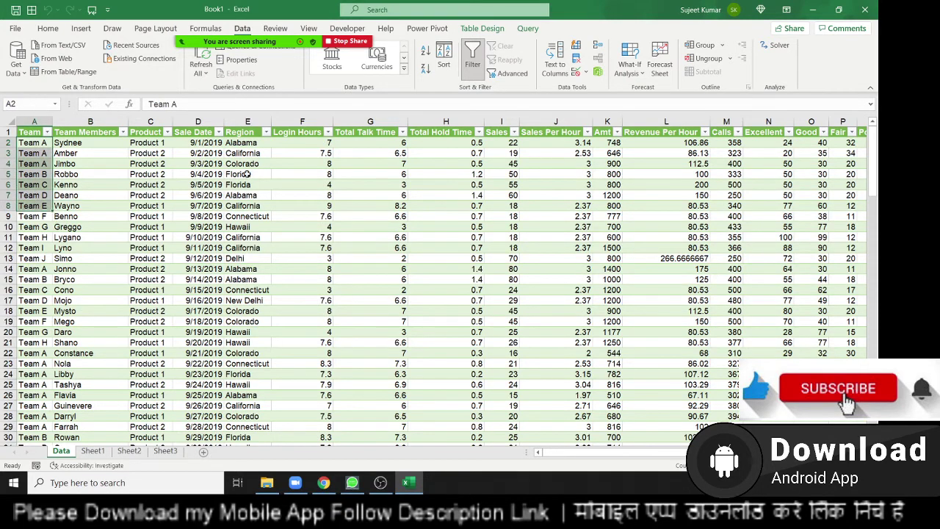
left_click_drag(249, 153, 250, 209)
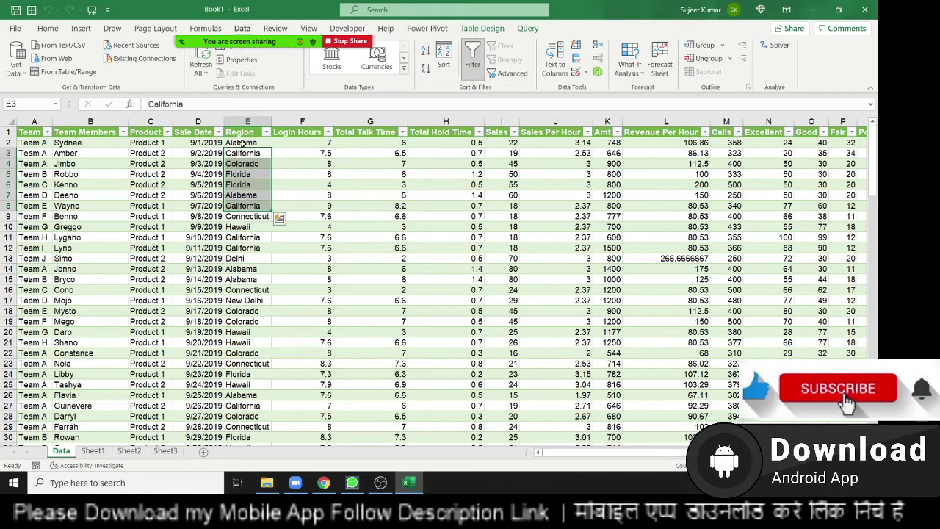
left_click_drag(242, 144, 247, 282)
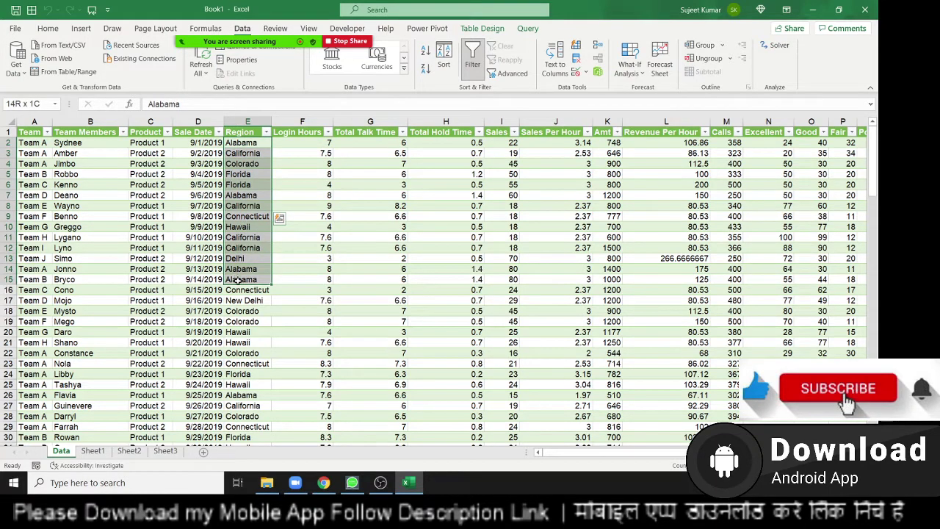
left_click(166, 258)
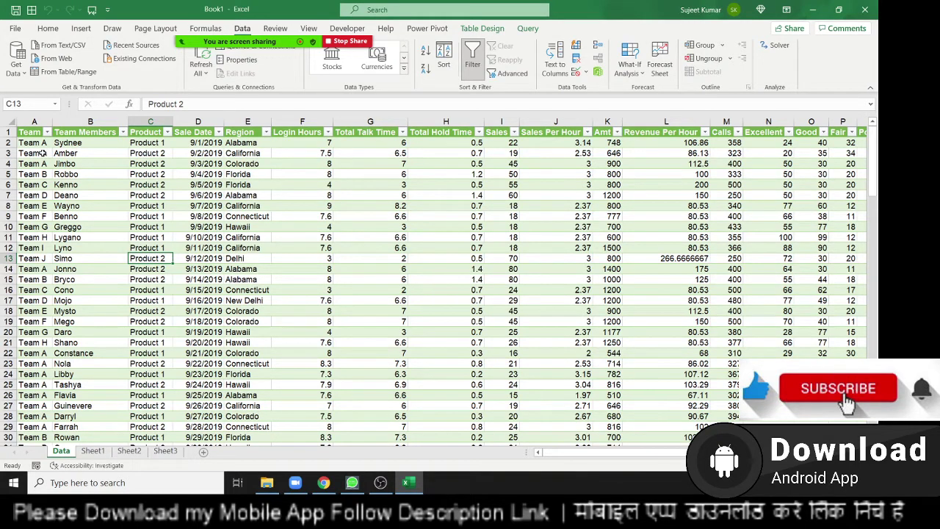
mouse_move(41, 144)
left_mouse_down()
mouse_move(32, 251)
mouse_move(61, 303)
left_mouse_up()
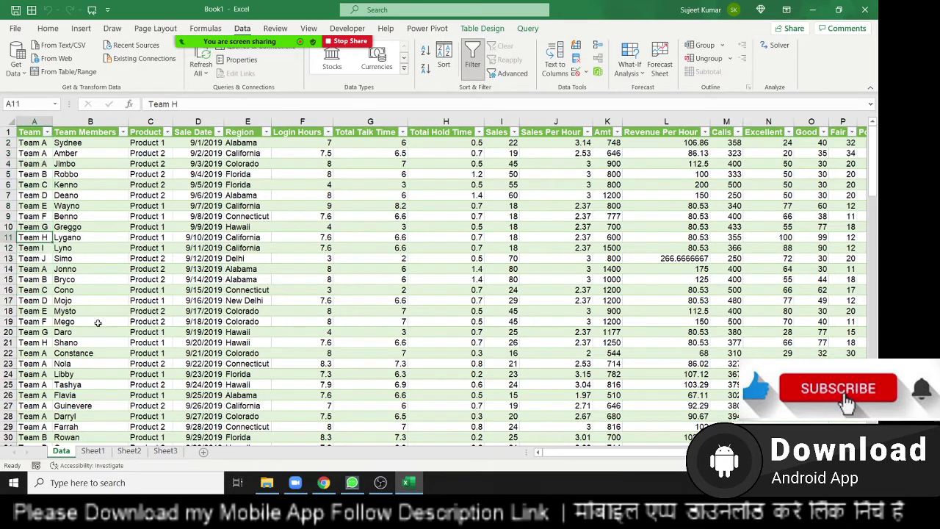
- Delete the Data sheet, confirming the permanent deletion
right_click(64, 452)
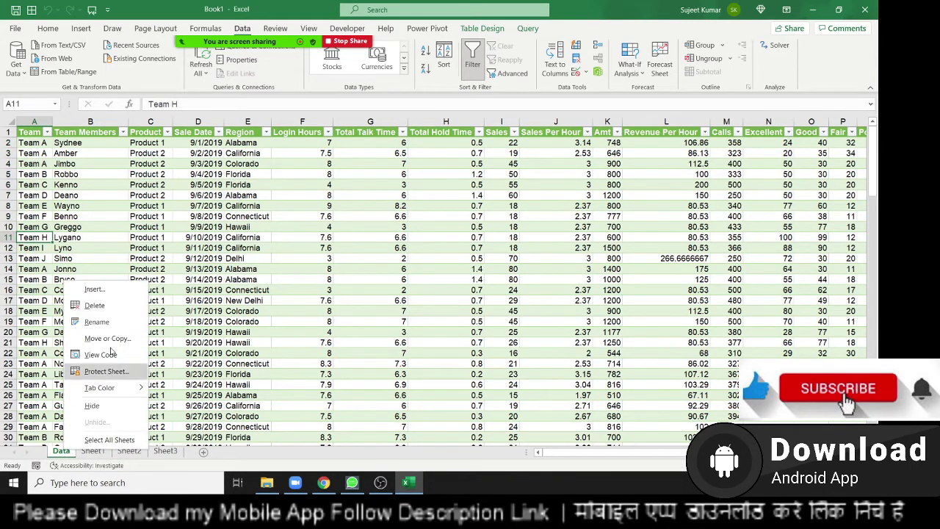
left_click(112, 308)
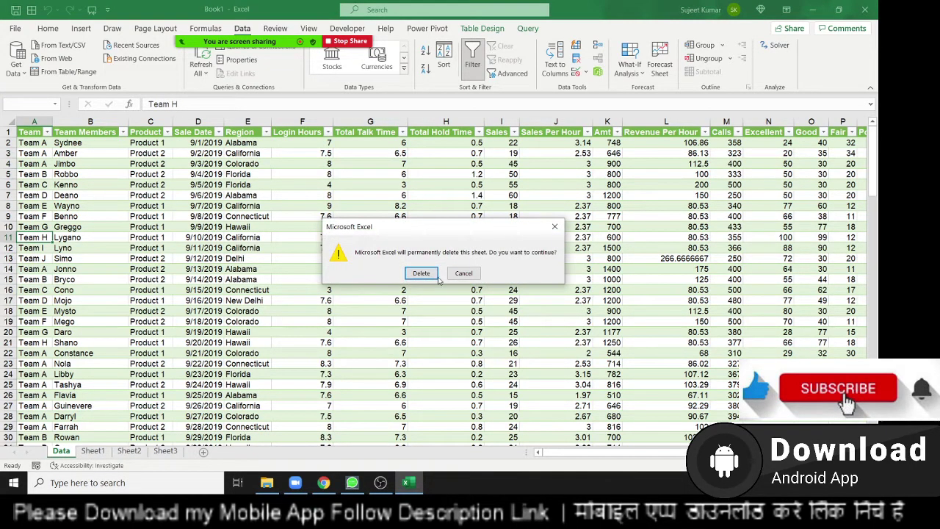
left_click(434, 276)
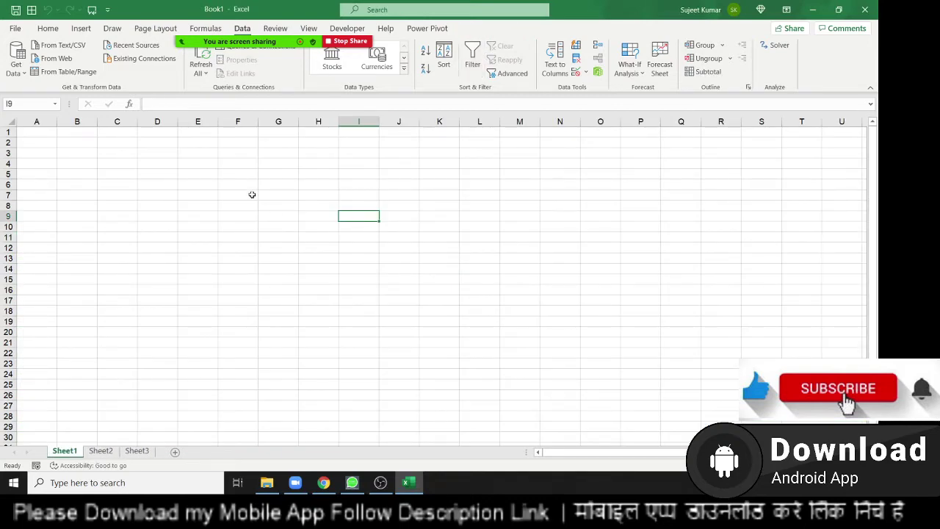
- Import the Data sheet from Data.xlsm and send it to Power Query via Transform Data as Data (2)
left_click(39, 132)
left_click(16, 65)
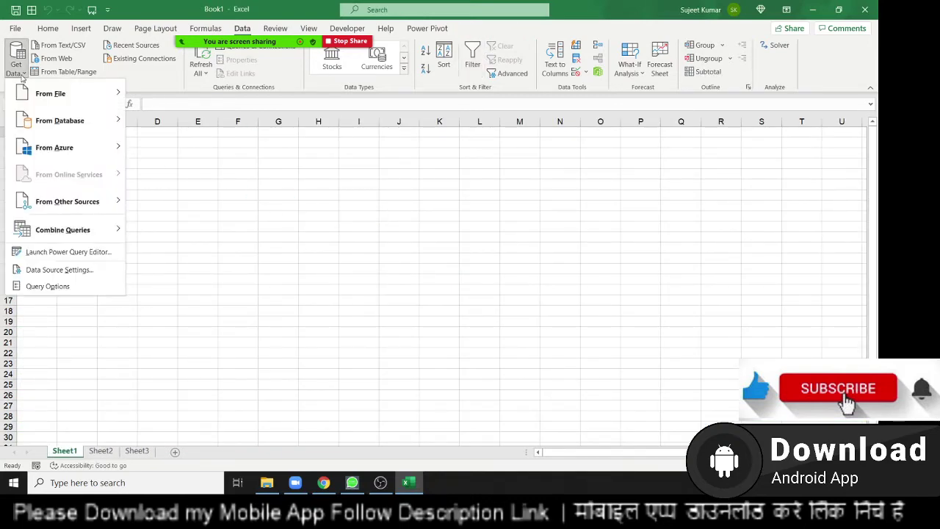
left_click(145, 98)
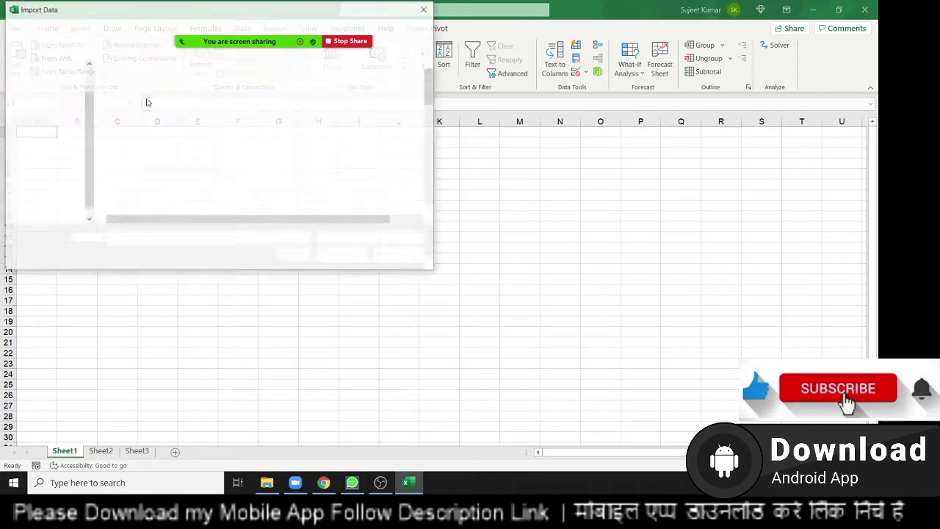
scroll(157, 202, "down", 2)
scroll(157, 202, "down", 2)
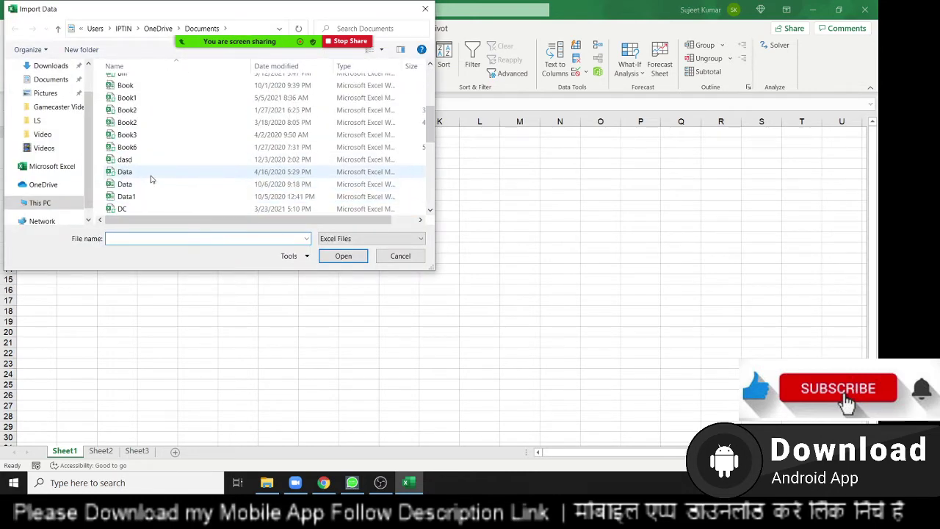
left_click(151, 171)
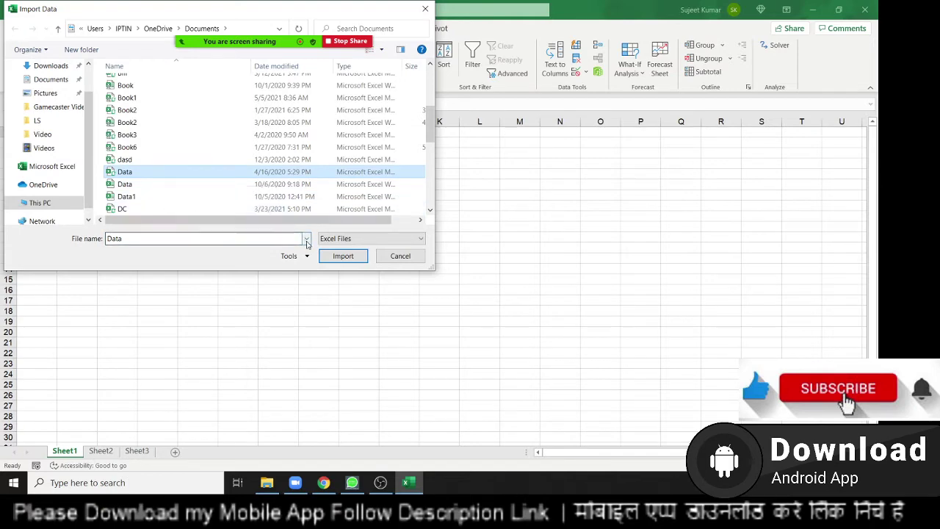
left_click(341, 257)
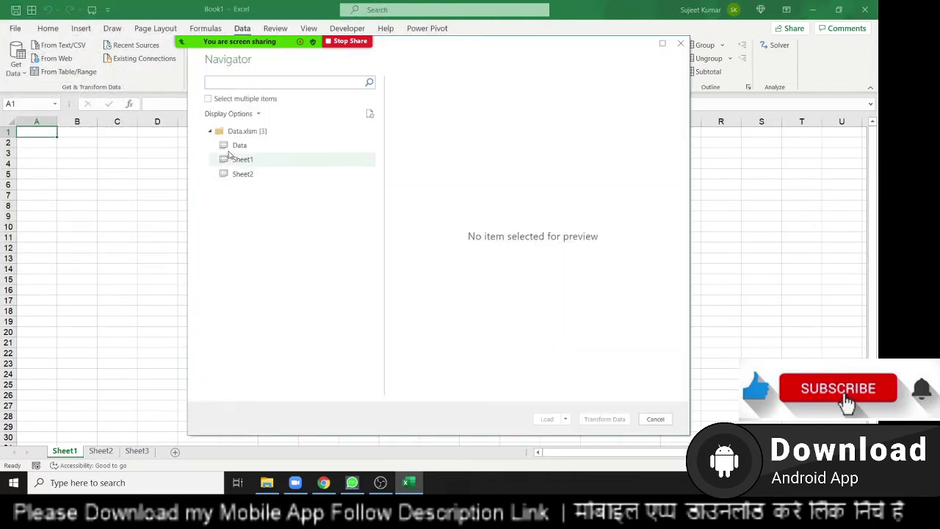
left_click(227, 145)
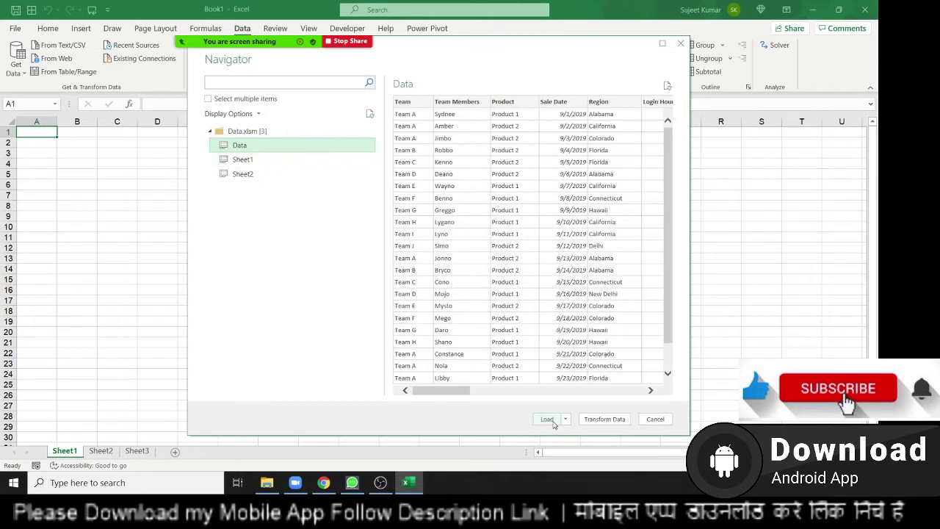
left_click(604, 419)
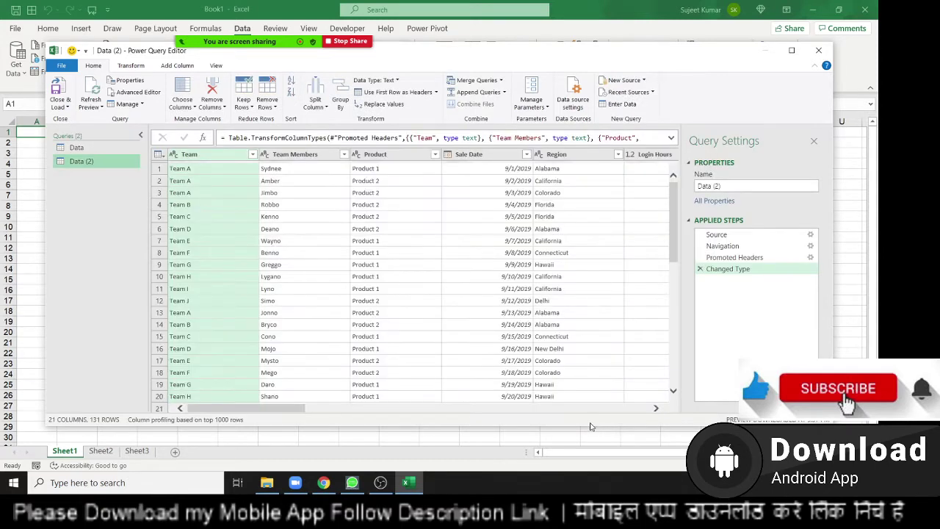
- Filter the Team column to Team A only and Close & Load the 12 rows to a new sheet
left_click(253, 154)
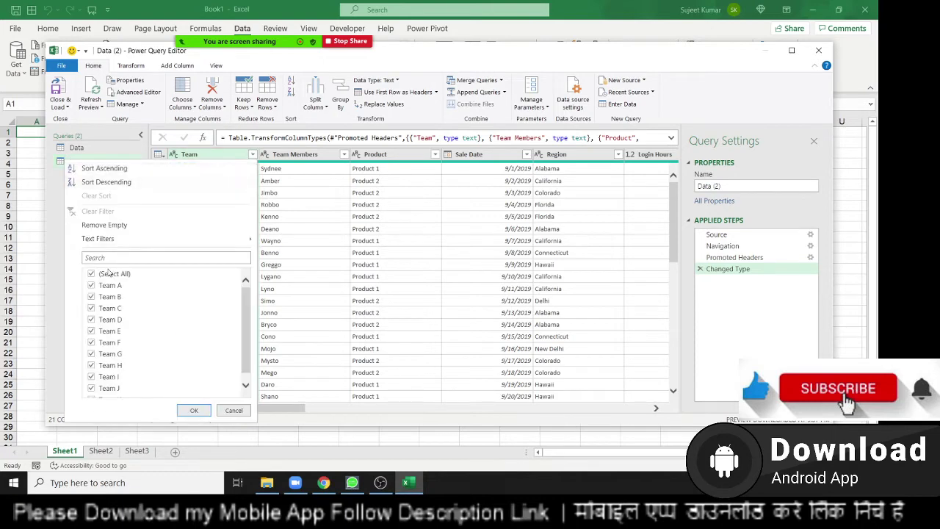
left_click(108, 273)
left_click(194, 411)
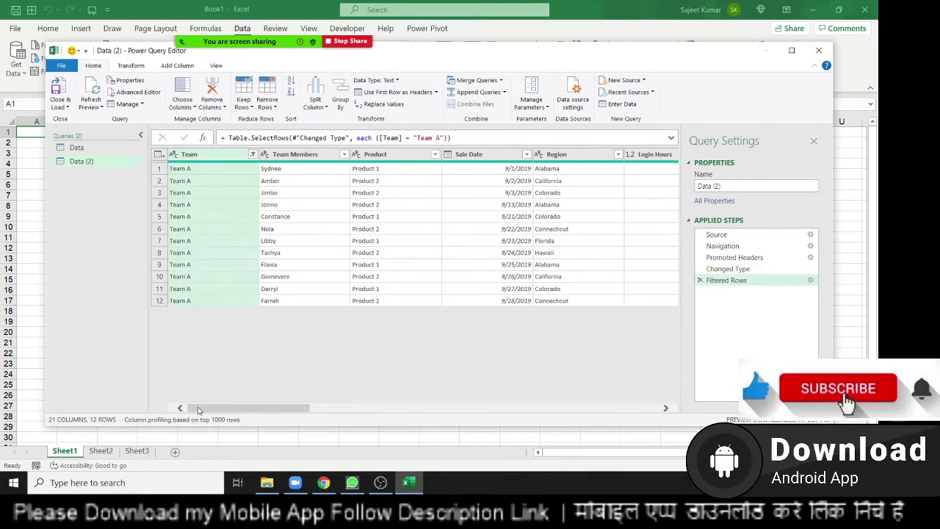
left_click(63, 95)
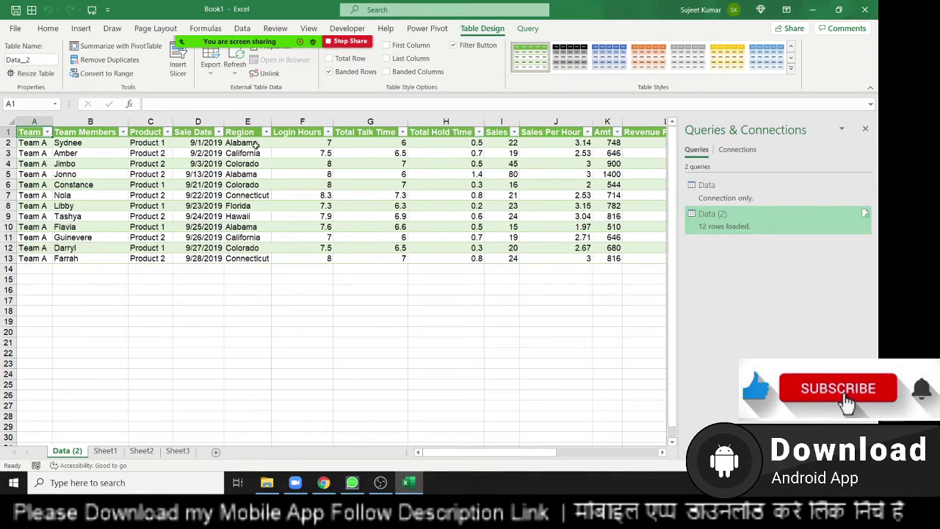
left_click(864, 130)
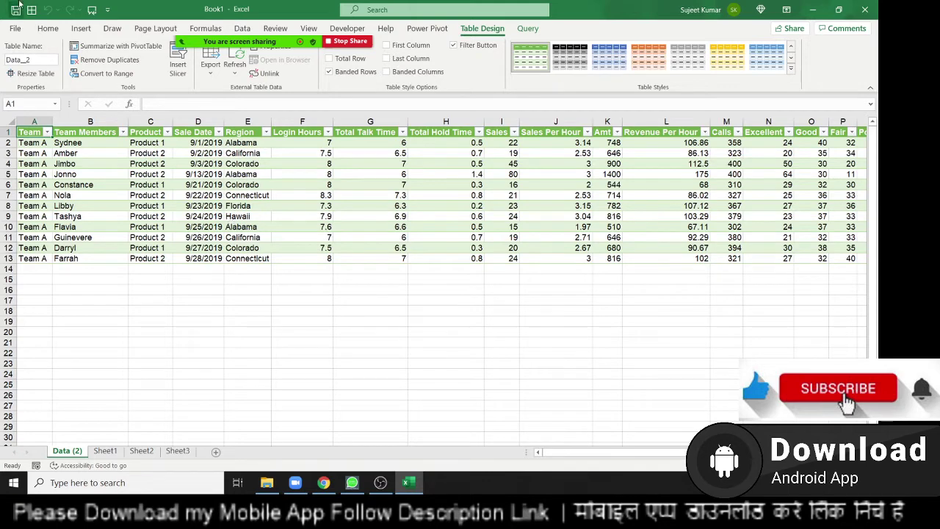
left_click(242, 29)
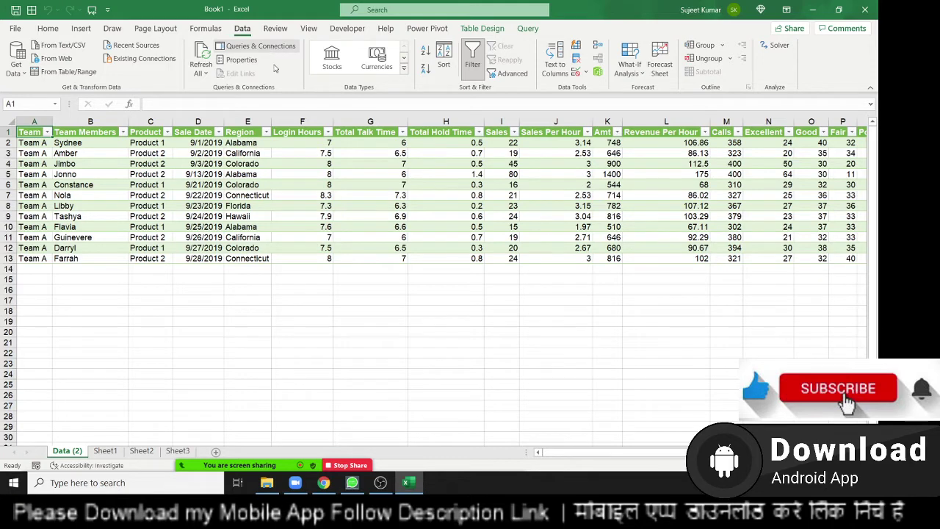
- Reopen the Data (2) query via Queries & Connections > Properties > Definition > Edit Query
key("Down")
key("Right")
key("Right")
key("Right")
left_click(257, 46)
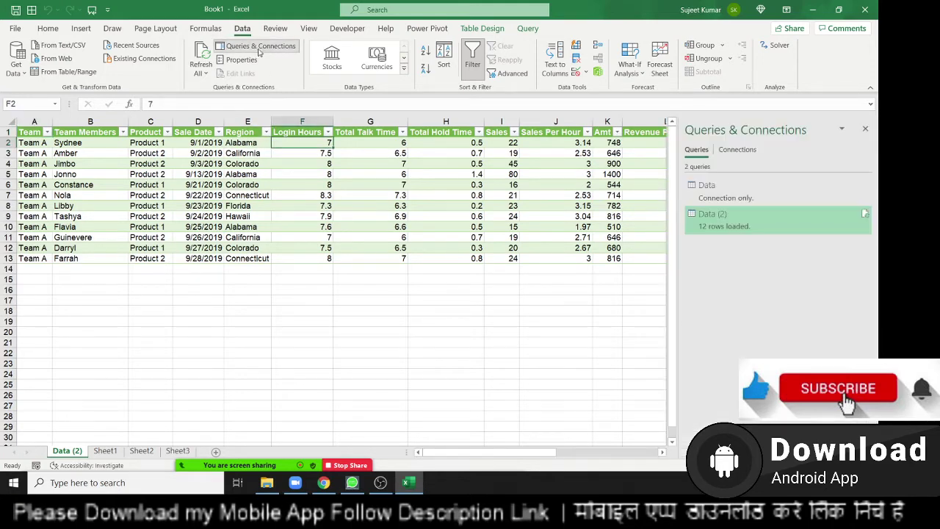
mouse_move(706, 223)
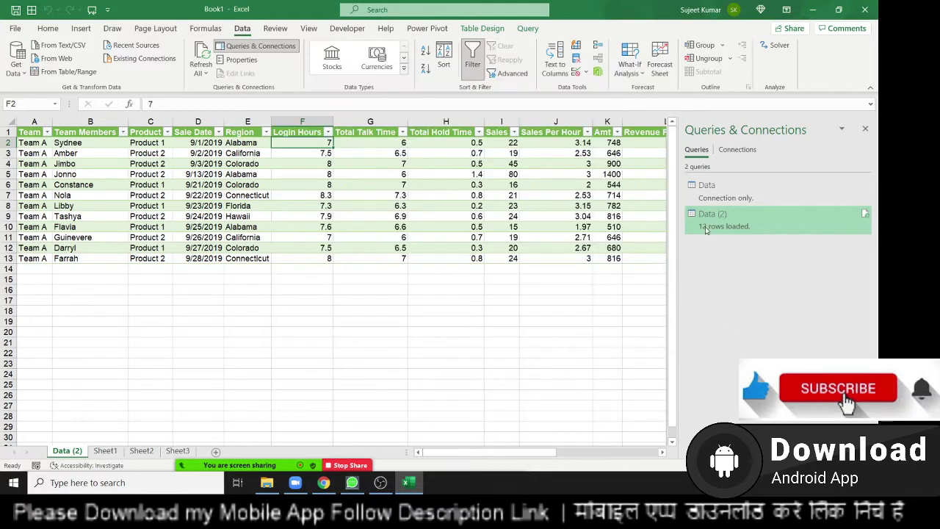
right_click(707, 224)
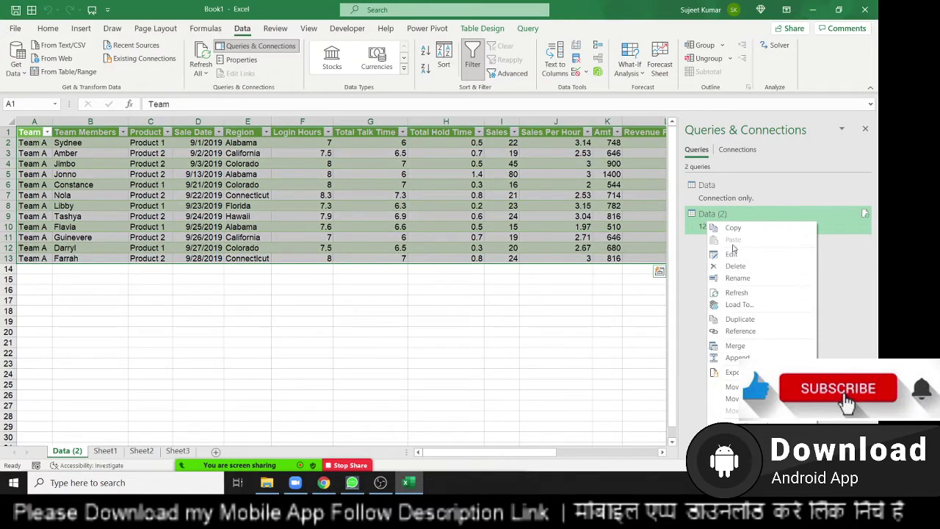
left_click(735, 422)
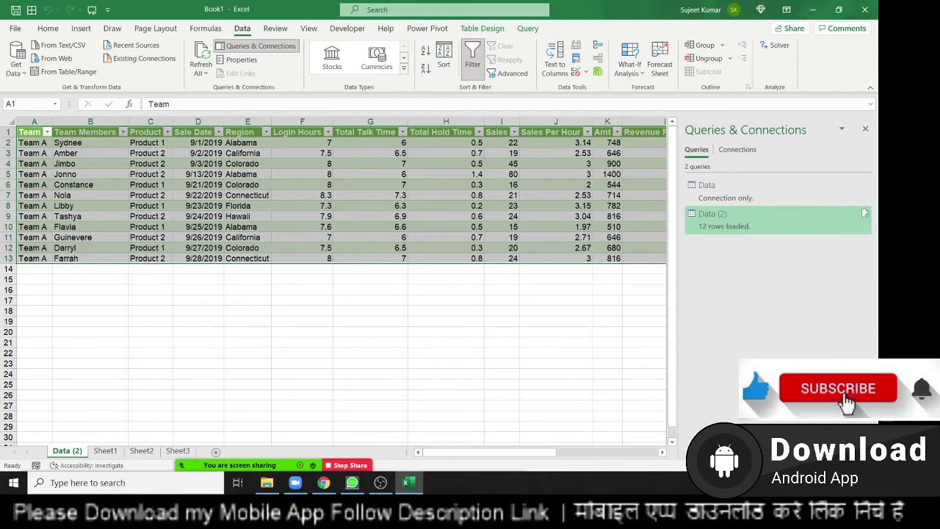
left_click(388, 114)
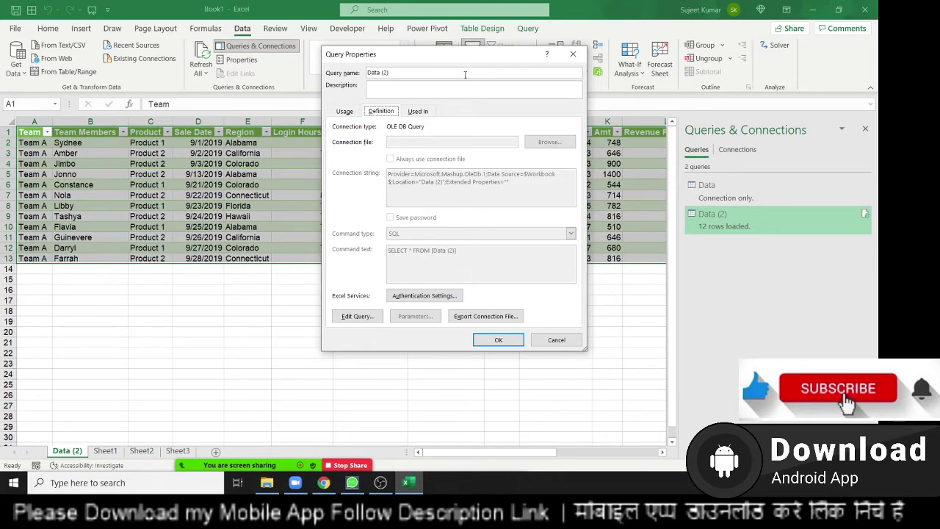
left_click(360, 316)
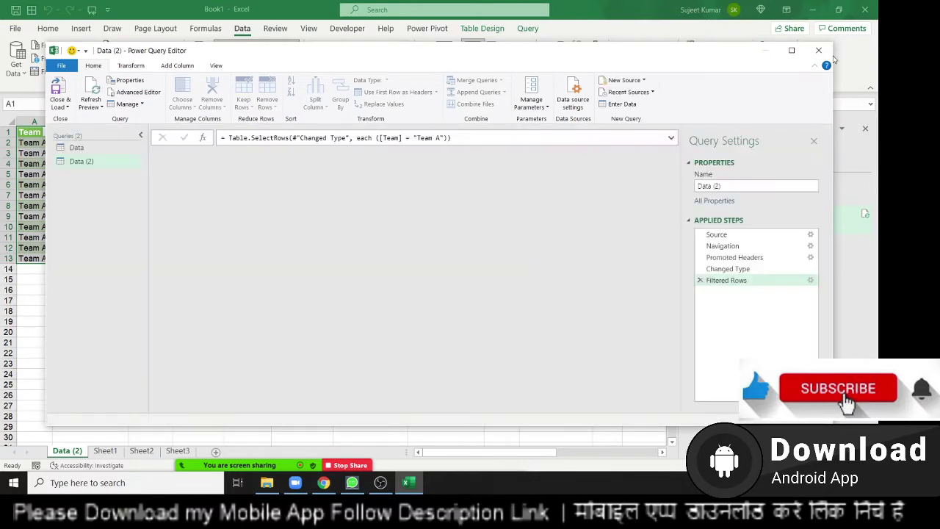
- Close the Power Query Editor, check Zoom's participant list, then select the whole Data (2) table
left_click(818, 53)
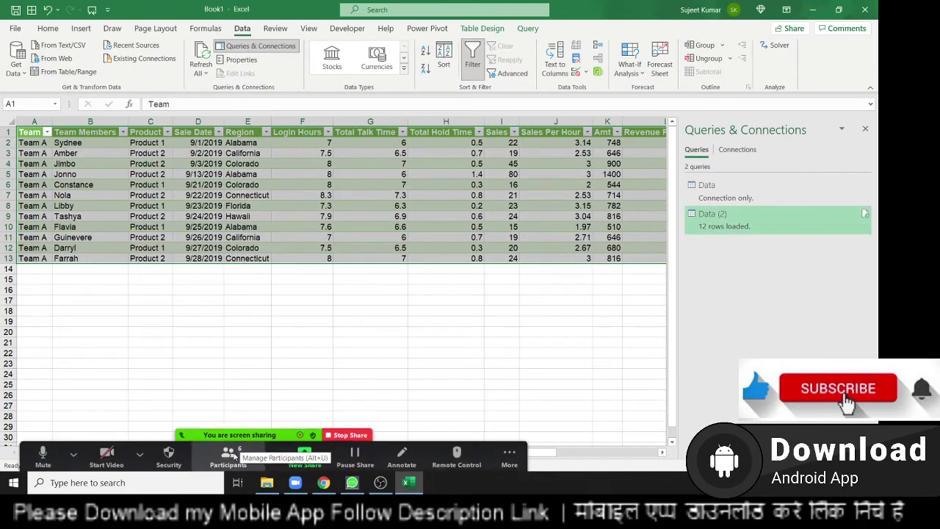
left_click(229, 456)
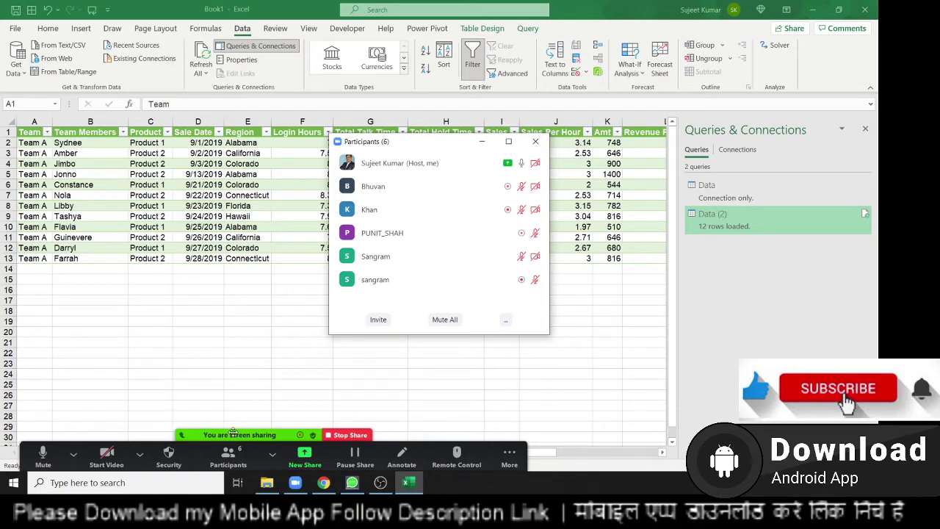
left_click(543, 144)
key("ctrl+a")
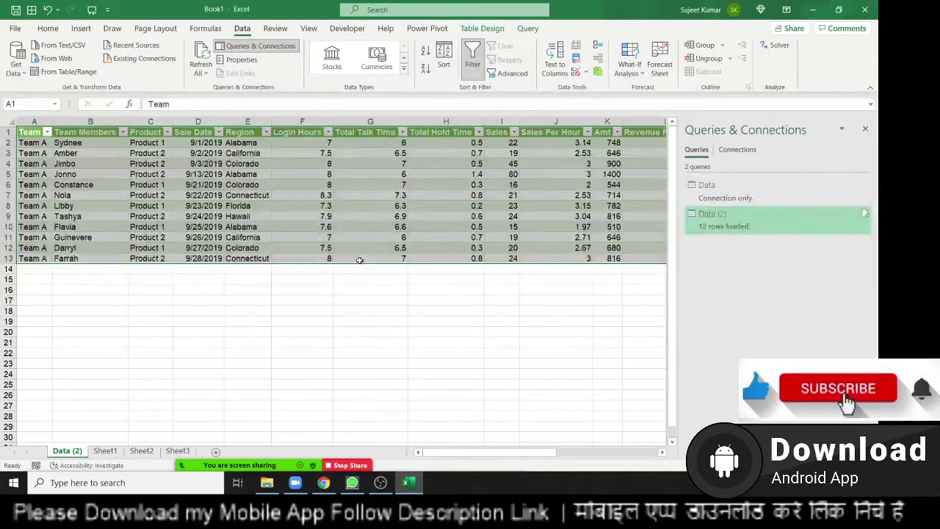
- Delete the Data (2) sheet, confirming the deletion
right_click(71, 458)
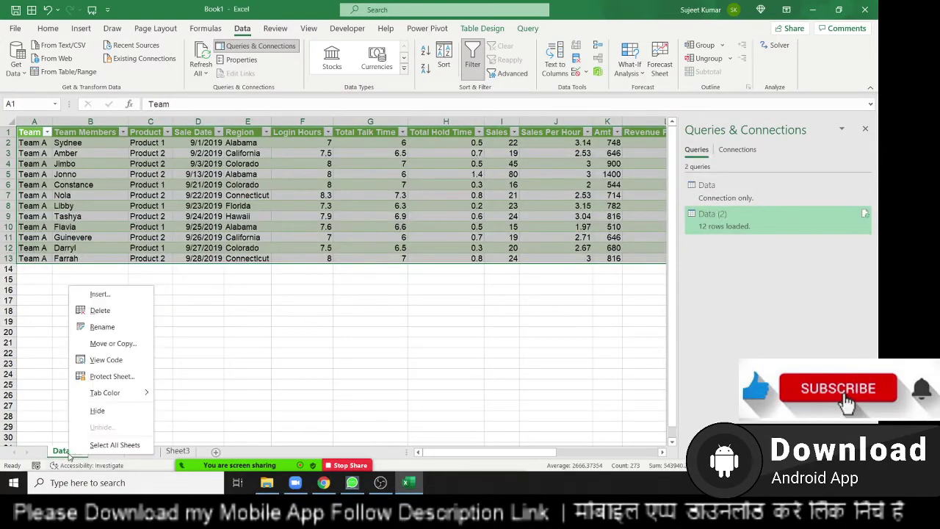
left_click(100, 310)
left_click(410, 277)
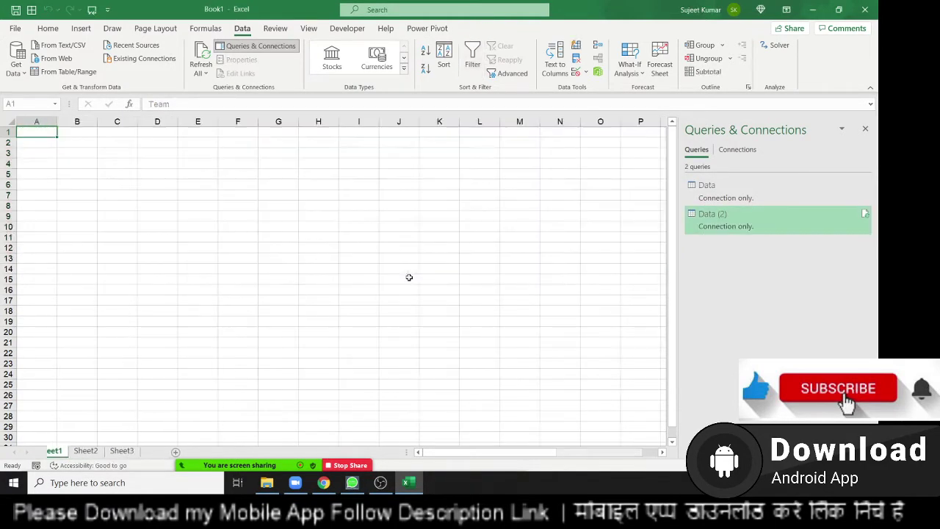
- Start a new import through Get Data > From Other Sources > From Microsoft Query
left_click(865, 129)
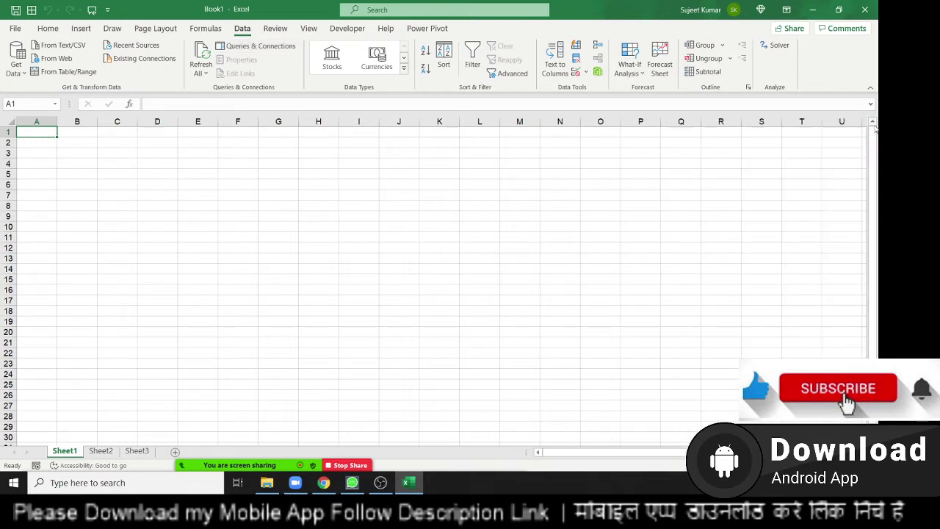
left_click(16, 65)
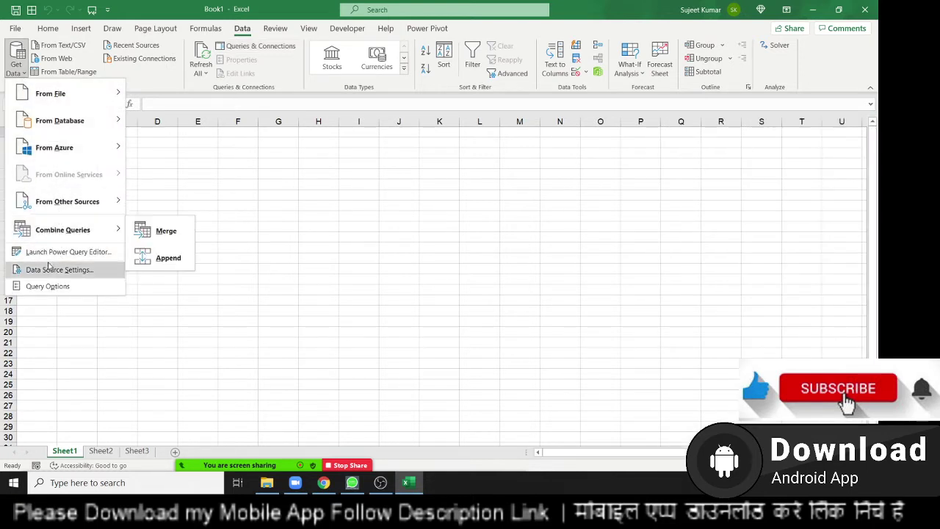
mouse_move(59, 198)
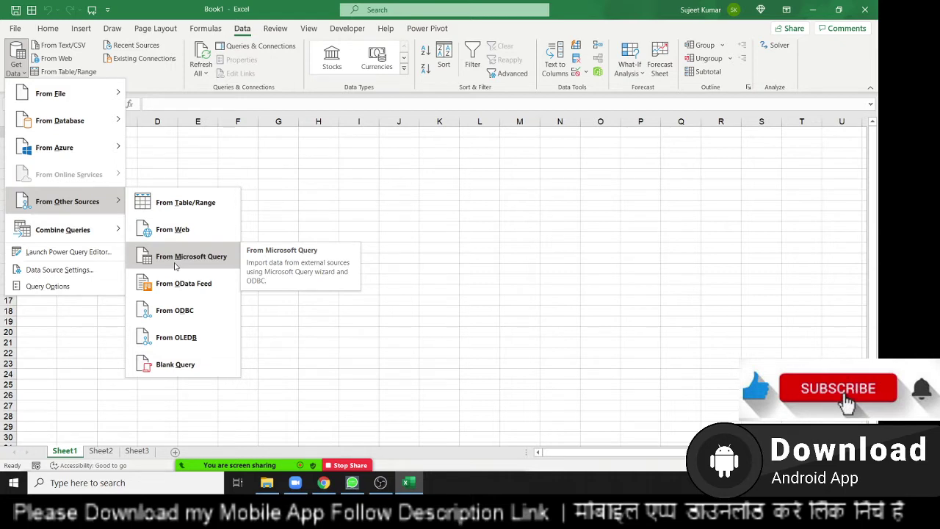
left_click(176, 266)
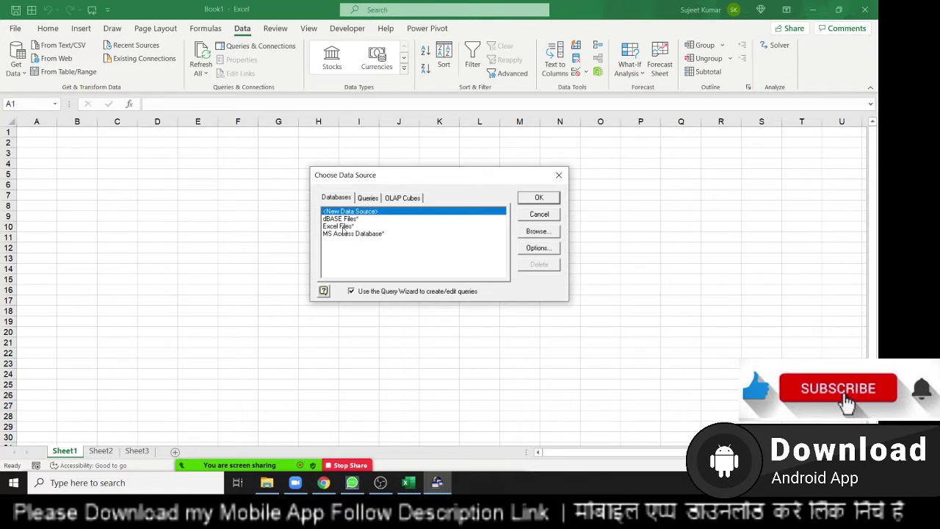
- Choose Excel Files as the data source and select the Data.xlsm workbook
left_click(343, 226)
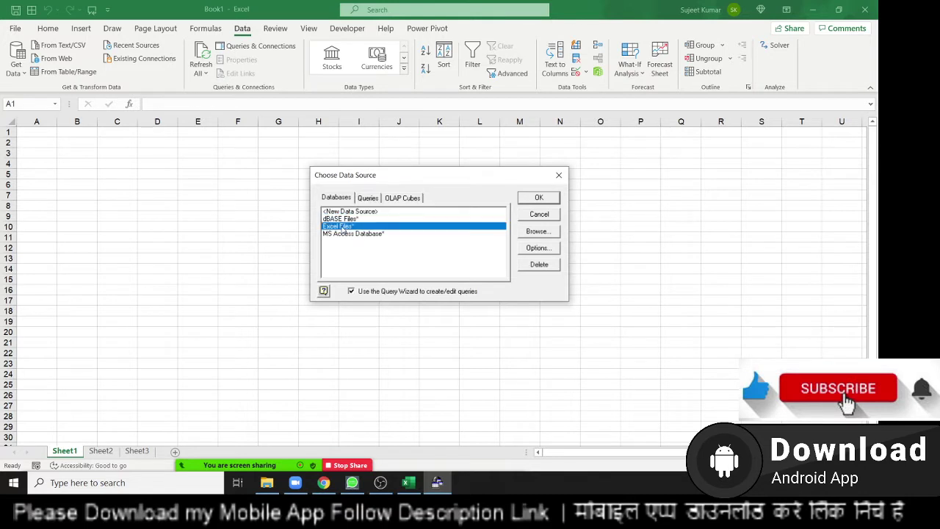
left_click(545, 198)
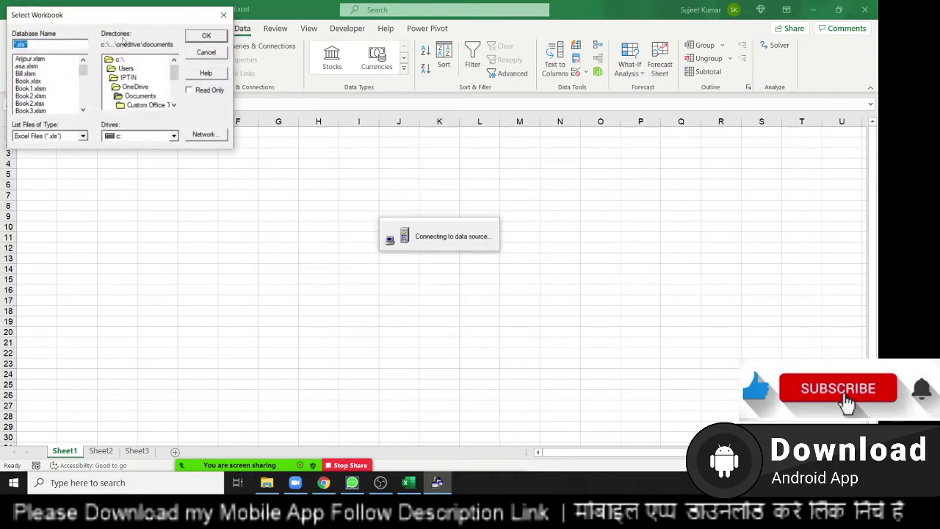
left_click_drag(115, 15, 211, 107)
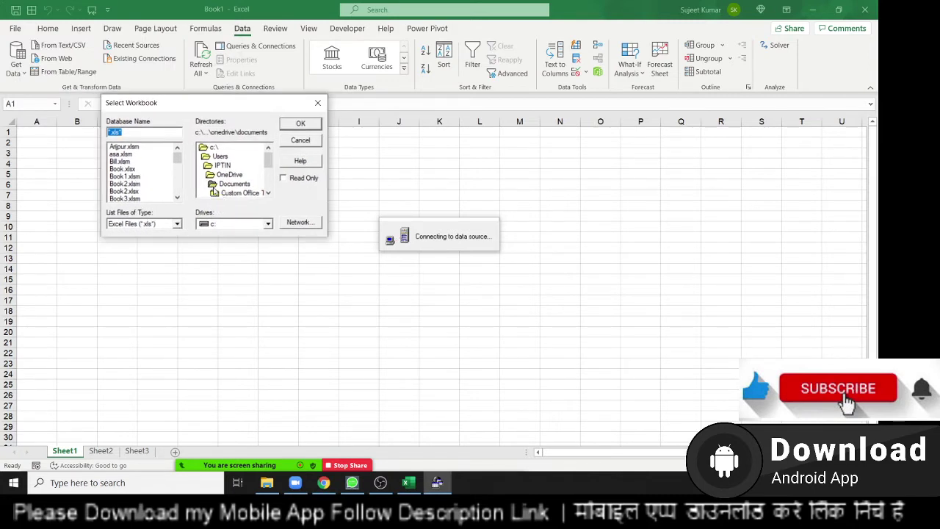
scroll(138, 189, "down", 2)
scroll(138, 190, "down", 1)
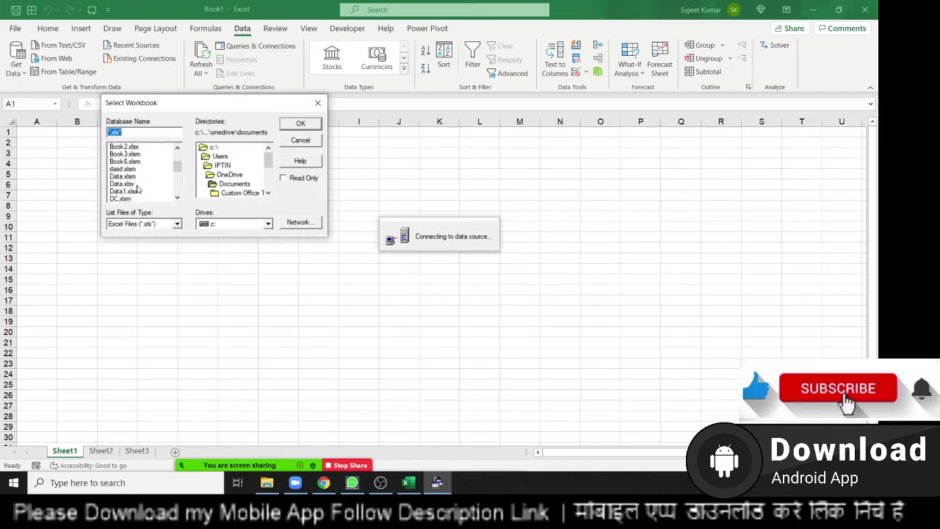
left_click(124, 177)
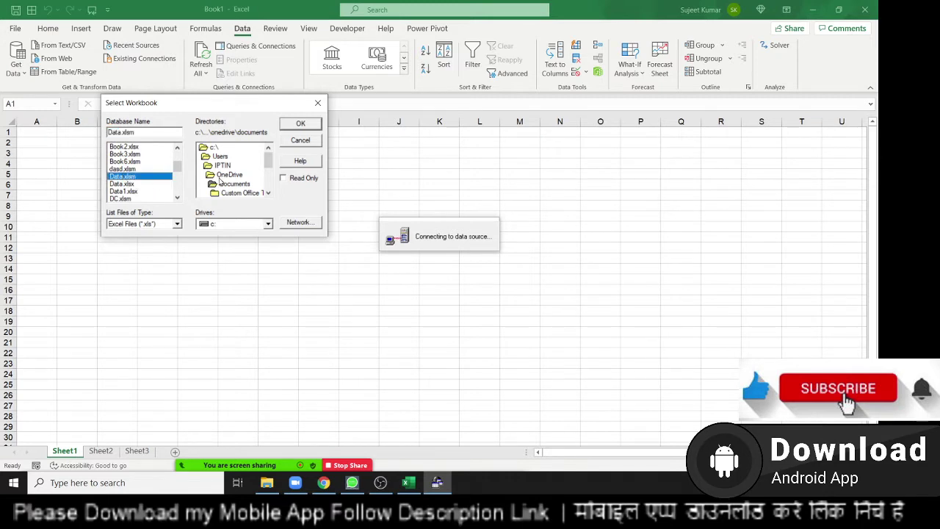
left_click(299, 125)
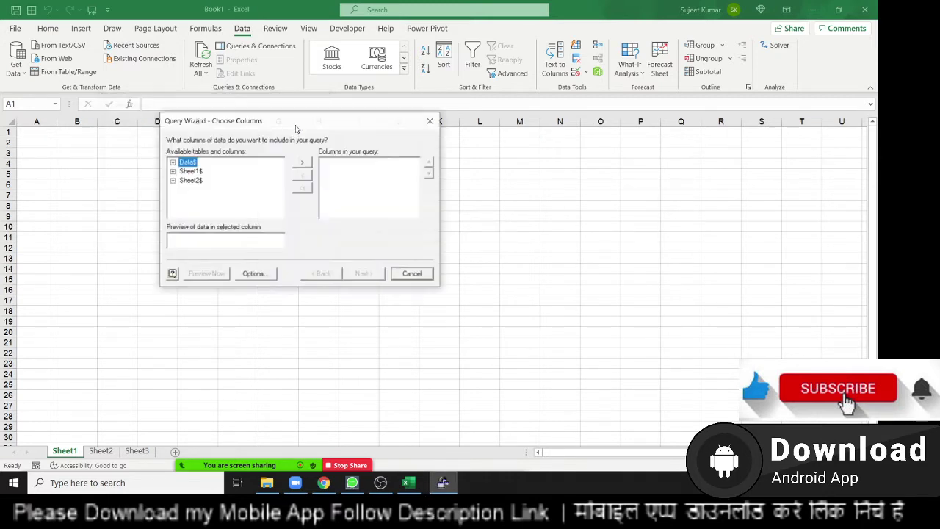
- Expand the Data$ sheet, add all its columns to the query, and continue to Filter Data
left_click(172, 163)
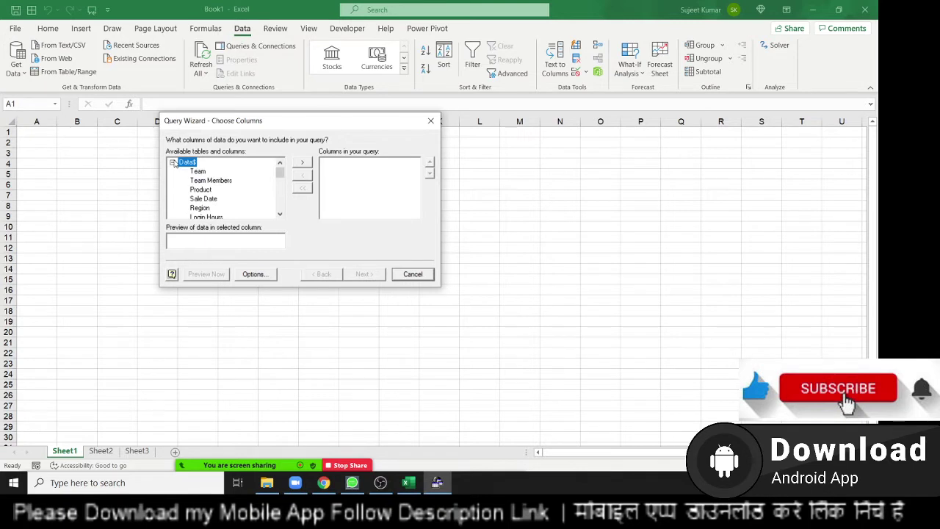
left_click(172, 162)
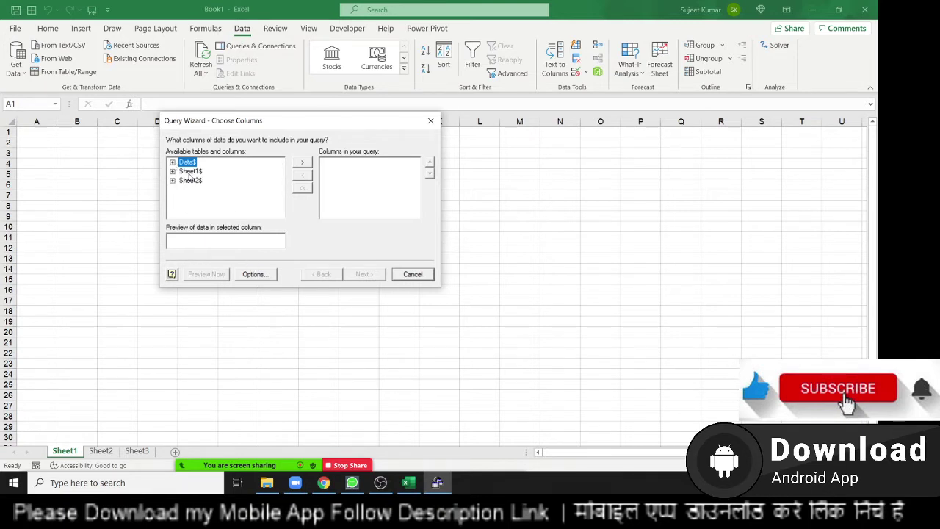
left_click(248, 275)
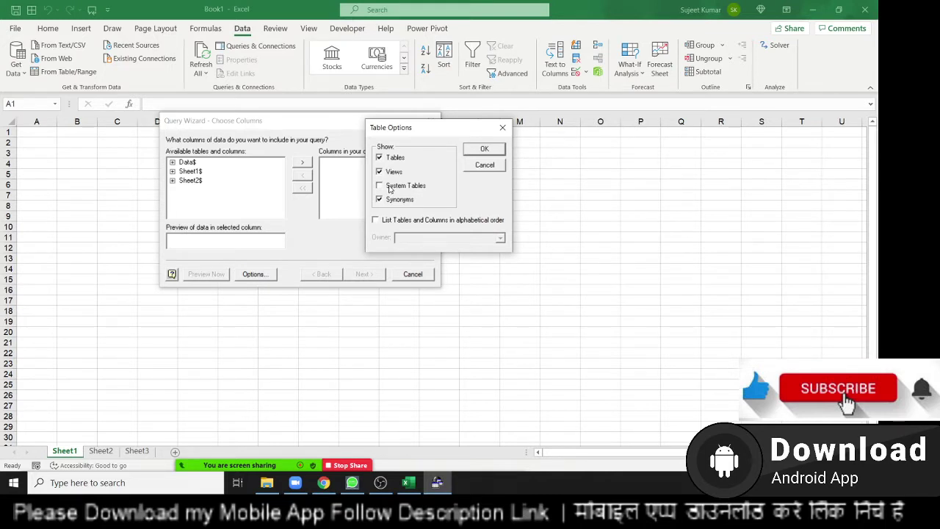
left_click(484, 150)
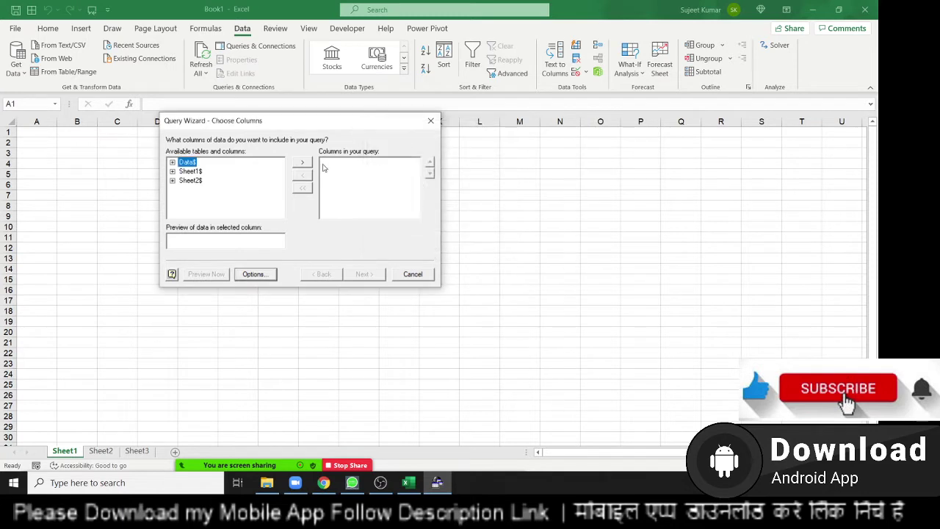
left_click(173, 162)
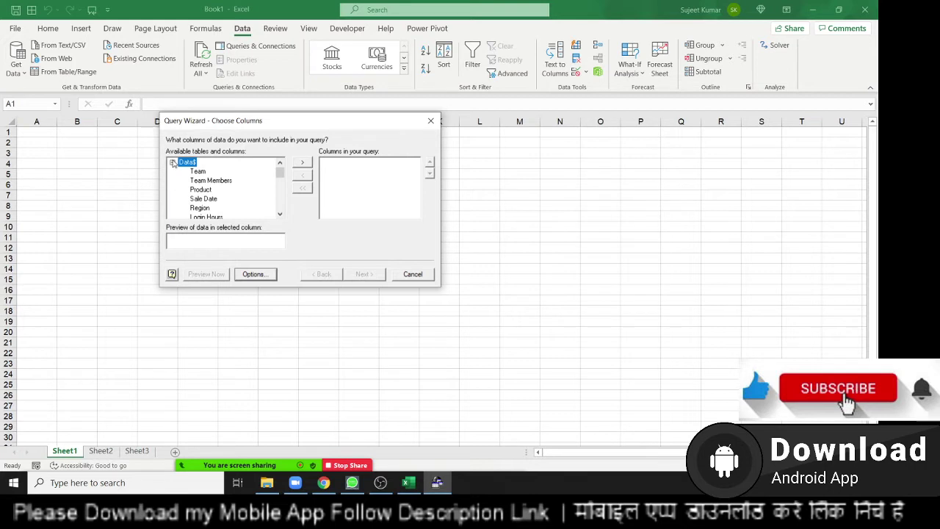
left_click(301, 163)
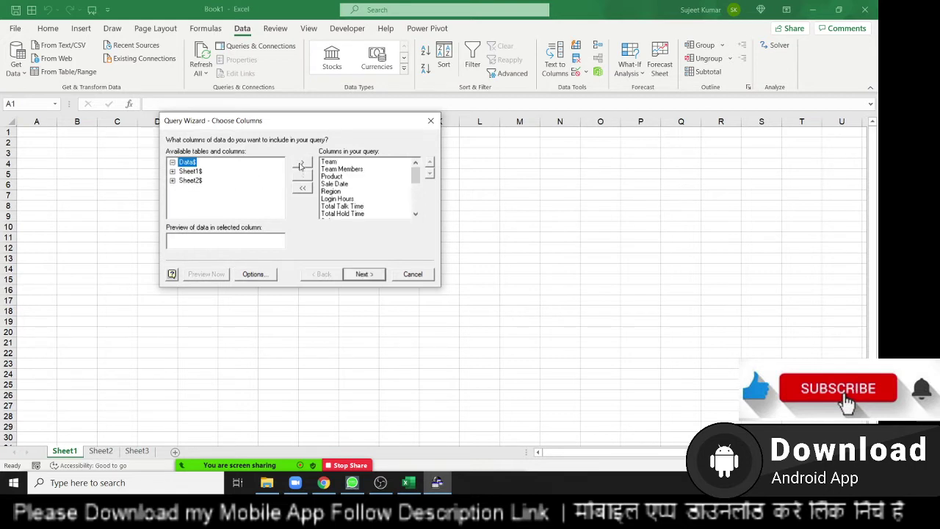
scroll(345, 187, "down", 3)
scroll(346, 193, "down", 2)
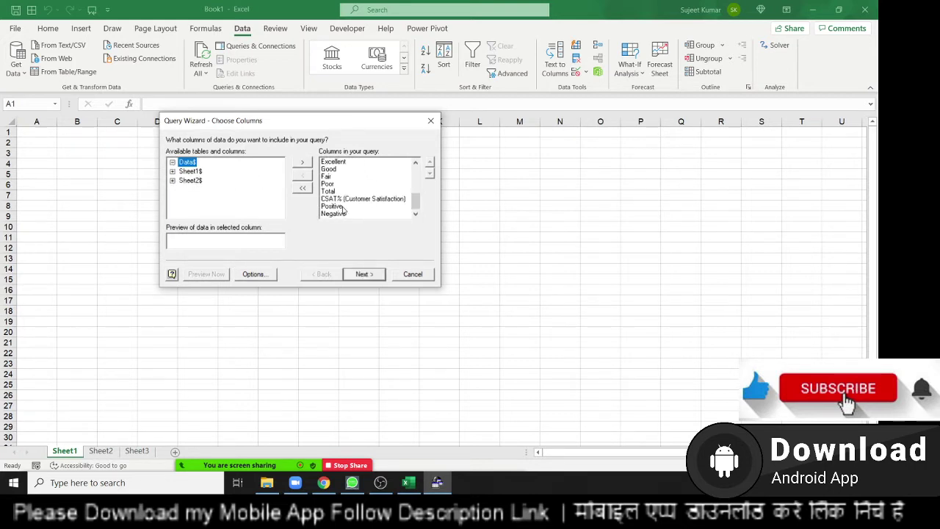
scroll(344, 213, "up", 3)
scroll(344, 213, "up", 2)
left_click(343, 206)
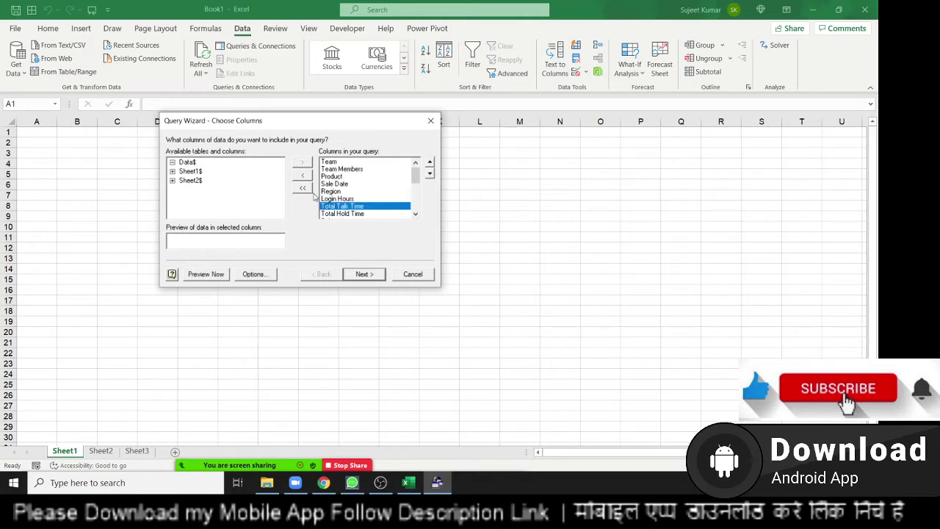
left_click(364, 274)
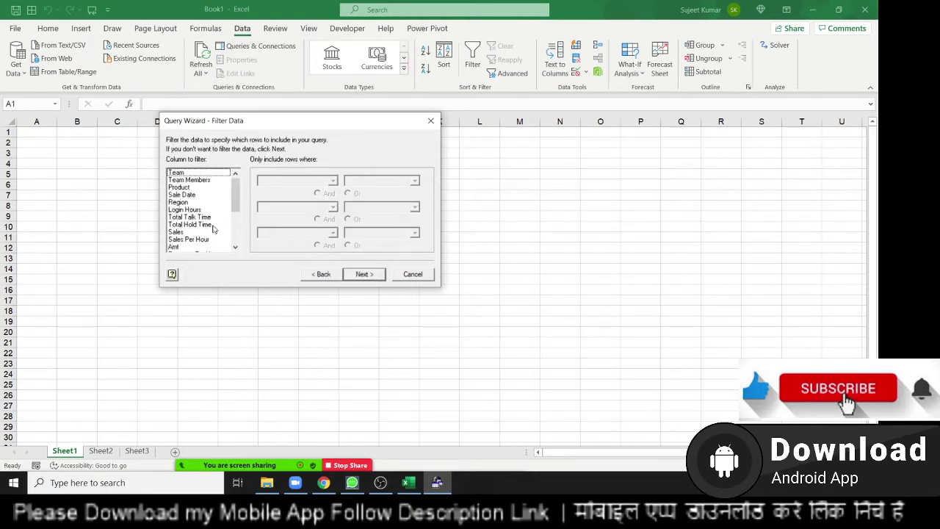
- Set the row filter so Team equals Team A
left_click(178, 174)
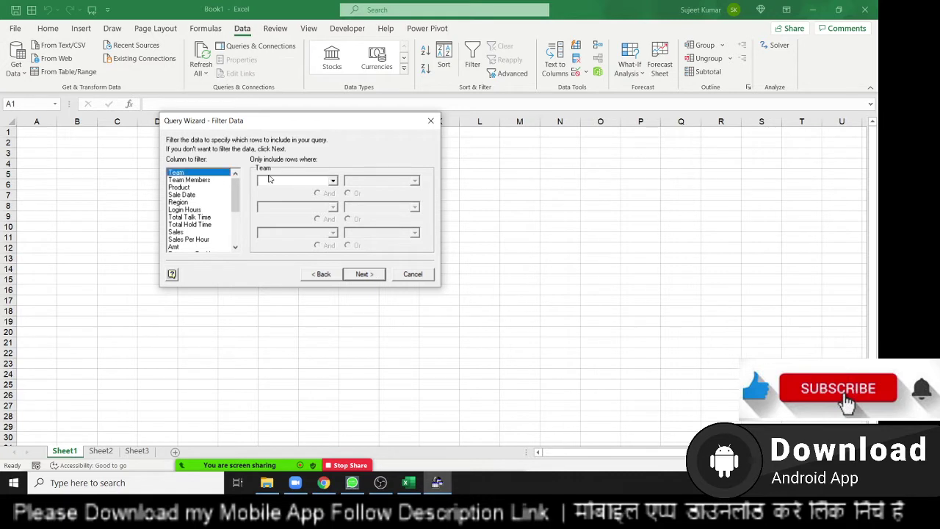
left_click(332, 181)
left_click(323, 198)
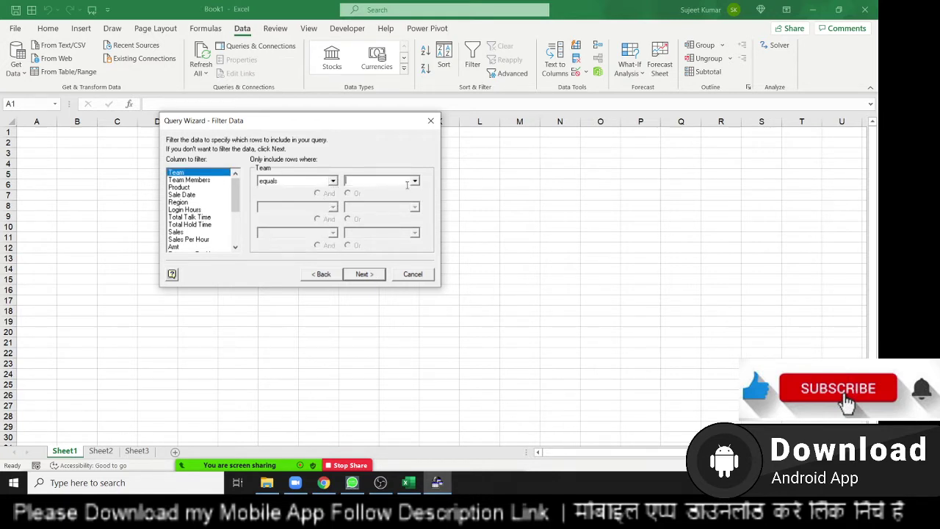
left_click(414, 181)
left_click(386, 191)
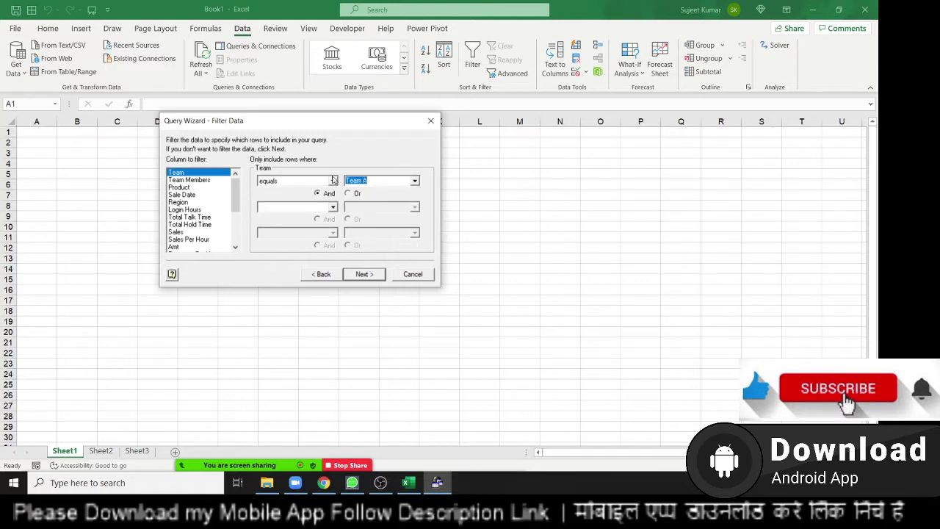
left_click(332, 181)
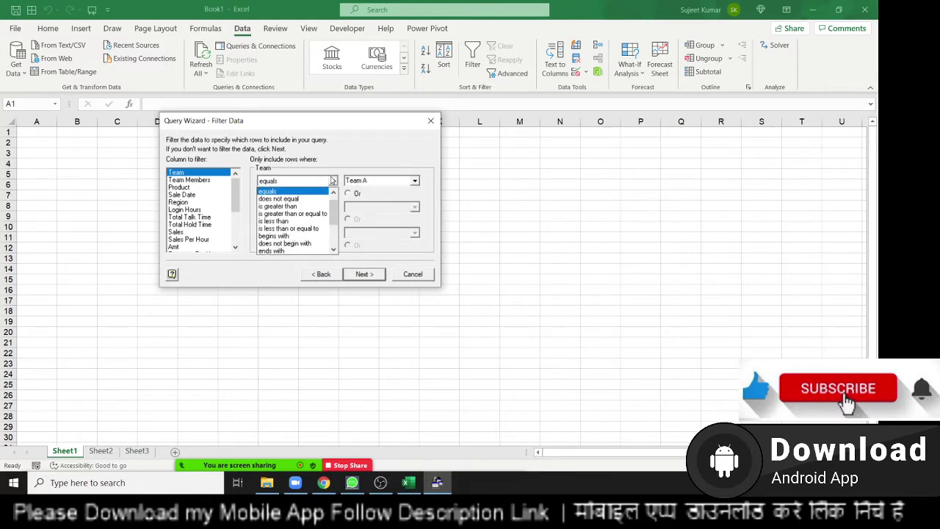
left_click(330, 165)
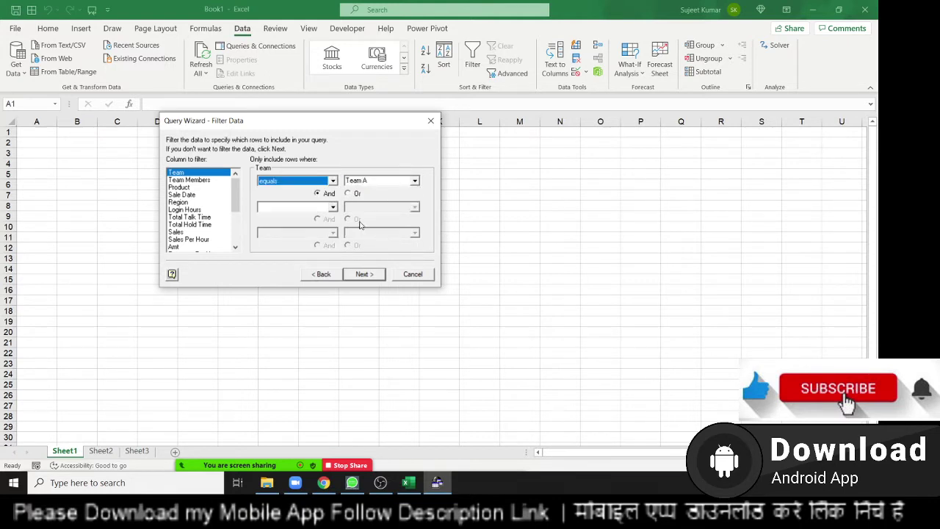
- Skip sorting, finish the wizard, and return the results as a table at =$A$1 on Sheet1
left_click(356, 277)
left_click(356, 278)
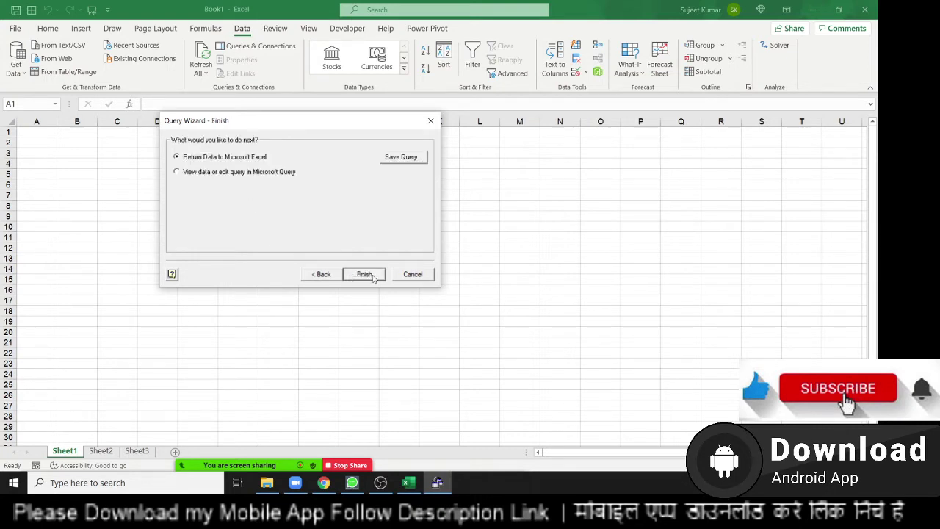
left_click(365, 274)
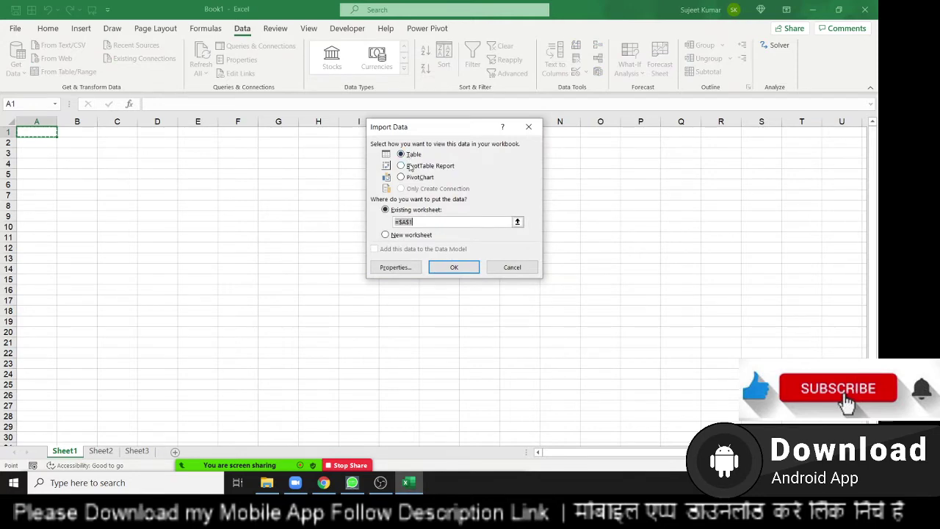
left_click(448, 267)
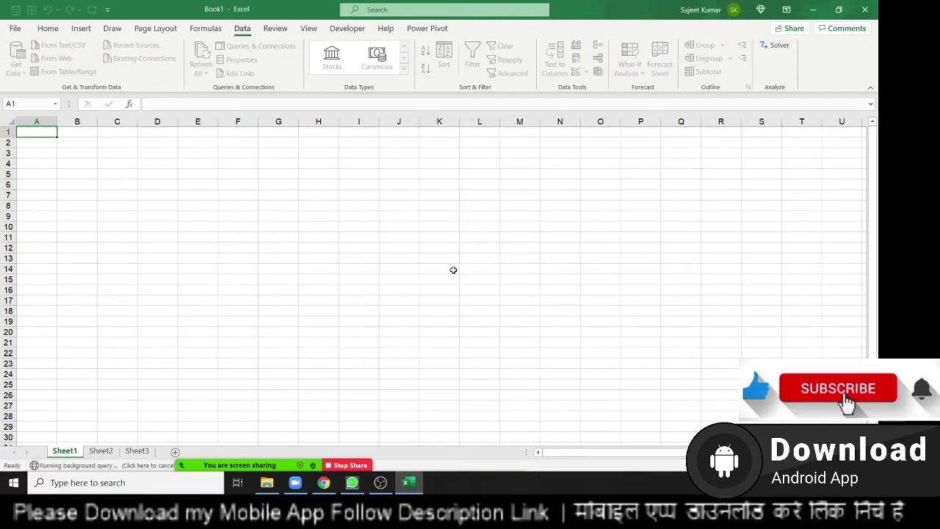
left_click(206, 207)
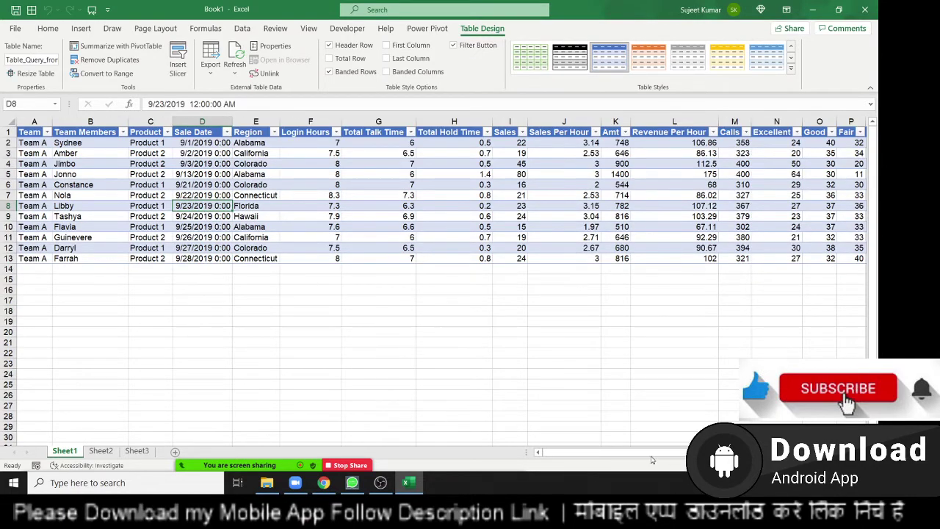
mouse_move(652, 460)
left_mouse_down()
mouse_move(701, 456)
mouse_move(547, 452)
left_mouse_up()
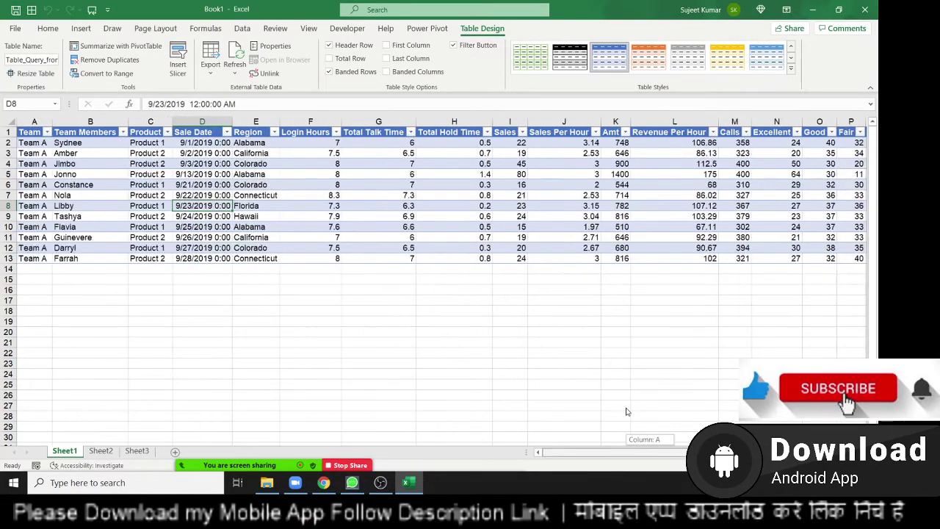
left_click(14, 123)
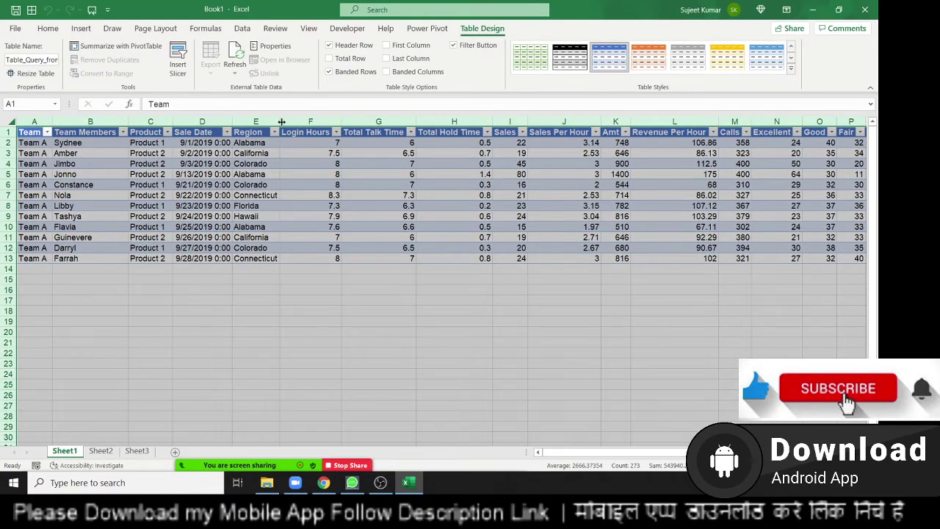
left_click(326, 186)
key("Up")
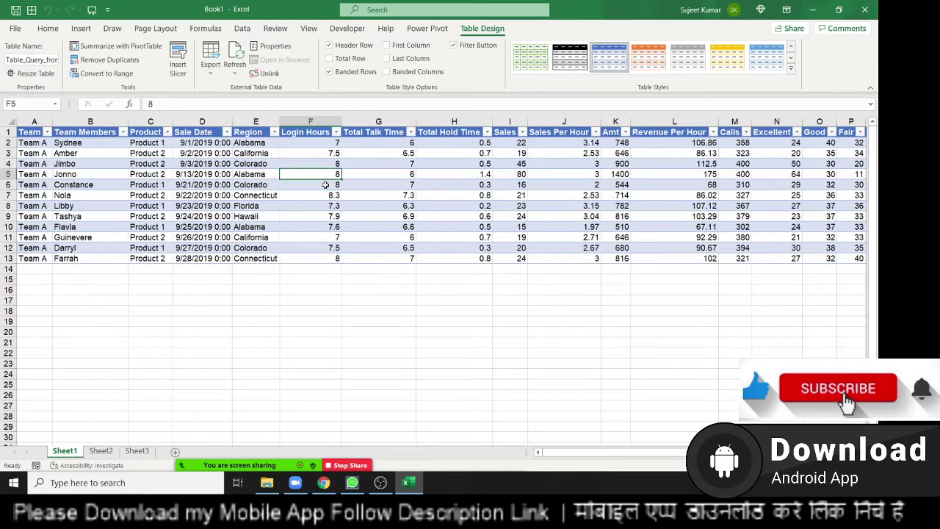
key("Up")
key("Up")
key("Up")
key("Up")
key("shift+space")
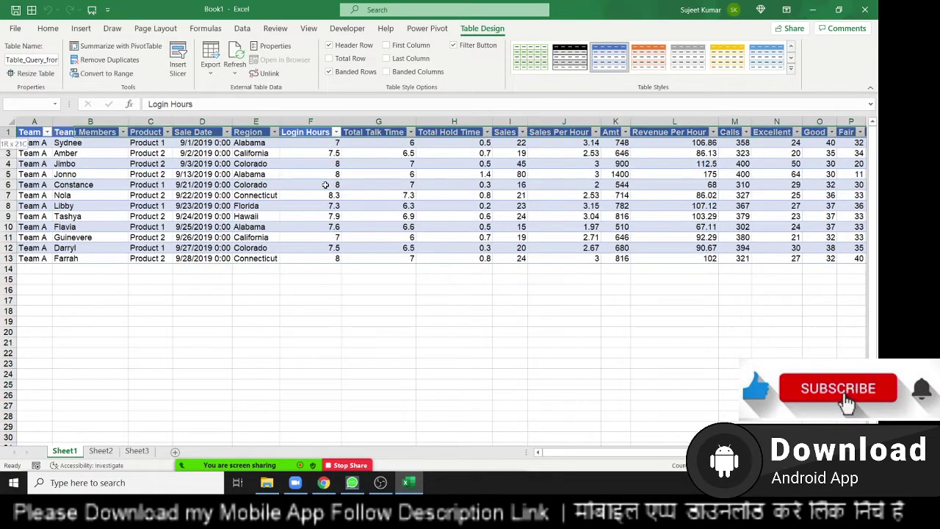
key("ctrl+shift+plus")
key("Escape")
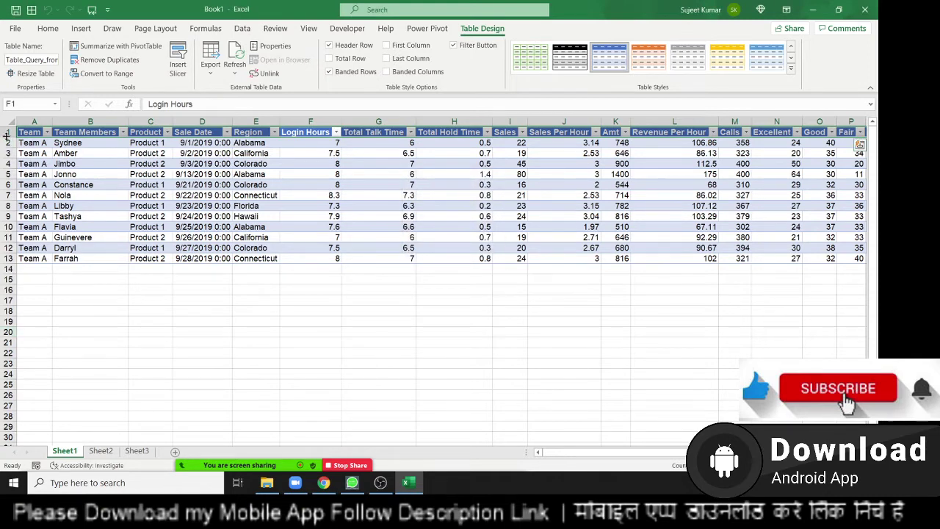
key("ctrl+shift+plus")
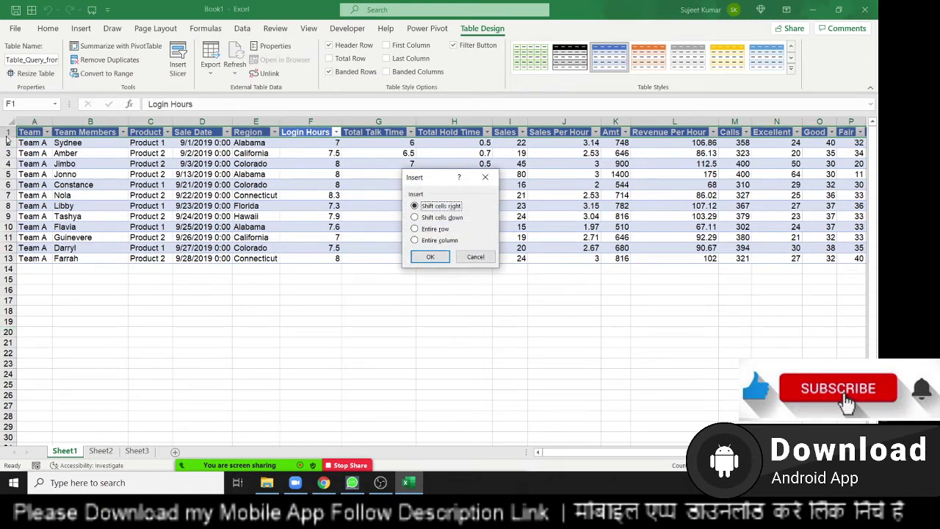
key("Return")
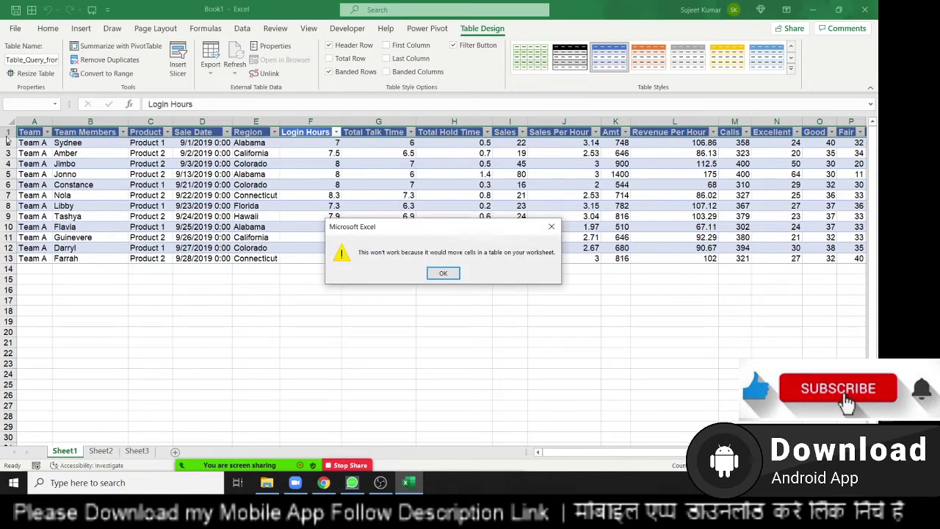
key("Return")
left_click(202, 226)
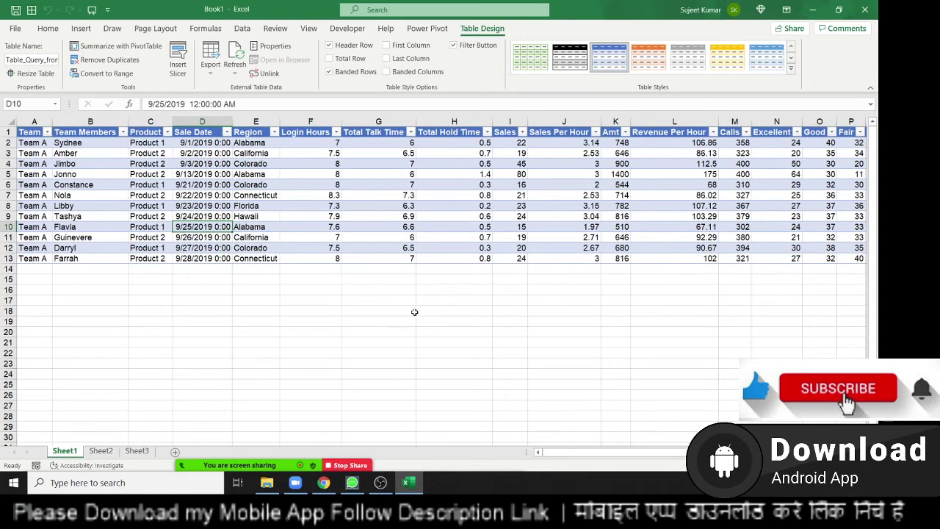
scroll(417, 311, "right", 3)
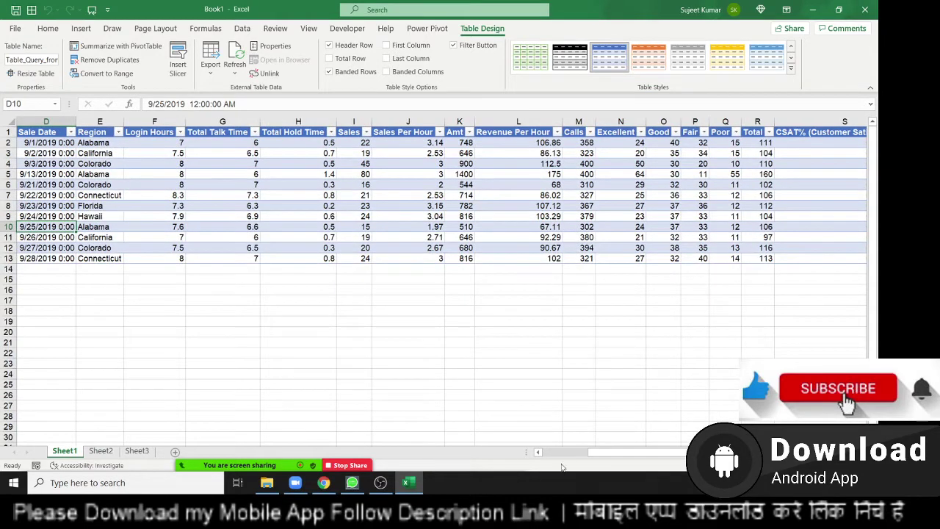
mouse_move(580, 453)
left_mouse_down()
mouse_move(632, 453)
mouse_move(490, 461)
left_mouse_up()
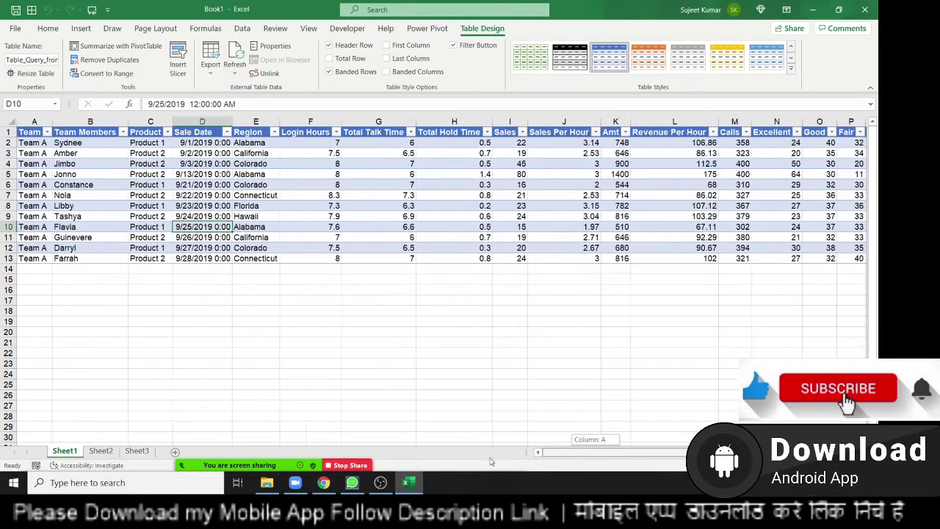
left_click(40, 342)
scroll(35, 381, "down", 4)
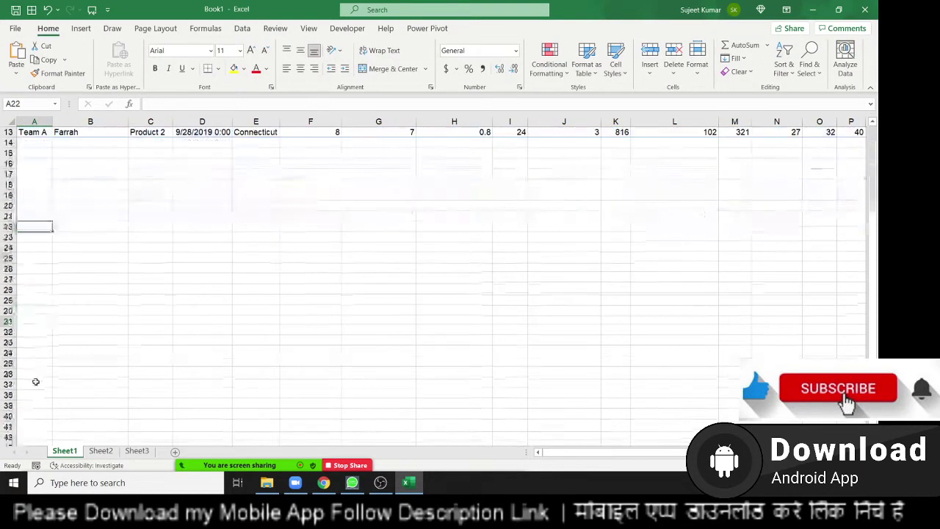
- Enter the label 'Team B' in cell A25 below the 12-row Team A table
left_click(38, 333)
scroll(86, 322, "up", 3)
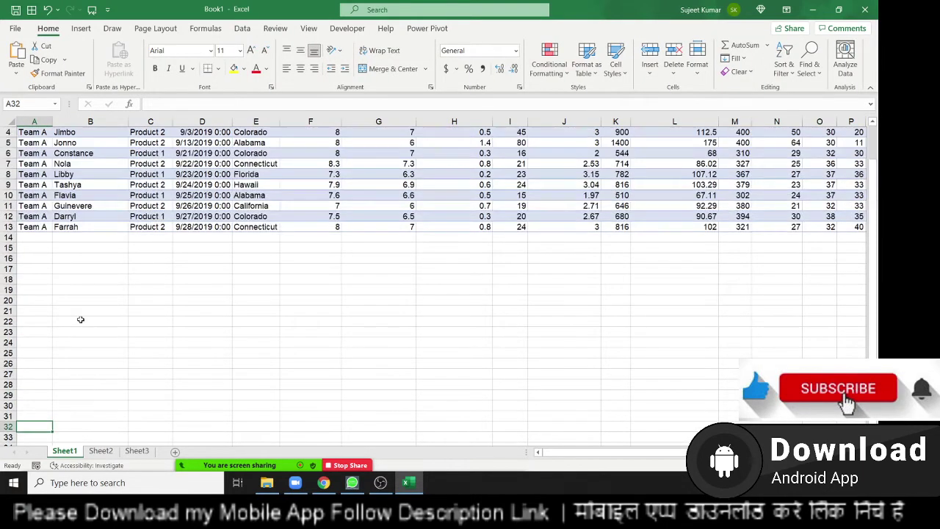
left_click(46, 354)
type("Te")
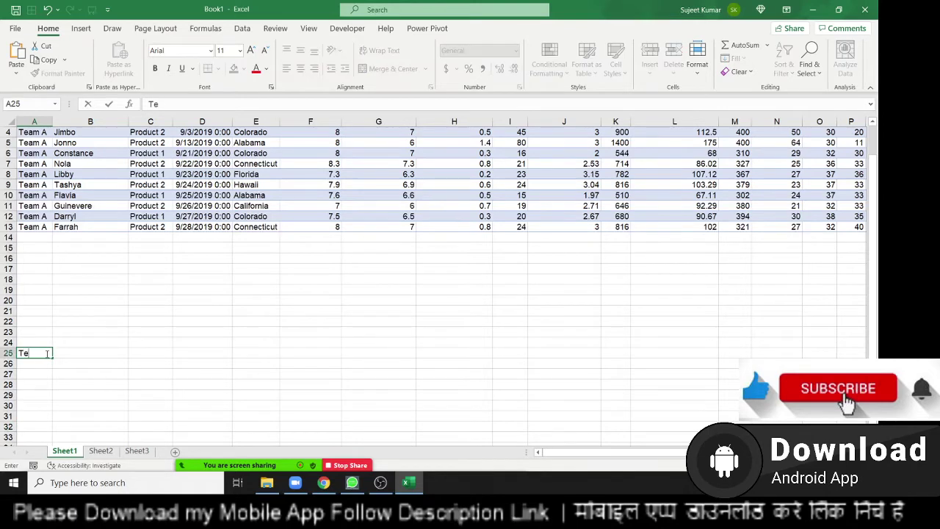
type("am B")
key("Return")
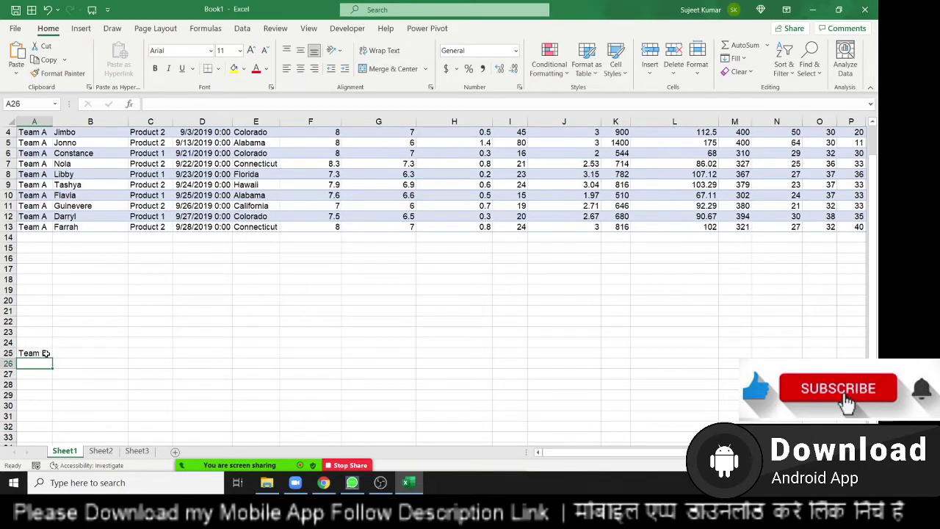
left_click(273, 141)
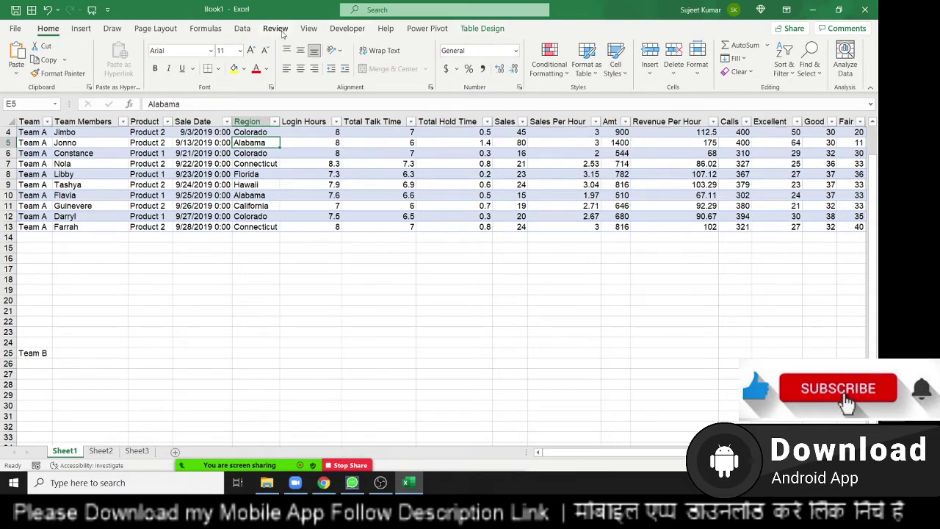
- In the Query from Excel Files connection's Definition, delete 'Team A' from the WHERE Team condition
left_click(243, 28)
left_click(241, 49)
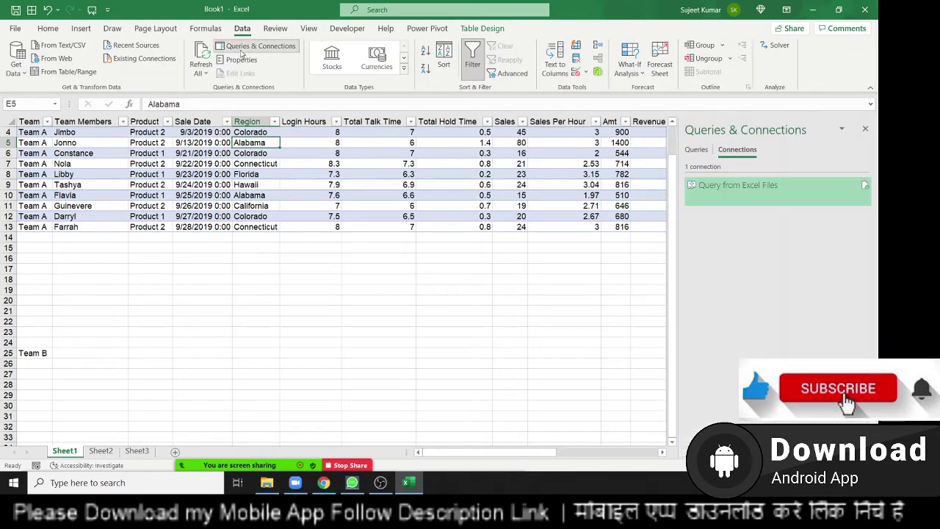
right_click(727, 188)
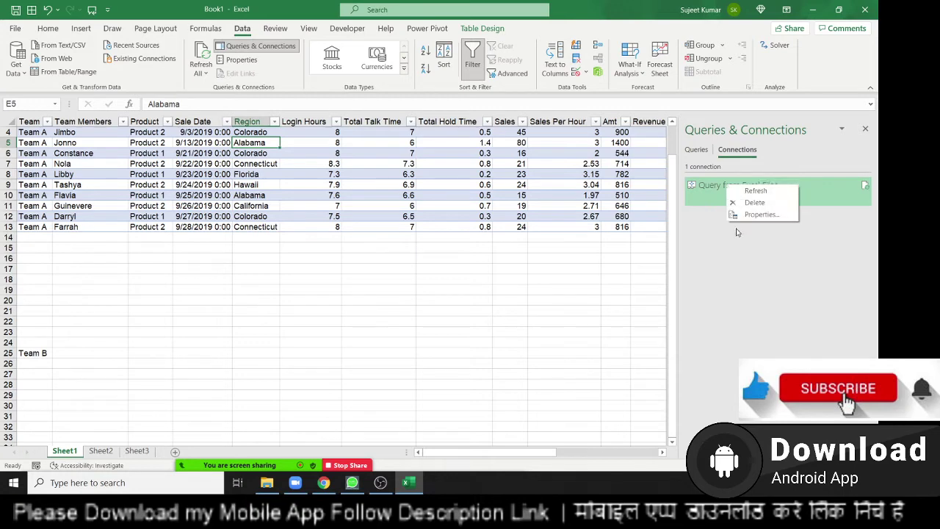
left_click(750, 212)
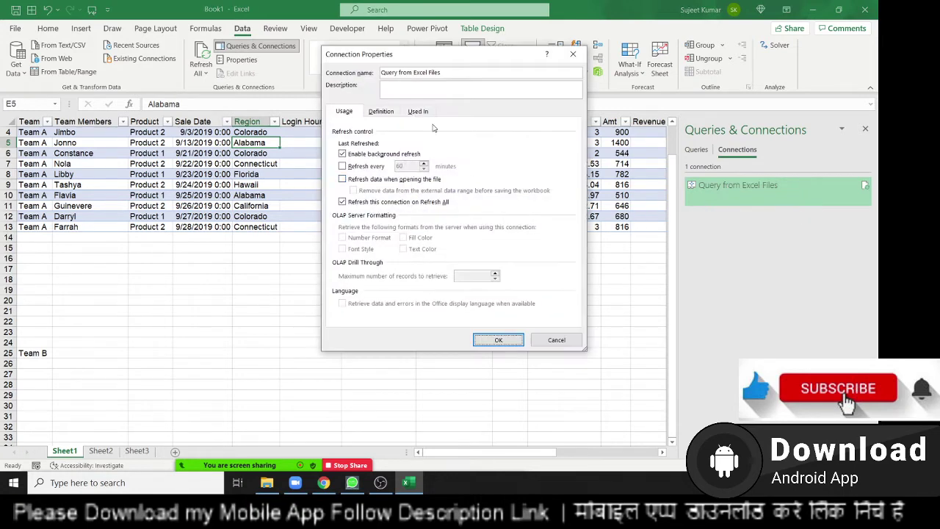
left_click(383, 111)
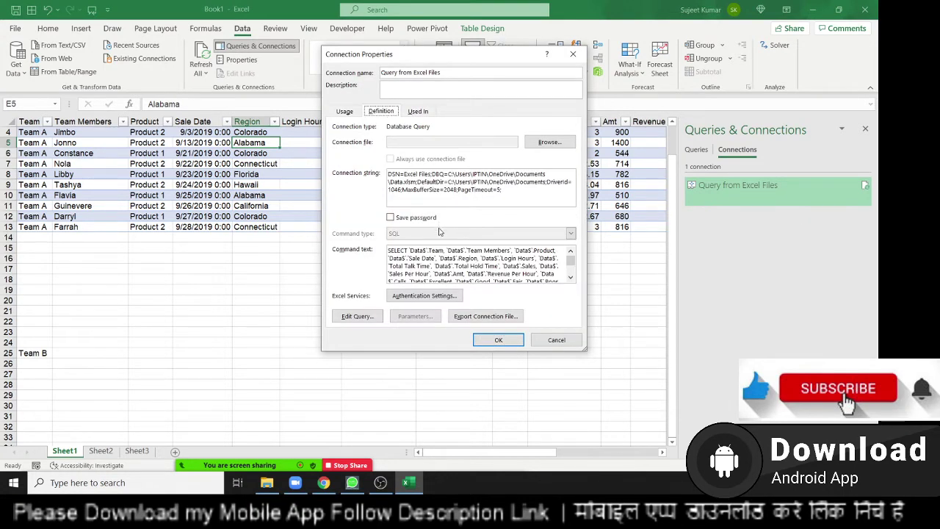
scroll(434, 263, "down", 2)
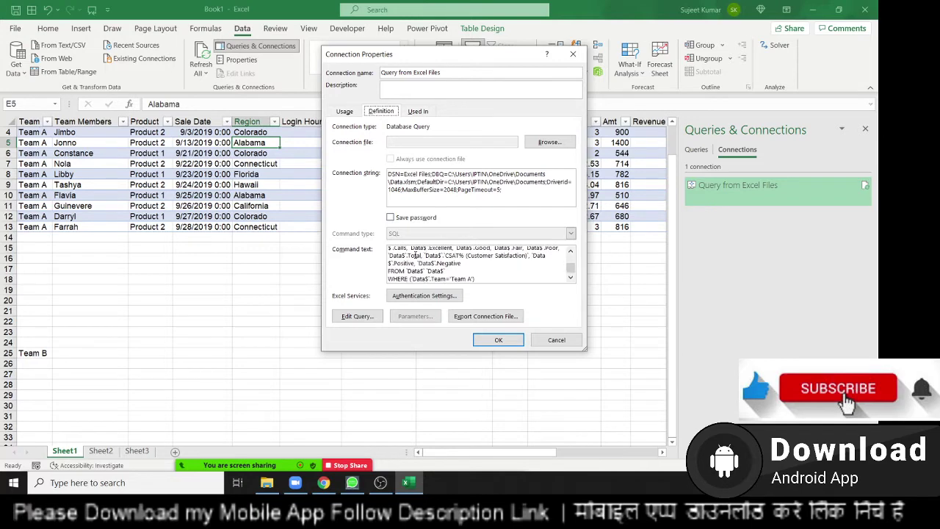
scroll(415, 255, "up", 2)
scroll(483, 258, "down", 2)
left_click(448, 278)
key("Delete")
key("Delete")
key("Delete")
type("?")
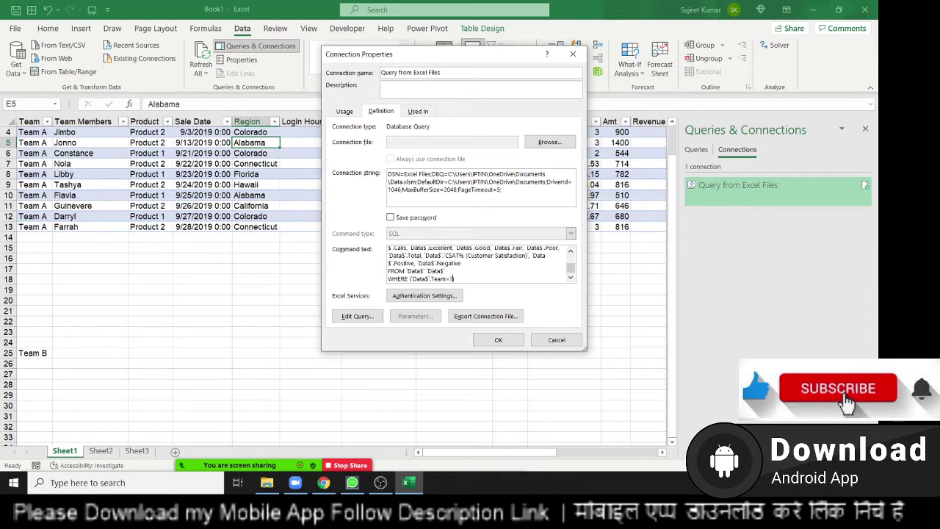
- Link the team parameter to cell =Sheet1!$A$25 with automatic refresh, then close Queries & Connections
left_click(498, 340)
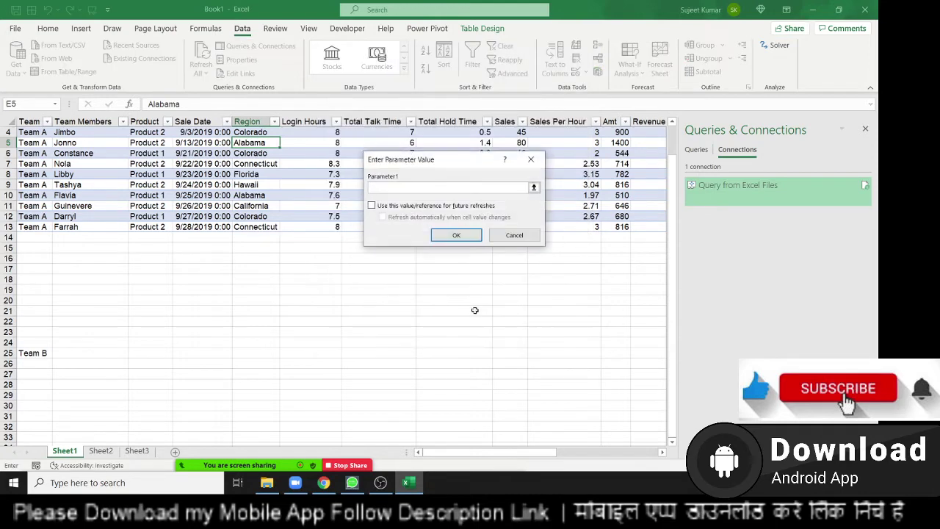
left_click(393, 205)
left_click(382, 190)
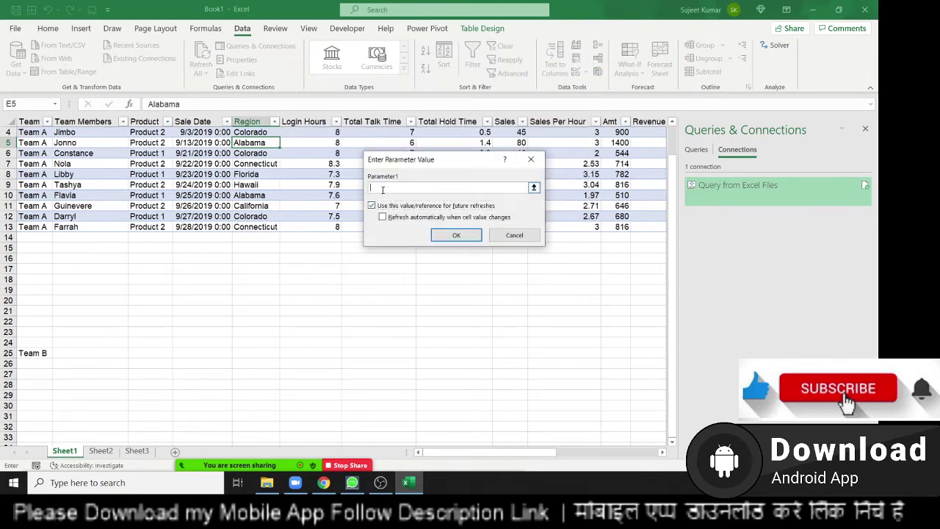
left_click(38, 354)
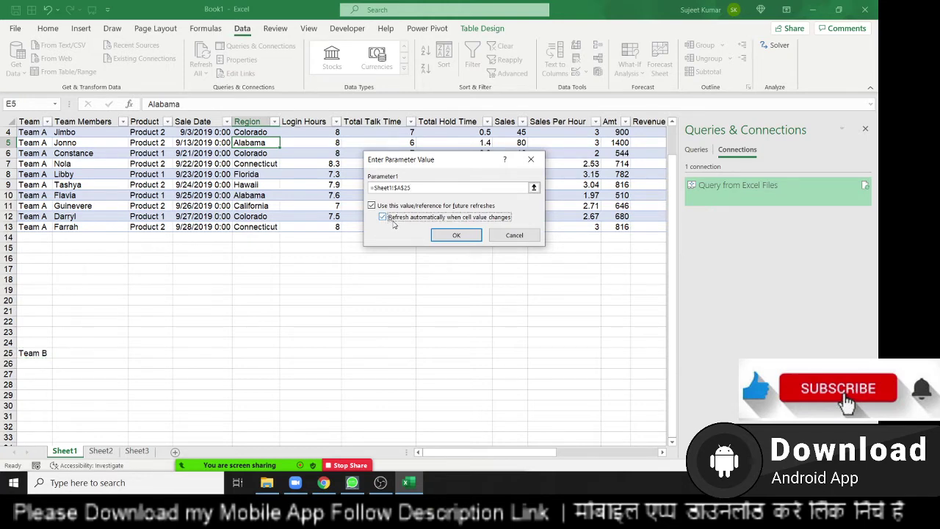
left_click(473, 239)
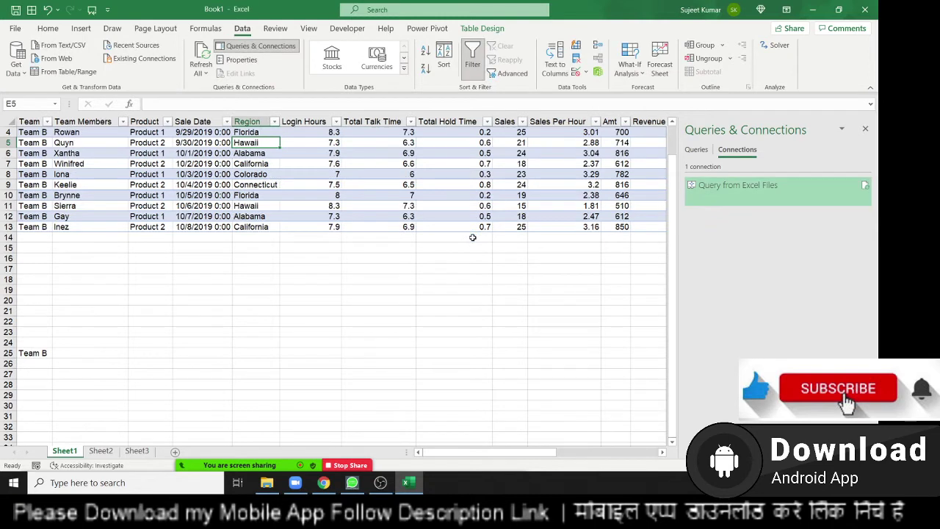
left_click(865, 129)
- Change cell A25 to 'Team C', then to 'Team D', refreshing the linked table each time
double_click(39, 353)
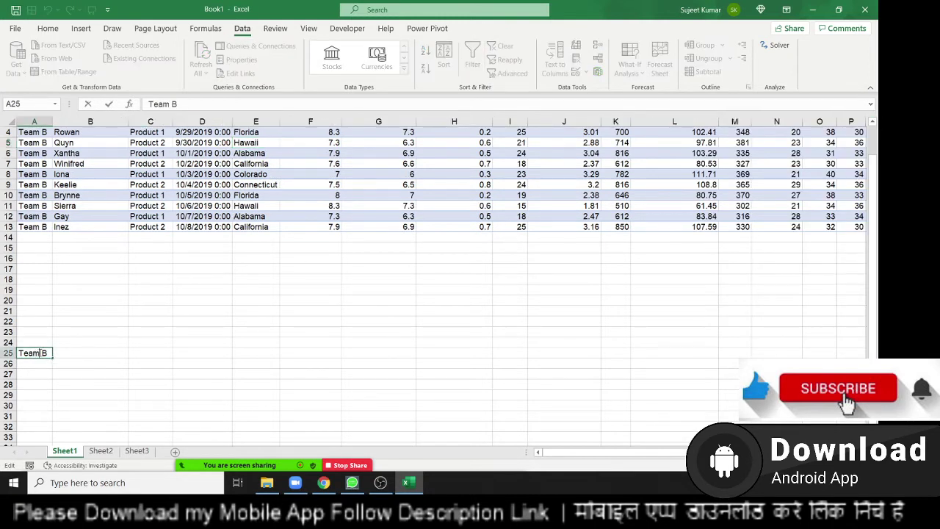
key("BackSpace")
type("C")
key("ctrl+Return")
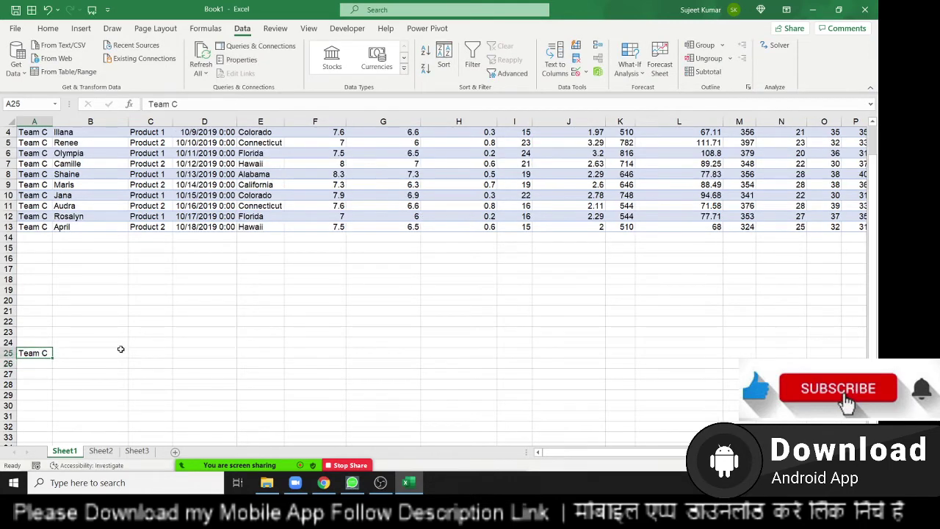
key("F2")
key("BackSpace")
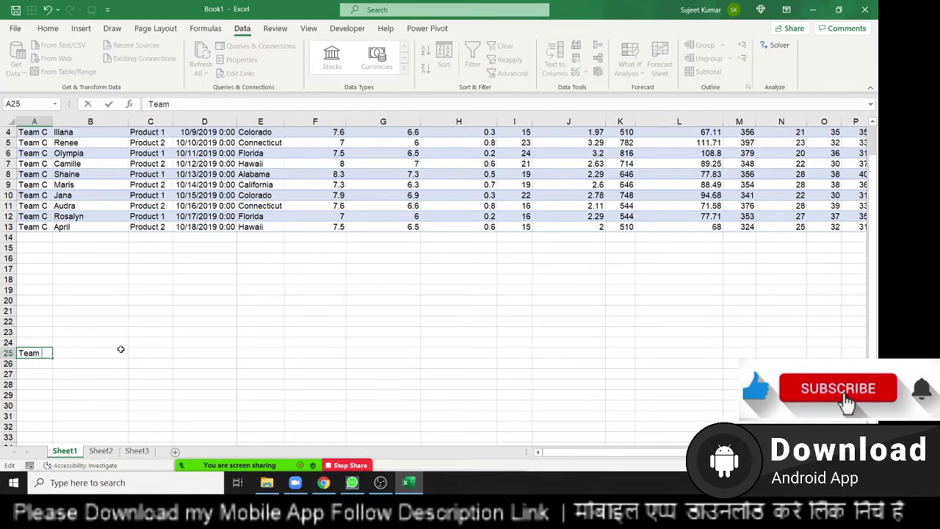
type("D")
key("Return")
- Select a block of the refreshed Team D records, then cell A25
scroll(169, 359, "up", 1)
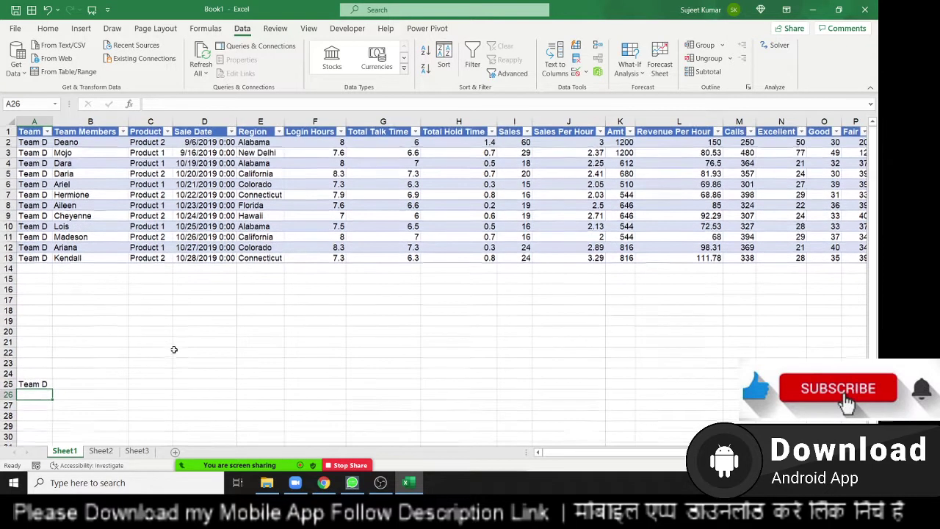
left_click(47, 154)
left_click_drag(50, 156, 261, 205)
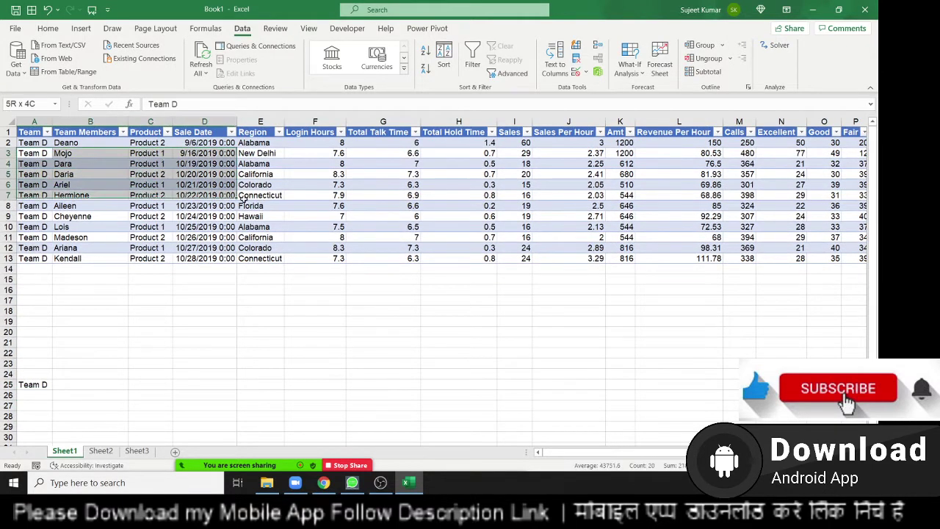
left_click(34, 383)
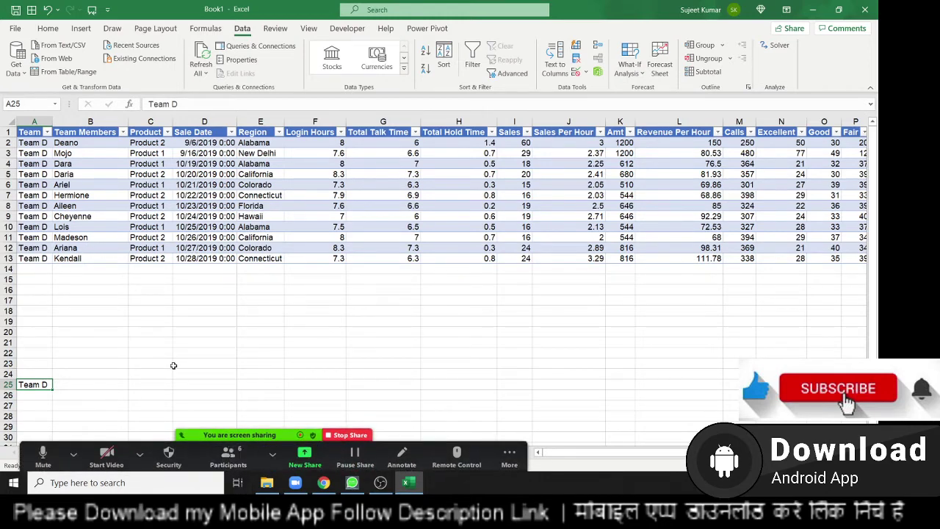
- From the empty Sheet2, bring up the File > Open list of workbooks
left_click(101, 451)
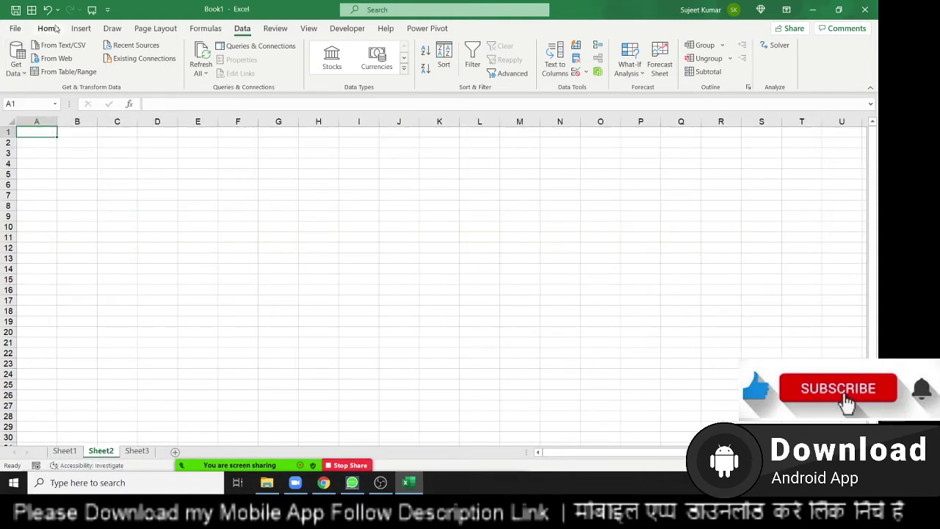
left_click(16, 30)
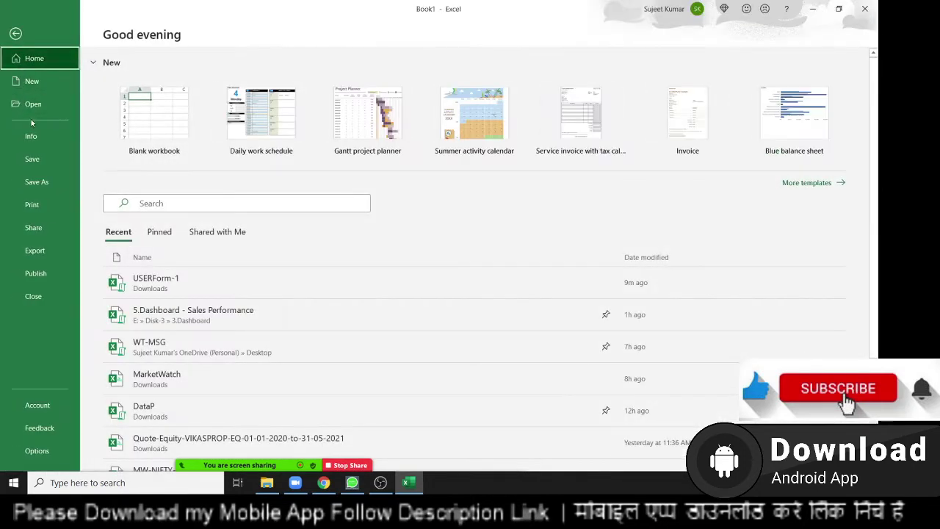
left_click(33, 111)
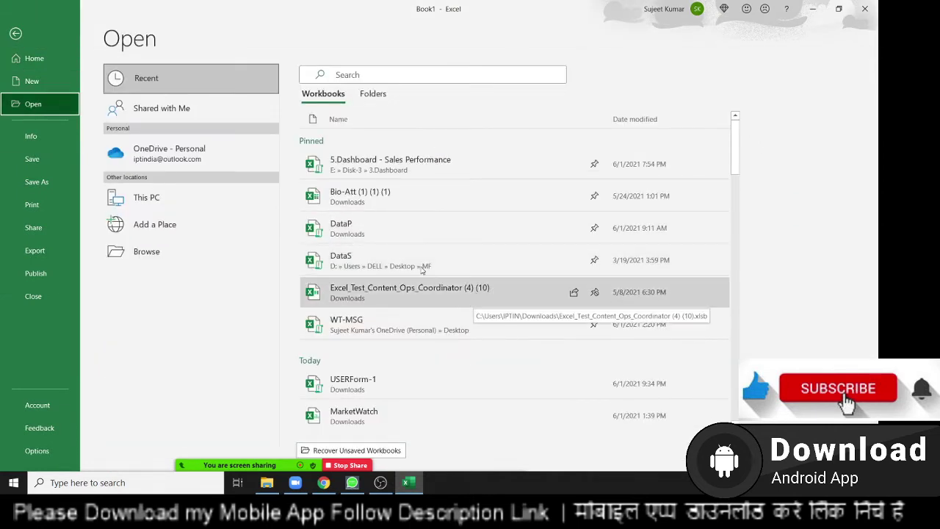
- Browse the list of workbooks, then leave the Open page for the empty Book1 worksheet
scroll(440, 308, "down", 2)
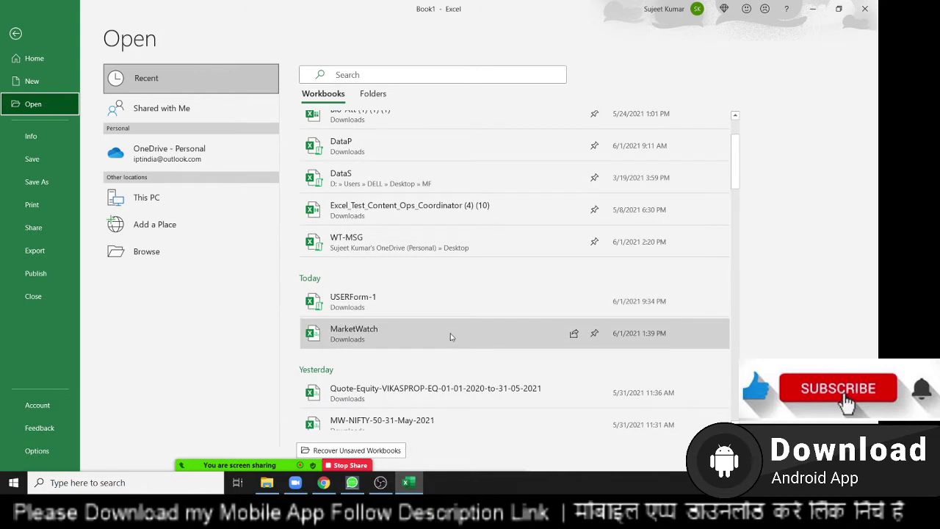
scroll(447, 339, "down", 1)
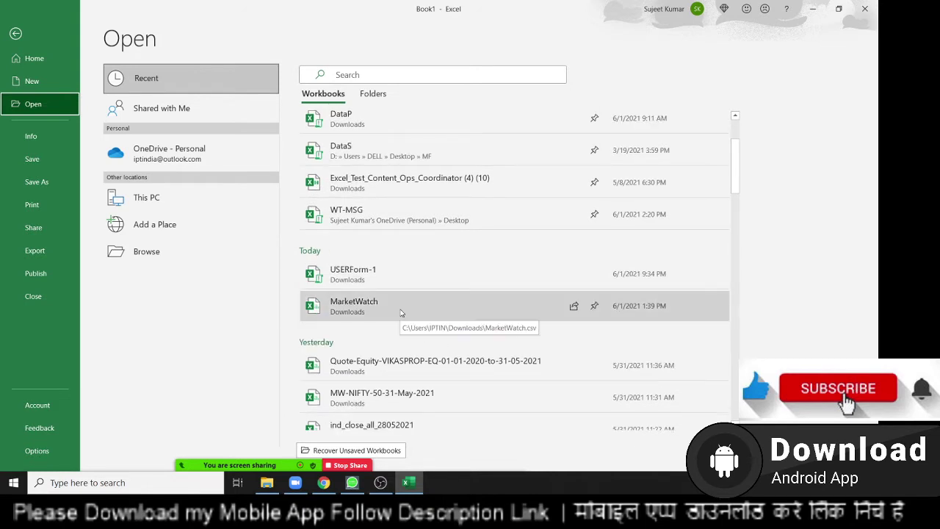
scroll(465, 371, "down", 2)
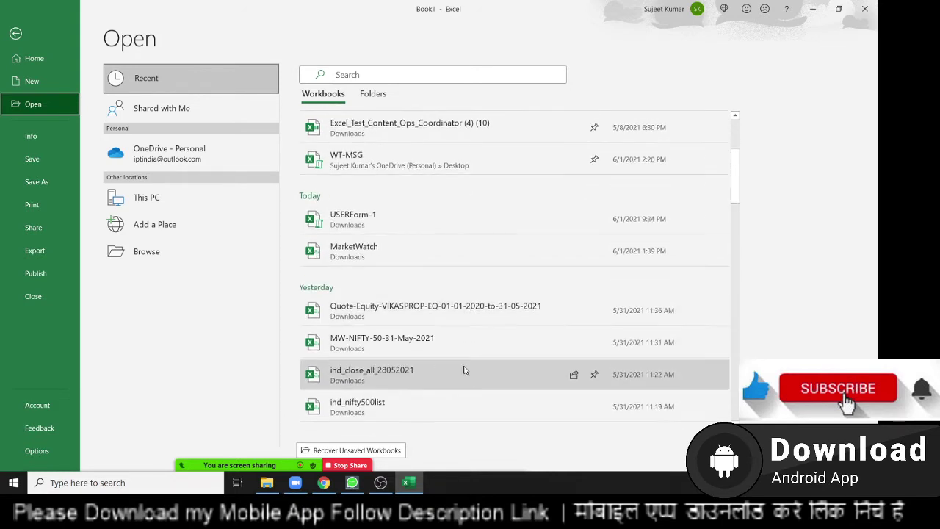
scroll(461, 355, "down", 1)
scroll(461, 355, "down", 1)
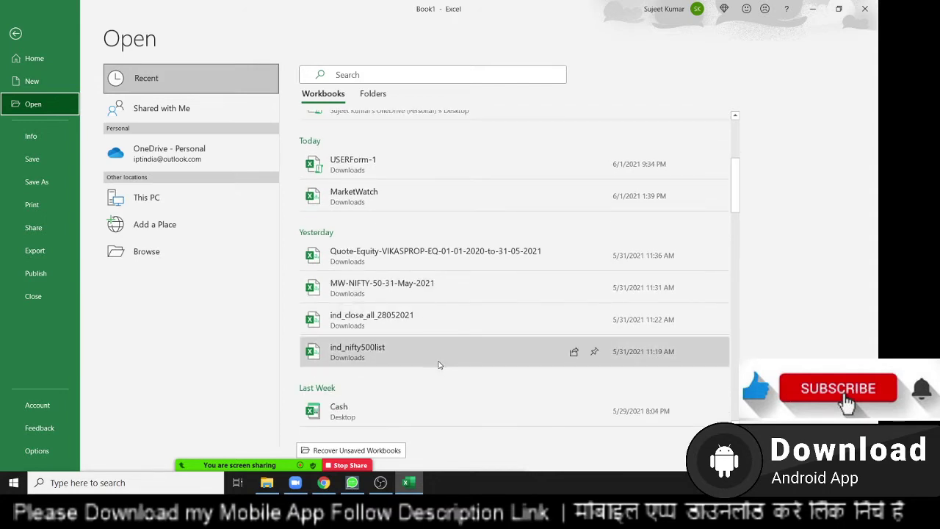
scroll(439, 370, "down", 2)
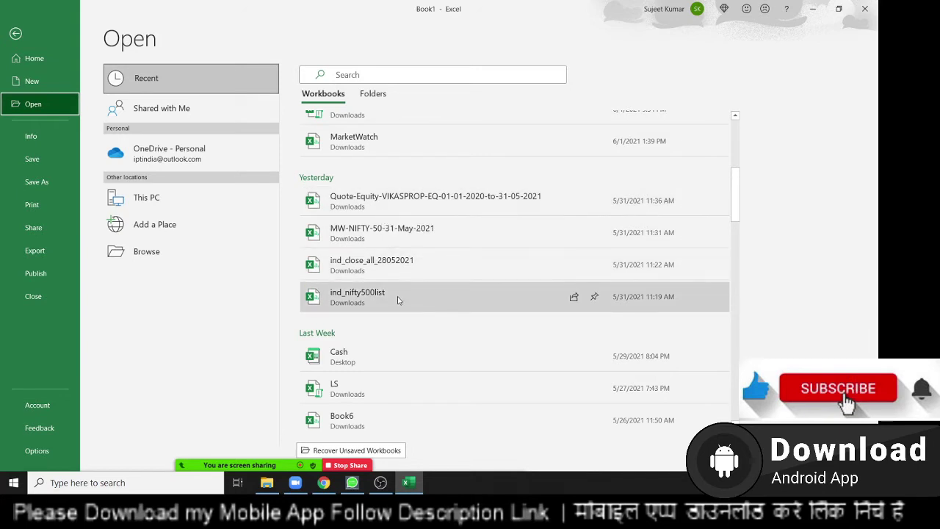
scroll(407, 323, "down", 2)
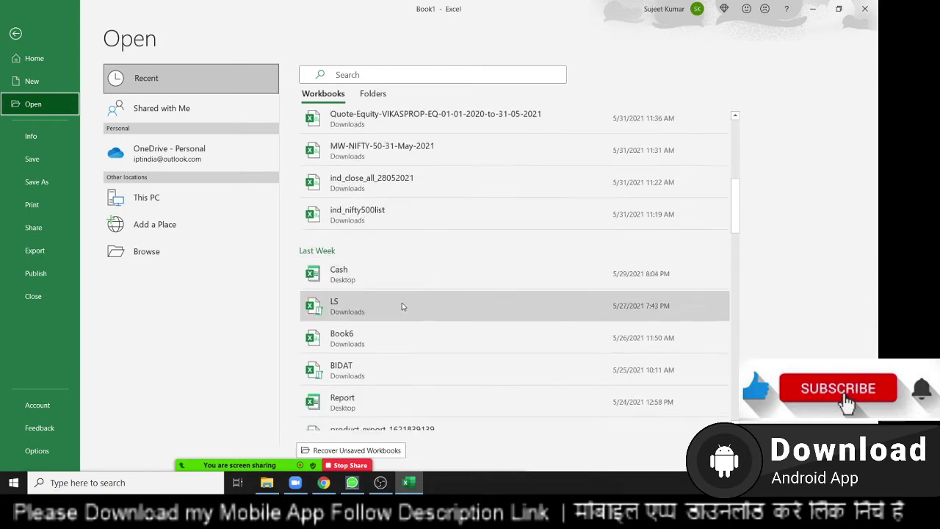
scroll(402, 306, "down", 1)
scroll(401, 306, "down", 1)
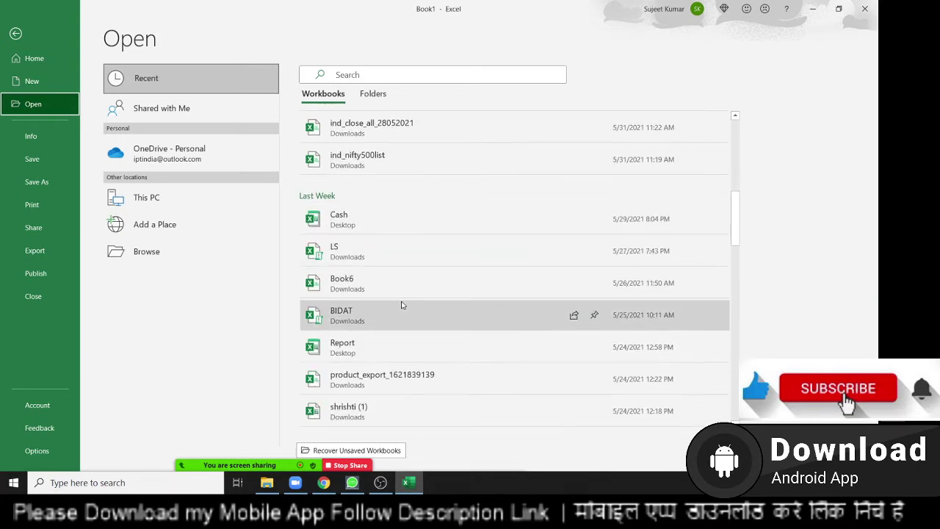
scroll(402, 305, "down", 1)
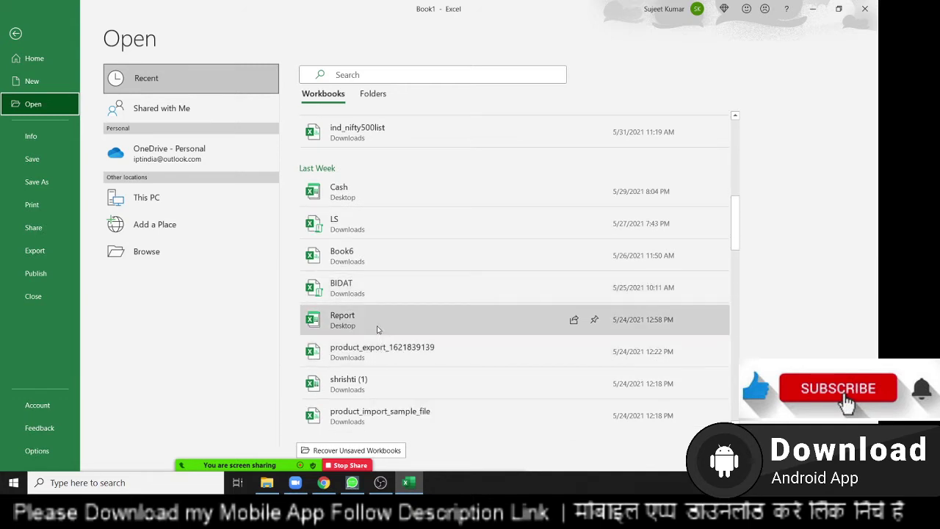
scroll(360, 298, "up", 2)
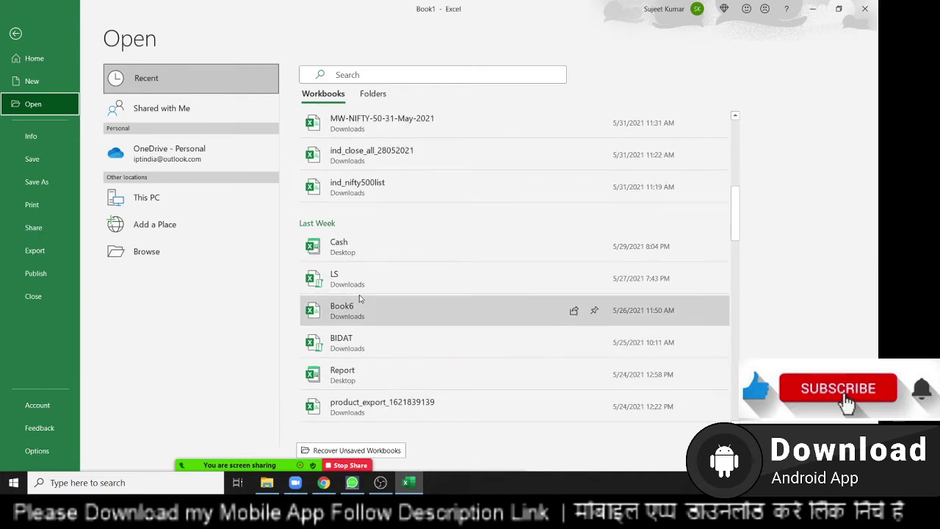
scroll(360, 298, "up", 2)
scroll(360, 298, "up", 1)
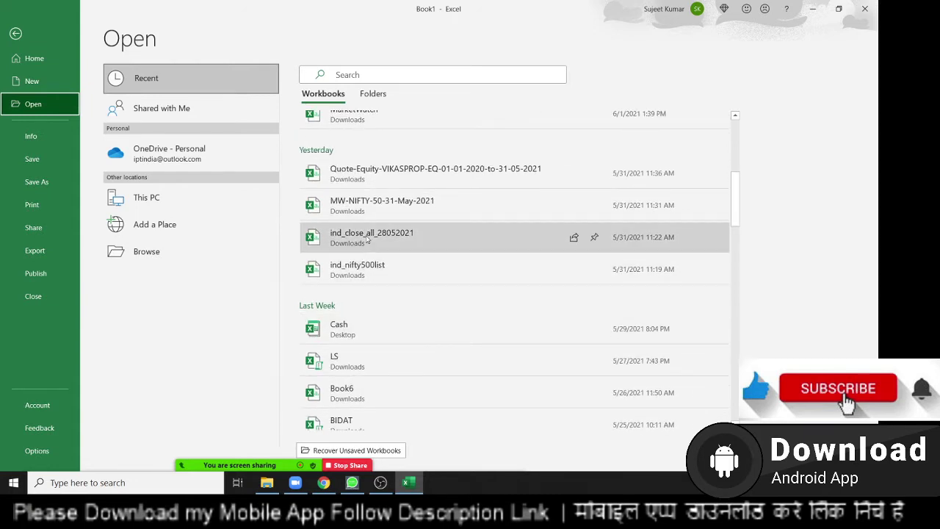
scroll(366, 276, "up", 3)
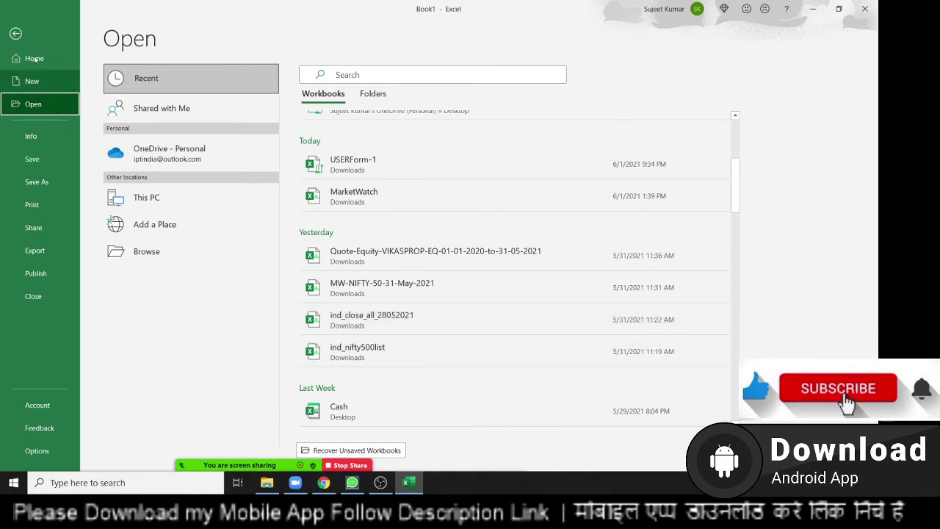
key("Escape")
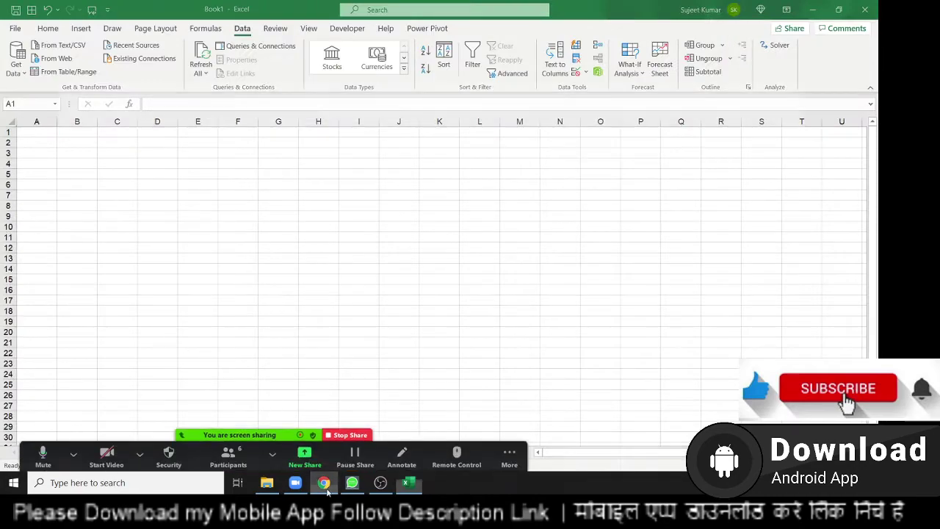
- Download DATA_BASE.xlsx from the Gmail 'data base' email and open it in Excel
left_click(324, 483)
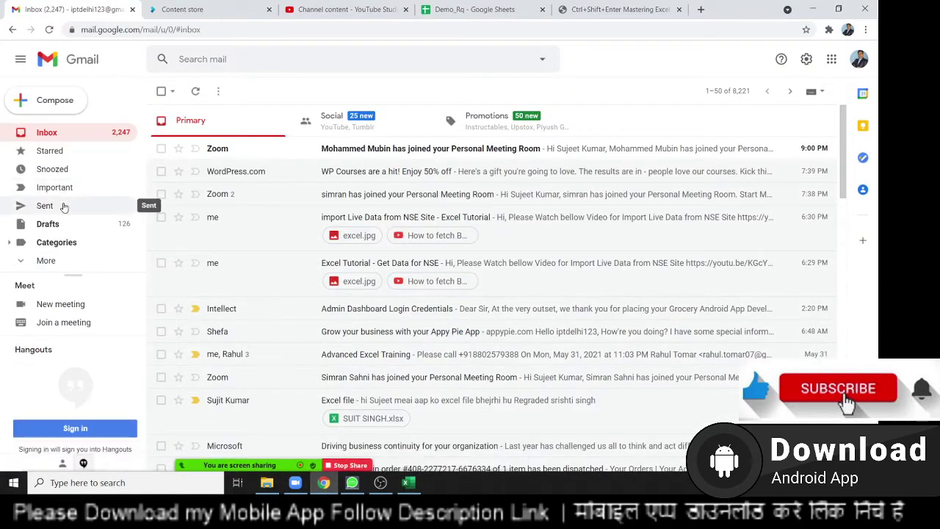
scroll(404, 301, "down", 2)
scroll(408, 316, "down", 1)
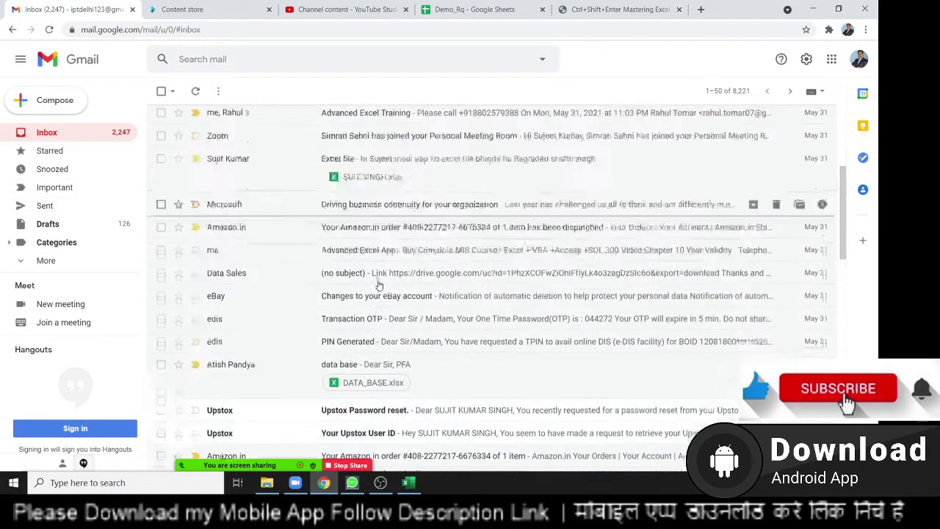
scroll(411, 330, "down", 1)
left_click(450, 343)
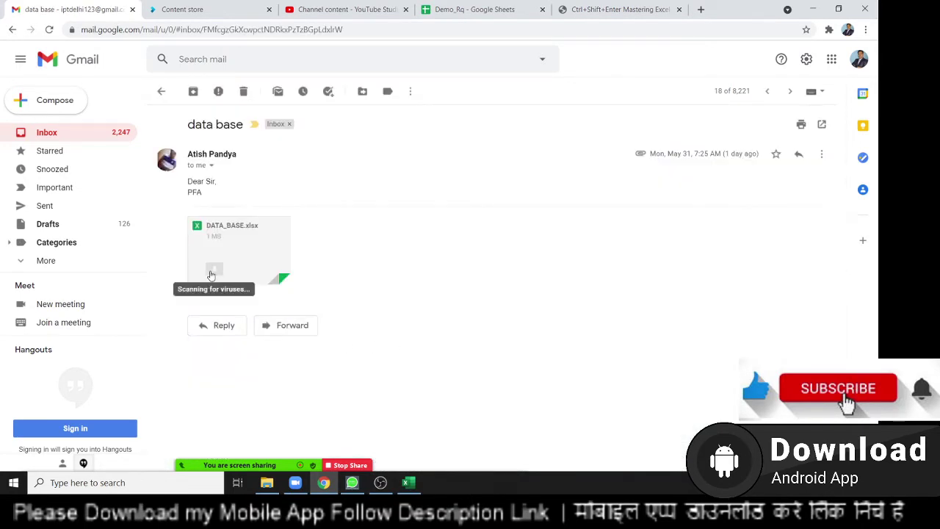
mouse_move(211, 273)
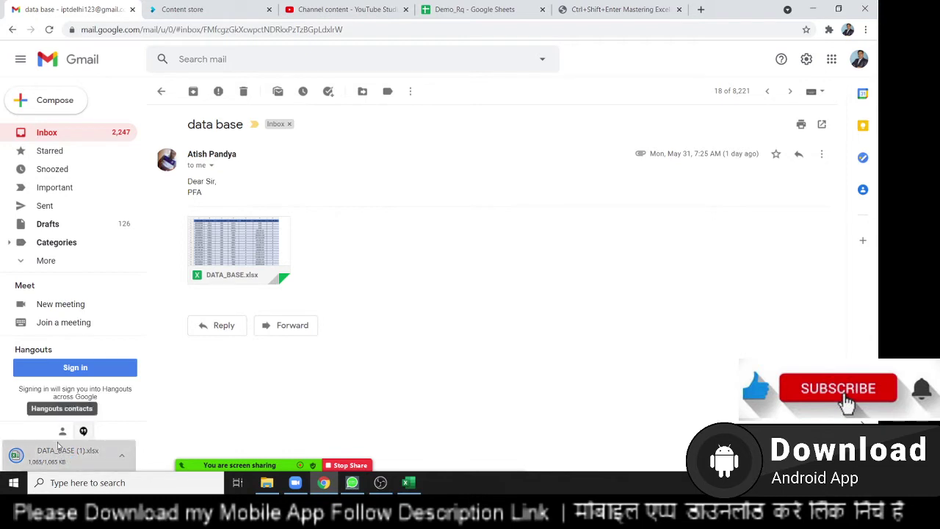
left_click(41, 459)
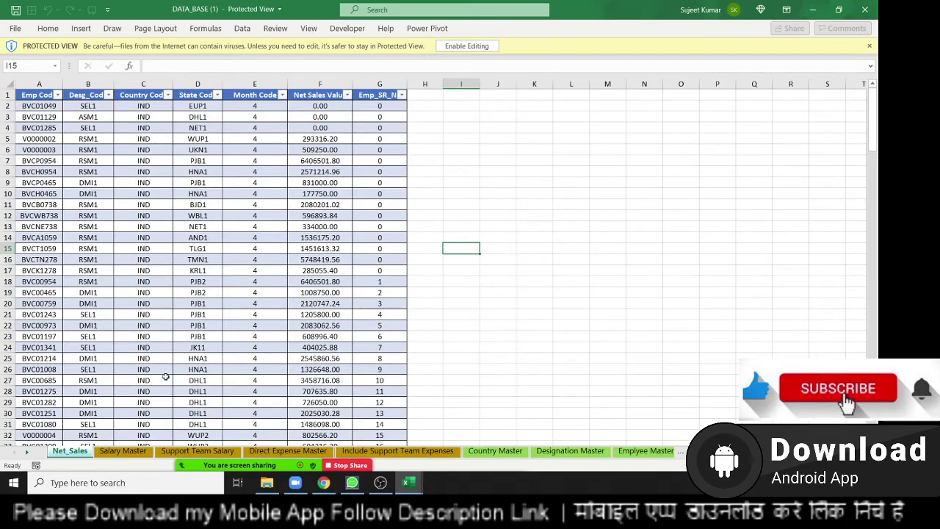
- Enable editing and tour the Salary, Support Team, Direct Expense and Include Support sheets, returning to Net_Sales
left_click(473, 46)
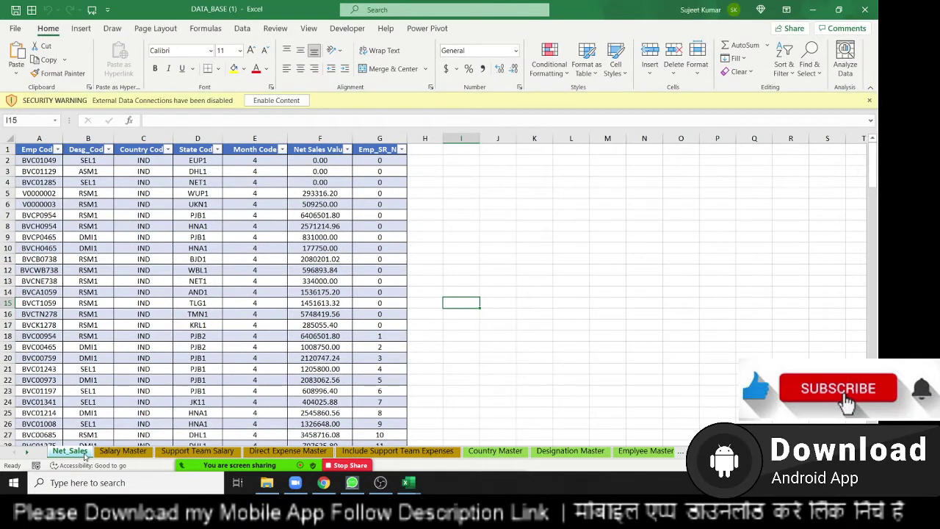
left_click(107, 453)
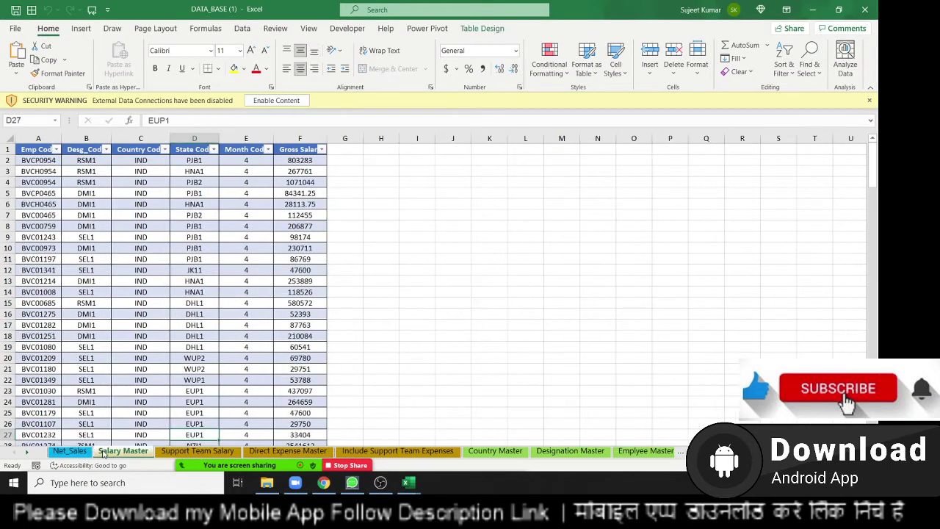
left_click(177, 453)
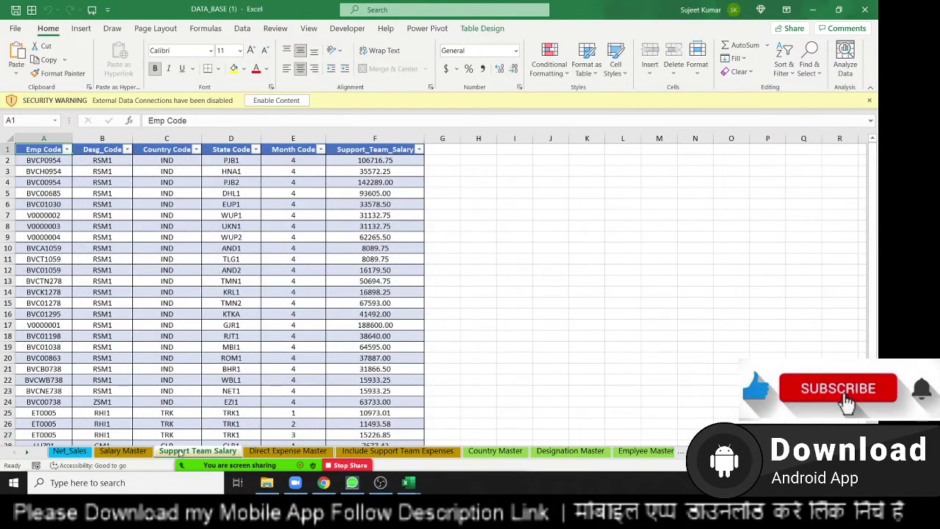
left_click(277, 453)
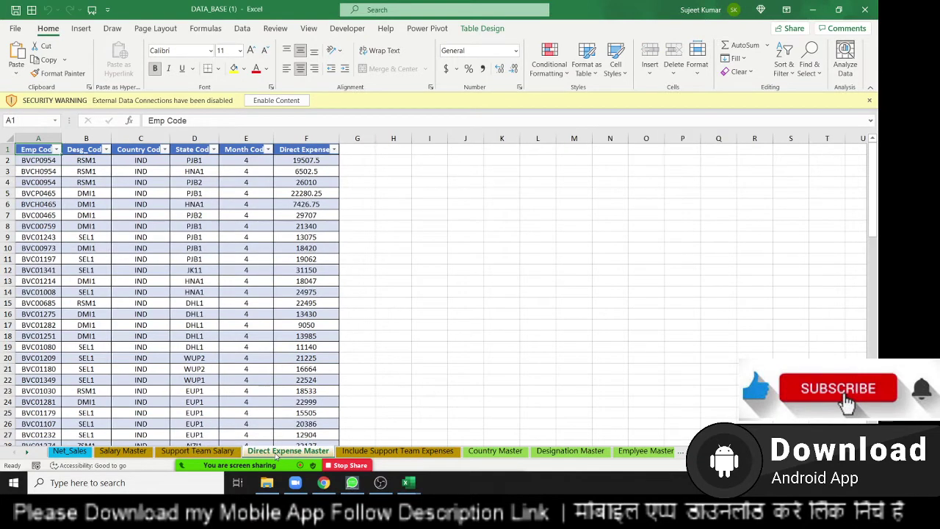
left_click(355, 453)
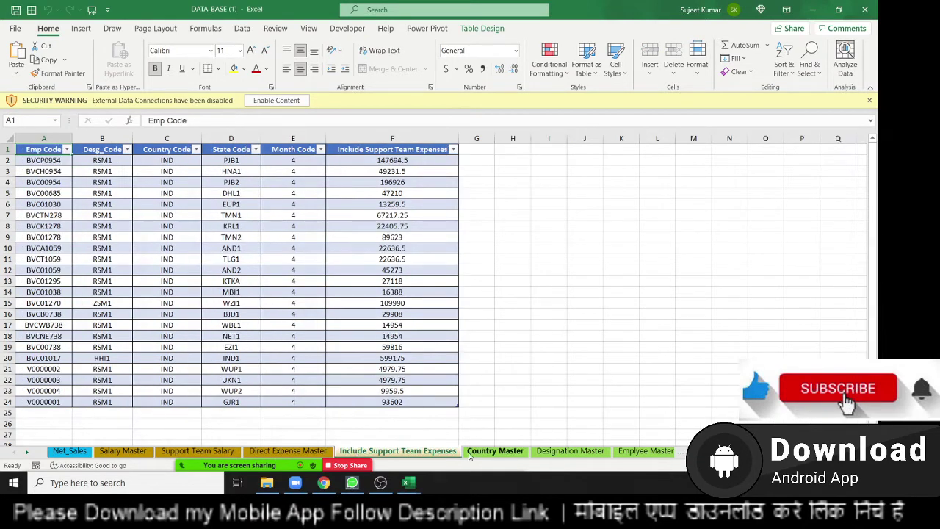
left_click(69, 451)
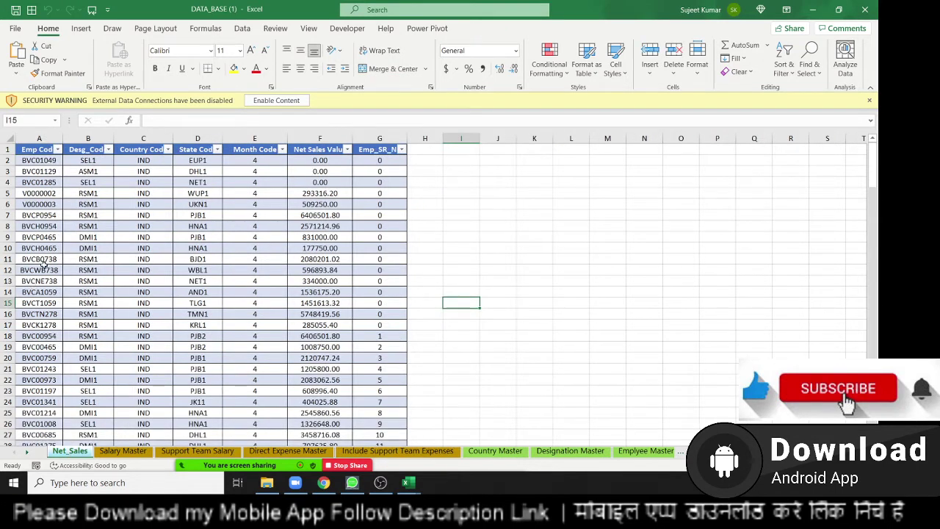
- On Net_Sales, select the Country Code, State Code, Desg_Code and Emp Code cells
left_click_drag(141, 161, 139, 226)
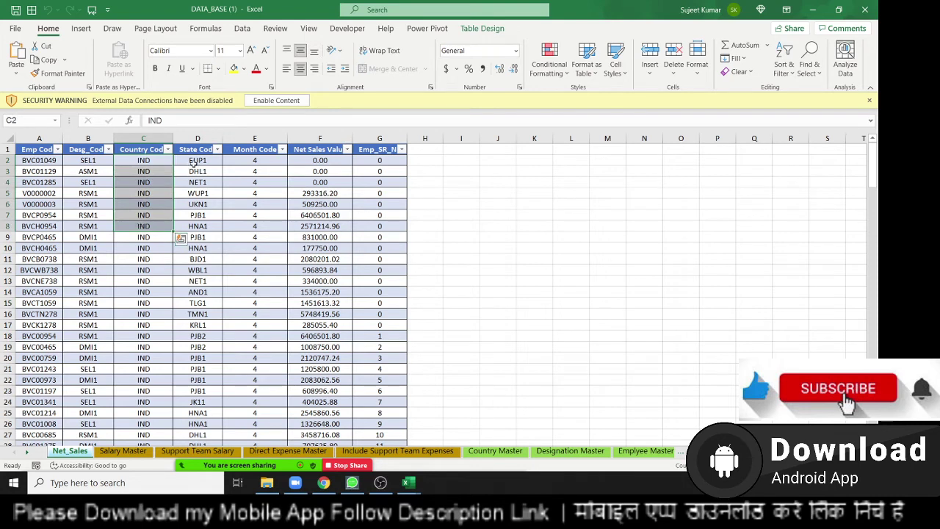
left_click_drag(194, 162, 195, 221)
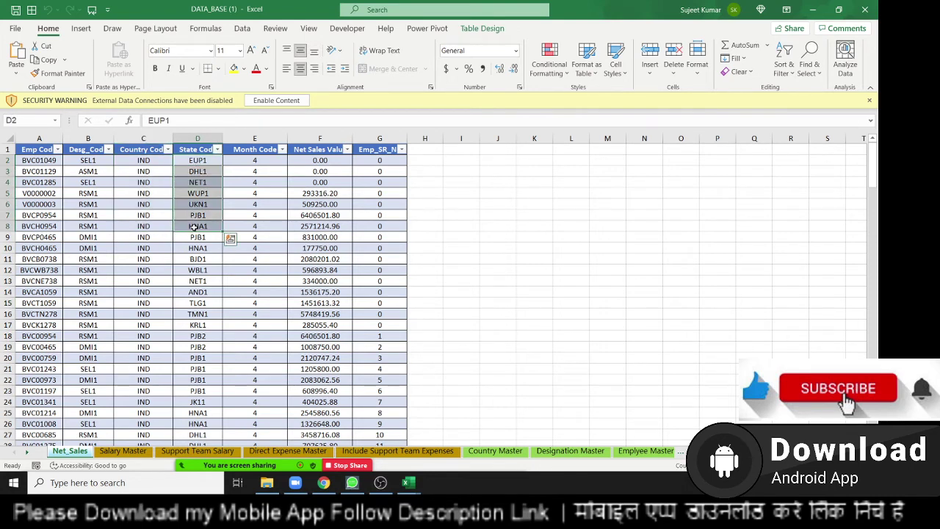
left_click_drag(86, 162, 94, 215)
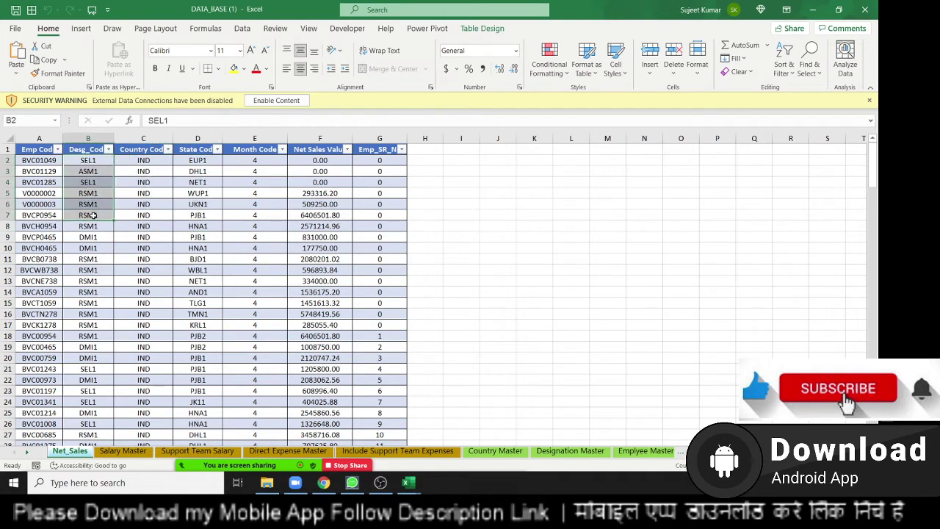
left_click_drag(35, 161, 41, 215)
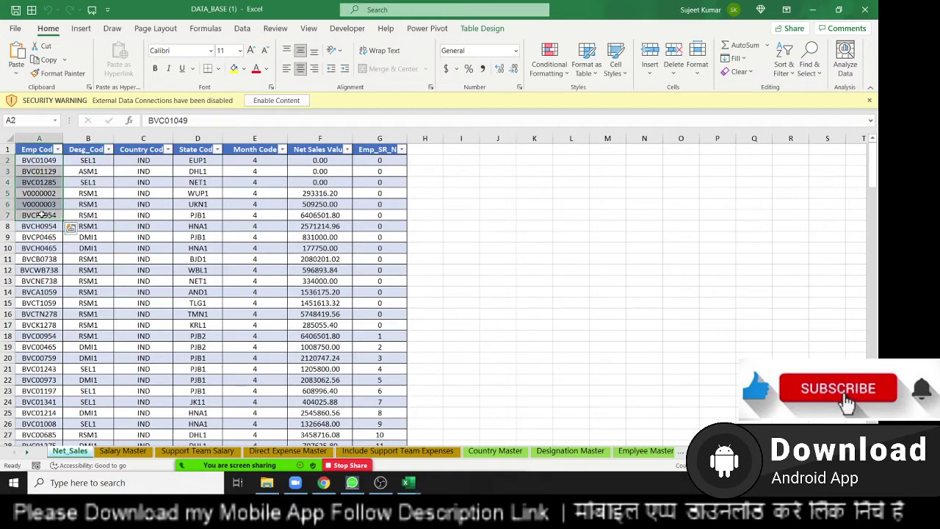
- Step through the master sheets to end on the Designation Master sheet
left_click(145, 453)
left_click(206, 452)
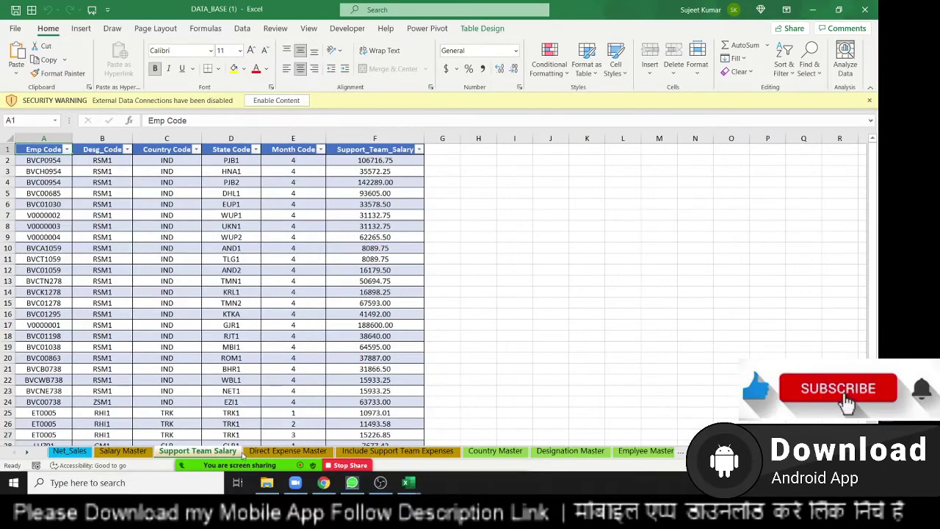
left_click(261, 453)
left_click(375, 453)
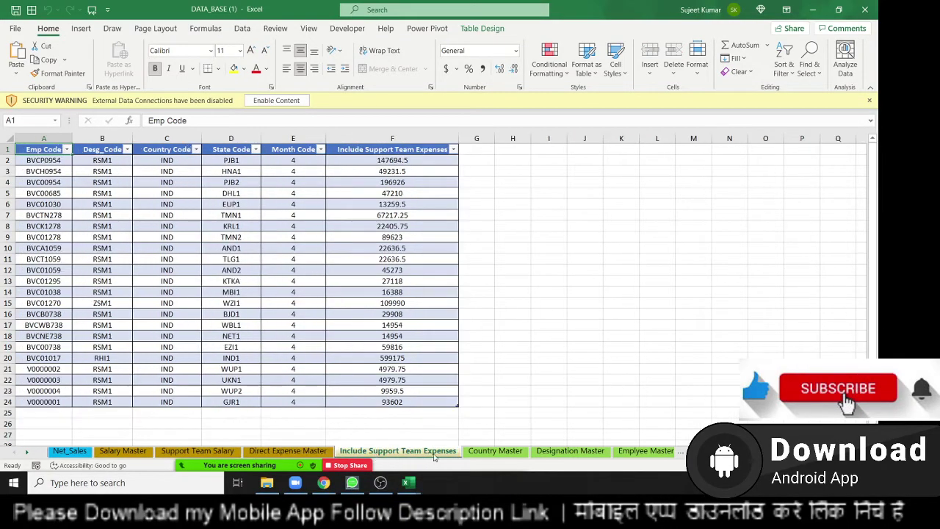
left_click(492, 452)
left_click(551, 454)
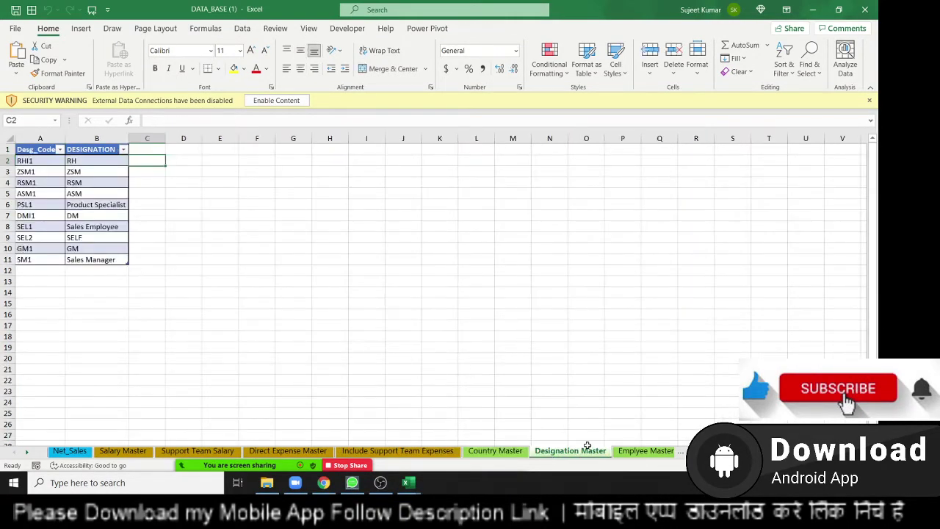
- On the Emplyee Master sheet, select columns A, B, D and E, then cells A2 and B5
left_click(621, 451)
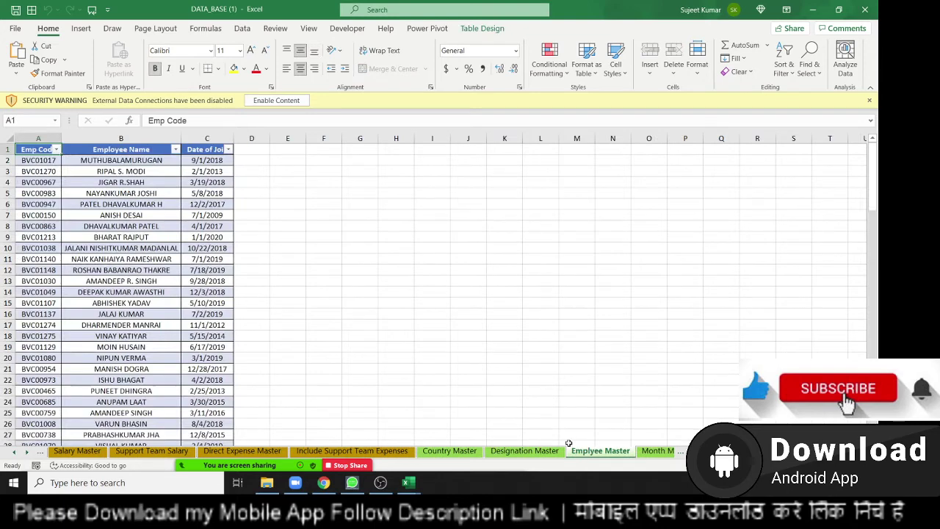
left_click(49, 169)
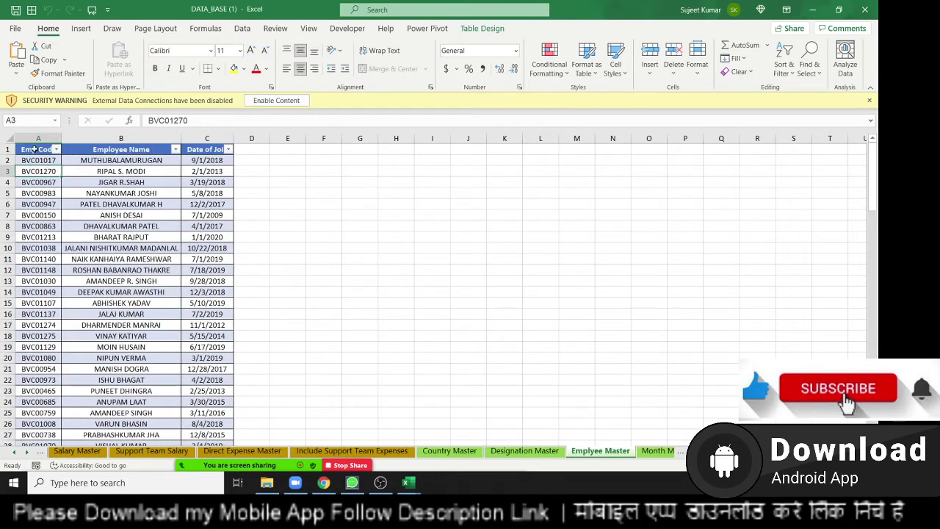
left_click(36, 139)
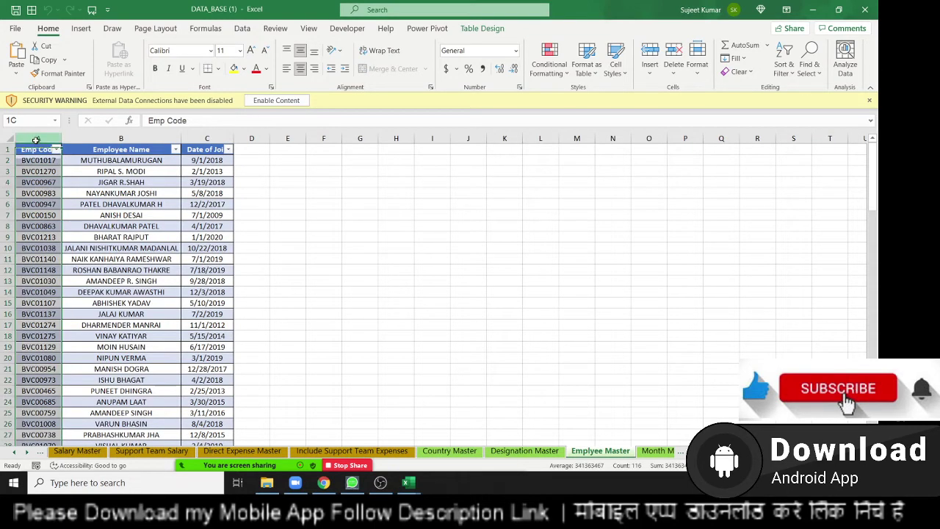
left_click(119, 140)
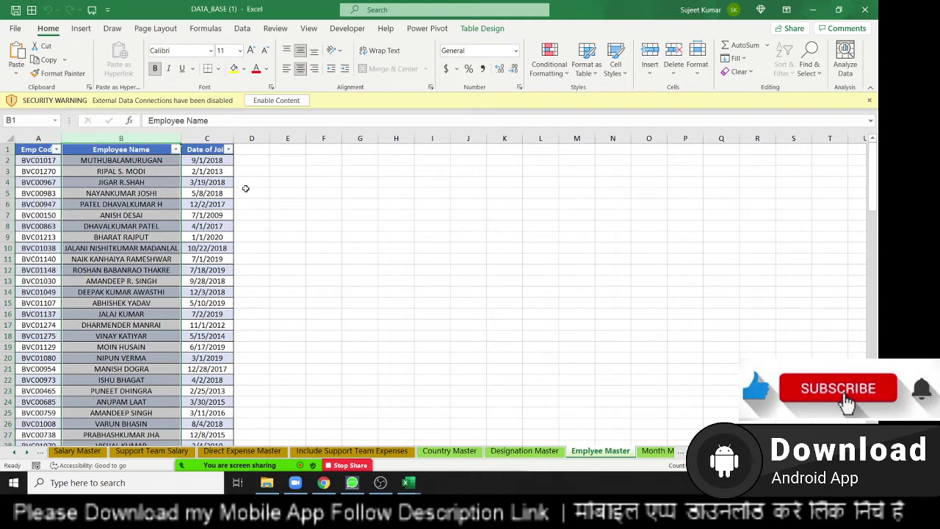
left_click(251, 140)
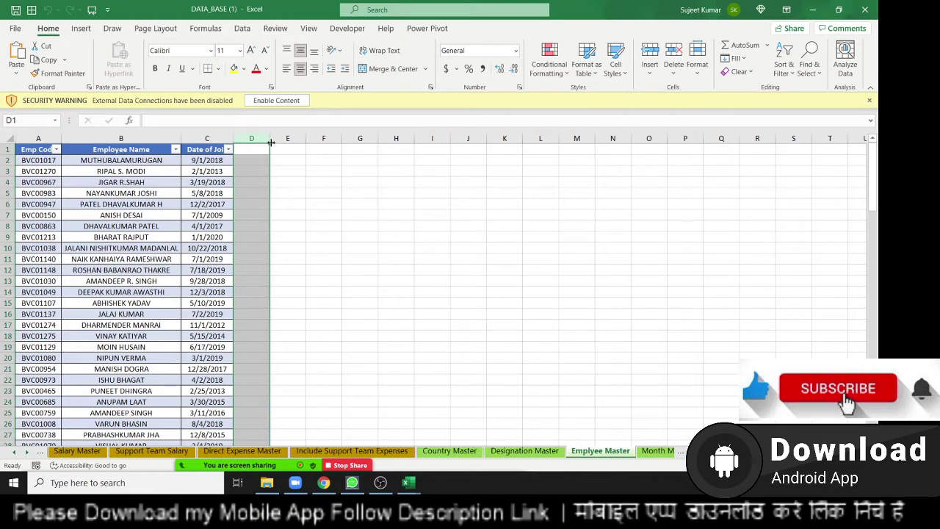
left_click(292, 138)
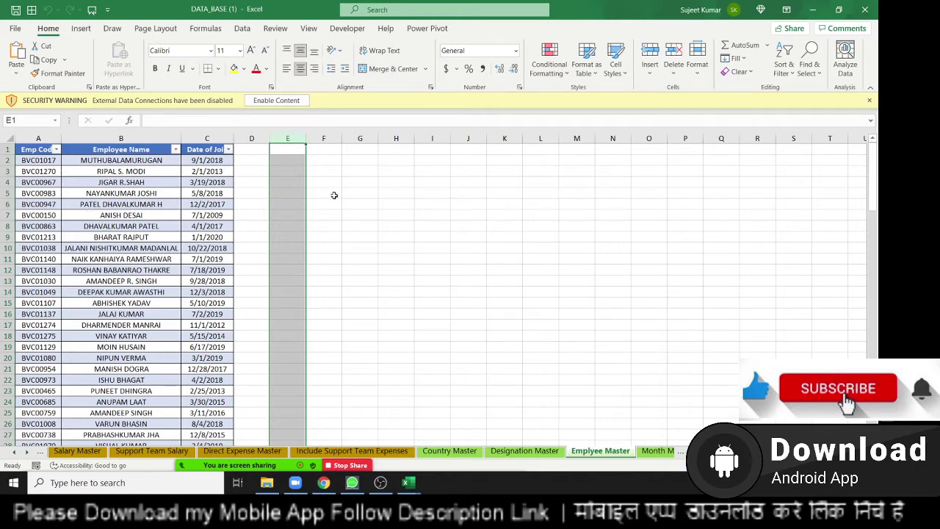
left_click(34, 164)
left_click(144, 203)
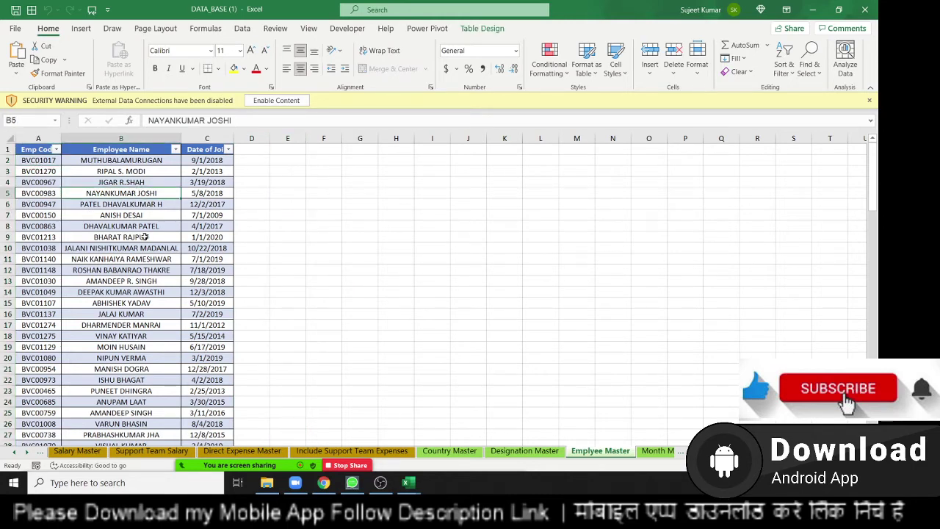
- Cycle through the Support Team, Direct Expense and Country Master sheets, ending on Salary Master
left_click(71, 452)
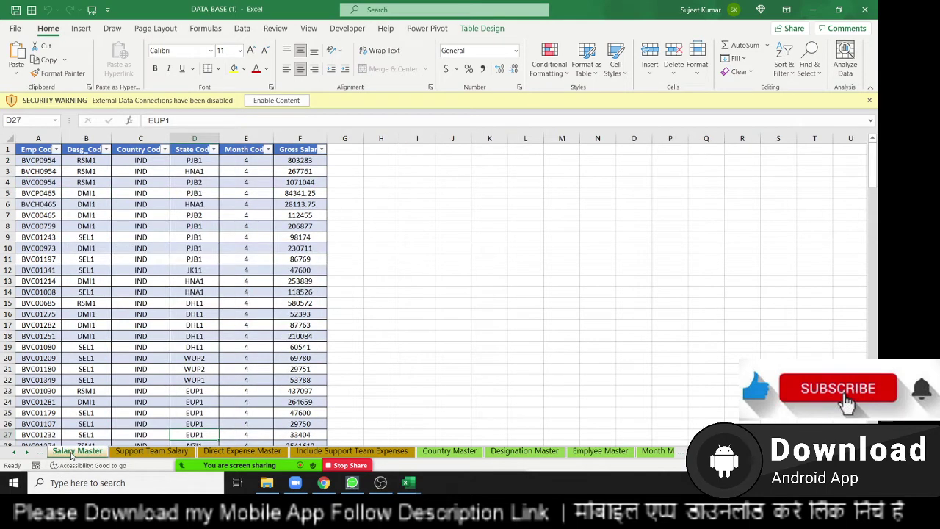
left_click(147, 452)
left_click(271, 451)
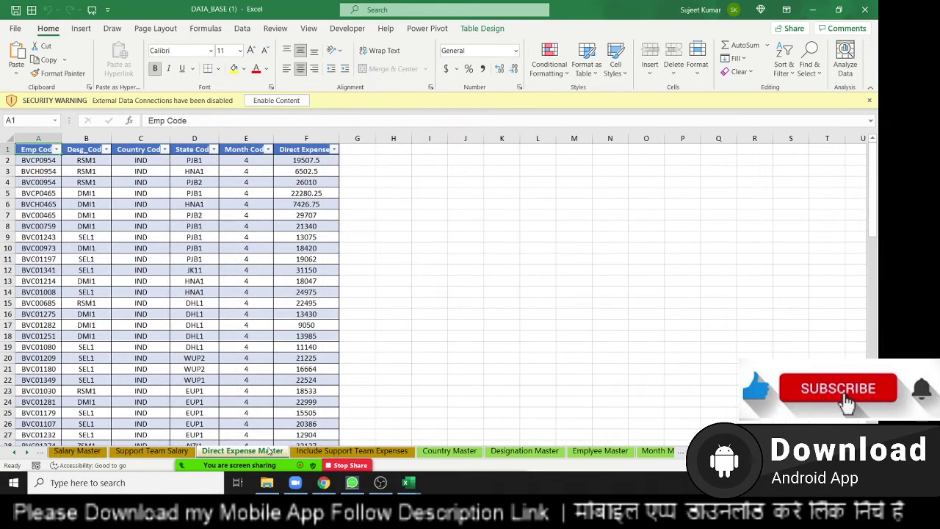
left_click(344, 451)
left_click(441, 451)
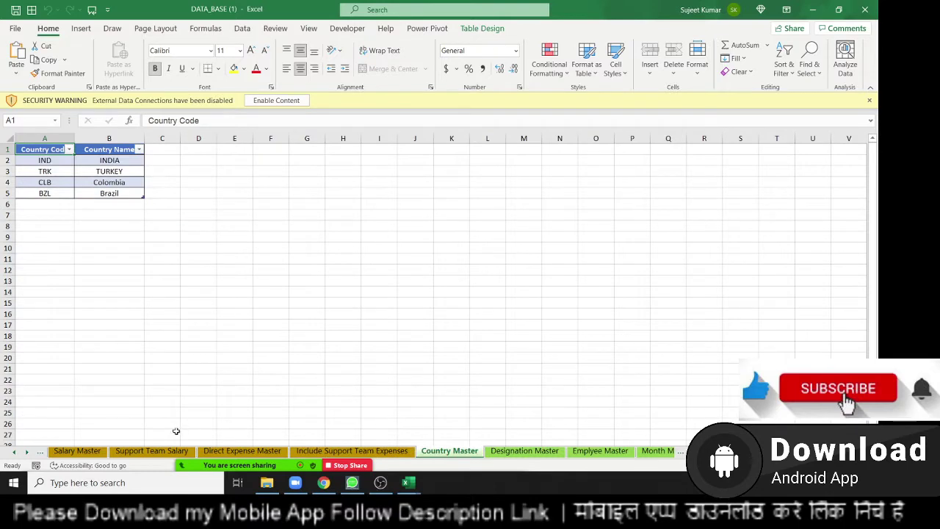
left_click(77, 451)
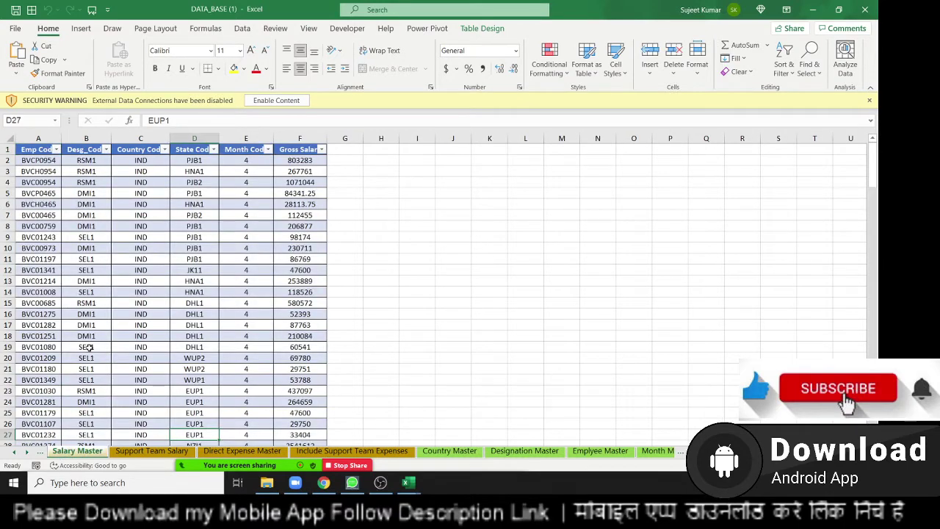
left_click_drag(31, 172, 35, 246)
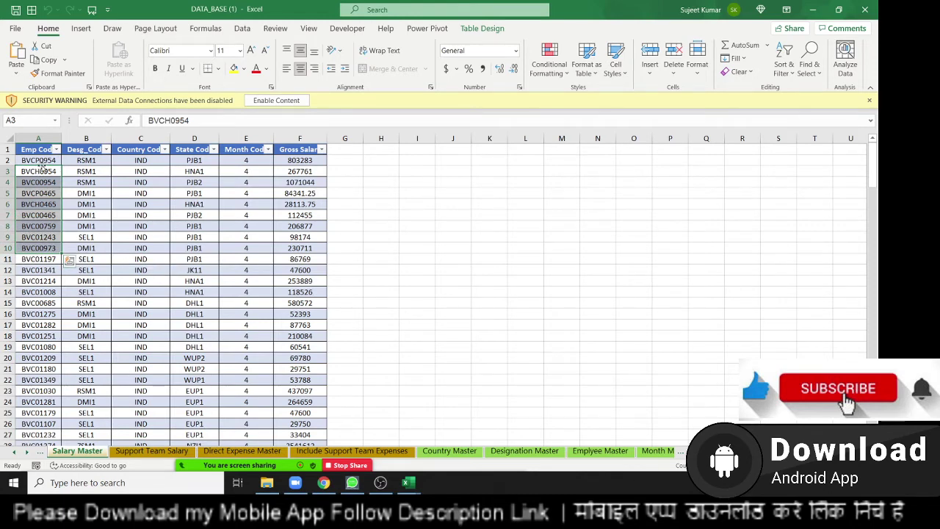
left_click_drag(42, 160, 40, 193)
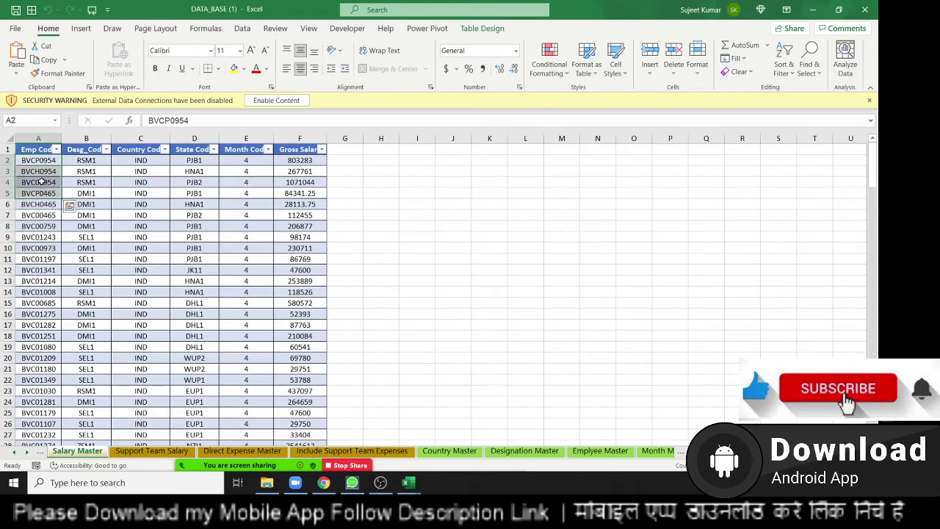
left_click_drag(90, 170, 92, 193)
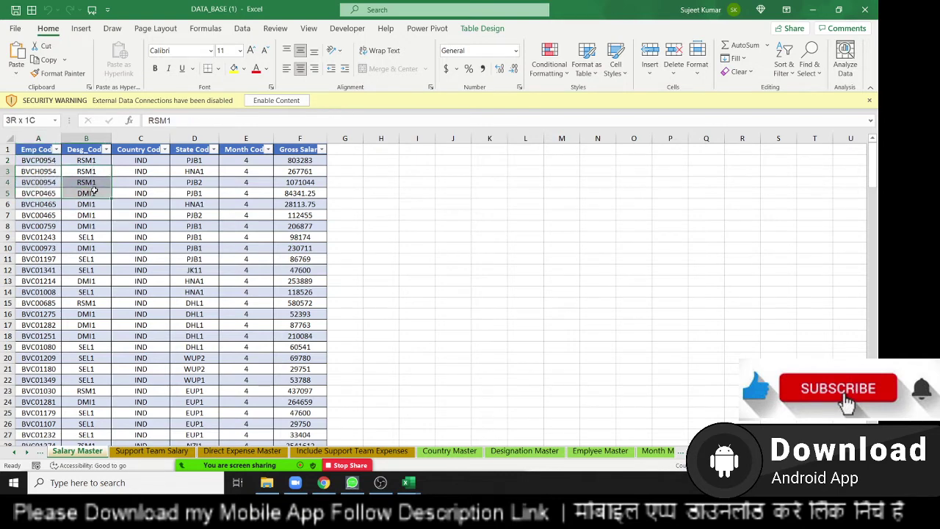
left_click_drag(140, 173, 141, 203)
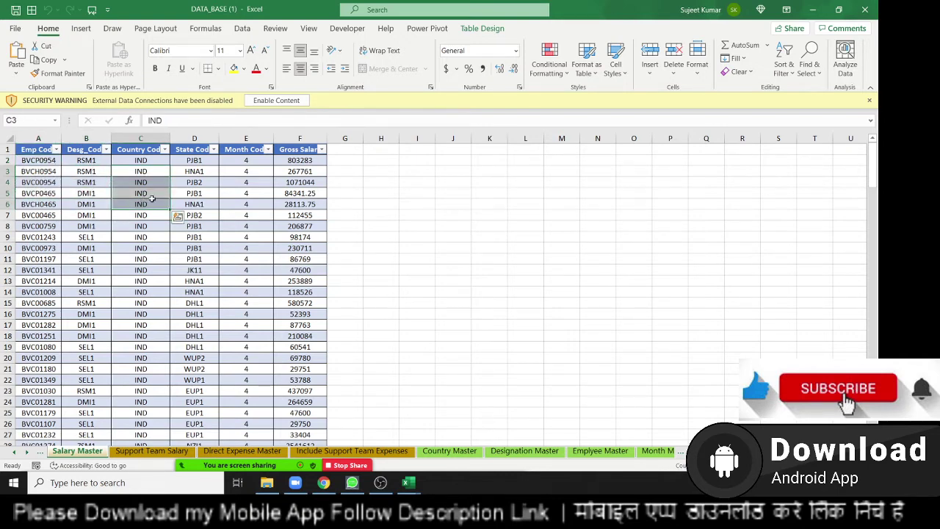
mouse_move(198, 169)
left_mouse_down()
mouse_move(200, 193)
mouse_move(242, 216)
left_mouse_up()
left_click(238, 171)
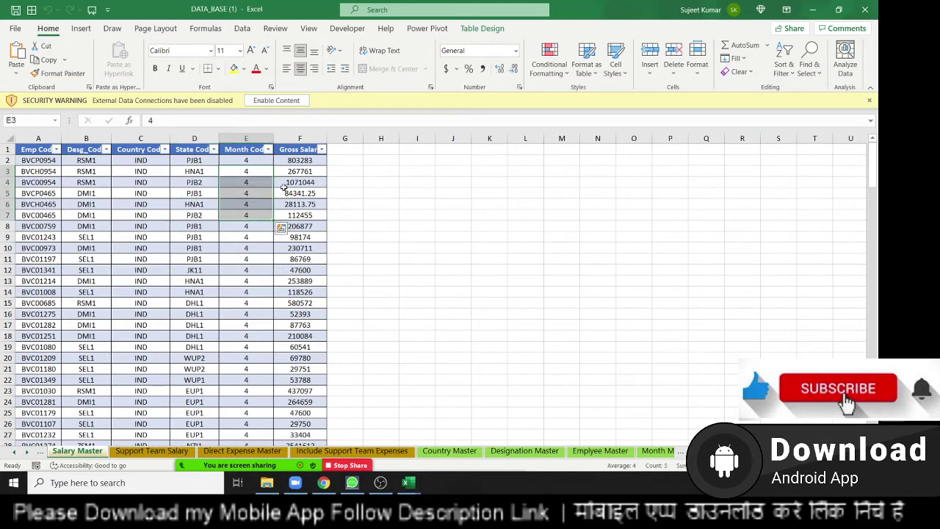
left_click_drag(304, 161, 307, 188)
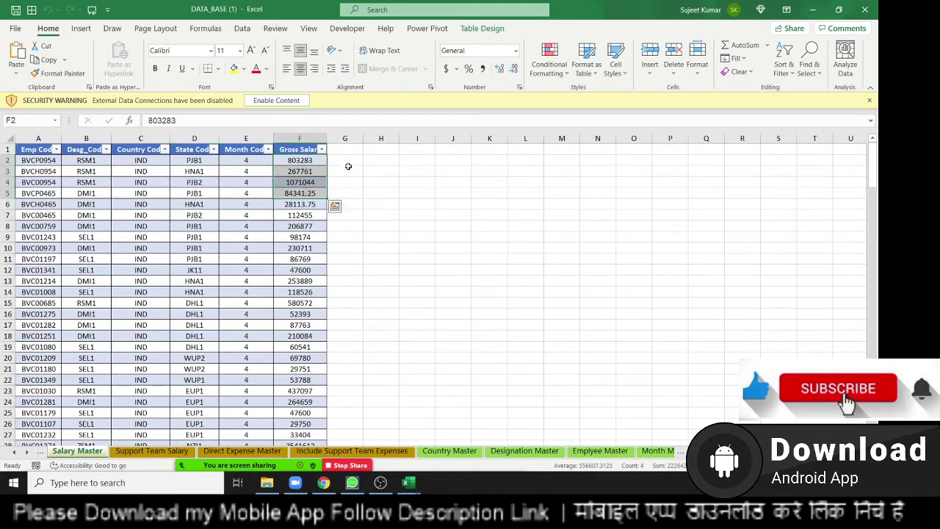
left_click_drag(348, 166, 351, 189)
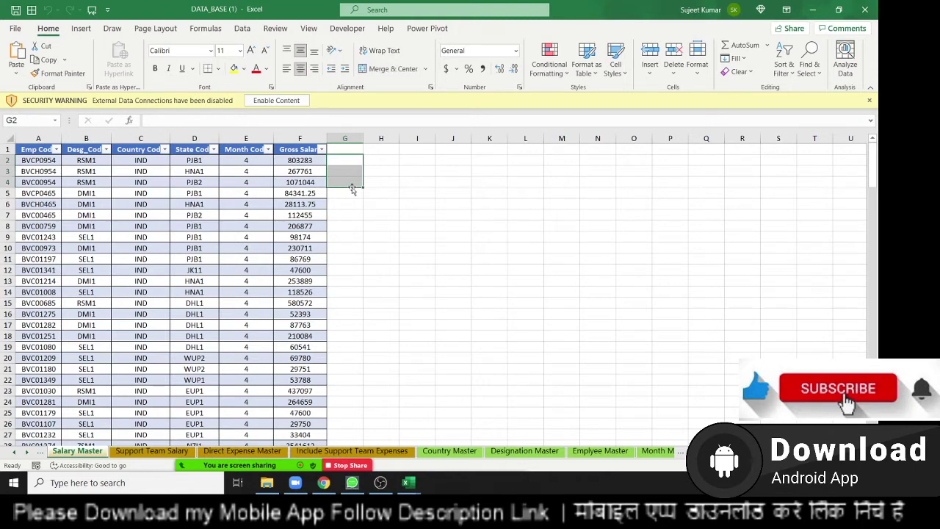
left_click_drag(380, 159, 384, 185)
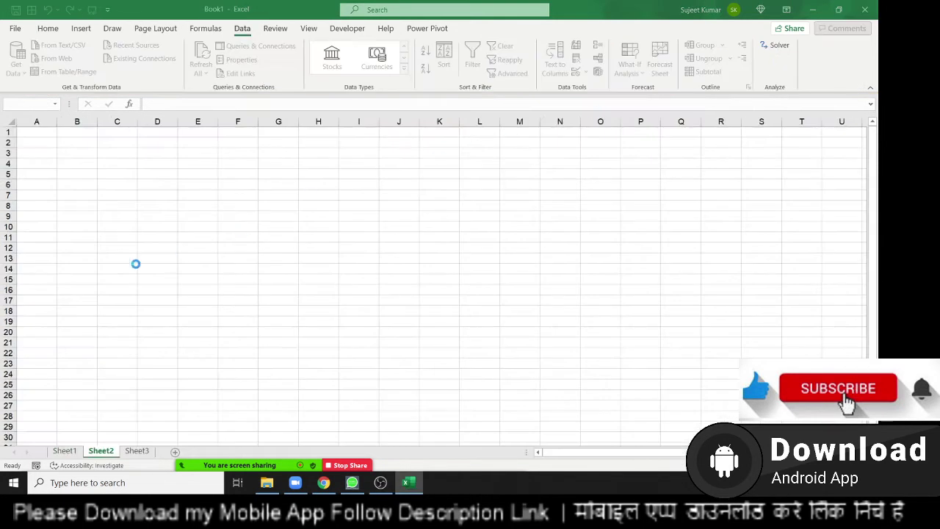
- In Book1, import from Excel workbook, choosing the DATA_BASE file in Downloads
left_click(48, 142)
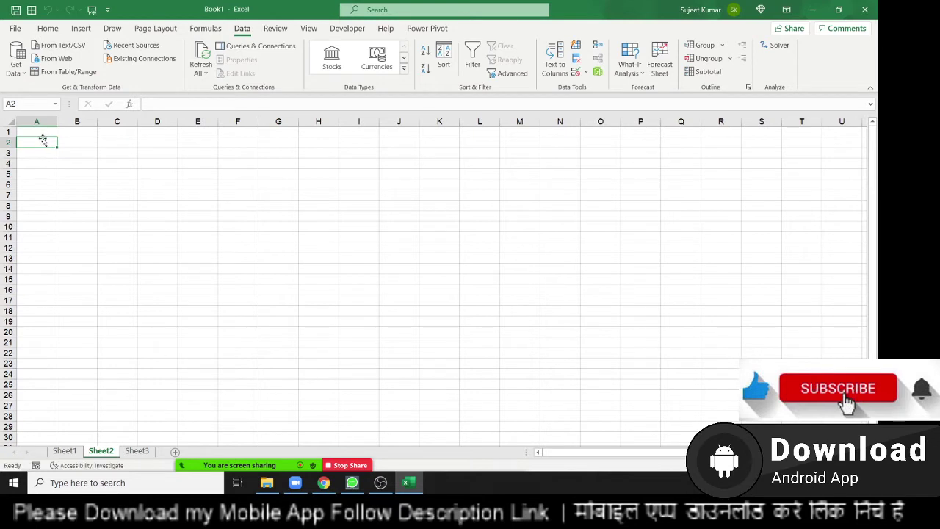
left_click(15, 73)
mouse_move(52, 94)
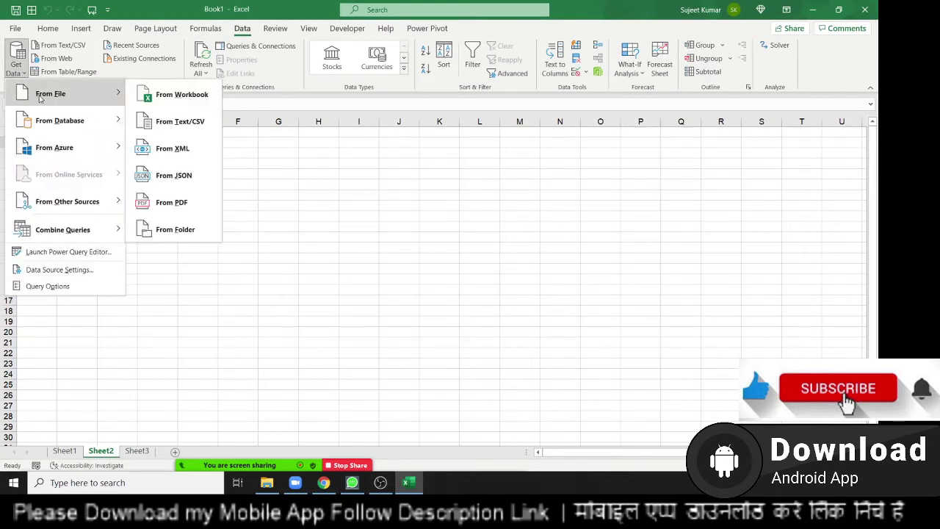
left_click(173, 93)
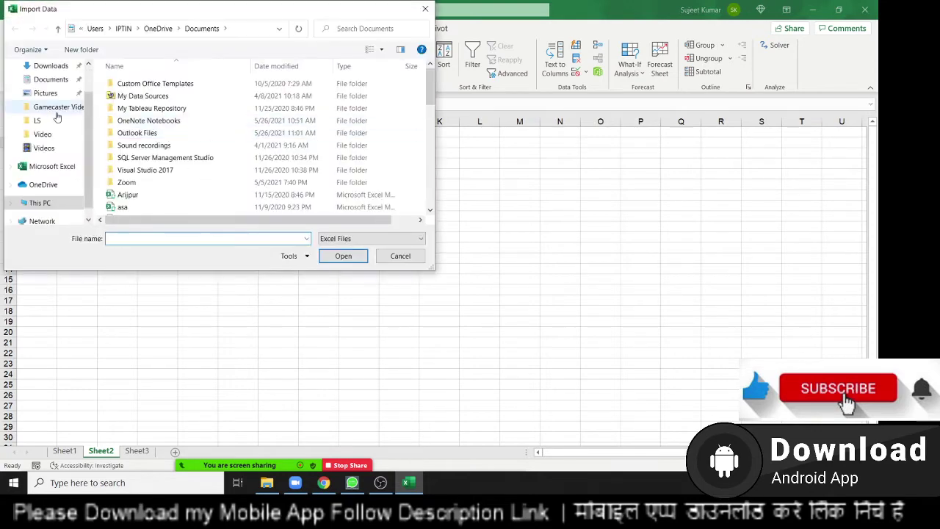
left_click(53, 68)
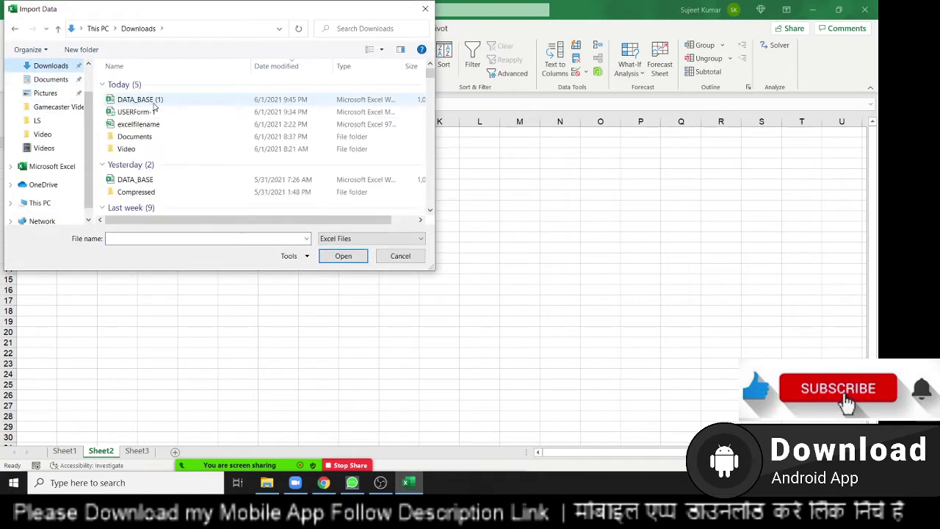
left_click(157, 104)
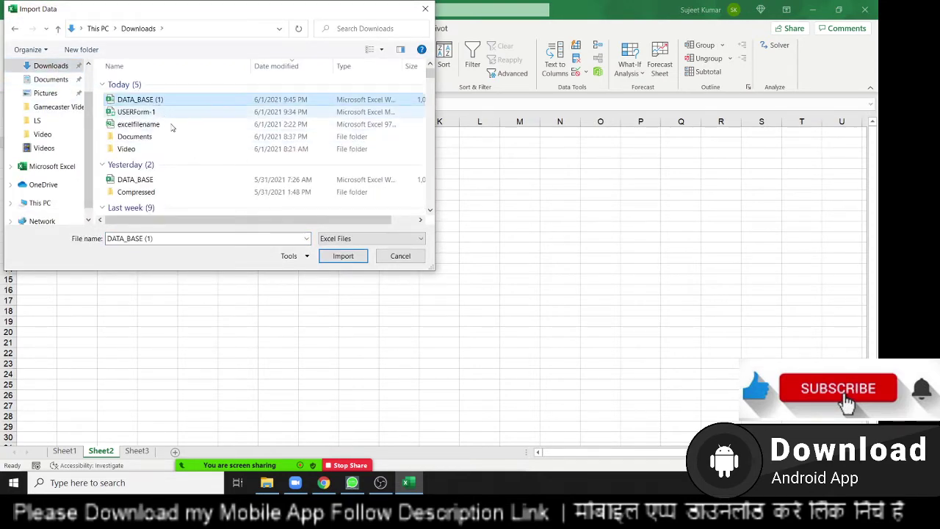
left_click(134, 181)
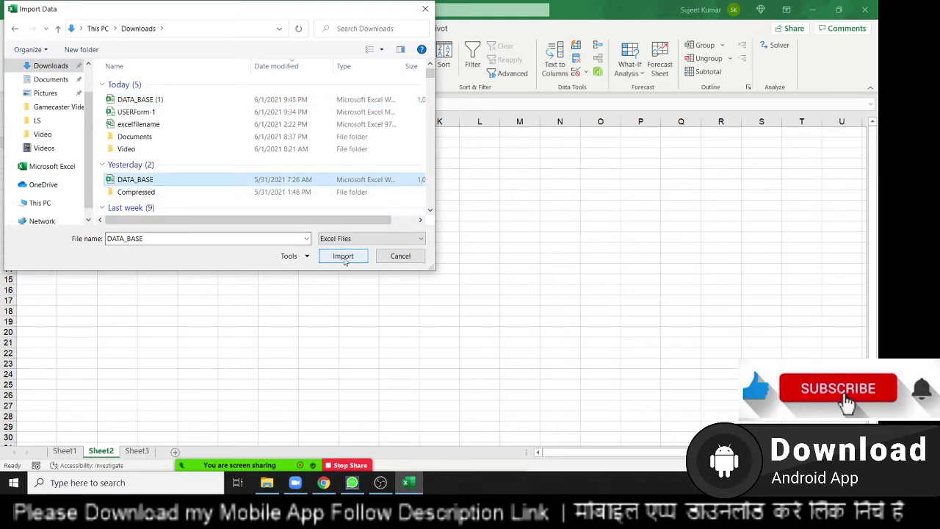
left_click(343, 256)
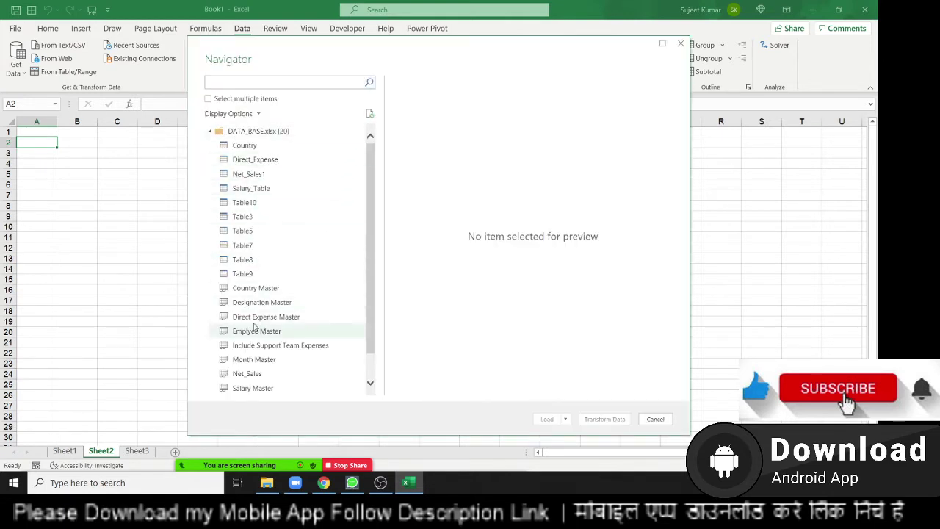
- Enable multiple selection; tick Country, Net_Sales1, Salary_Table, Direct_Expense, Country/Designation/Direct Expense/Emplyee Master and Net_Sales
left_click(209, 100)
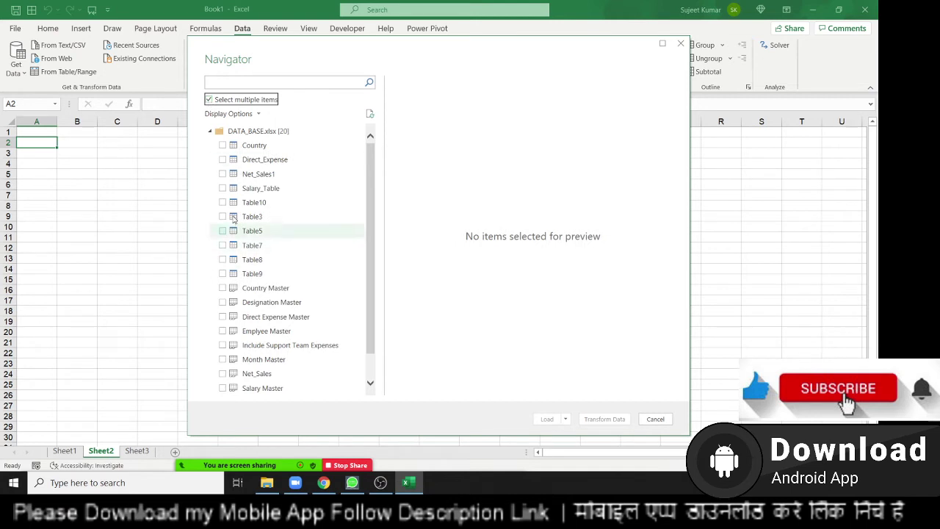
left_click(222, 145)
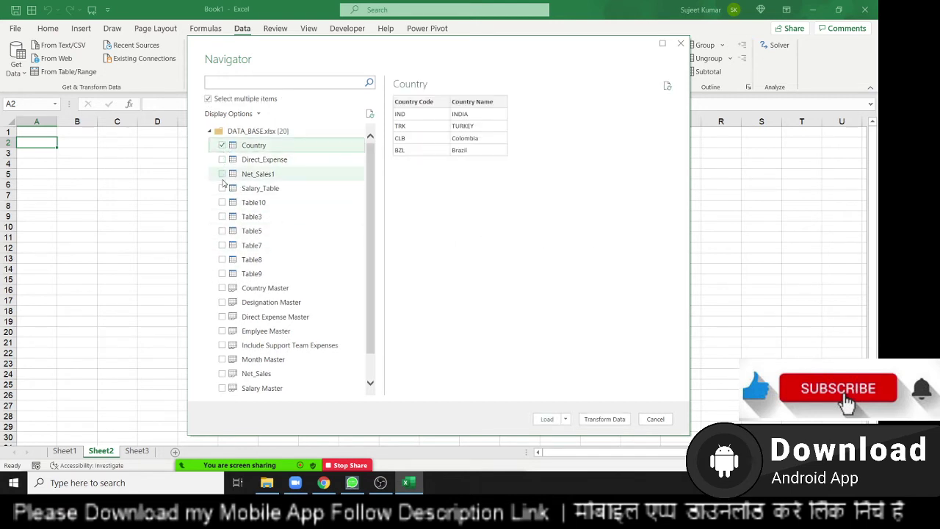
left_click(222, 175)
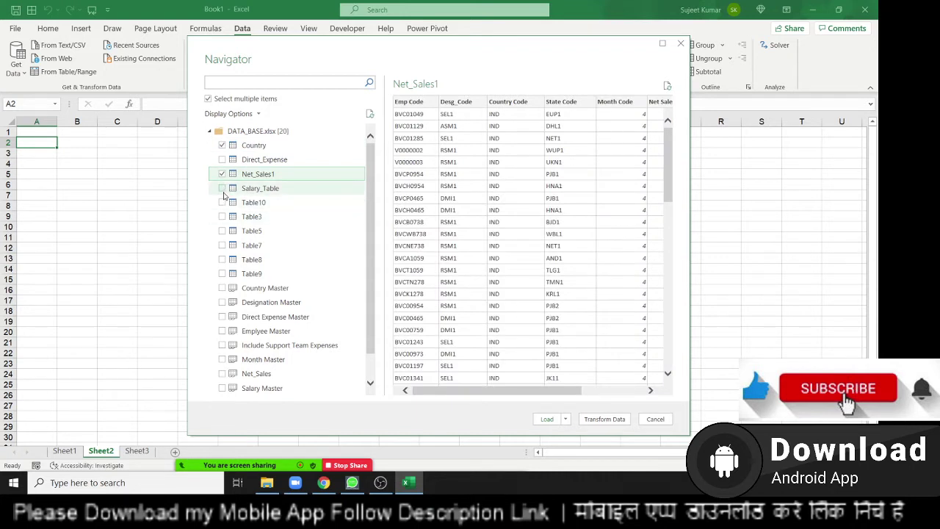
left_click(222, 188)
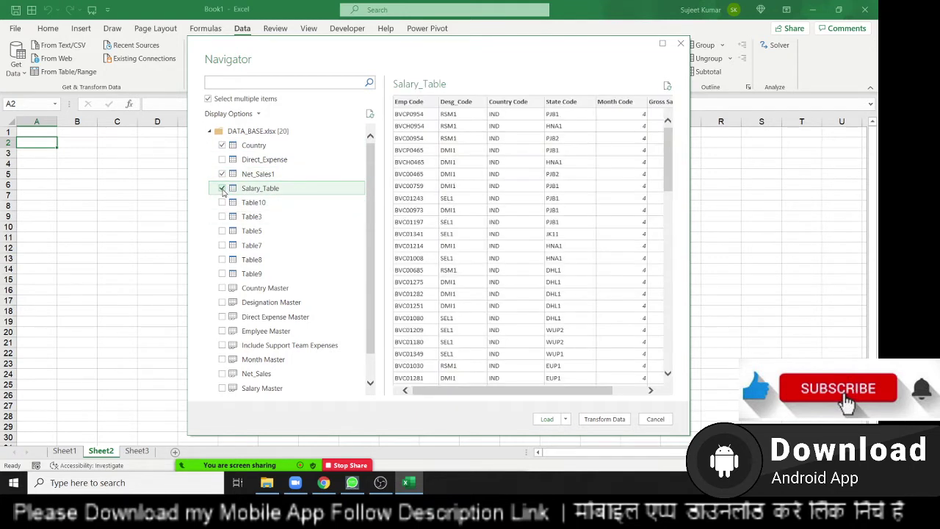
left_click(223, 288)
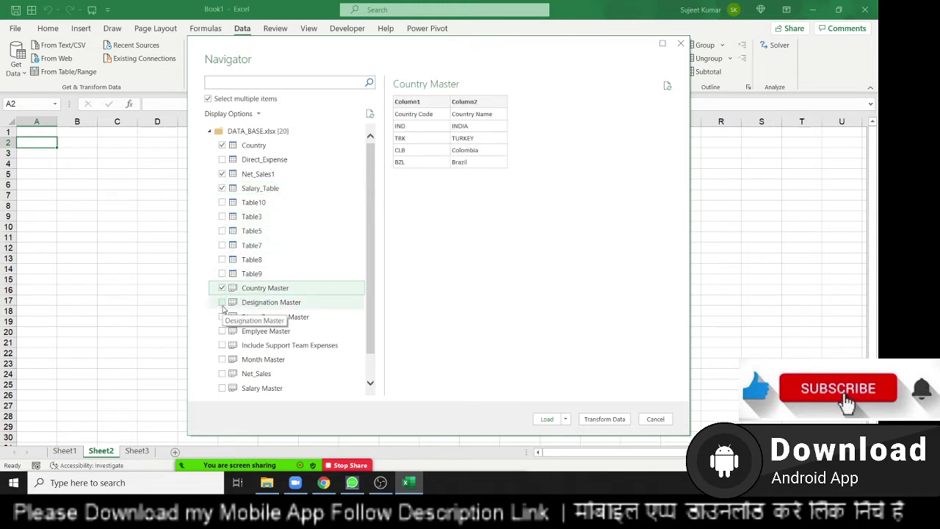
left_click(223, 302)
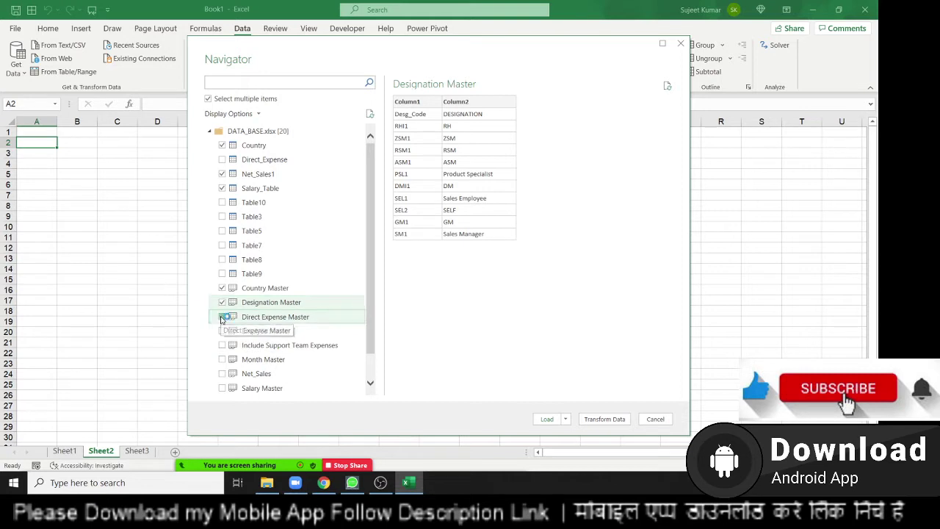
left_click(222, 316)
left_click(223, 159)
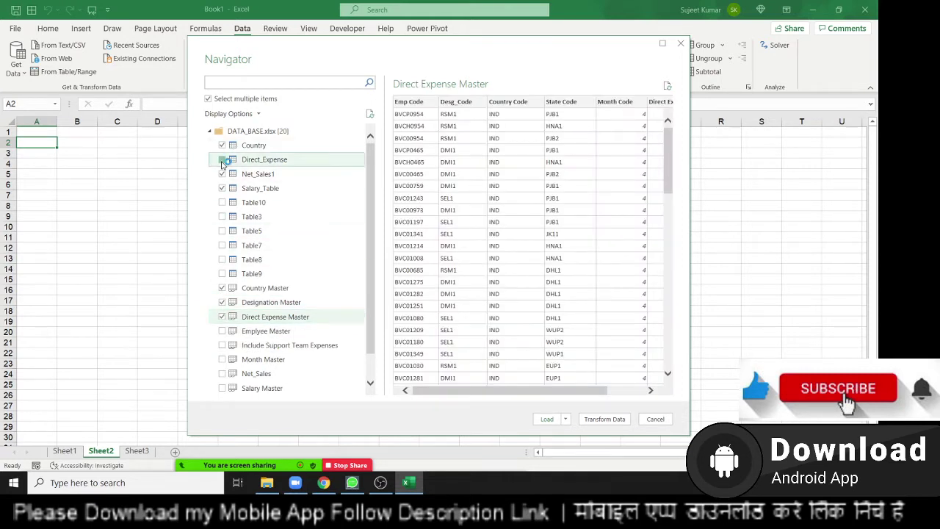
left_click(222, 331)
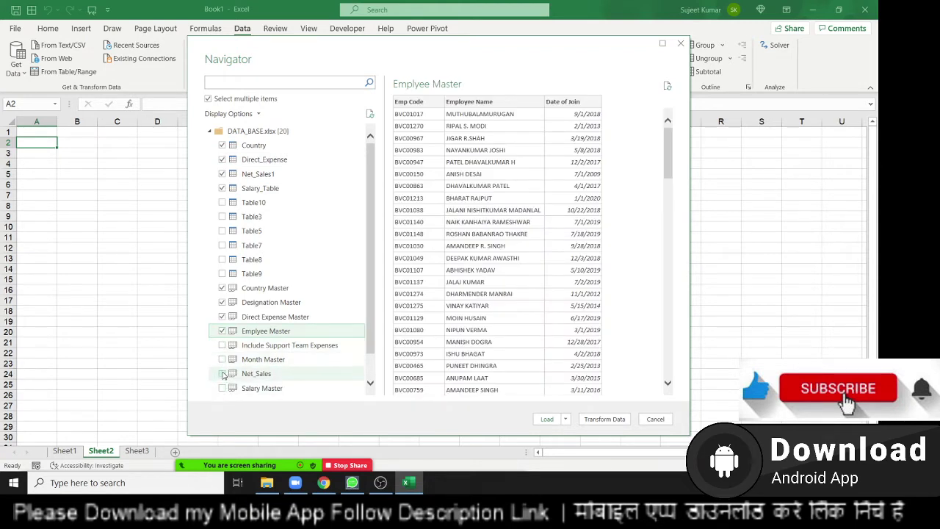
left_click(222, 376)
- Also tick the Salary Master and State Master sheets in the Navigator
scroll(223, 378, "down", 1)
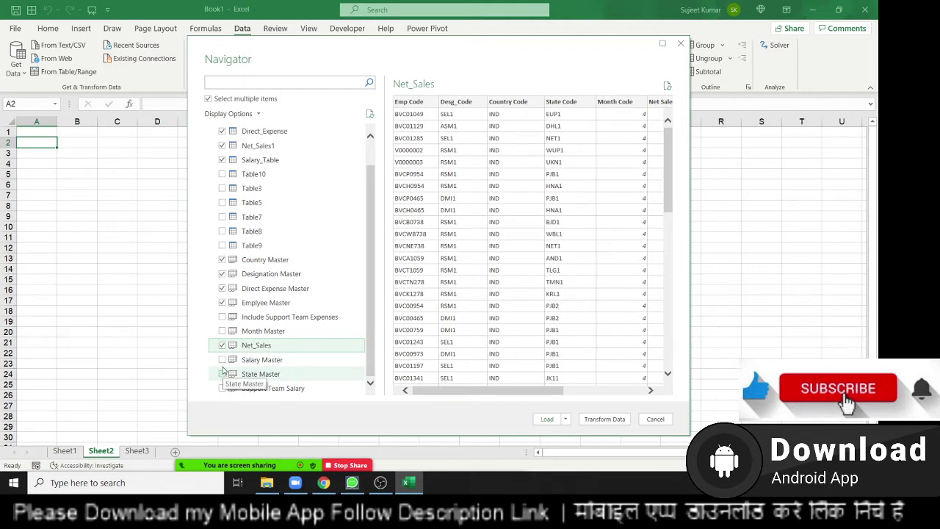
scroll(224, 369, "up", 1)
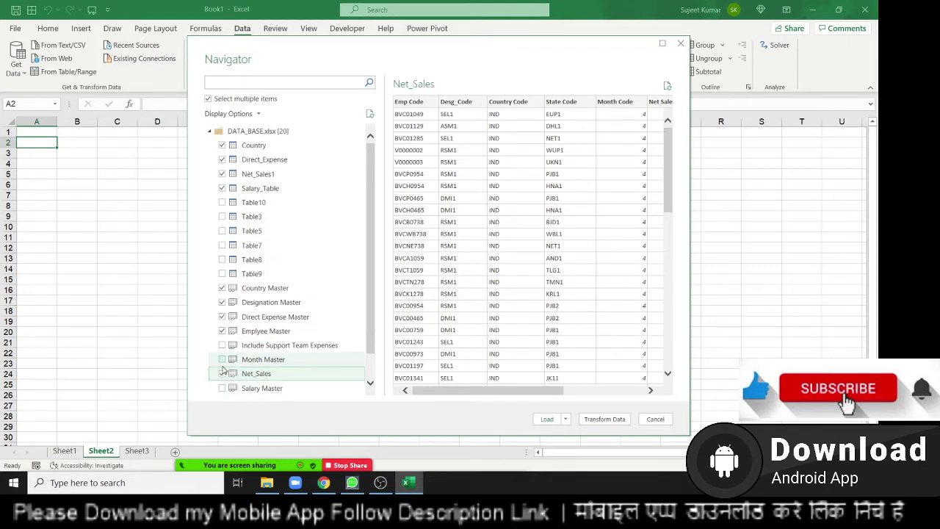
scroll(223, 371, "down", 1)
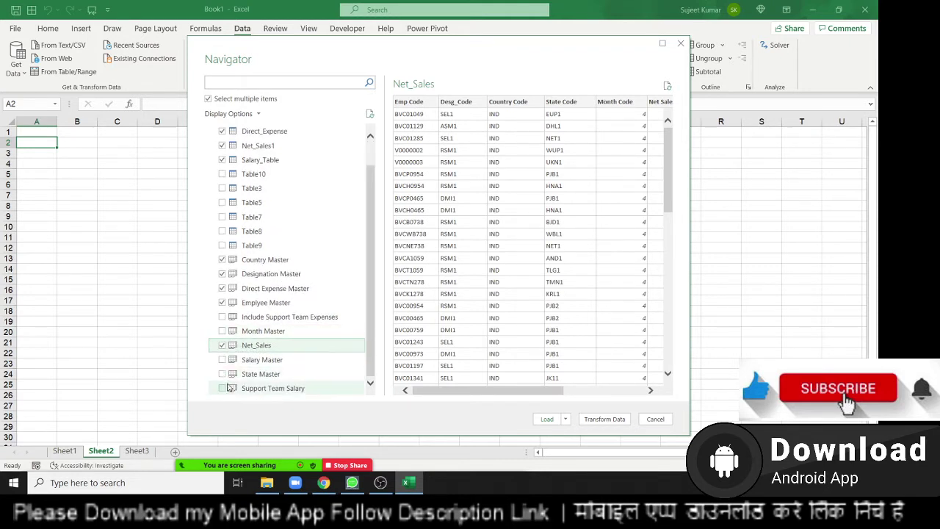
left_click(223, 360)
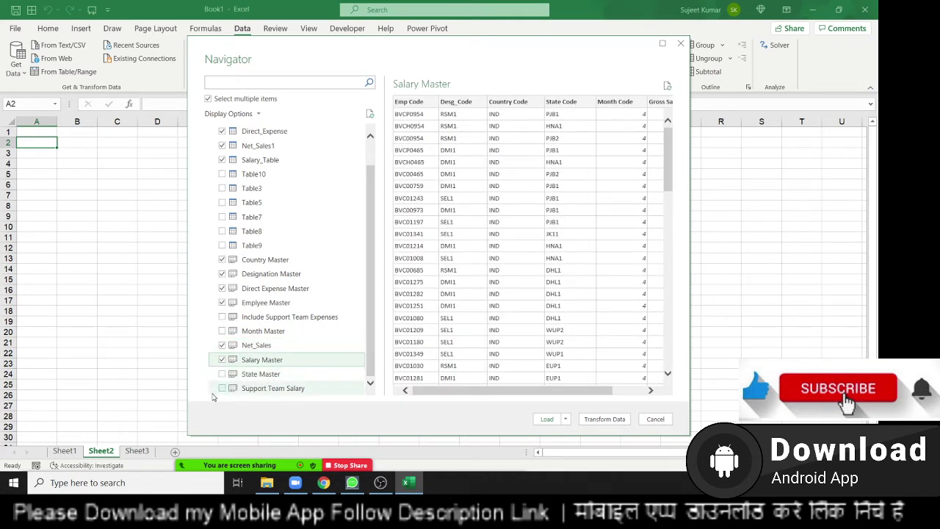
left_click(222, 374)
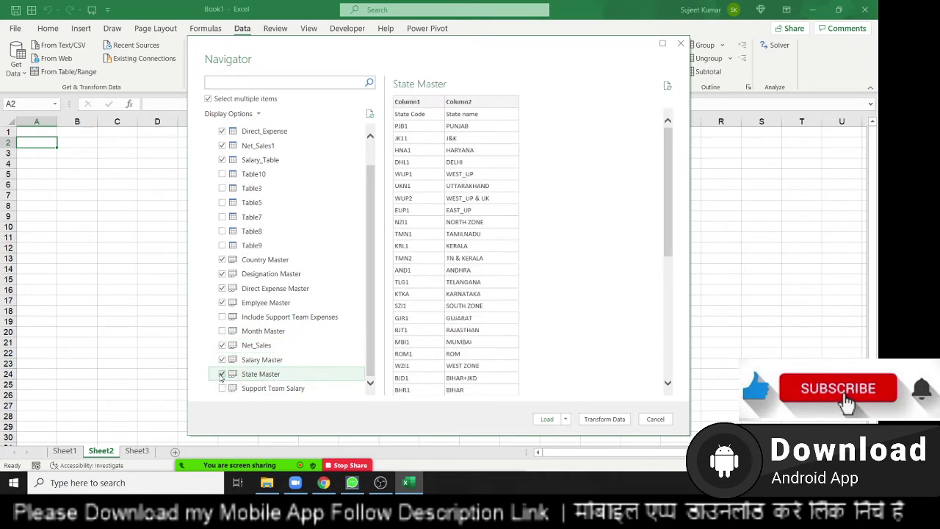
scroll(287, 327, "up", 1)
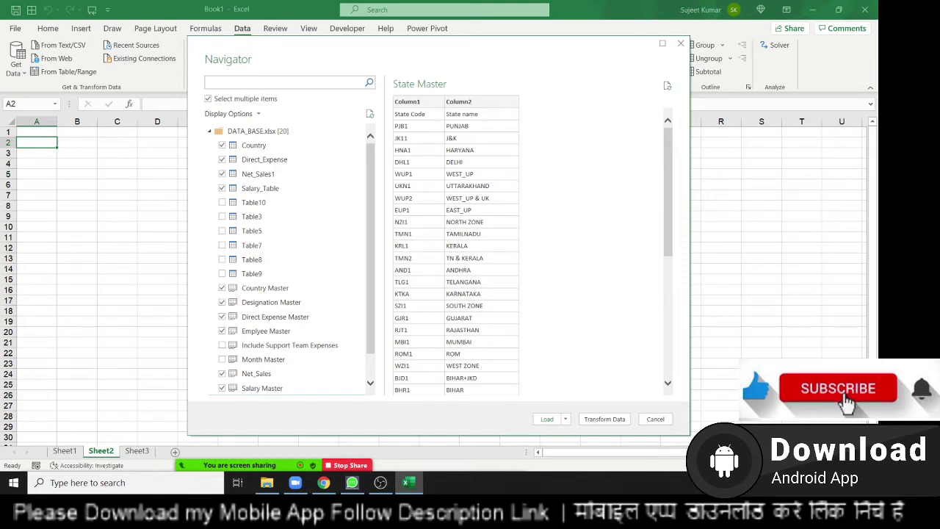
- Send the chosen tables to the Power Query Editor and browse its Transform, Add Column and View tabs
left_click(608, 418)
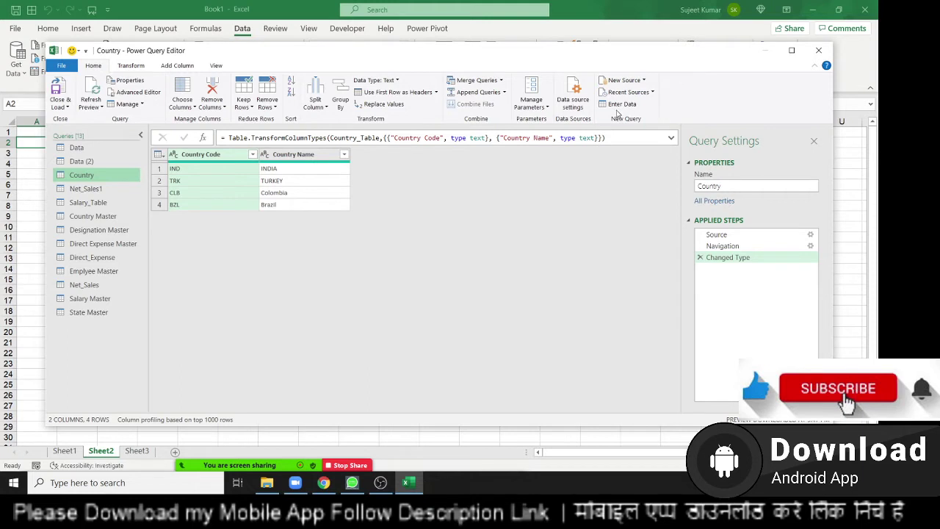
left_click(132, 66)
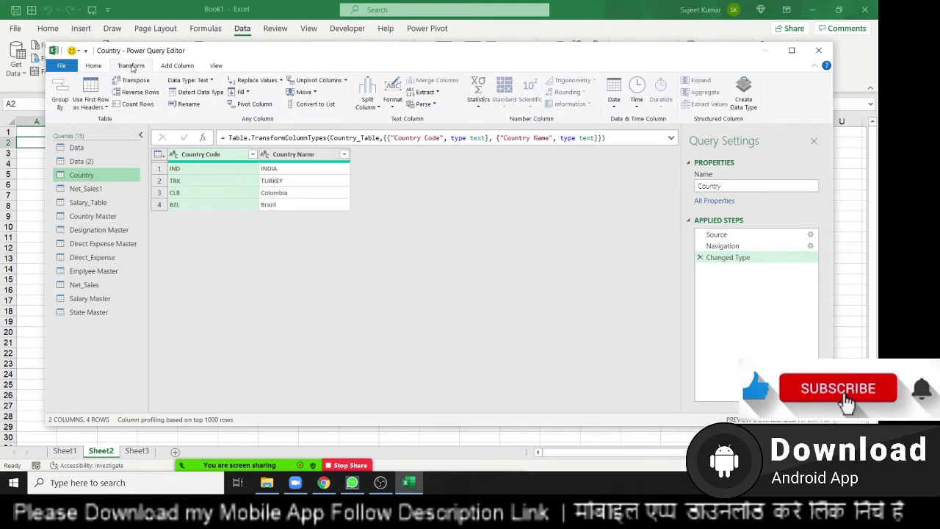
left_click(172, 68)
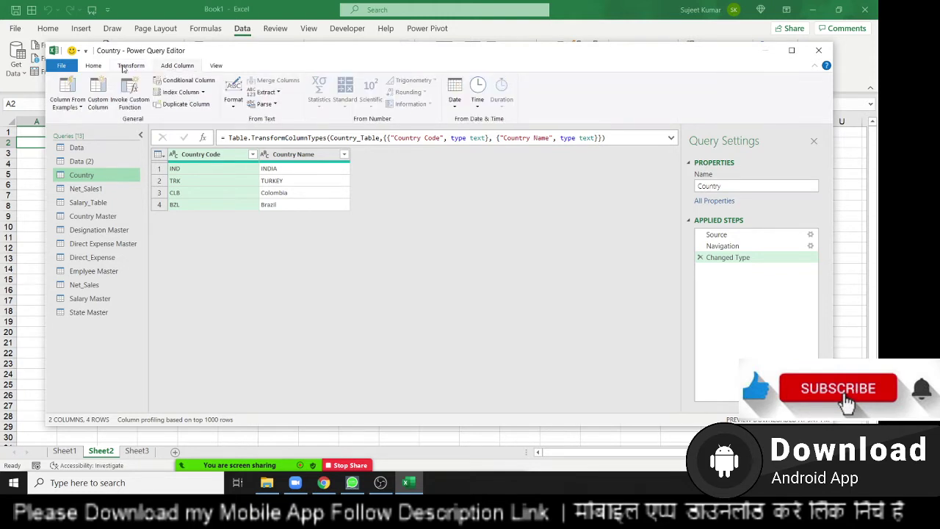
left_click(214, 67)
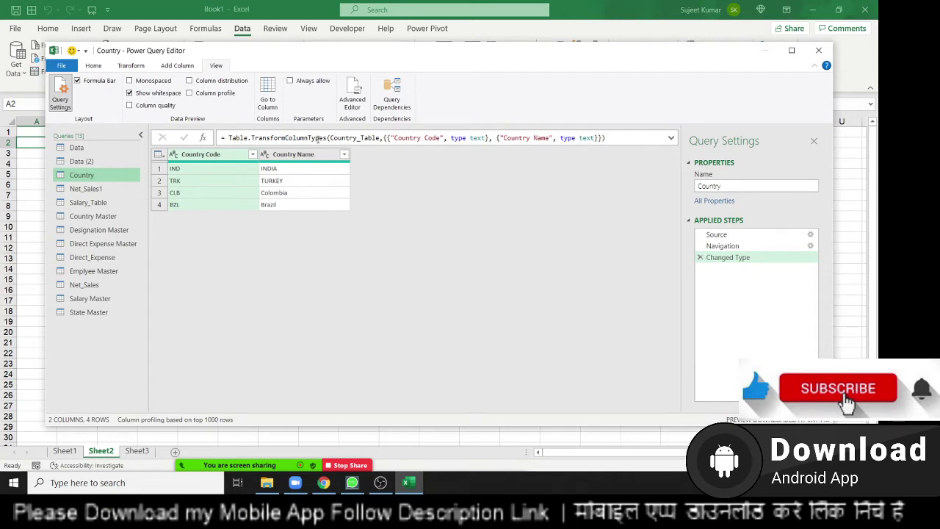
- View the Query Dependencies diagram zoomed in on the DATA_BASE source and its queries, then close it
left_click(391, 103)
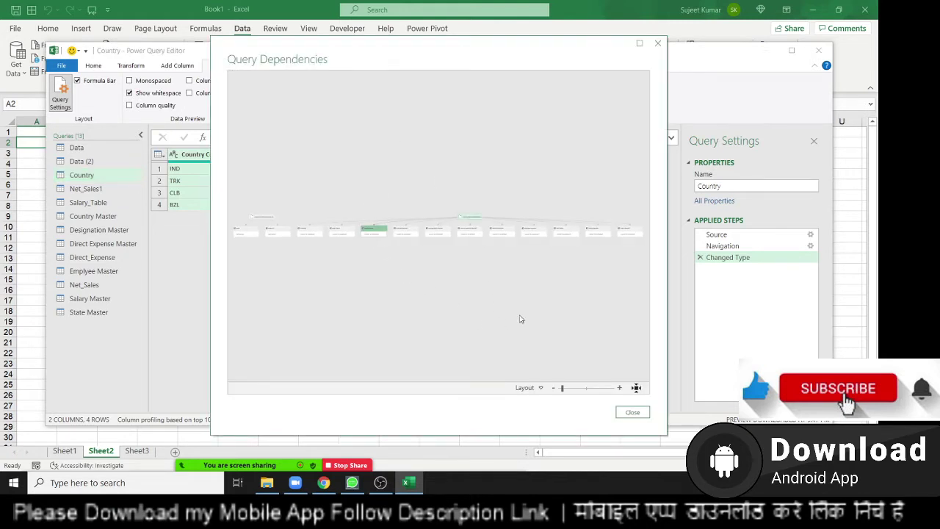
left_click(596, 389)
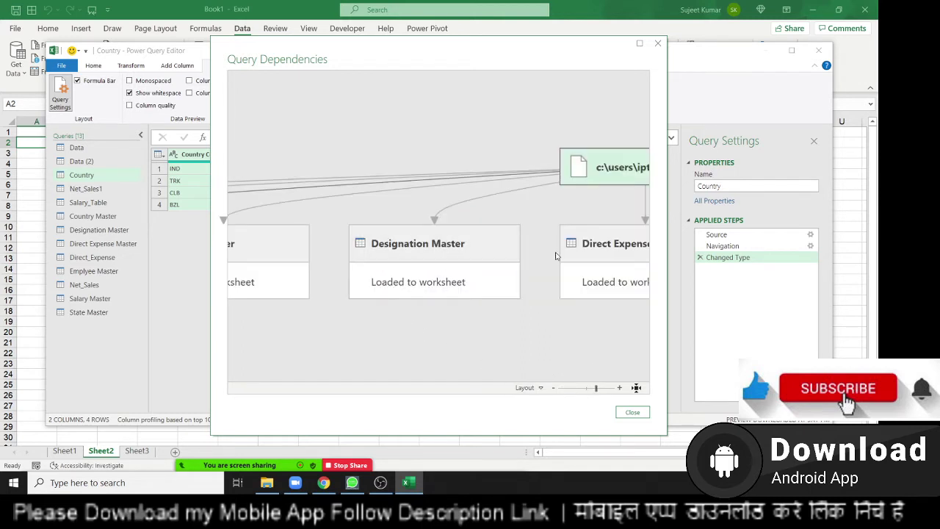
left_click_drag(593, 168, 261, 168)
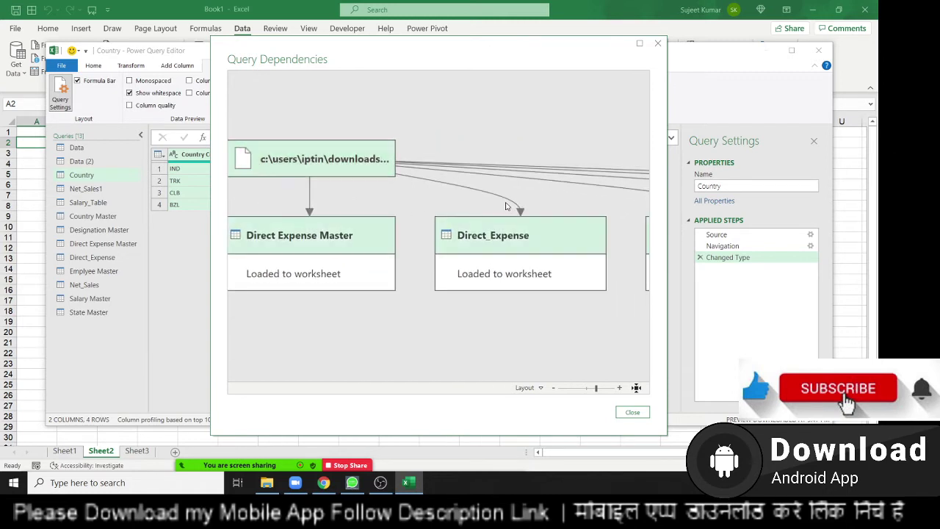
left_click_drag(324, 159, 381, 158)
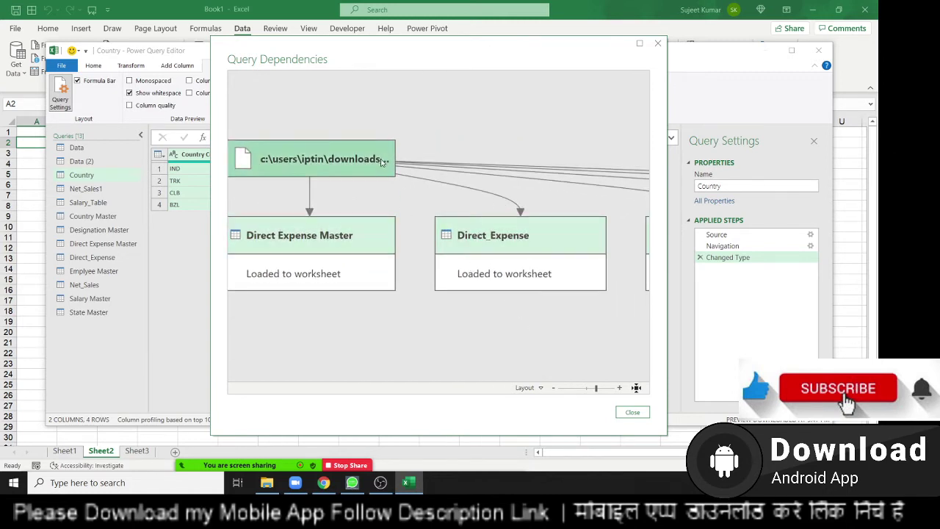
left_click(656, 45)
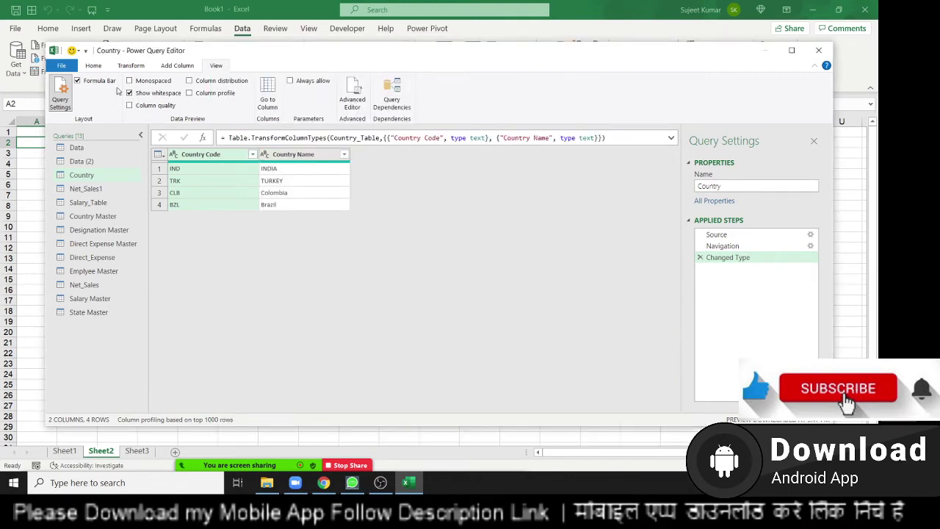
- On the Home tab, look through the Manage and Manage Parameters dropdowns without changing anything
left_click(94, 66)
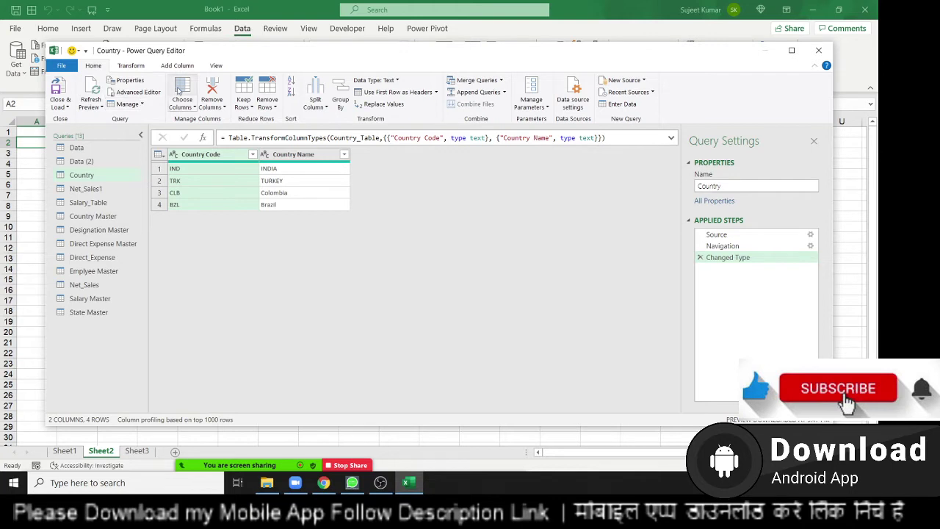
left_click(143, 105)
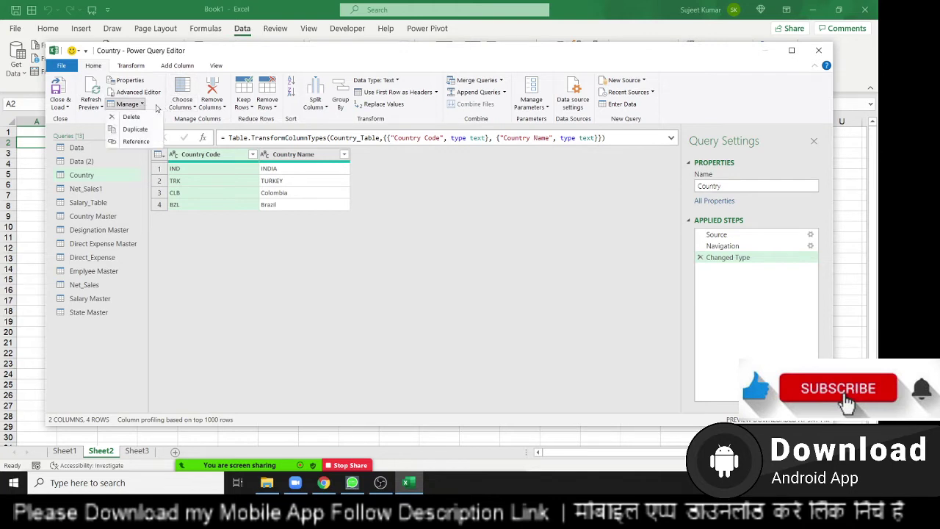
left_click(334, 126)
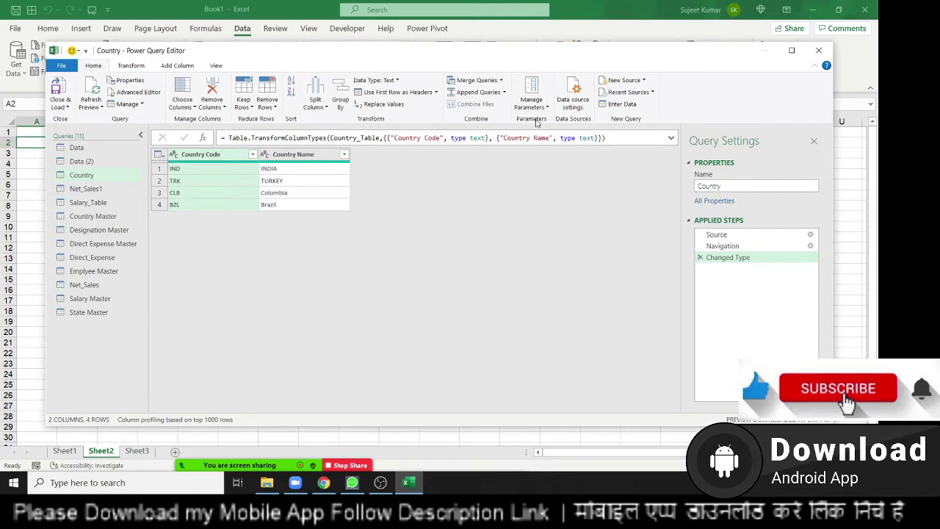
left_click(536, 110)
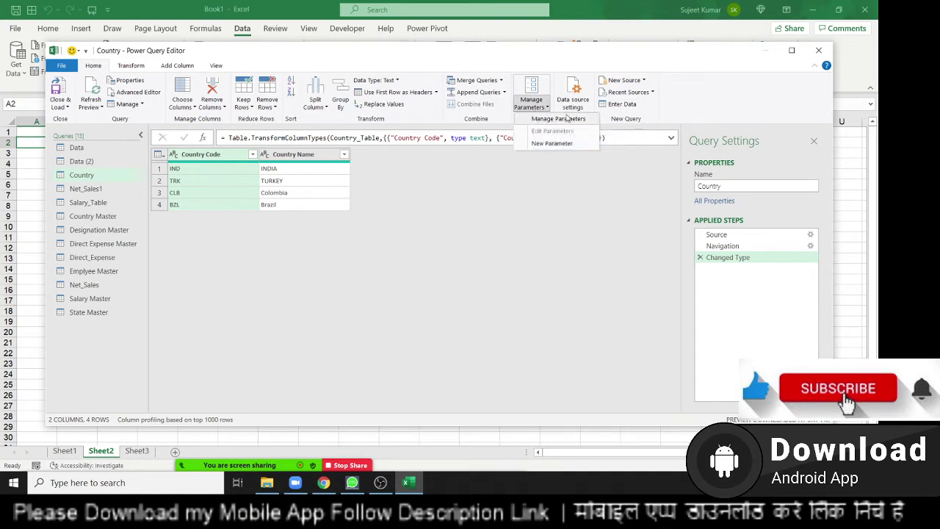
left_click(671, 103)
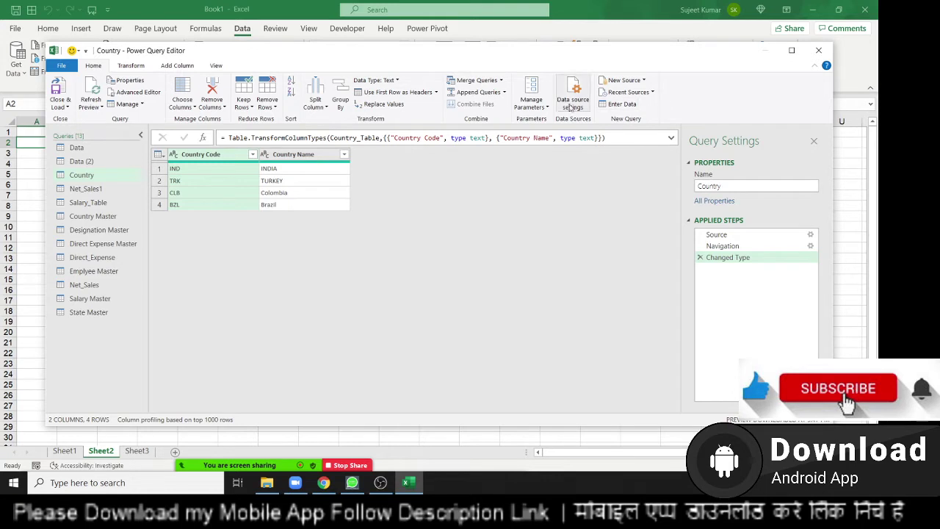
- Merge Net_Sales into Country, matching on Country Code in both tables, then close the editor
left_click(471, 84)
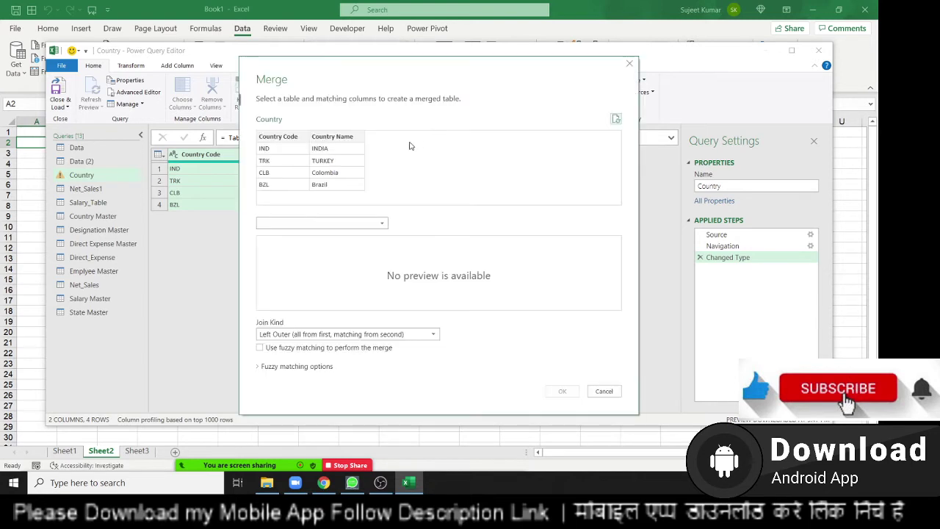
left_click(340, 228)
left_click(340, 226)
left_click_drag(394, 69, 577, 46)
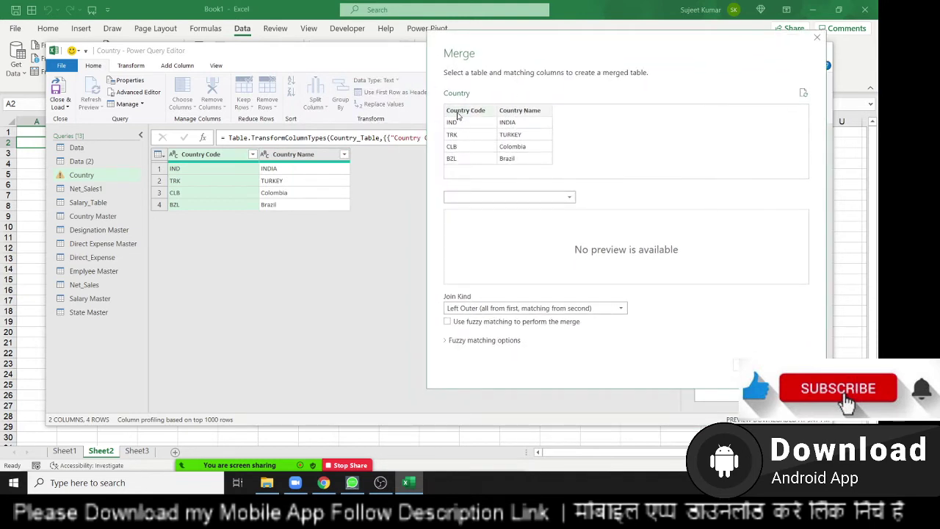
left_click(458, 116)
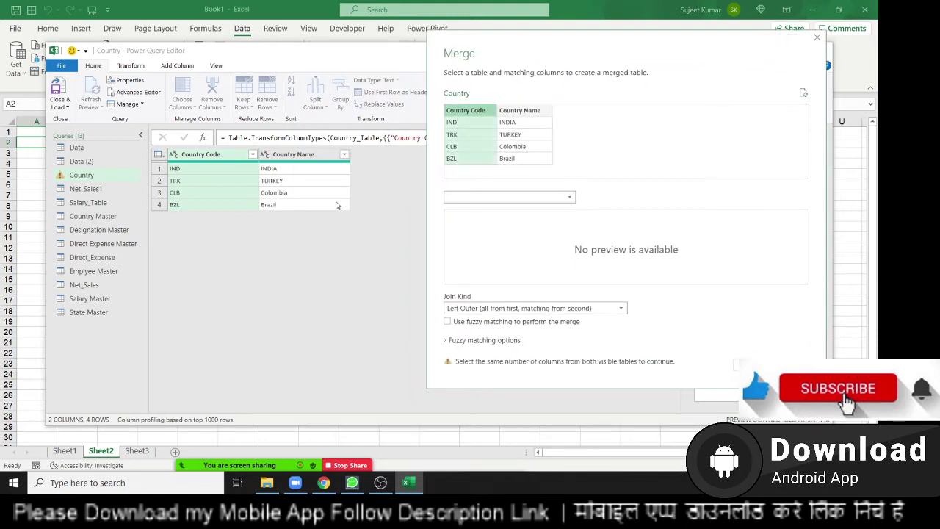
left_click(487, 197)
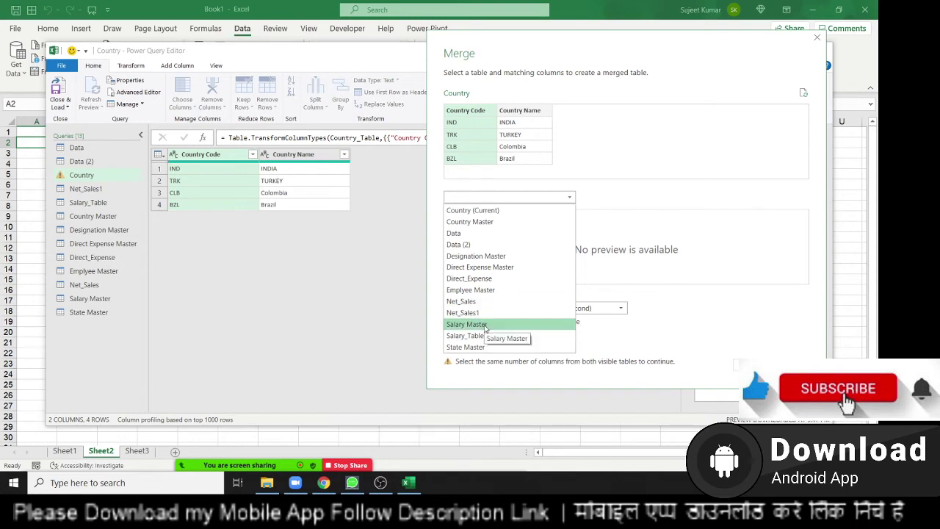
left_click(475, 301)
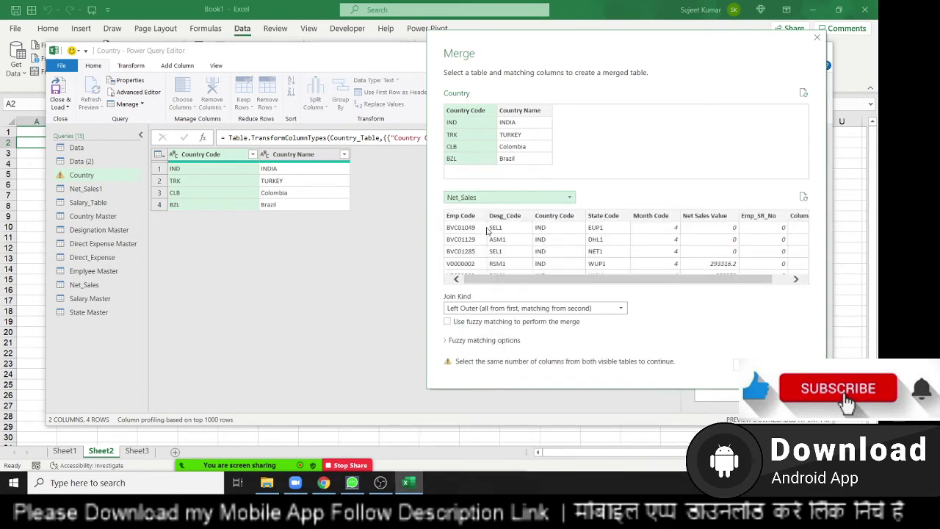
left_click(548, 218)
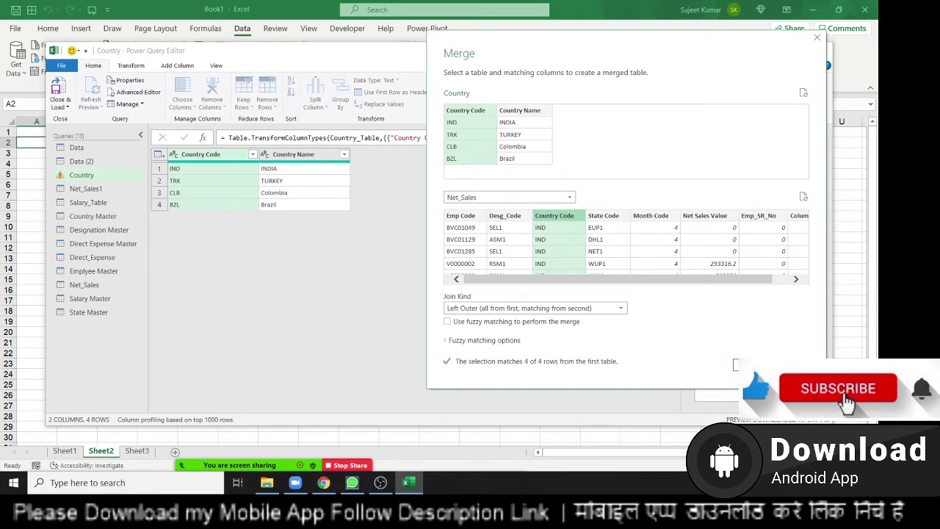
left_click(756, 365)
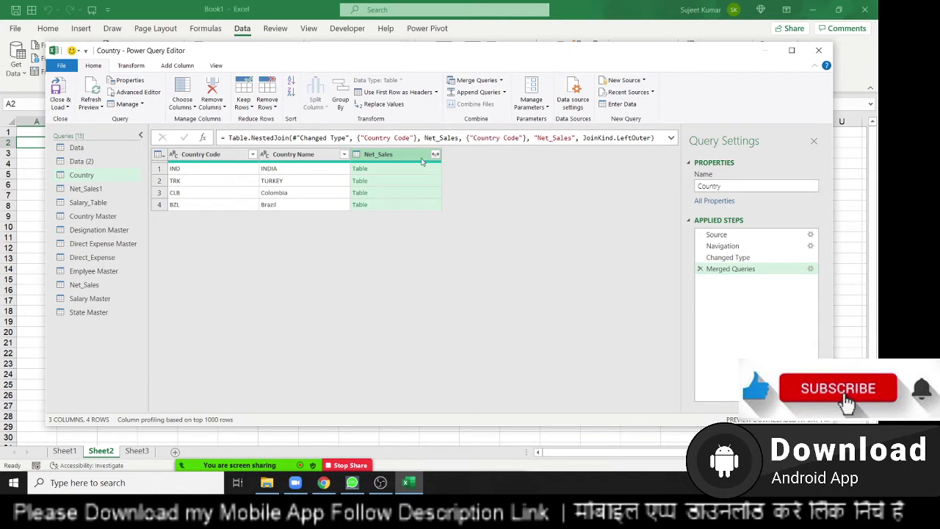
left_click(85, 174)
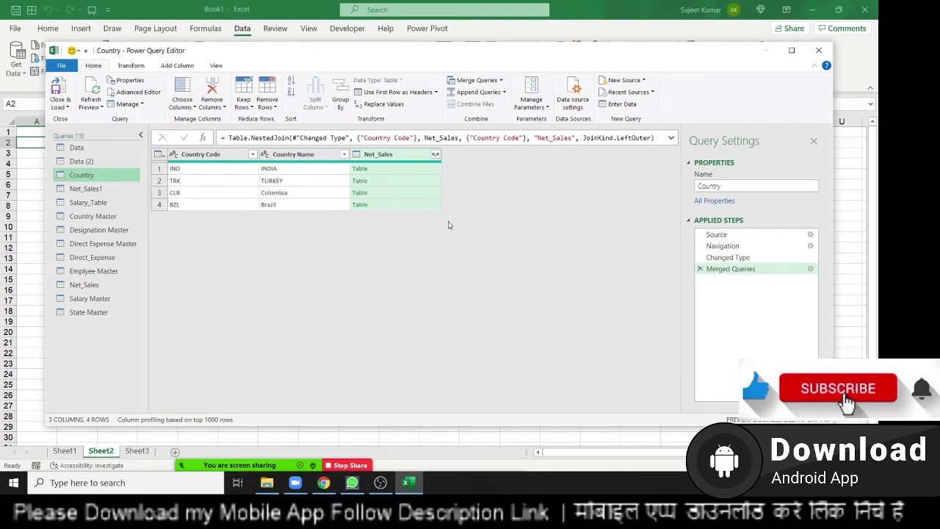
left_click(818, 50)
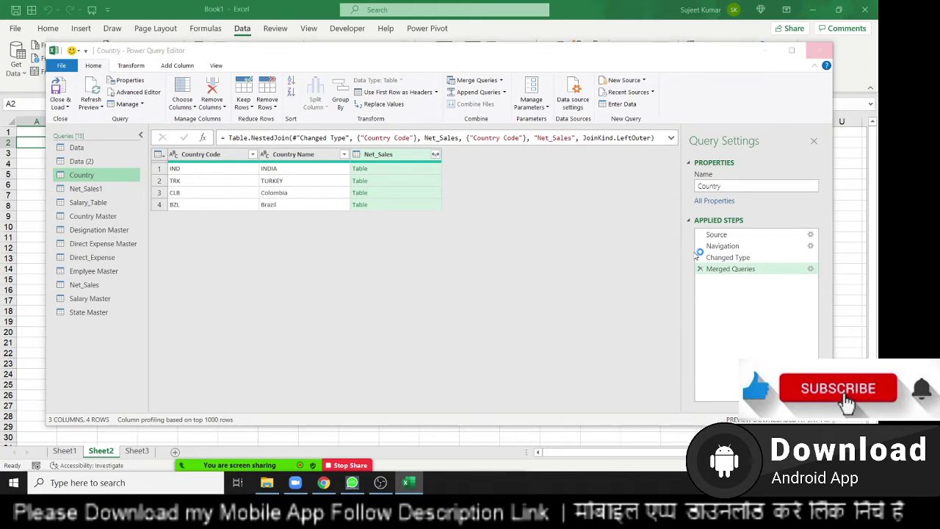
- Discard the Power Query changes and return from the File menu to the sheet
left_click(494, 260)
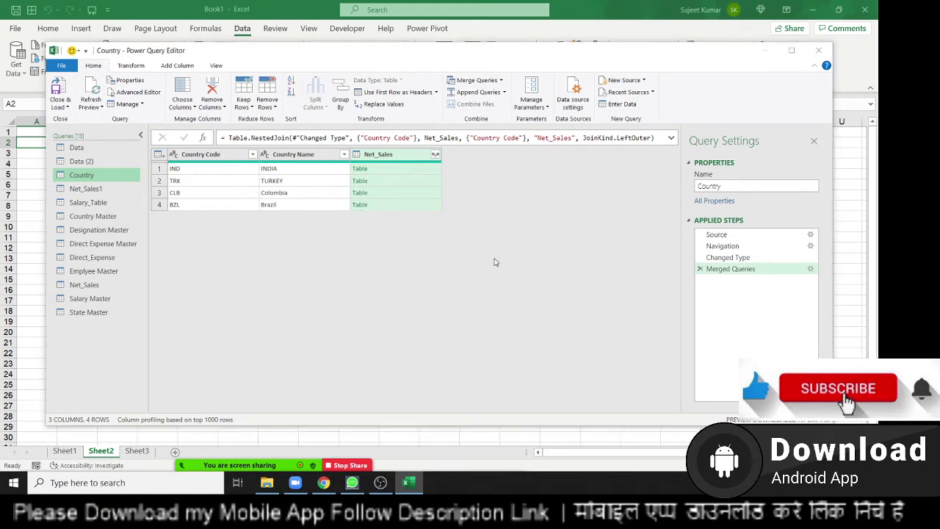
left_click(14, 28)
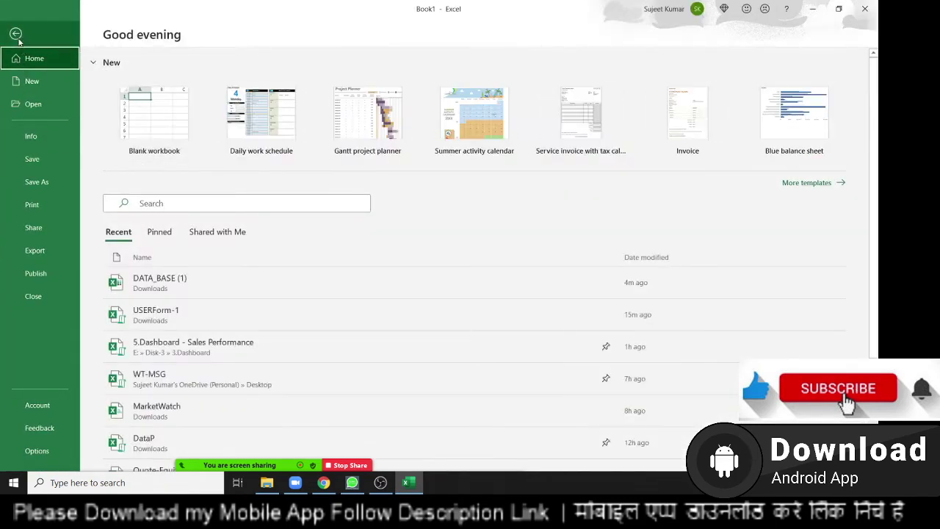
key("Escape")
- Import the DATA_BASE workbook from file and preview its Net_Sales table in the Navigator
left_click(19, 70)
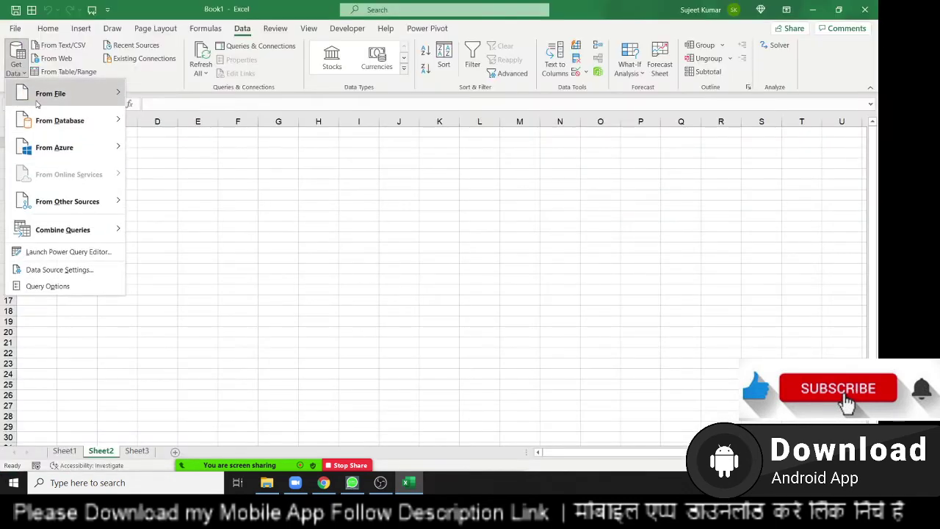
mouse_move(118, 96)
left_click(172, 96)
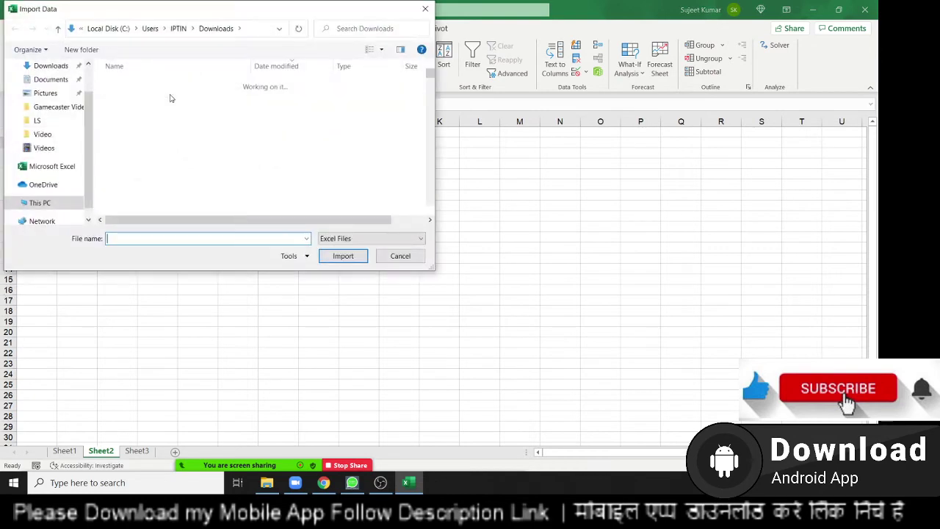
left_click(144, 180)
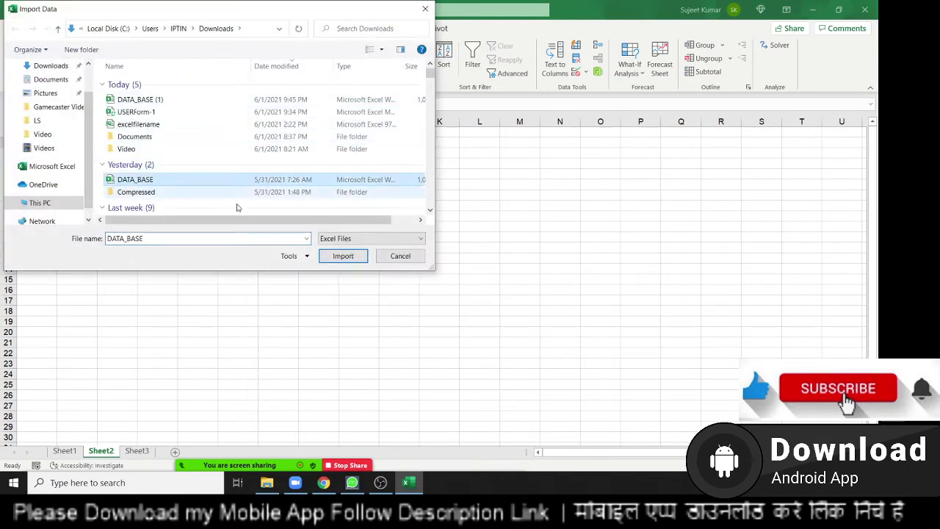
left_click(343, 255)
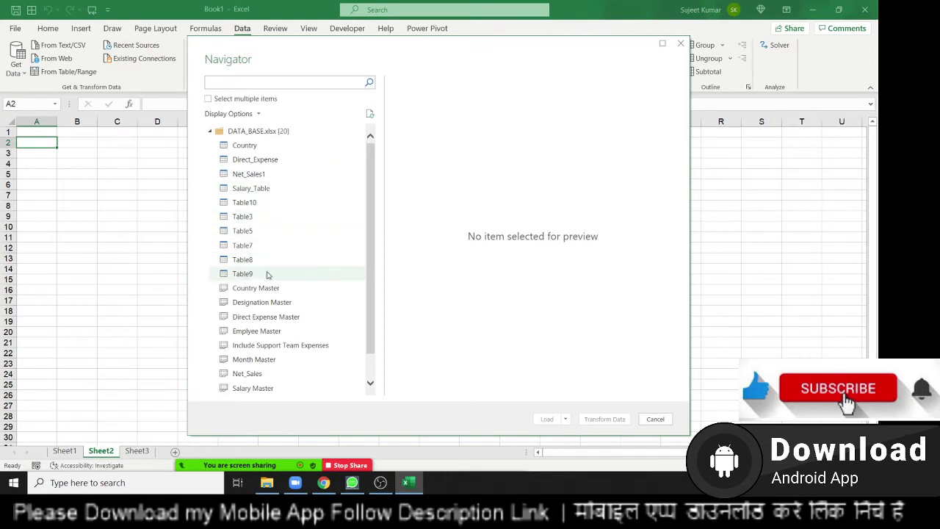
left_click(241, 378)
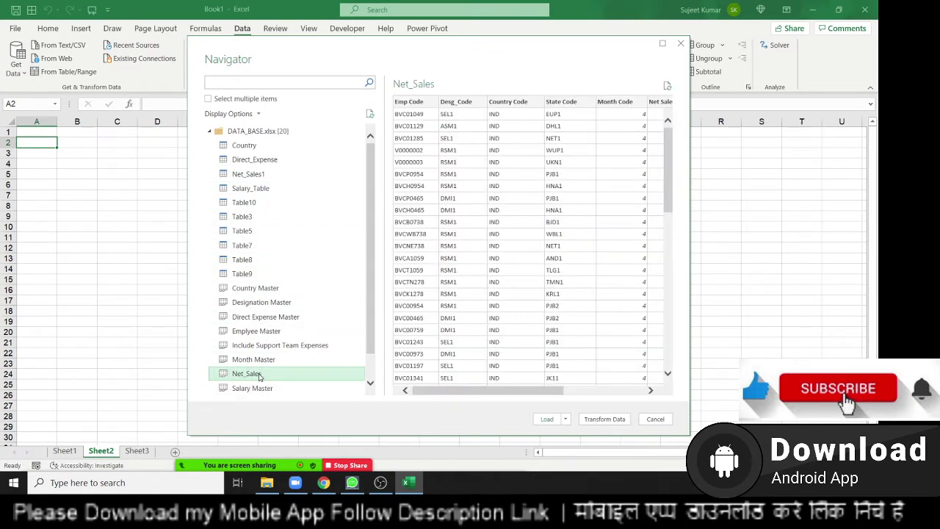
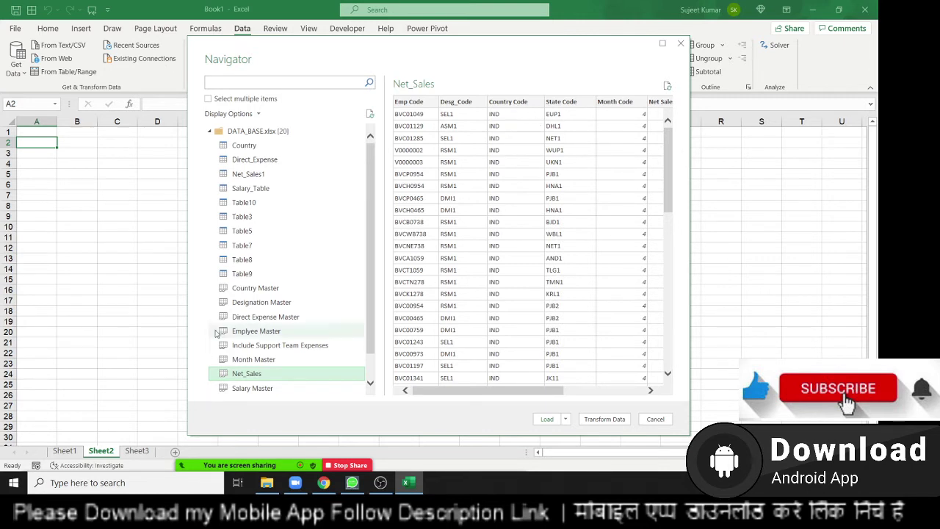
- Select both Country Master and Net_Sales in the Navigator and send them to Power Query Editor
left_click(248, 292)
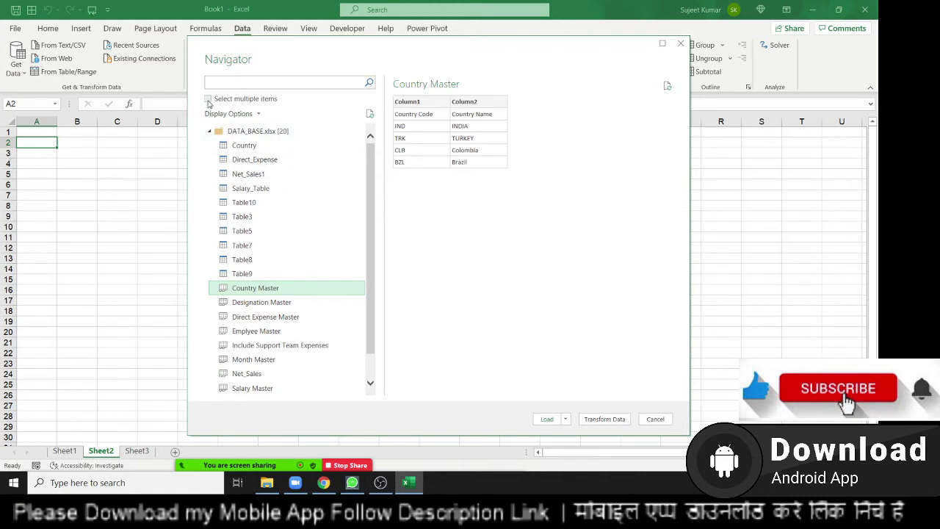
left_click(209, 98)
left_click(223, 288)
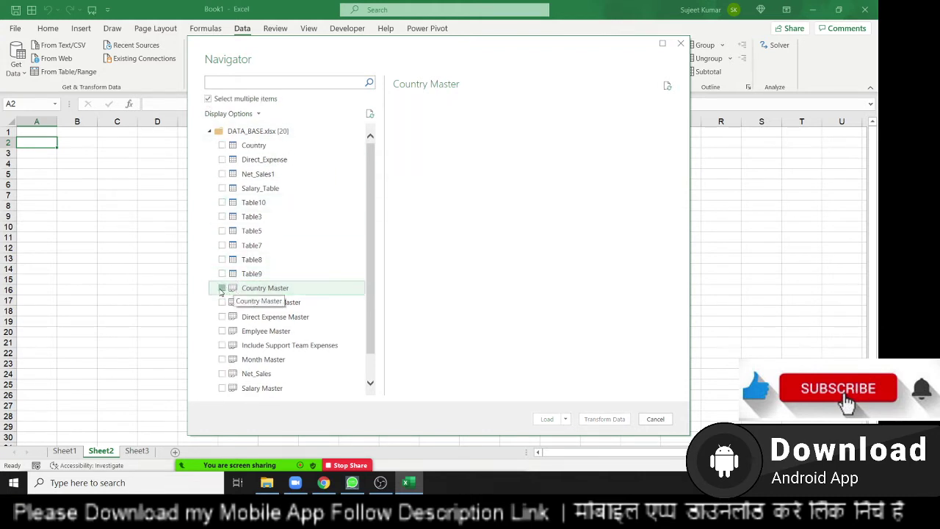
left_click(223, 374)
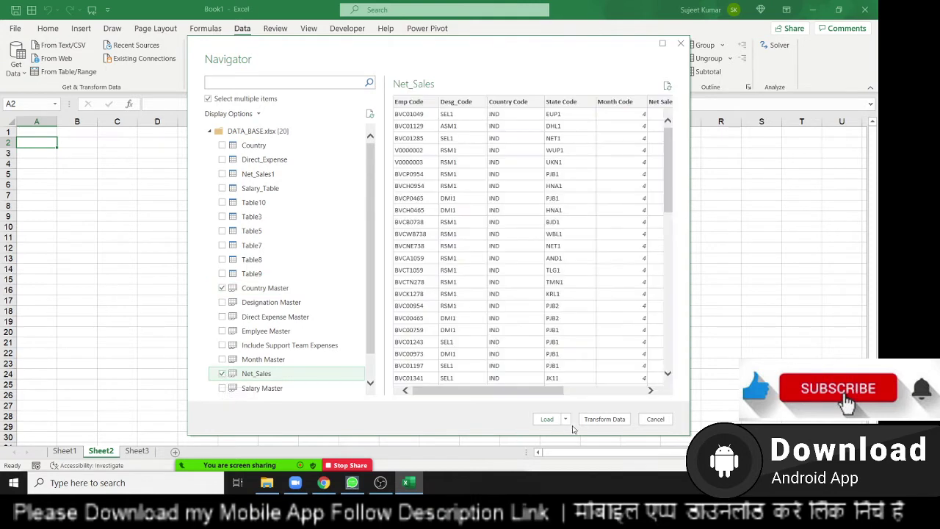
left_click(603, 420)
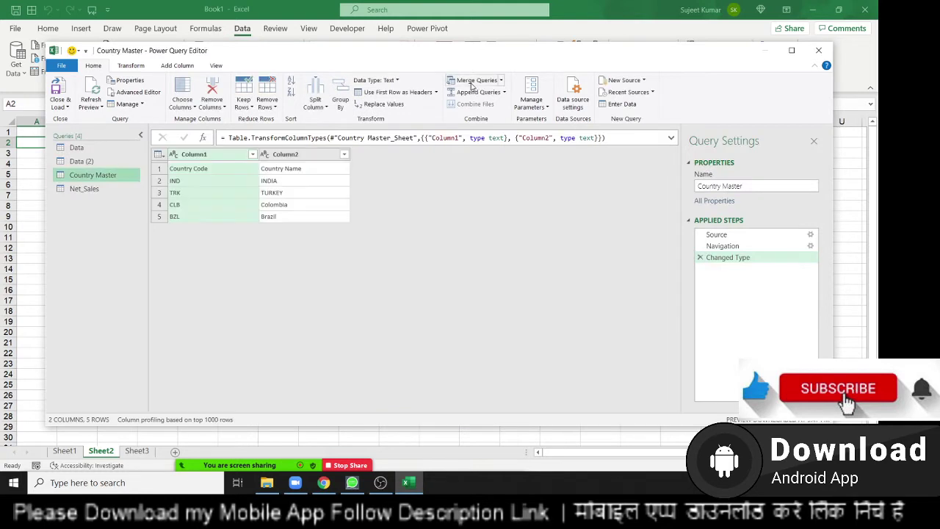
- Dismiss the Merge Queries dialog started from Country Master and select the Net_Sales query
left_click(474, 82)
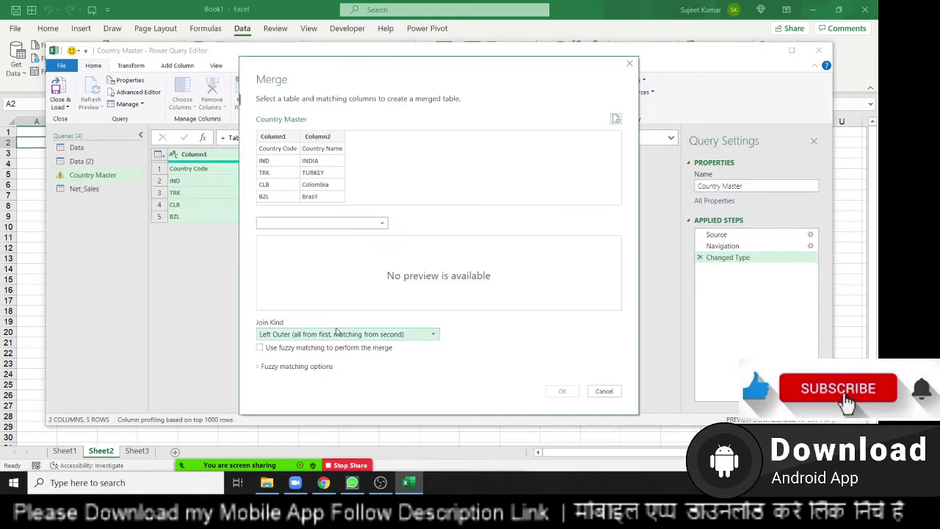
left_click(630, 64)
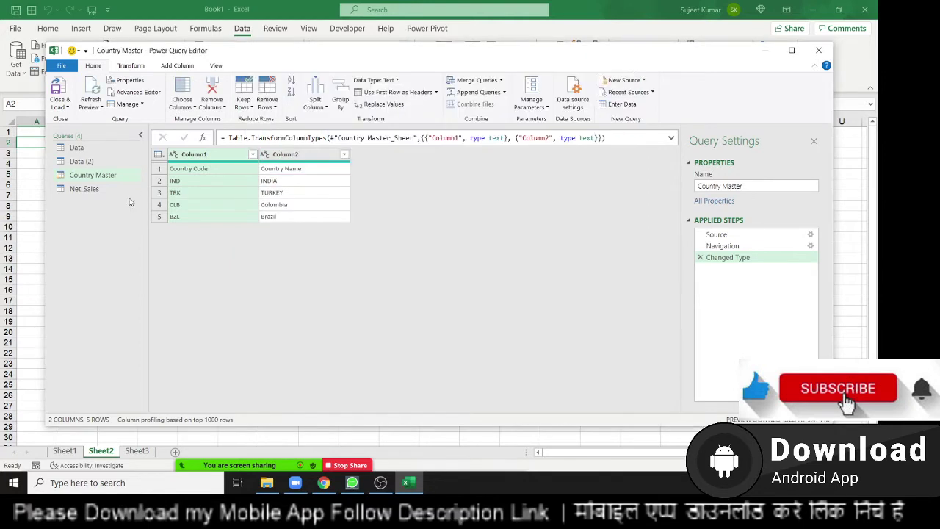
left_click(82, 191)
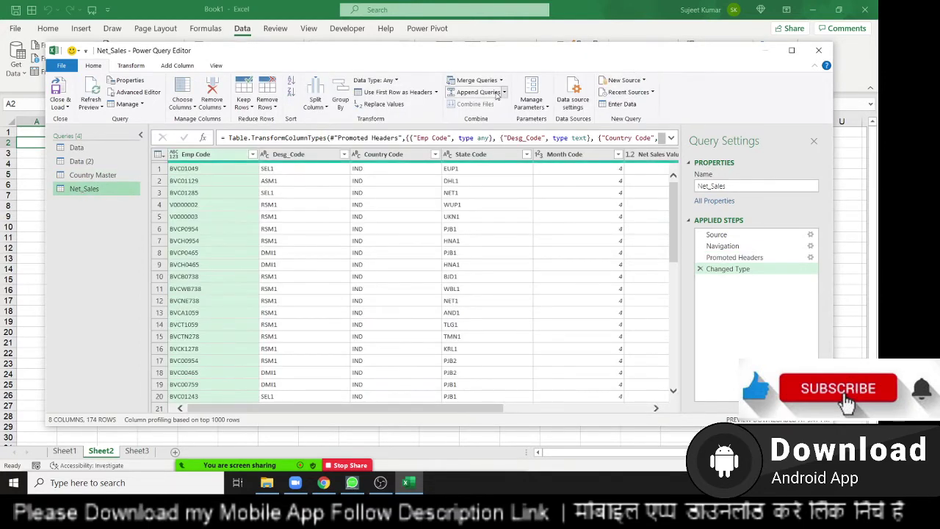
- Try merging Net_Sales Country Code with Country Master Column2, then cancel the merge
left_click(476, 80)
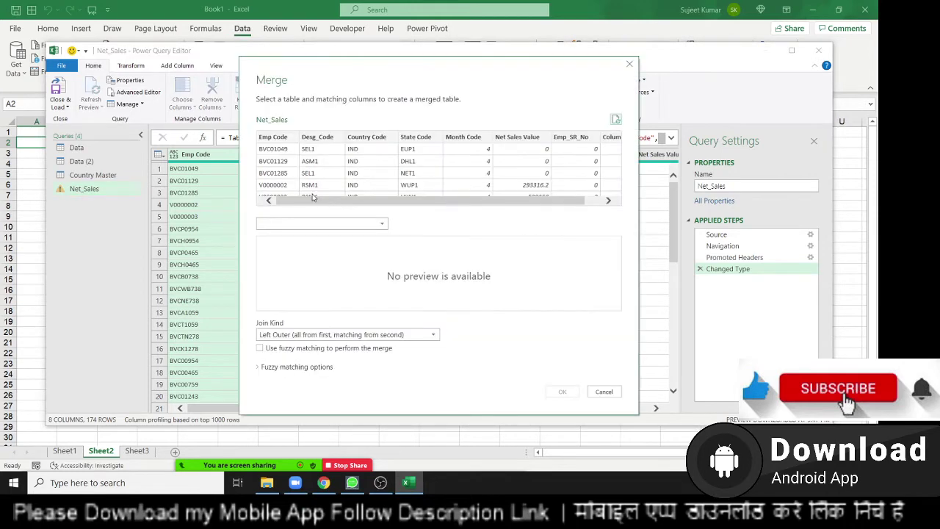
left_click(367, 138)
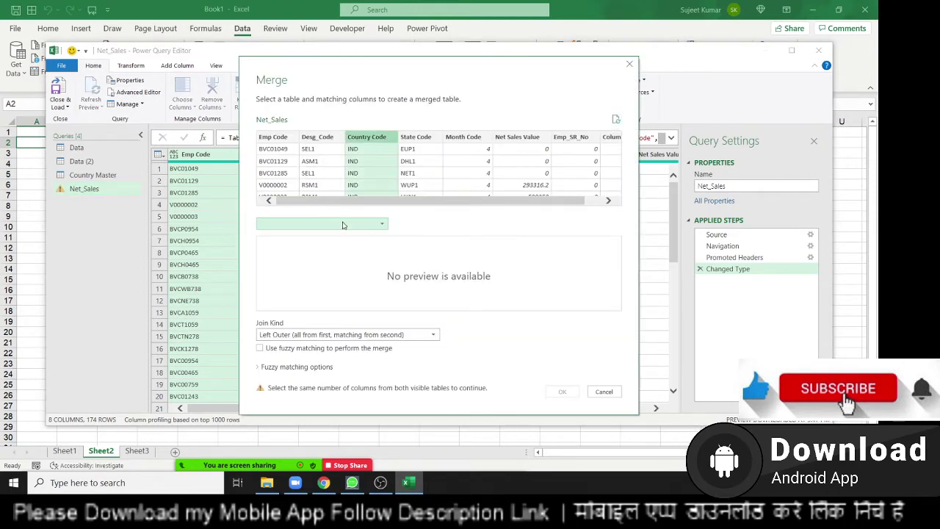
left_click(344, 225)
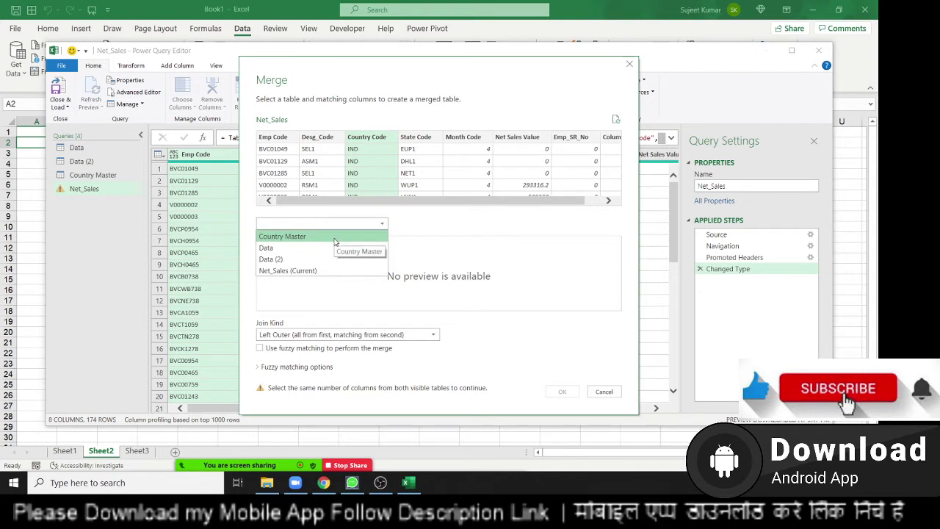
left_click(336, 239)
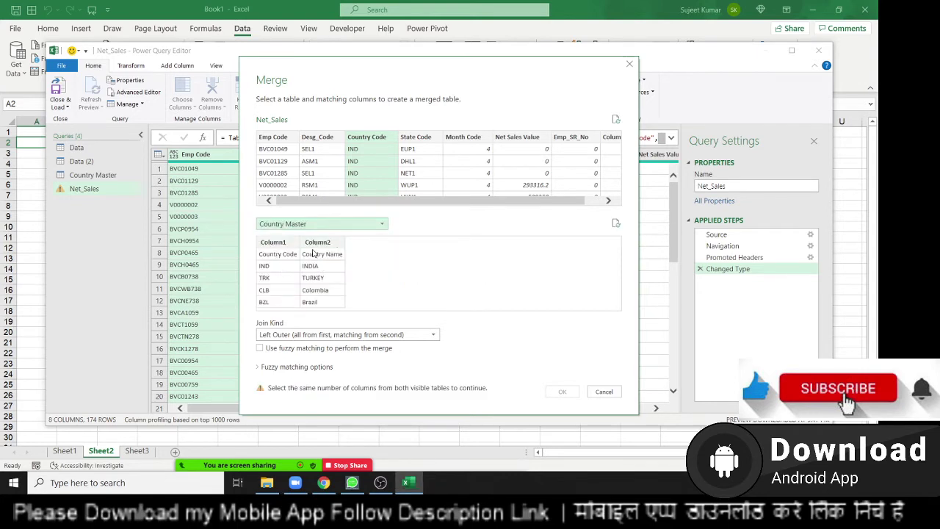
left_click(313, 252)
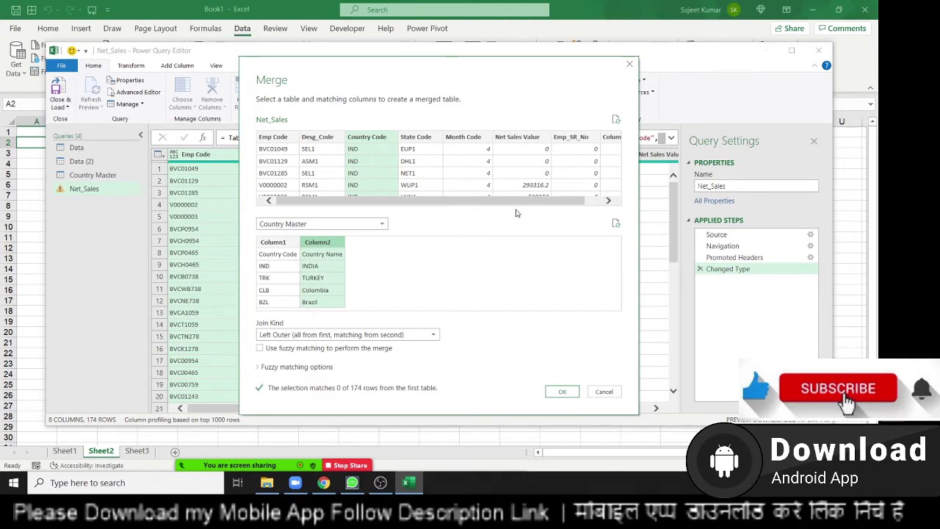
left_click(628, 65)
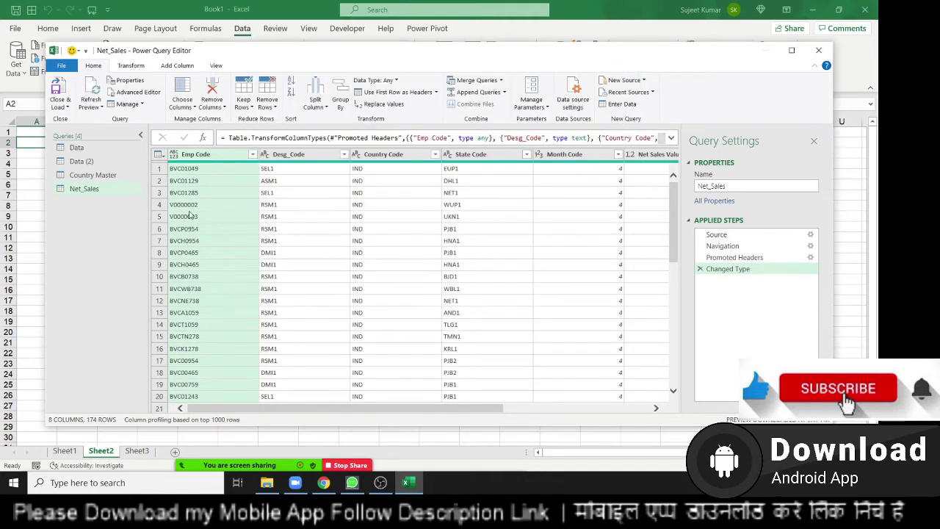
- Promote Country Master's first row to headers (Country Code, Country Name), then return to Net_Sales
left_click(83, 175)
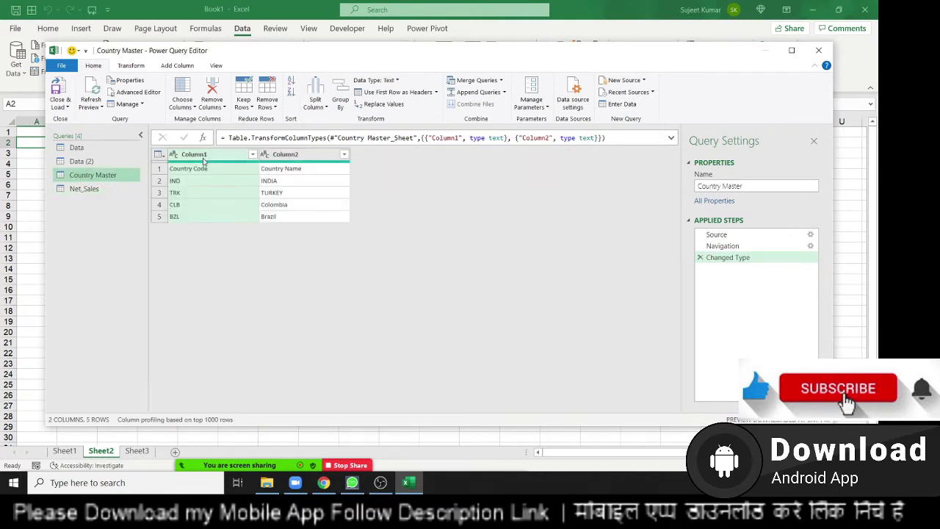
left_click(226, 170)
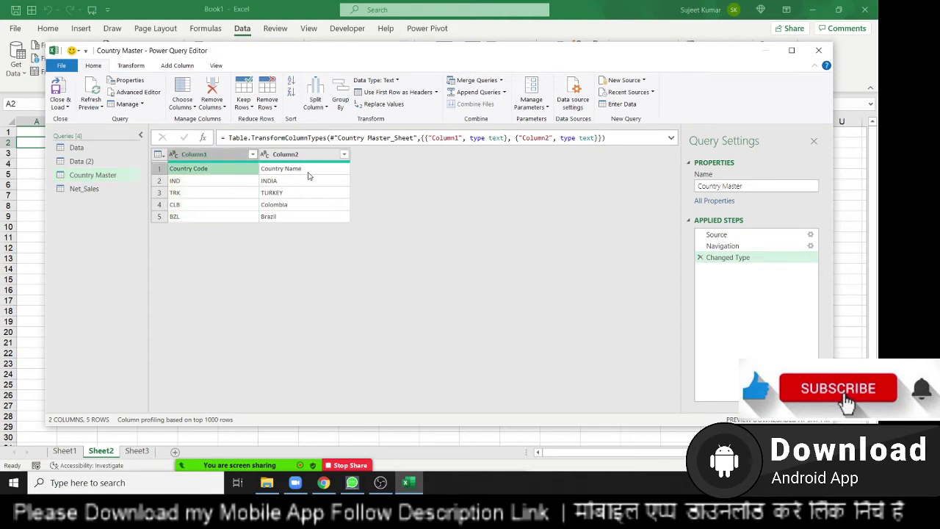
left_click(366, 97)
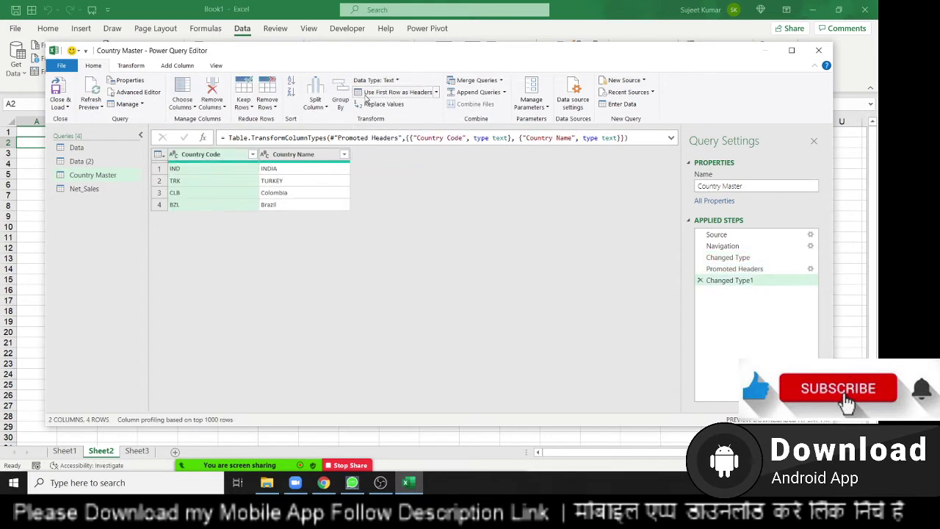
mouse_move(199, 167)
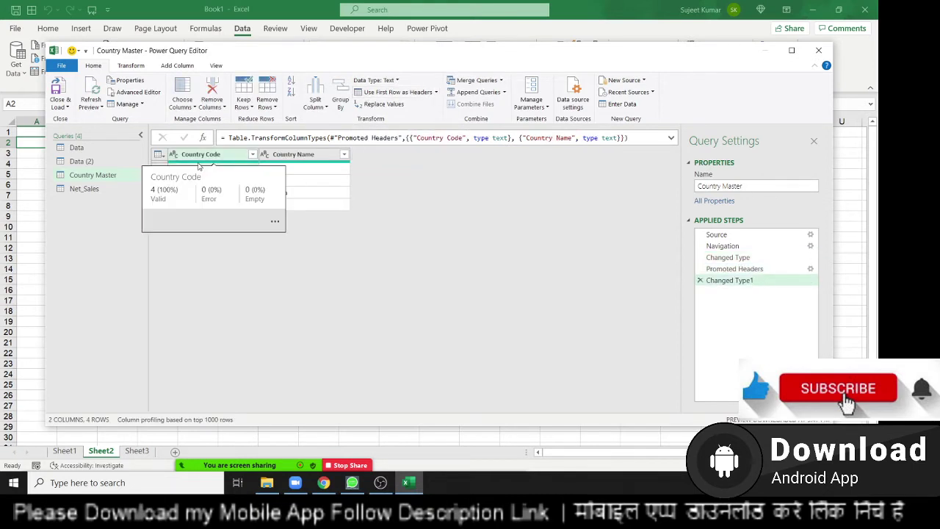
left_click(96, 193)
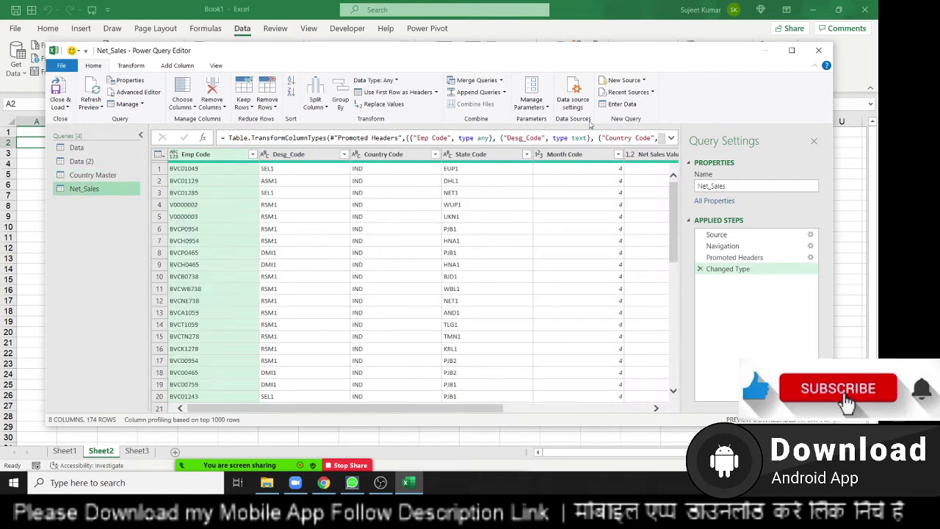
- Merge Country Master into Net_Sales, matching the Country Code column in both tables
left_click(89, 177)
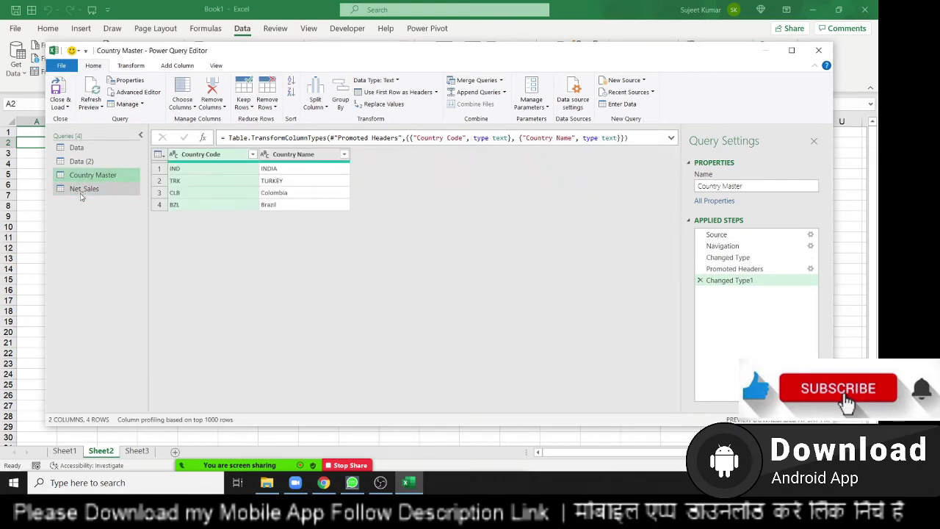
left_click(82, 191)
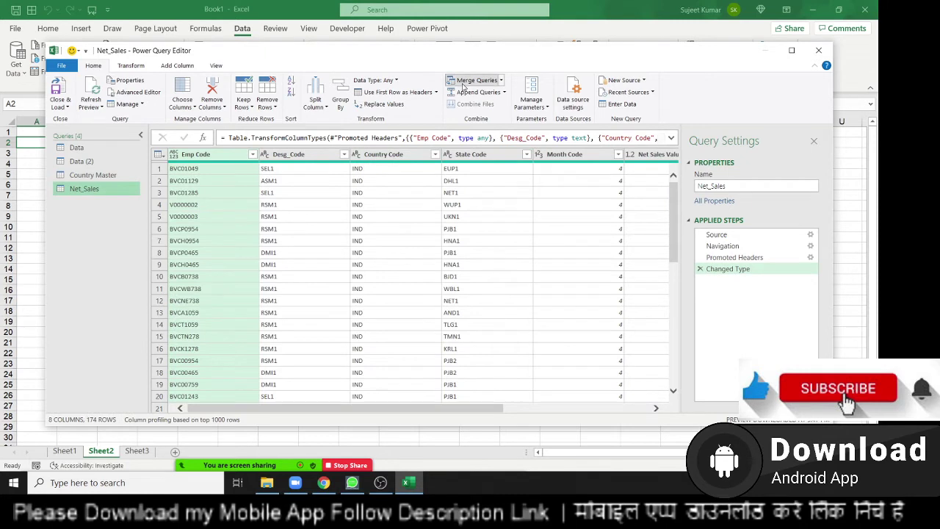
left_click(463, 82)
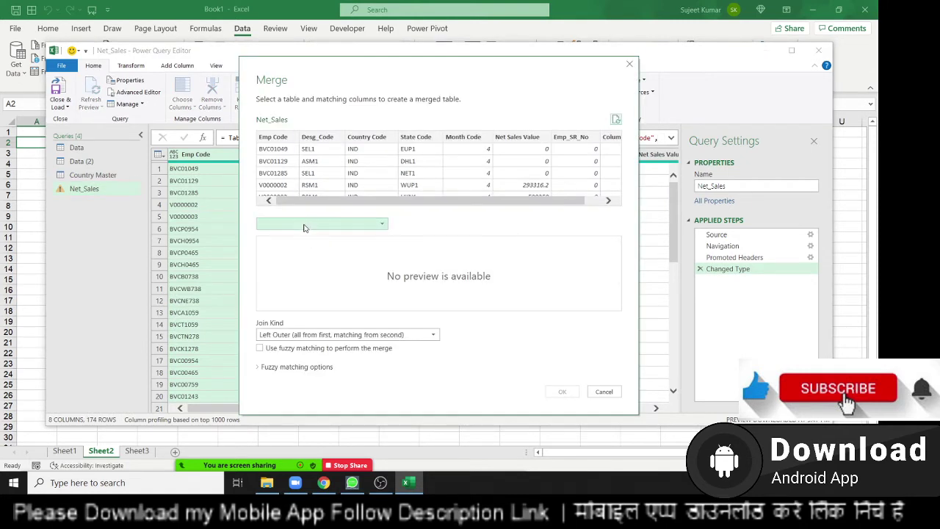
left_click(305, 227)
left_click(295, 238)
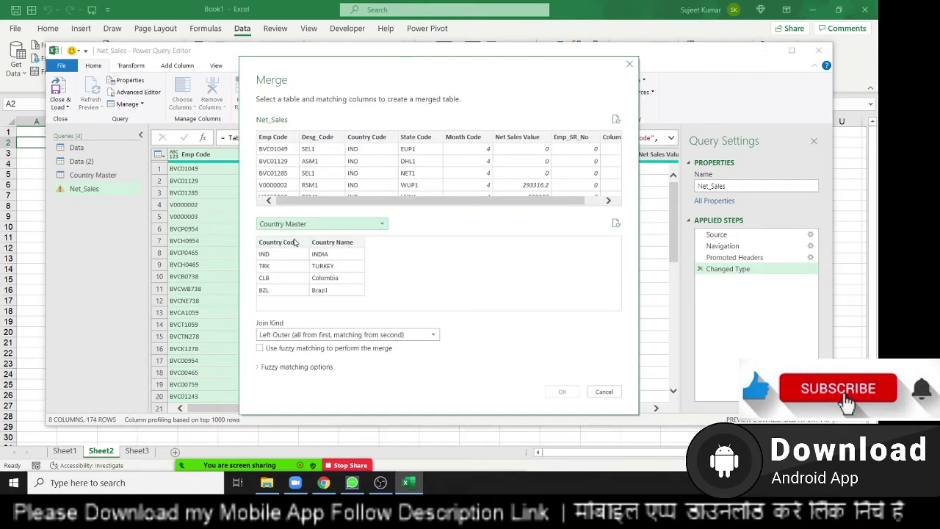
left_click(274, 245)
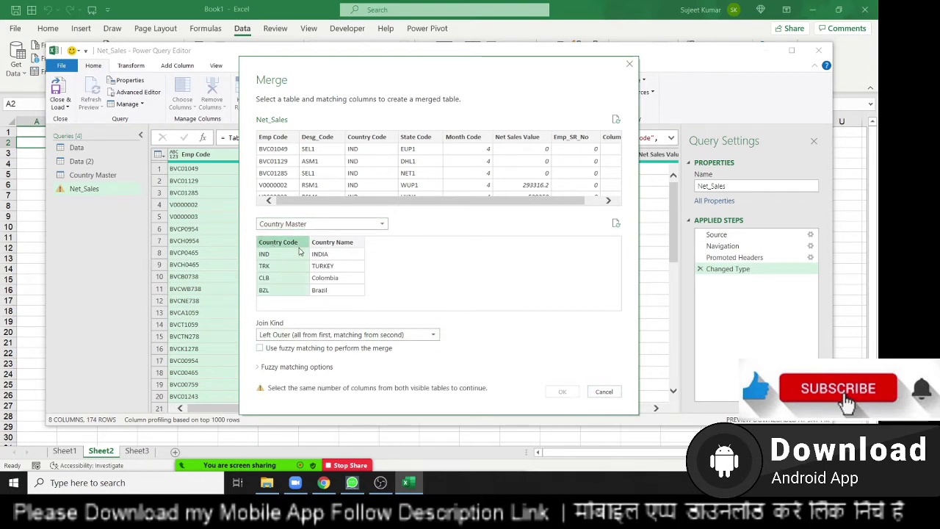
left_click(366, 138)
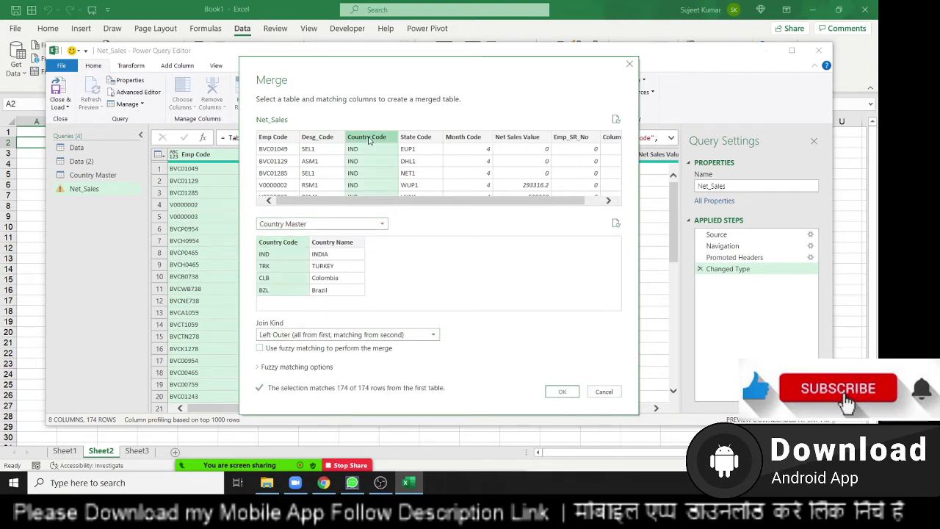
left_click(563, 391)
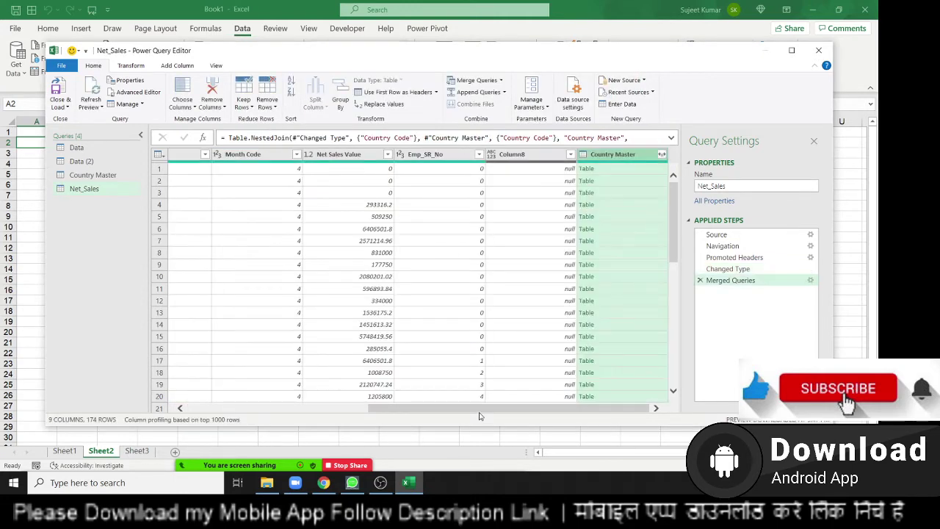
- Expand the merged Country Master column to bring in only Country Name
left_click(615, 169)
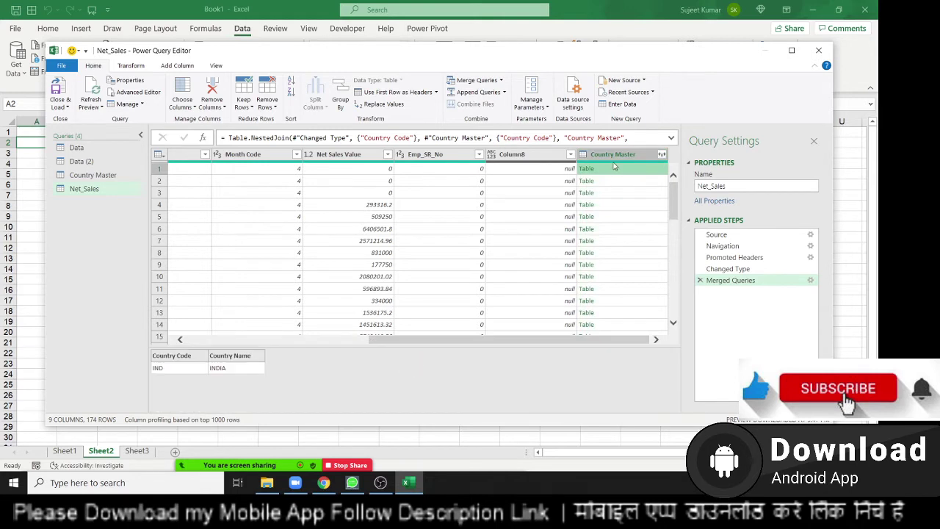
left_click(616, 155)
left_click(662, 155)
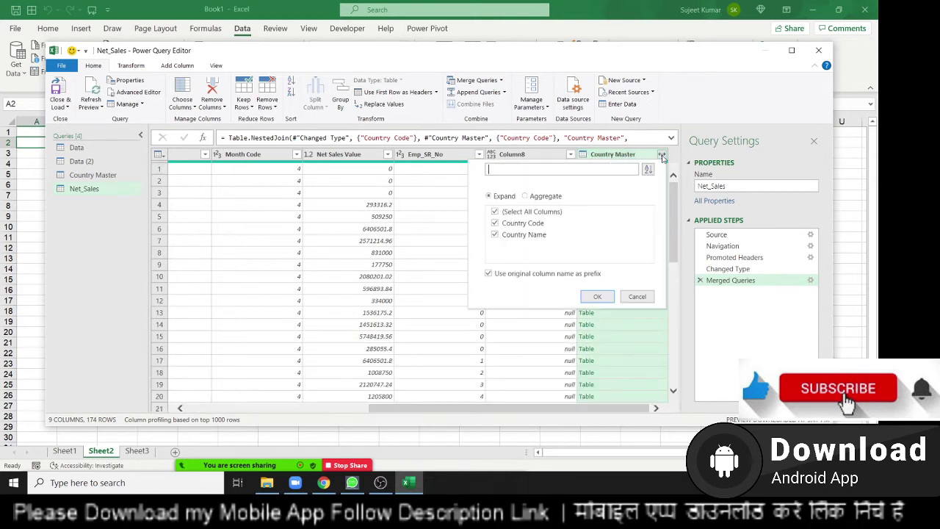
left_click(494, 234)
left_click(495, 223)
left_click(597, 297)
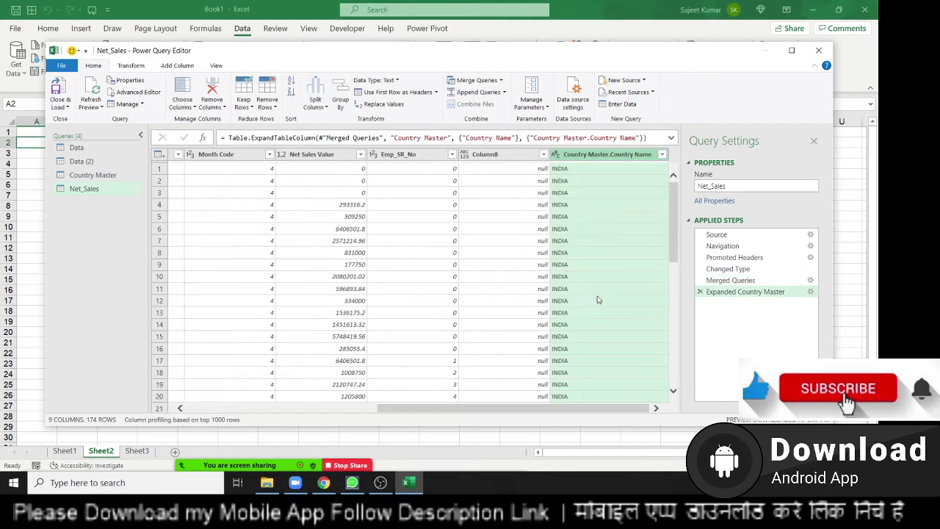
- Move the Country Master.Country Name column next to Country Code
left_click(582, 192)
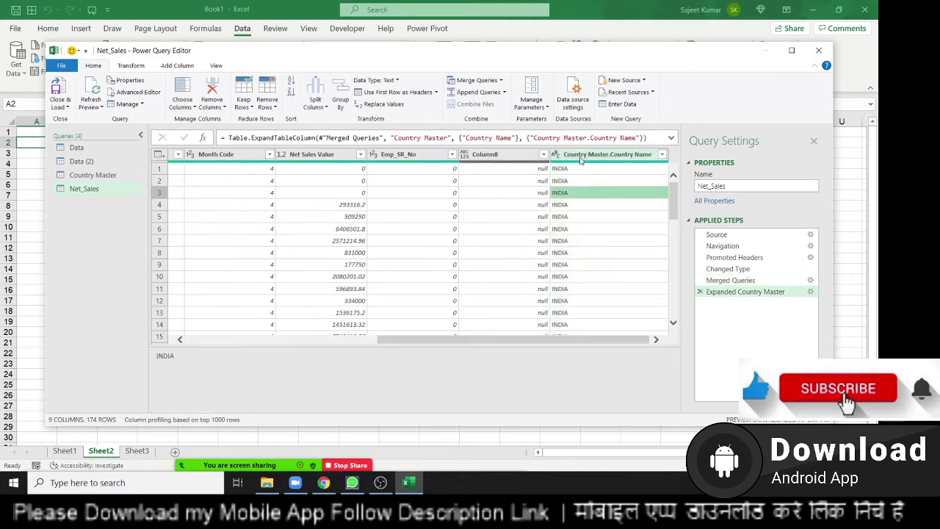
left_click(581, 158)
mouse_move(581, 160)
left_mouse_down()
mouse_move(123, 169)
mouse_move(381, 195)
left_mouse_up()
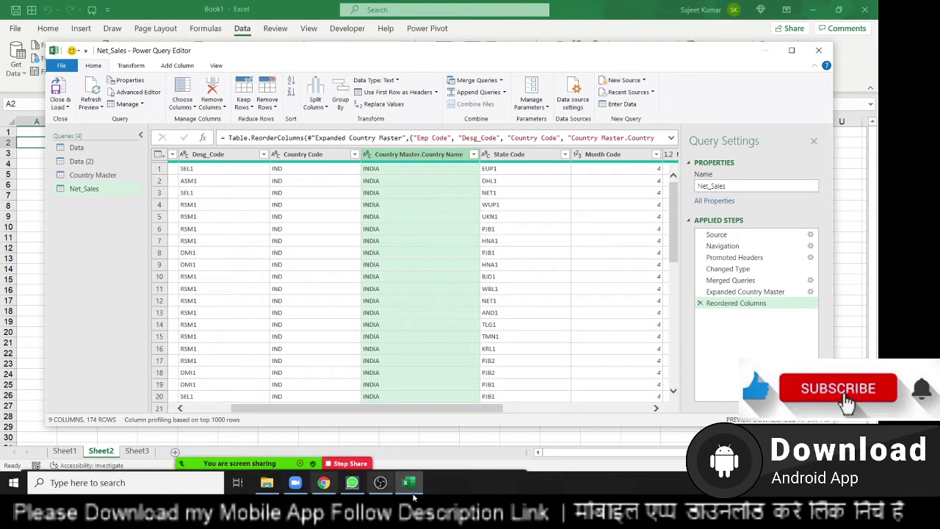
mouse_move(311, 412)
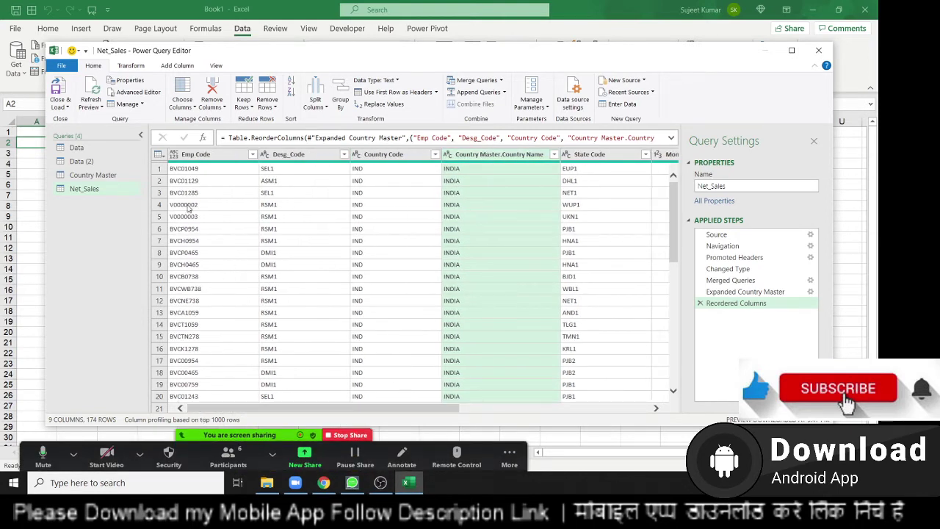
left_click(197, 205)
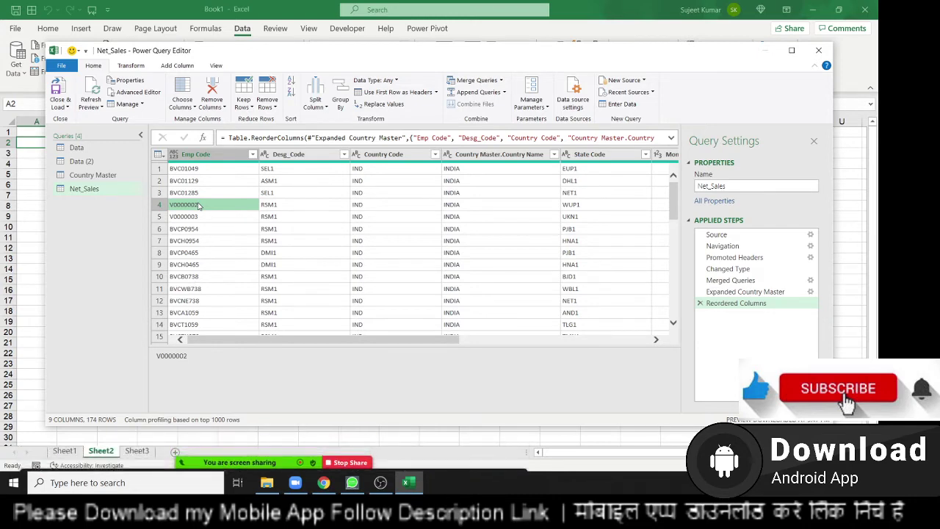
left_click(405, 169)
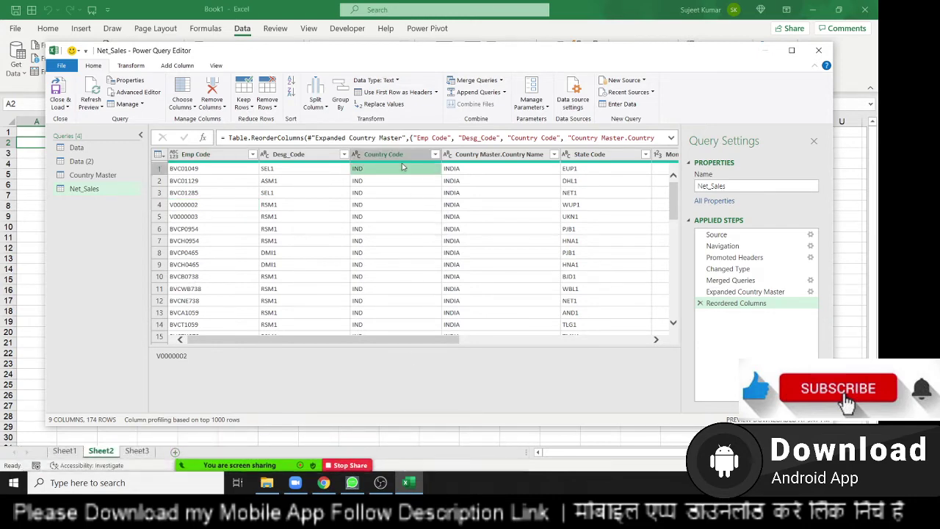
left_click(470, 181)
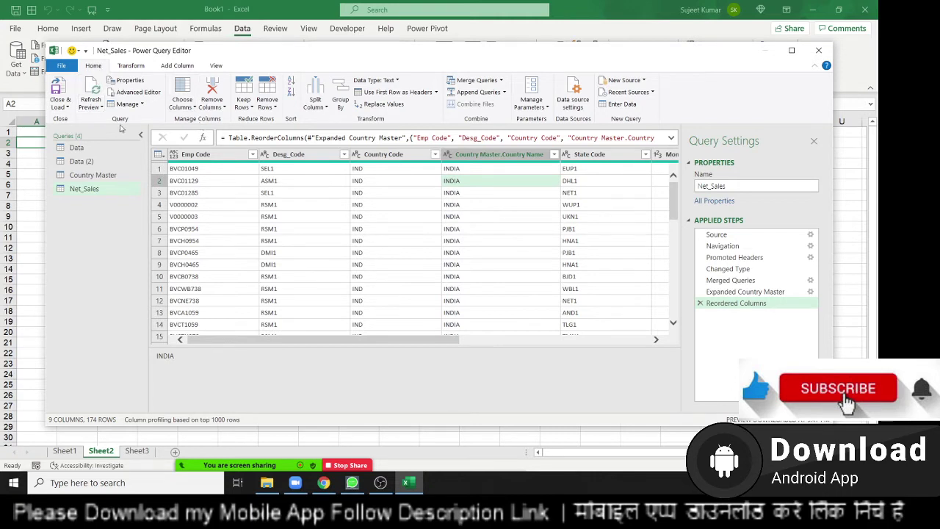
left_click(69, 107)
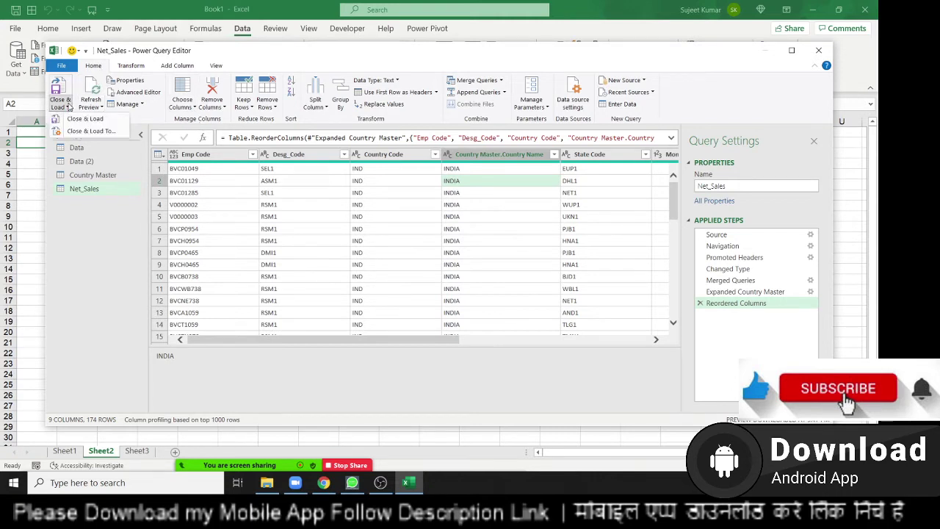
left_click(98, 258)
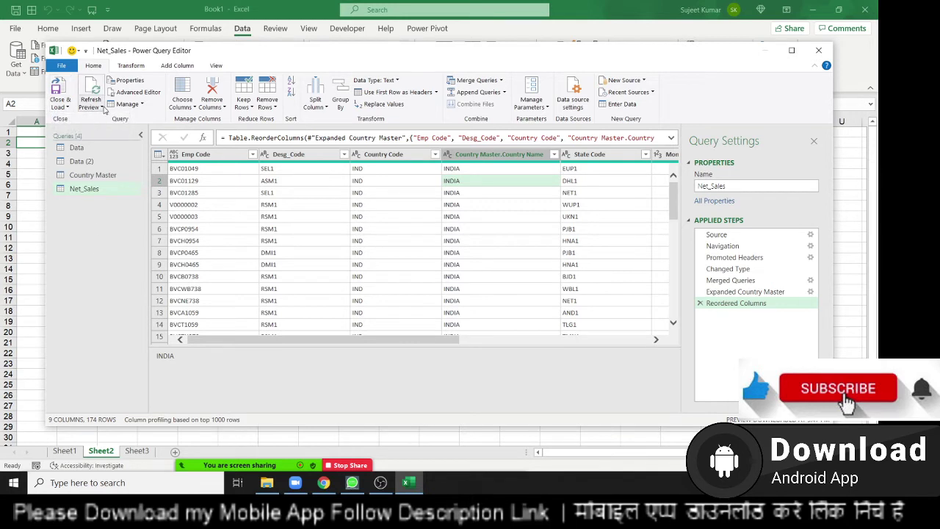
left_click(104, 107)
left_click(105, 205)
right_click(104, 205)
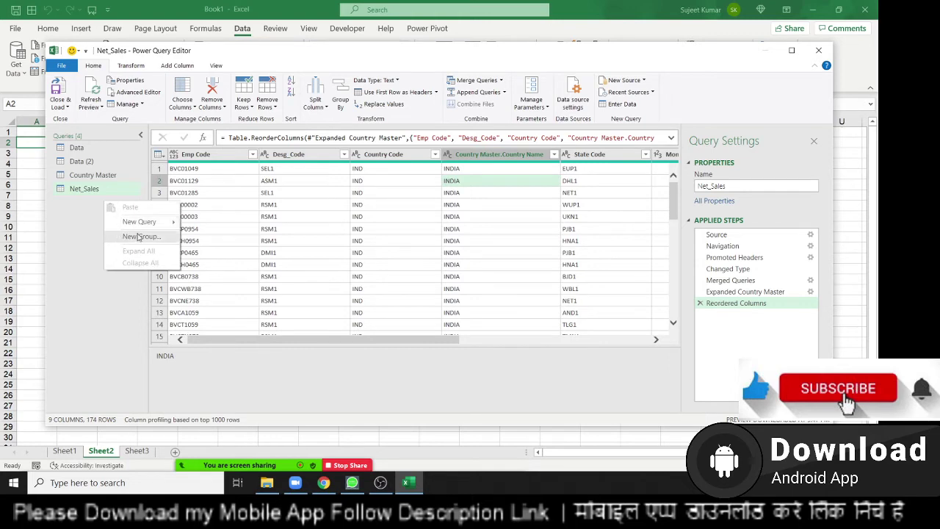
left_click(66, 224)
left_click(73, 176)
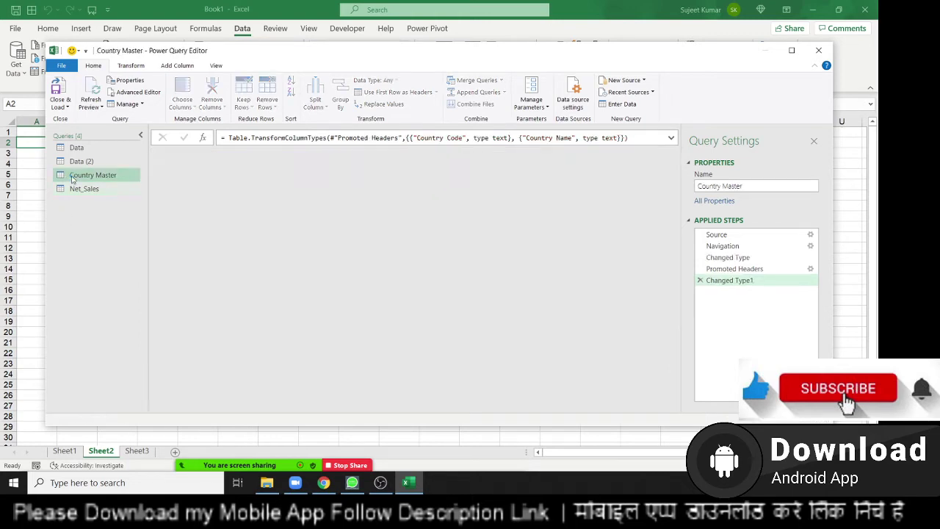
left_click(76, 190)
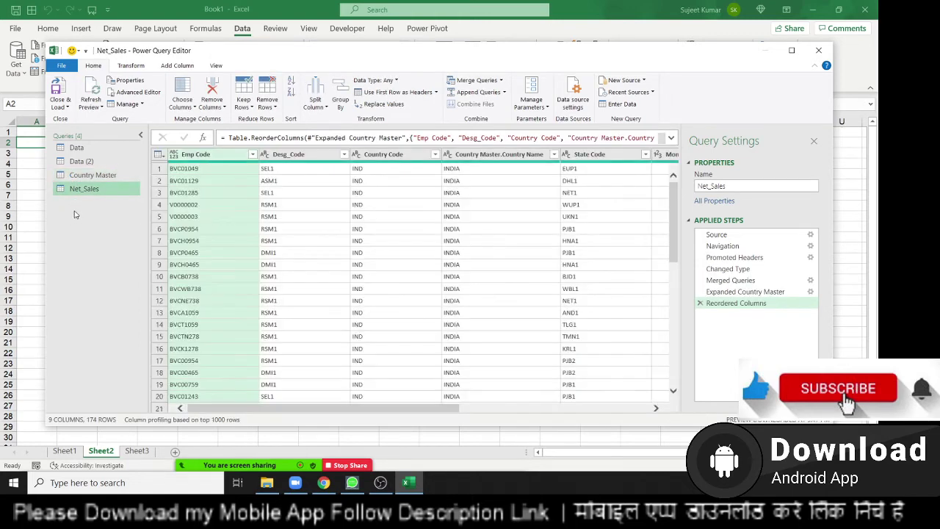
right_click(75, 215)
left_click(73, 203)
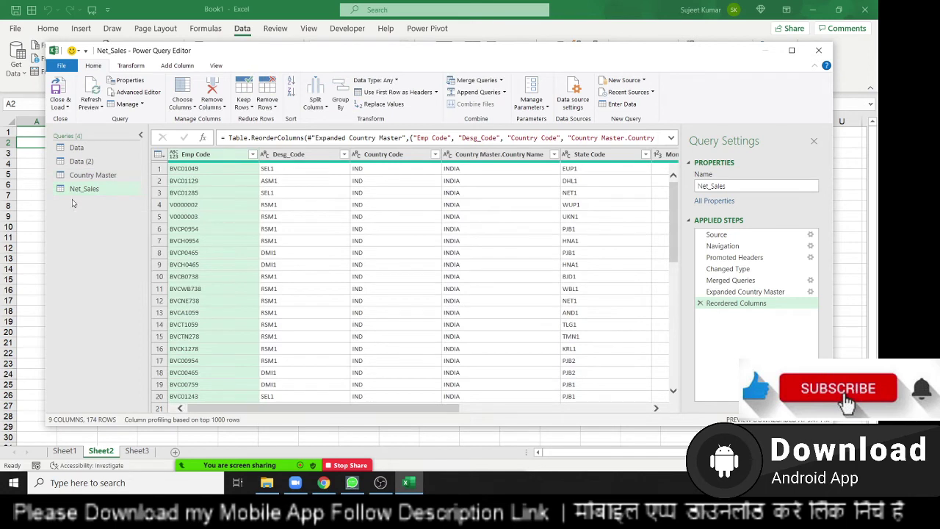
left_click(142, 104)
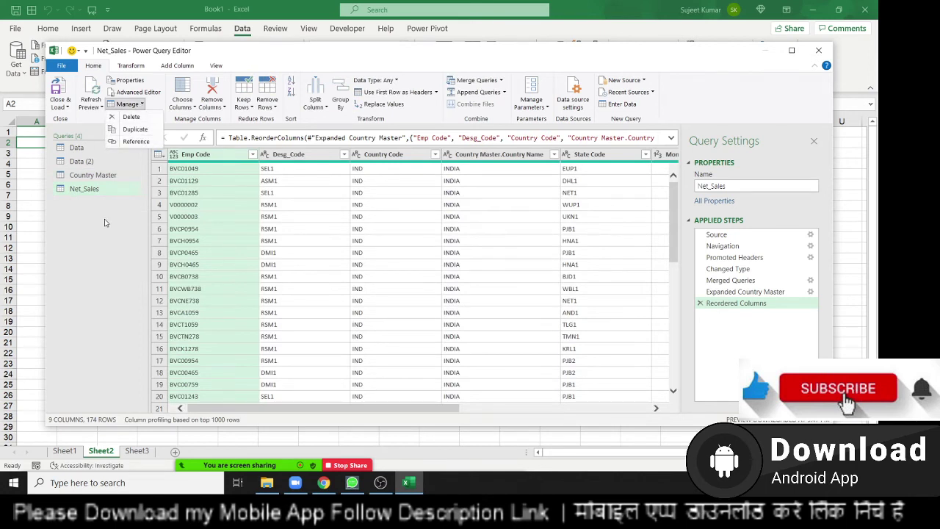
left_click(132, 104)
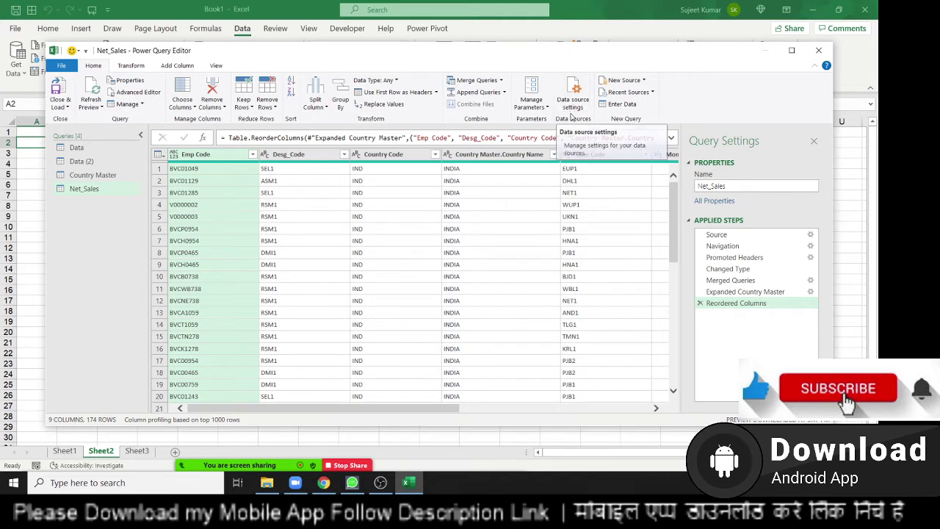
- Import the Emplyee Master table from the DATA_BASE (1) workbook as a new query
left_click(644, 80)
mouse_move(647, 94)
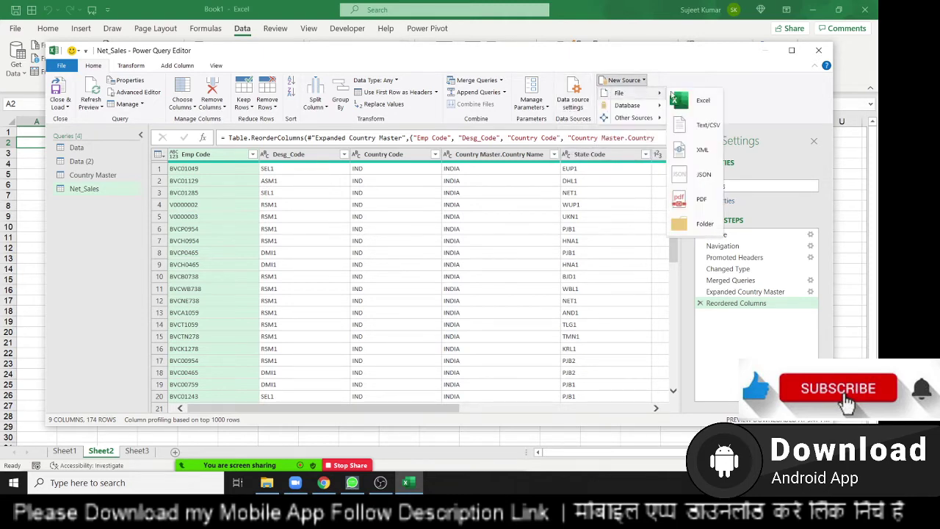
left_click(677, 100)
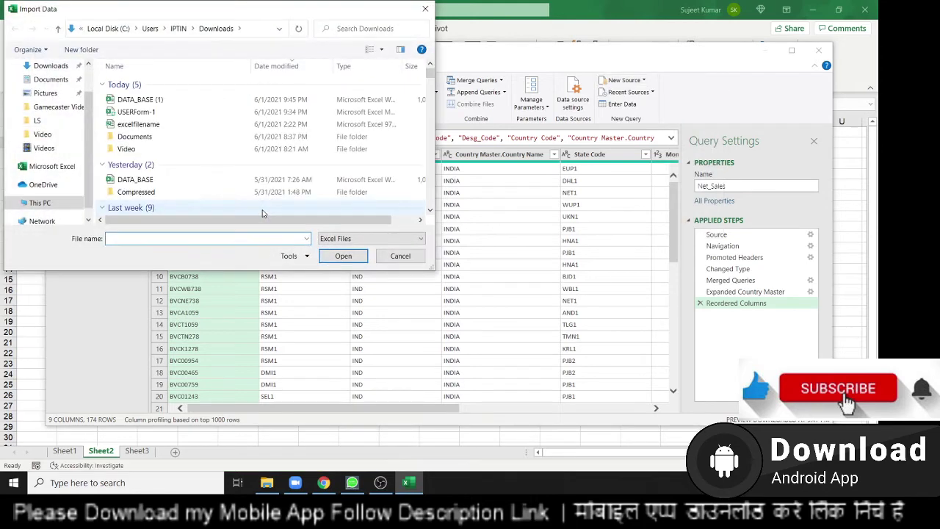
left_click(178, 99)
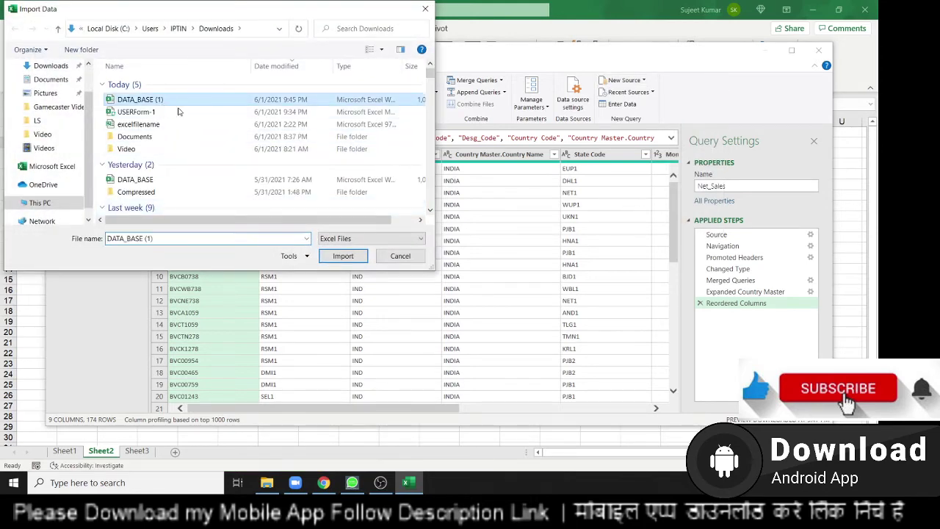
left_click(343, 256)
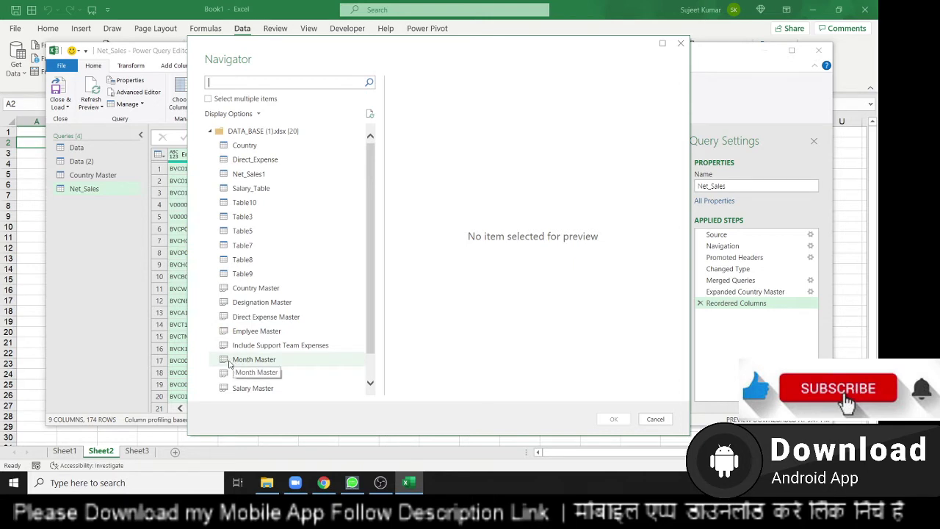
left_click(226, 336)
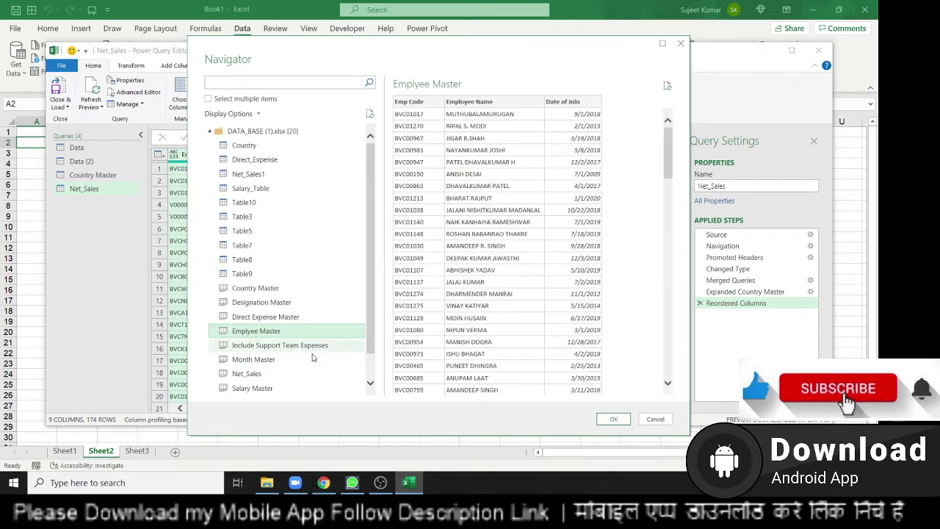
left_click(614, 420)
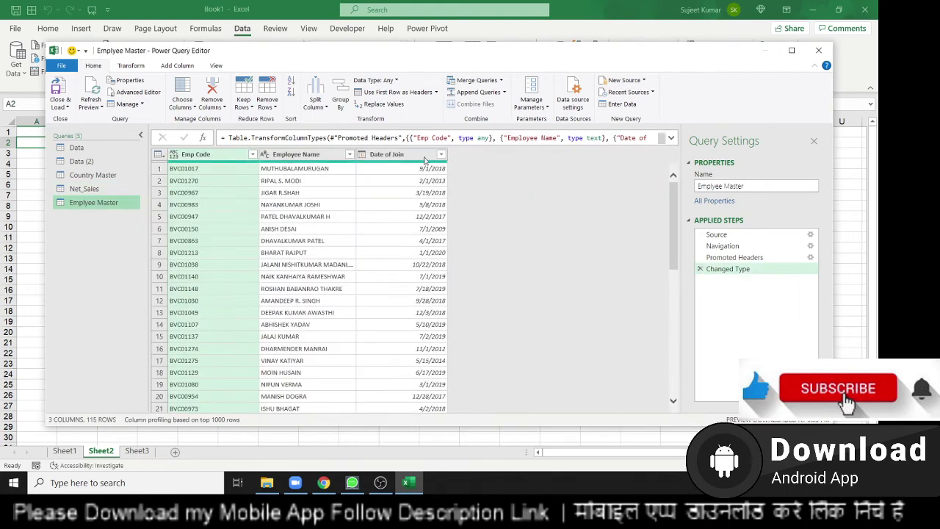
left_click(82, 189)
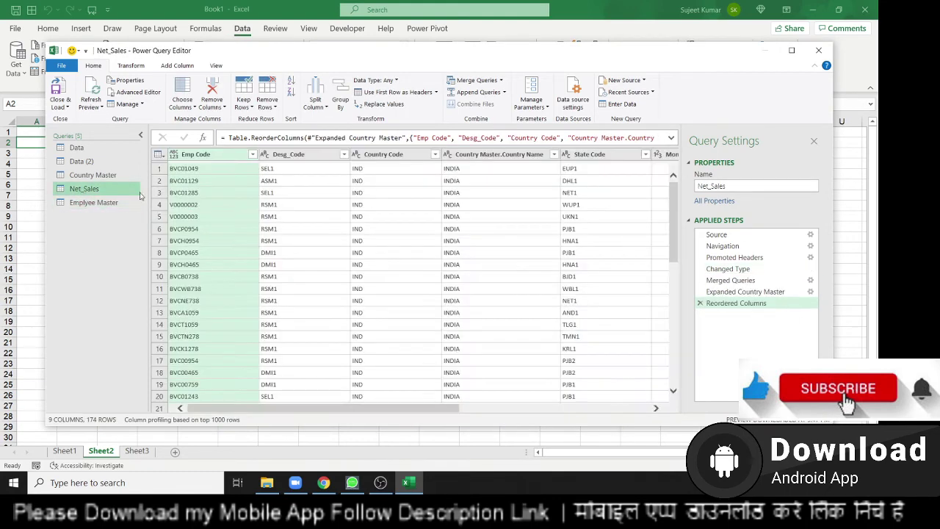
- Merge Emplyee Master into Net_Sales, matching on Emp Code in both tables
left_click(478, 83)
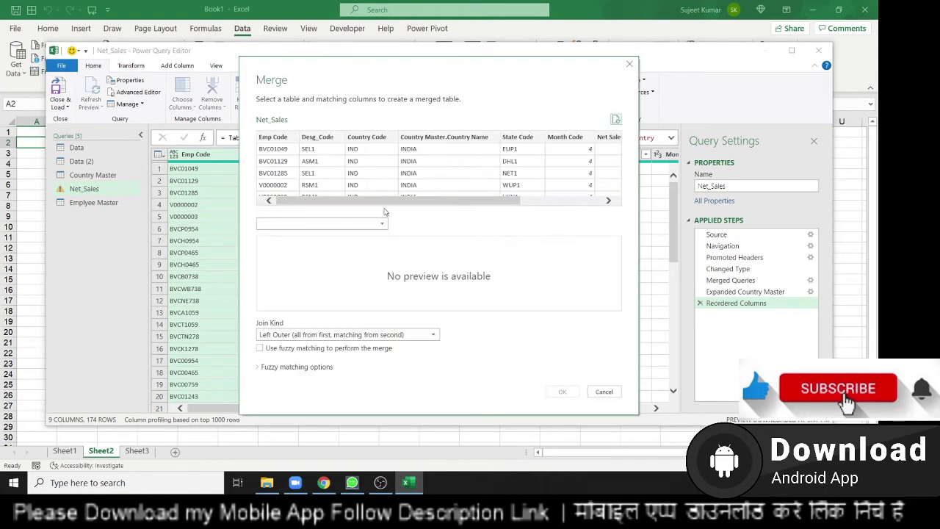
left_click(287, 140)
left_click(299, 221)
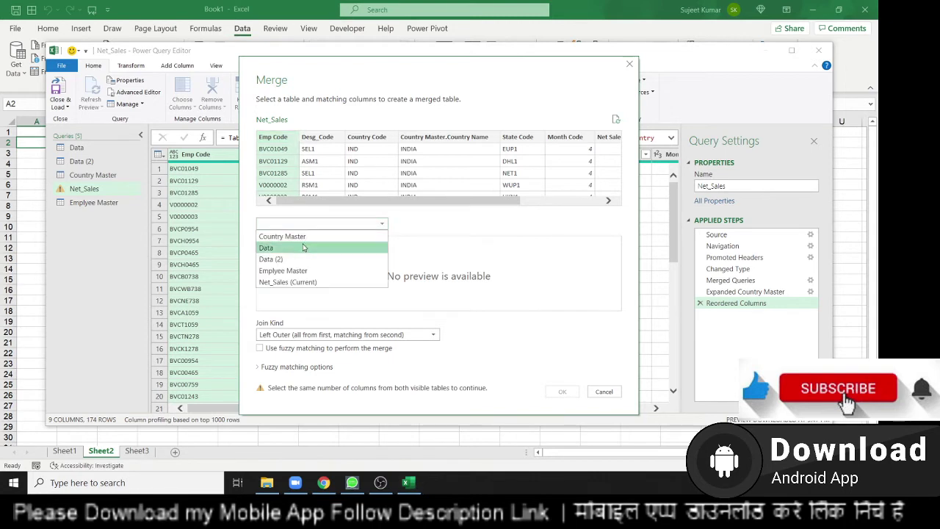
left_click(304, 271)
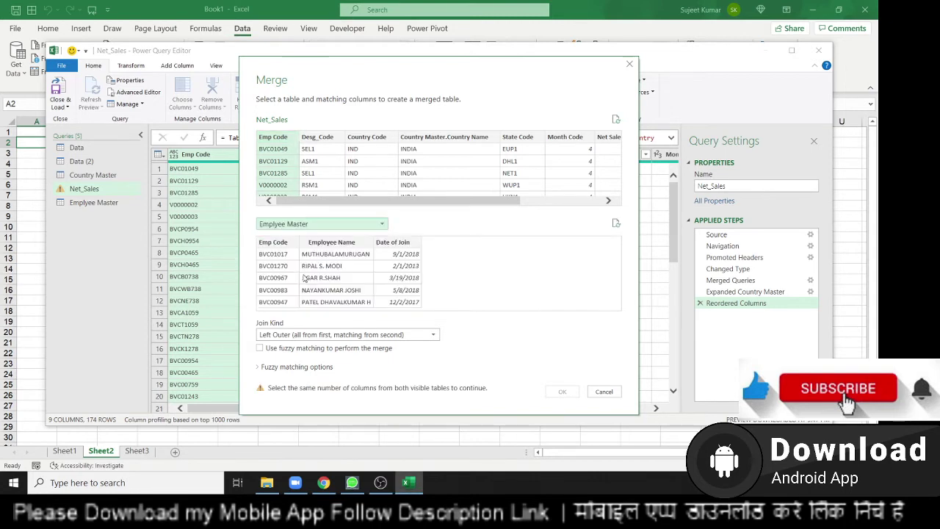
left_click(290, 248)
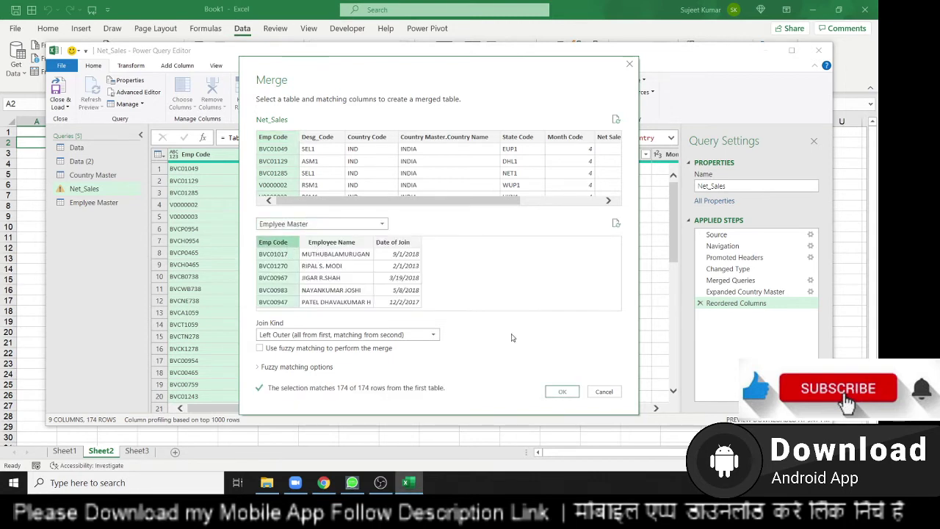
left_click(562, 391)
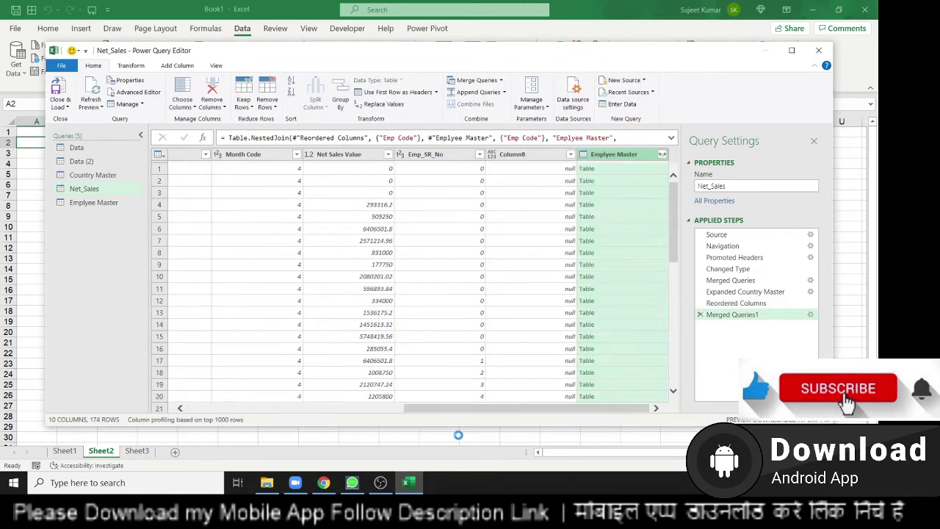
- Expand the Emplyee Master column, leaving out Emp Code, to add Employee Name and Date of Join
left_click(394, 411)
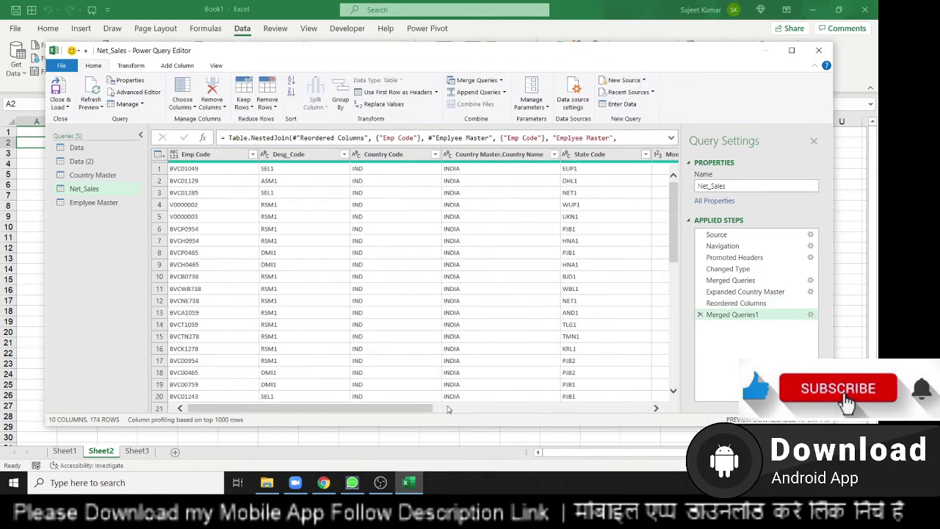
left_click_drag(429, 412, 678, 383)
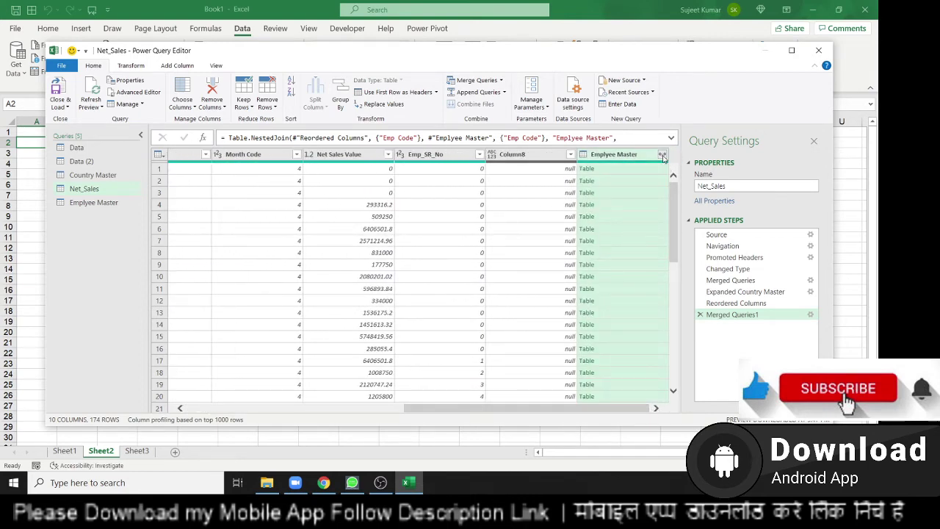
left_click(663, 158)
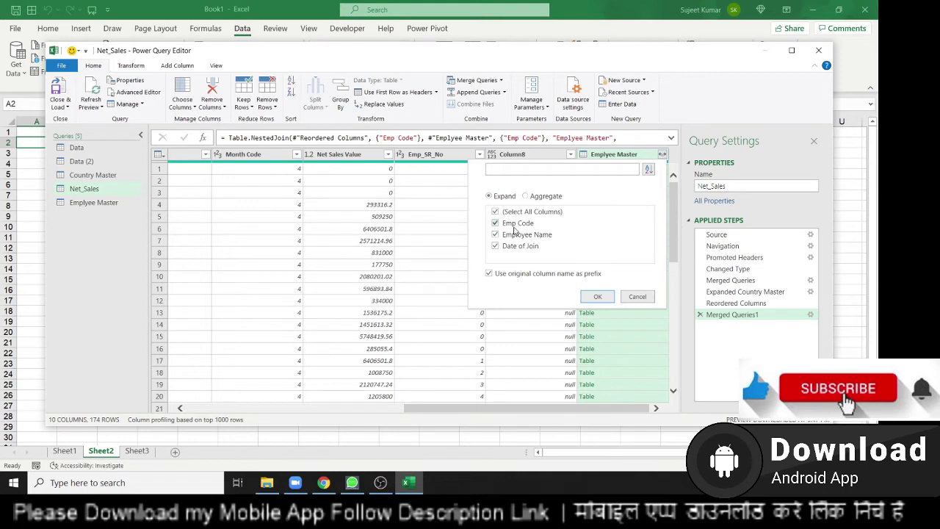
left_click(514, 226)
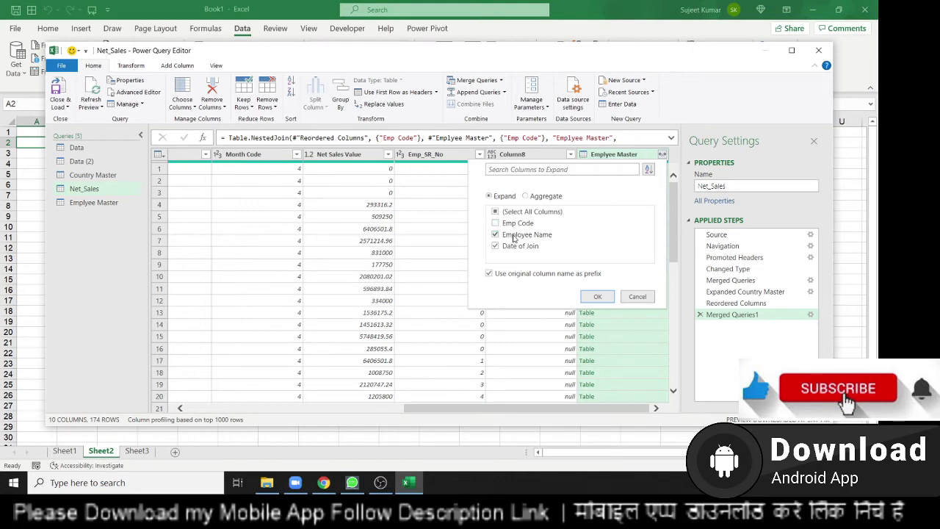
left_click(595, 296)
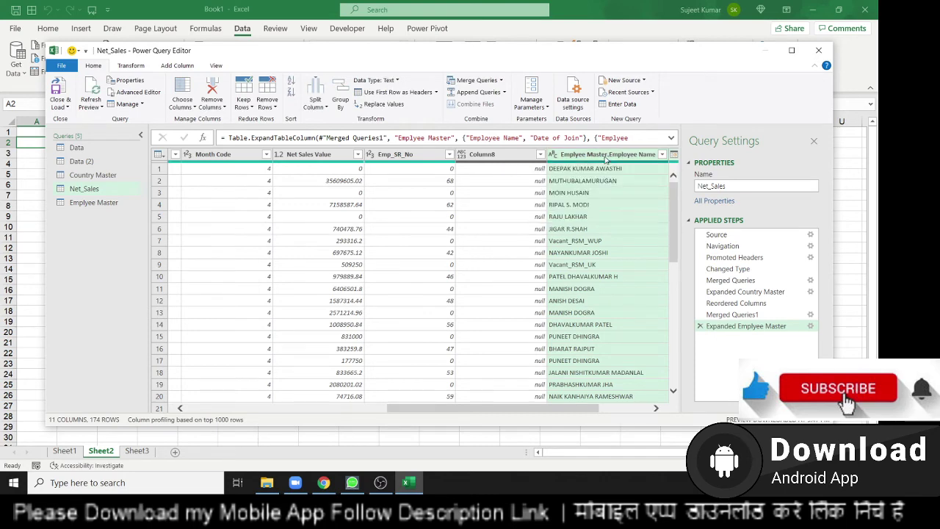
- Reorder Employee Name and then Date of Join to sit right after Emp Code
left_click_drag(605, 157, 101, 173)
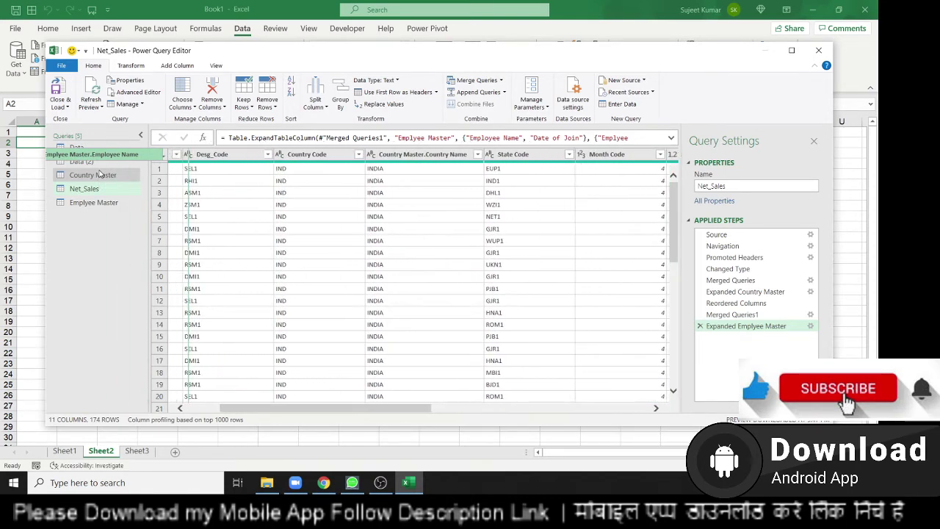
left_click_drag(101, 173, 318, 166)
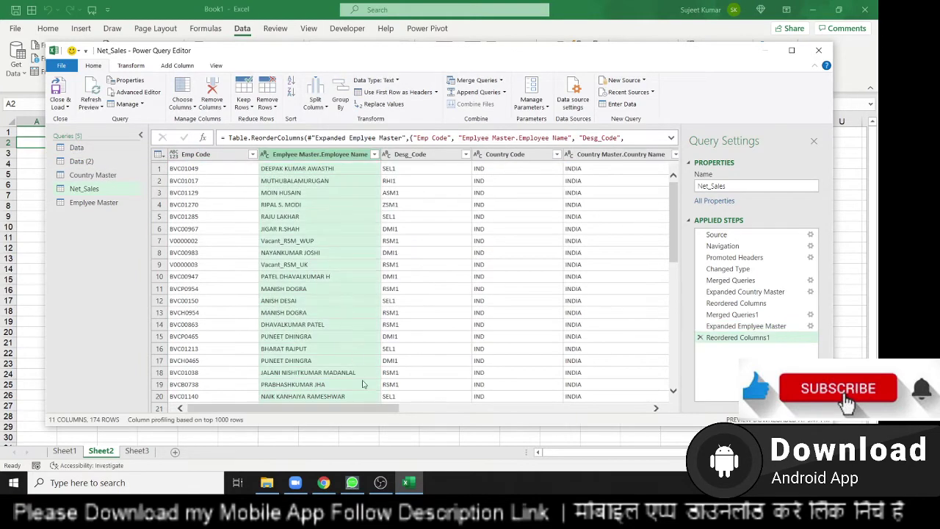
left_click_drag(366, 410, 690, 407)
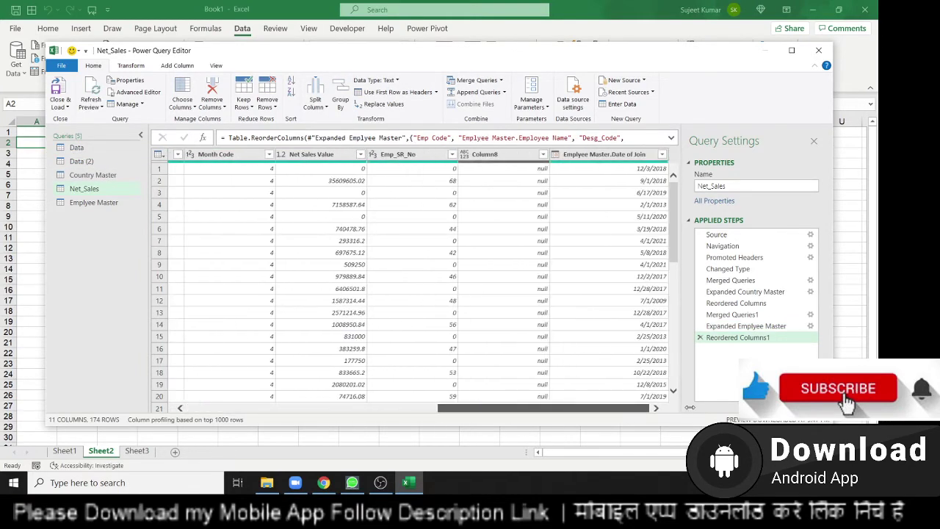
left_click(595, 162)
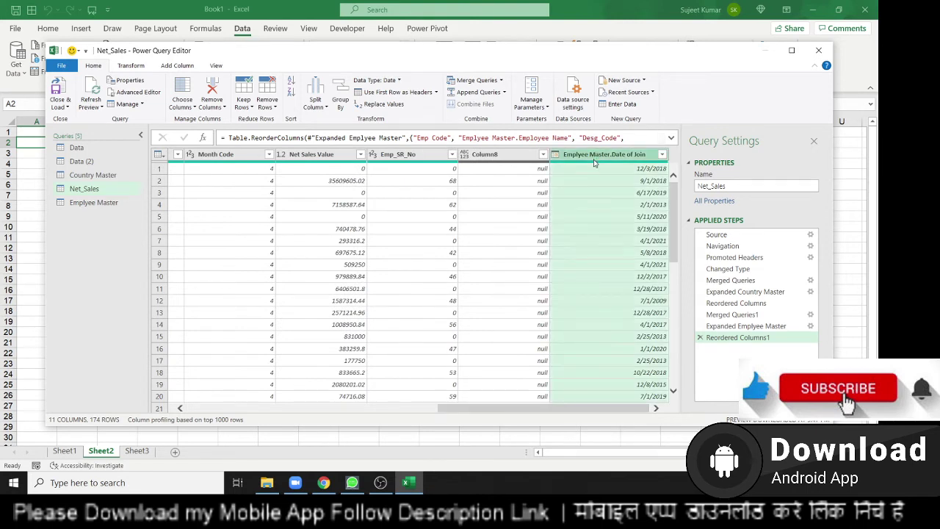
left_click_drag(595, 161, 84, 146)
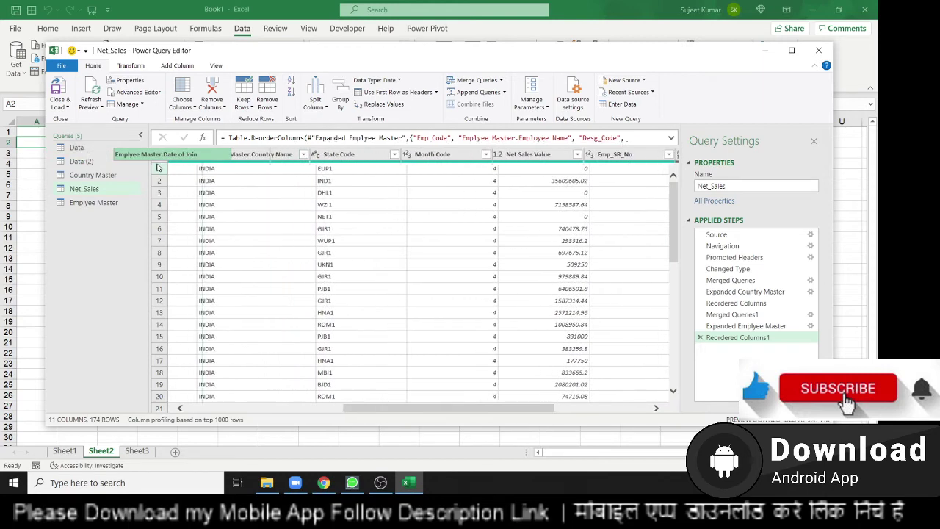
mouse_move(84, 145)
left_mouse_down()
mouse_move(157, 167)
mouse_move(179, 160)
left_mouse_up()
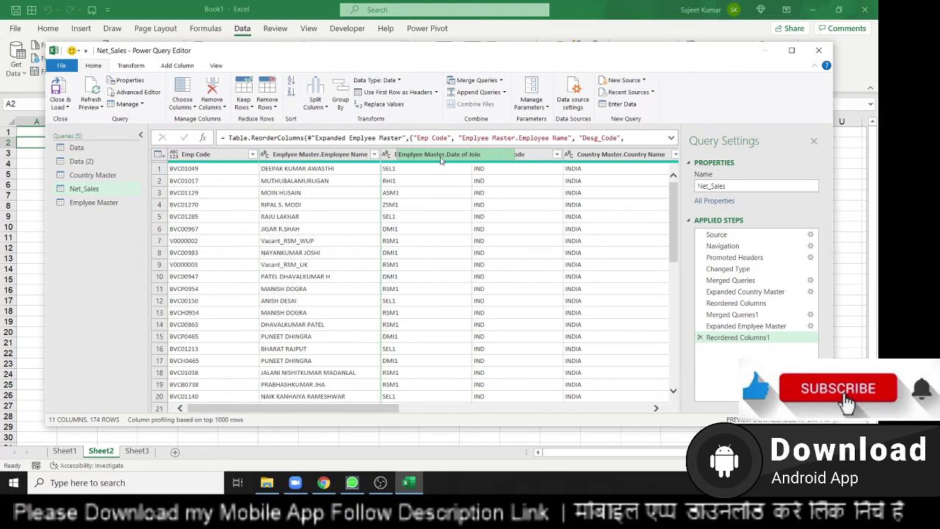
left_click_drag(178, 160, 440, 160)
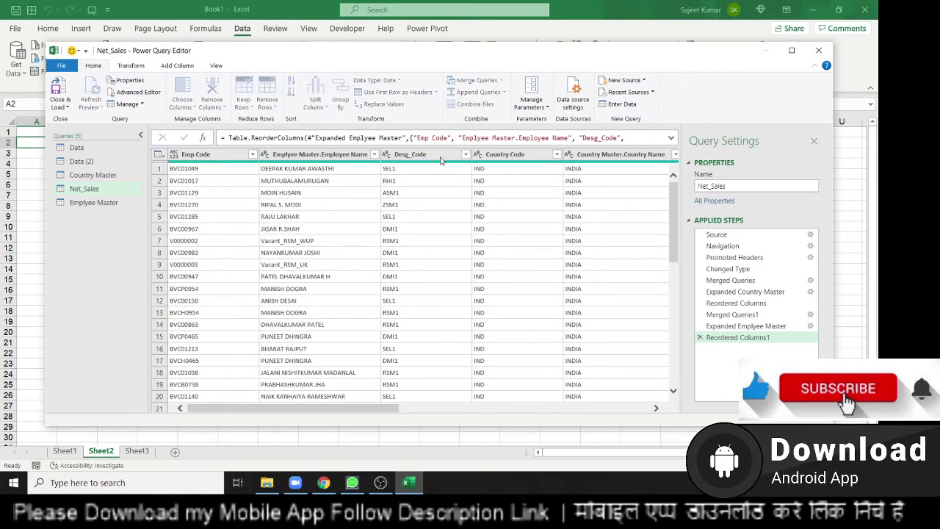
left_click(334, 241)
left_click(182, 171)
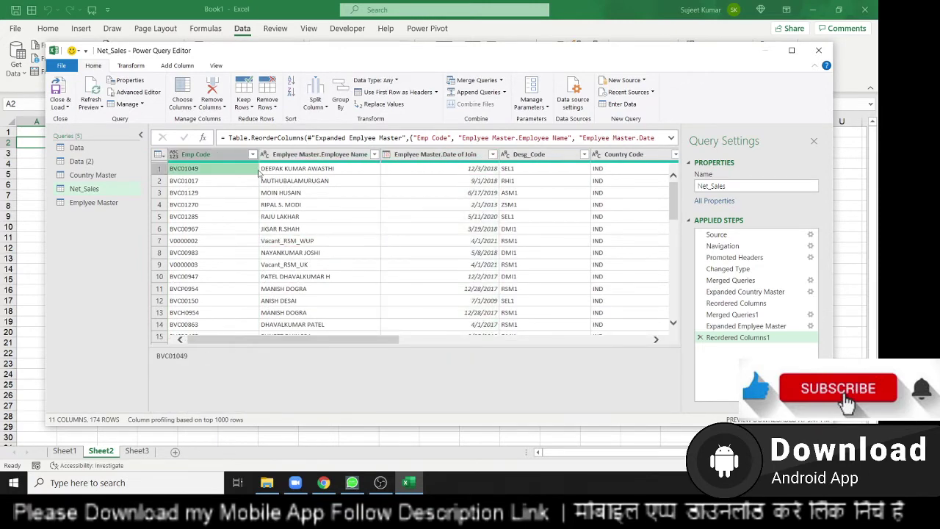
left_click(304, 180)
left_click(448, 169)
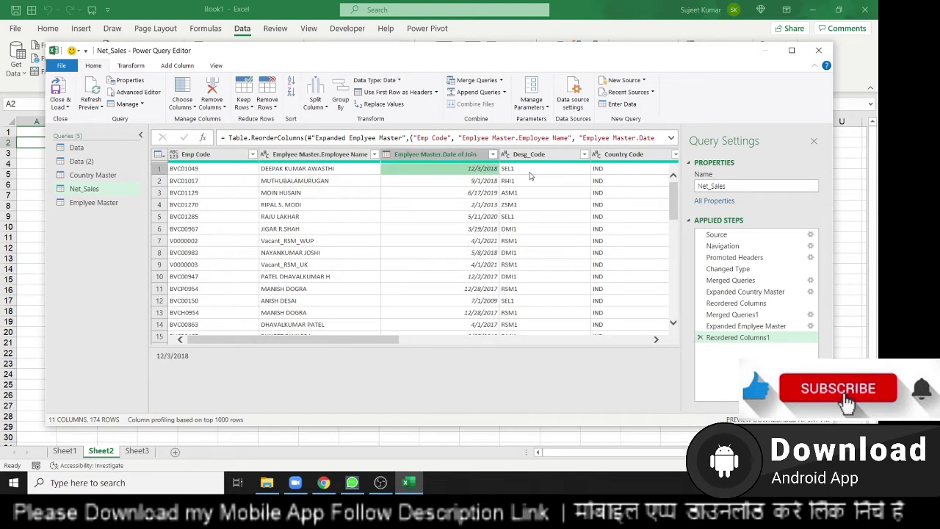
left_click(530, 173)
left_click_drag(371, 342, 472, 341)
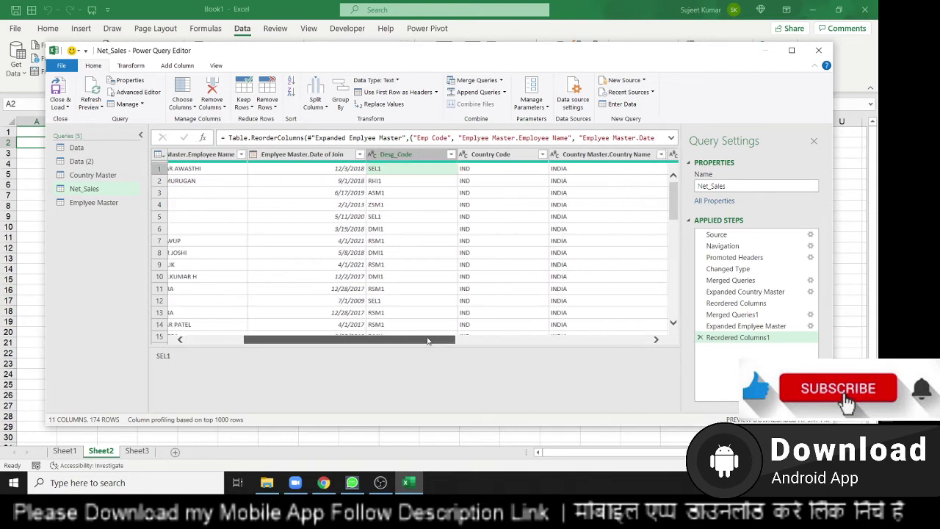
left_click(391, 180)
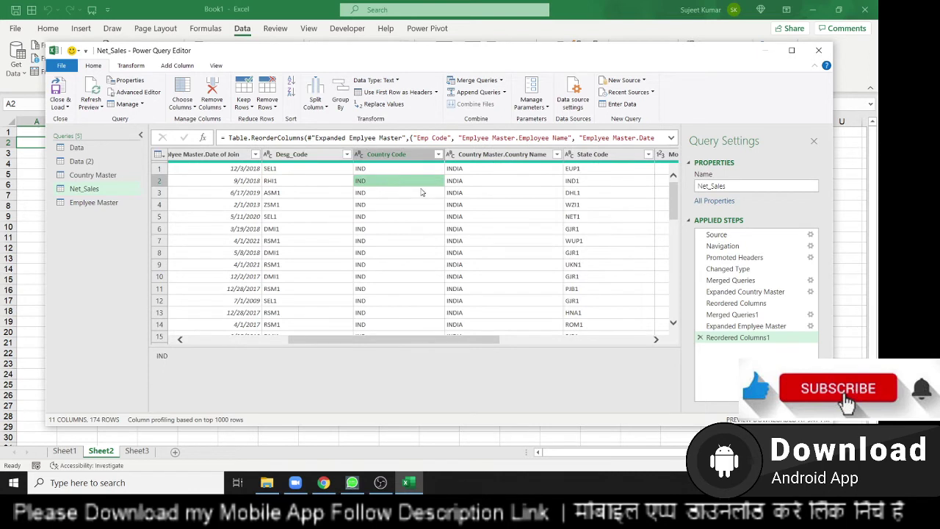
left_click(292, 156)
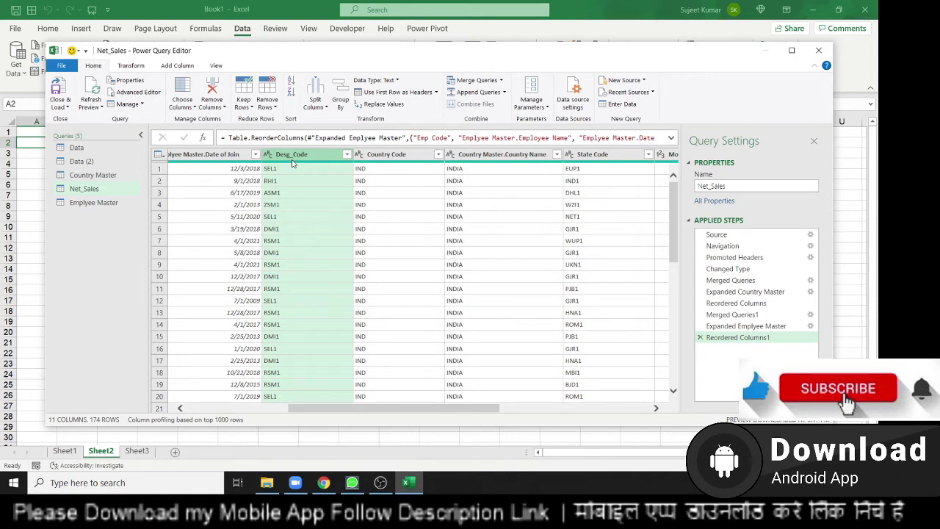
left_click(438, 154)
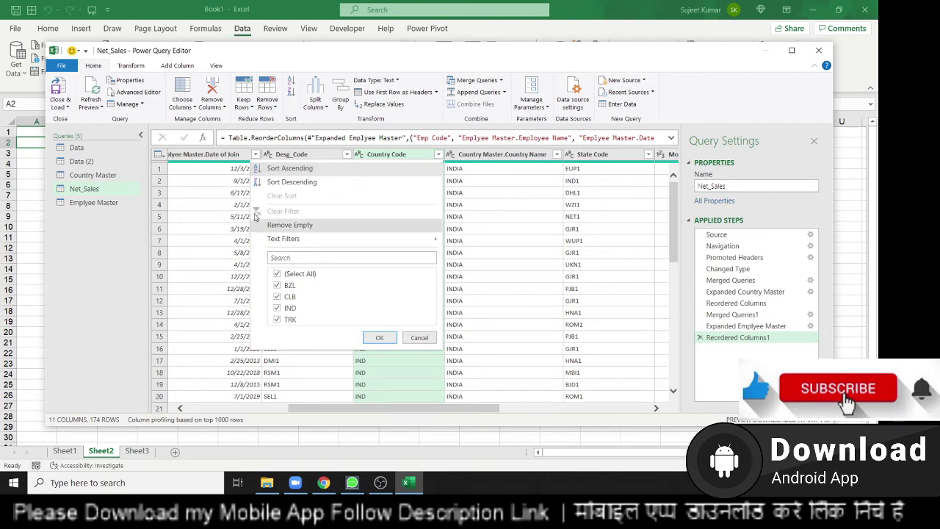
key("Escape")
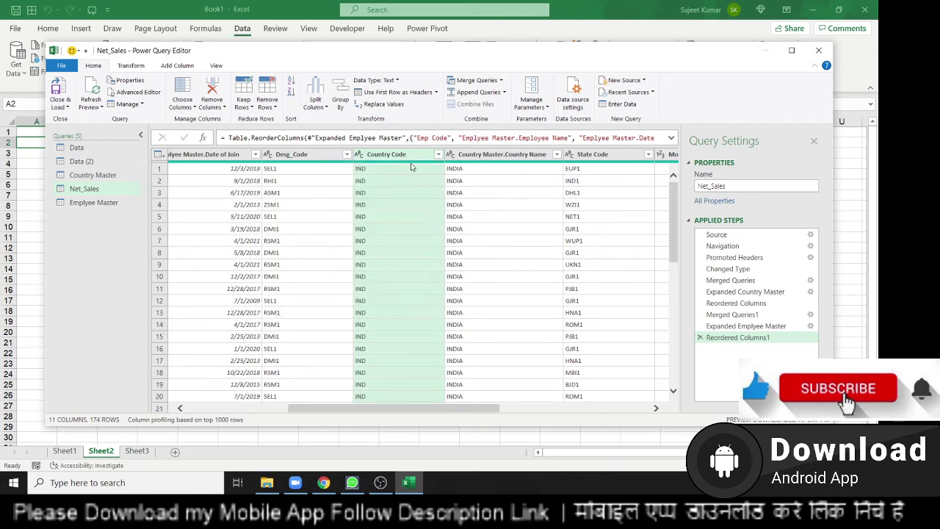
right_click(408, 156)
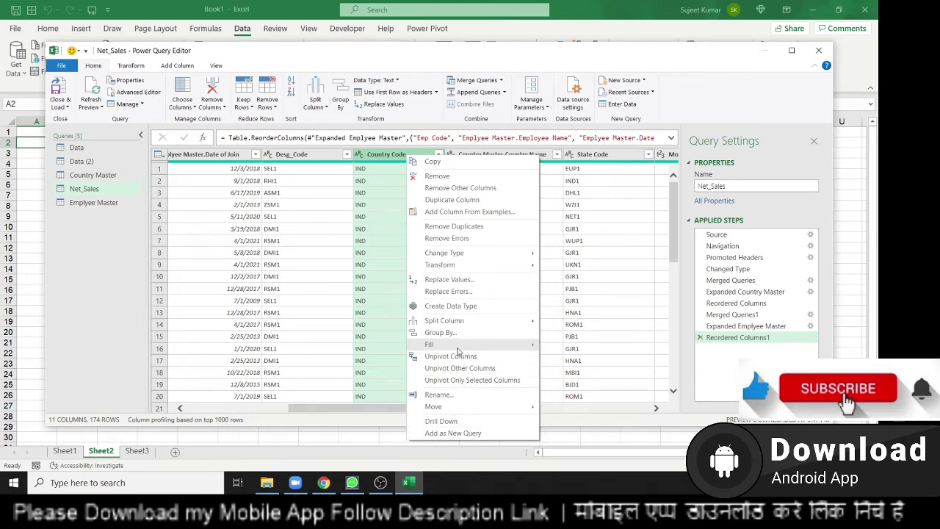
mouse_move(454, 323)
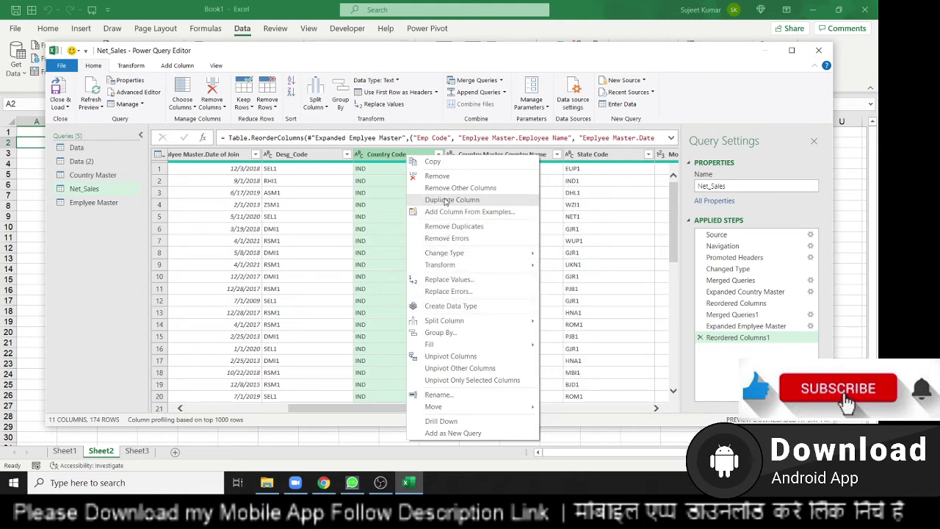
left_click(380, 214)
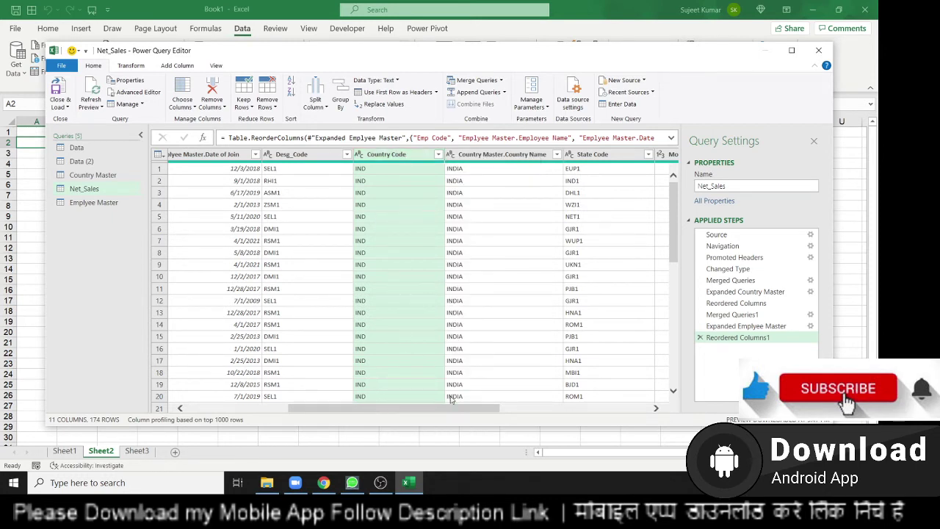
- Open the DATA_BASE (1) workbook through New Source > Excel
left_click(626, 80)
mouse_move(652, 104)
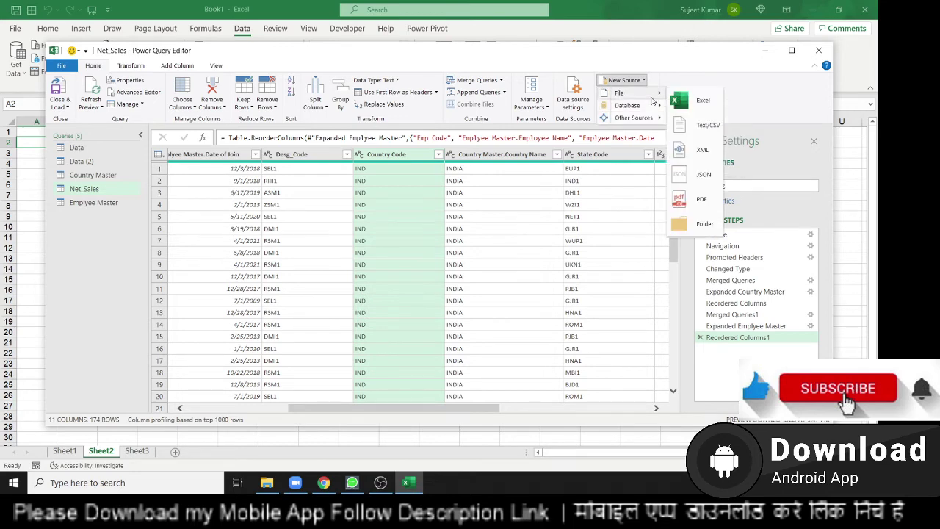
left_click(562, 230)
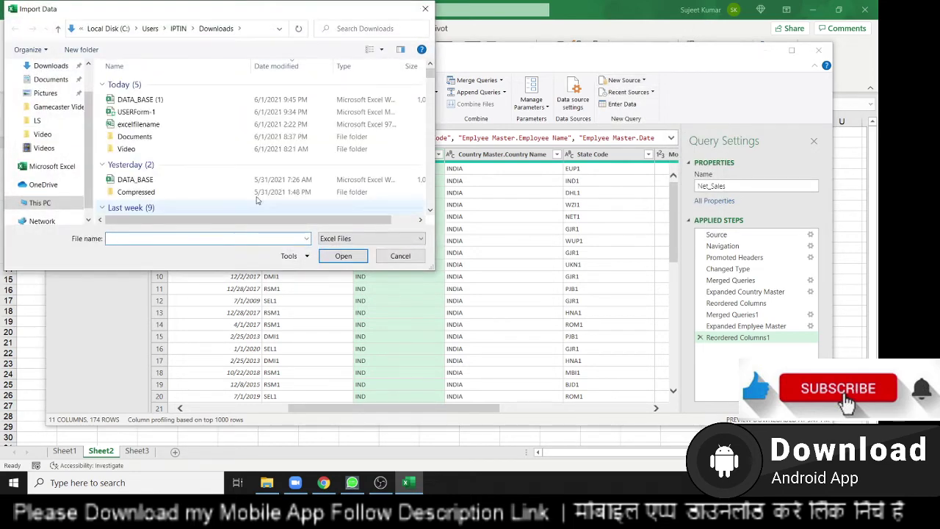
left_click_drag(291, 86, 532, 123)
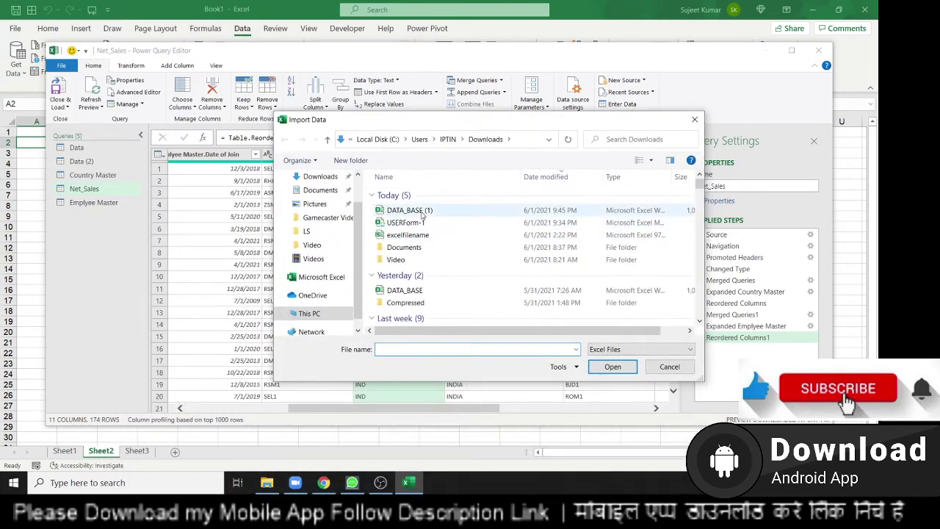
left_click(424, 212)
left_click(597, 369)
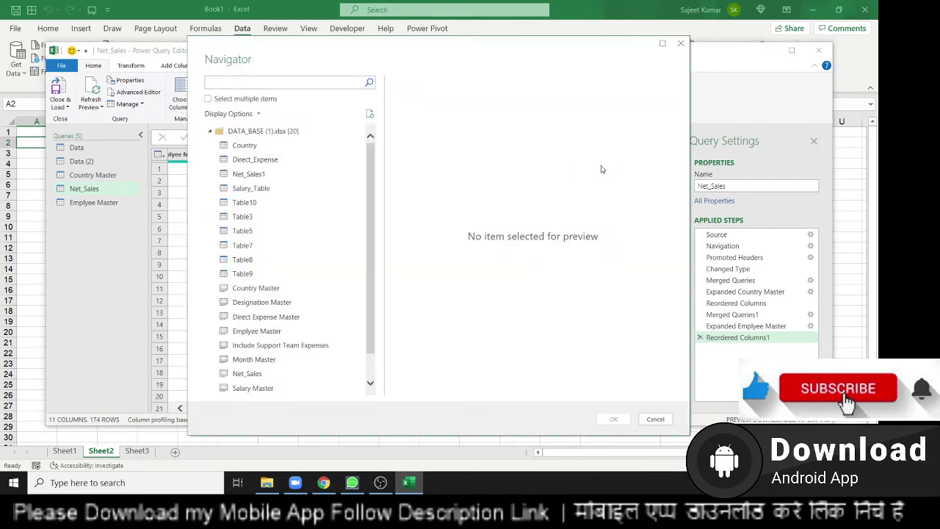
- Select Designation Master and State Master in the Navigator and load them as queries
left_click(226, 303)
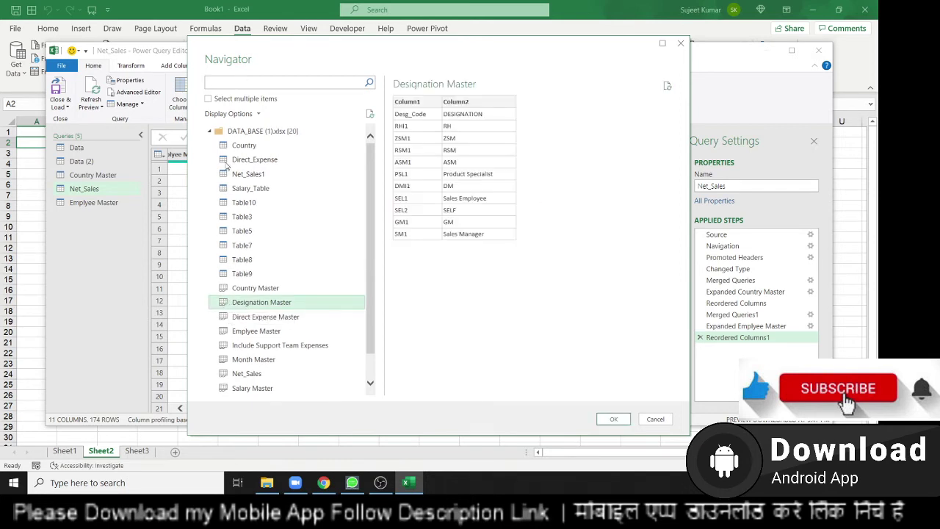
left_click(208, 98)
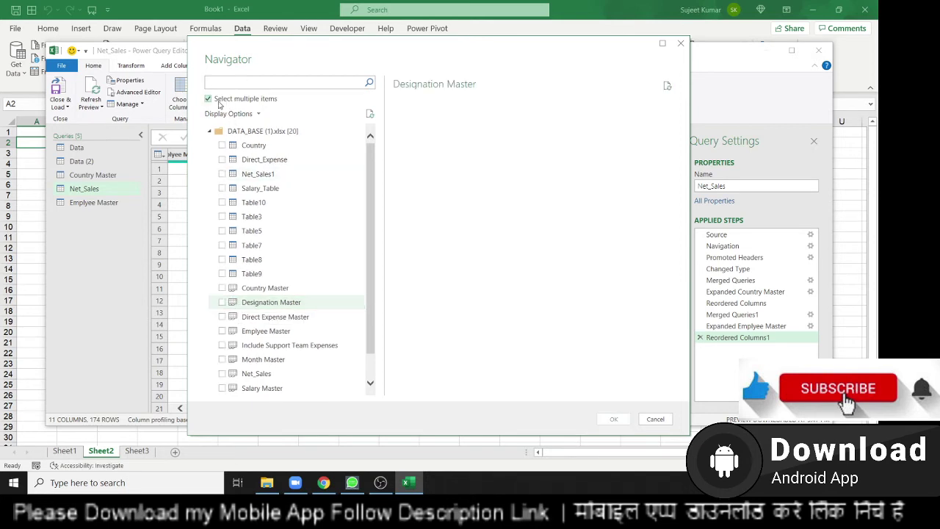
left_click(222, 303)
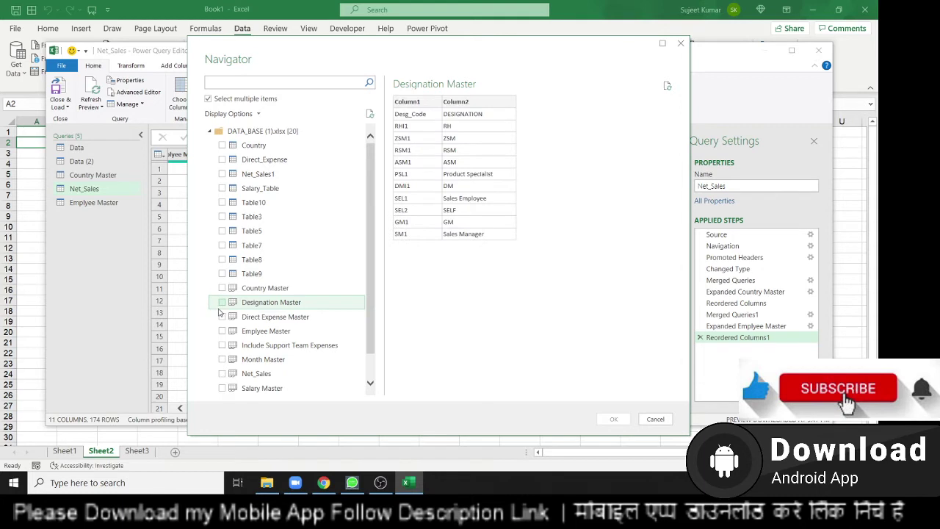
left_click(224, 304)
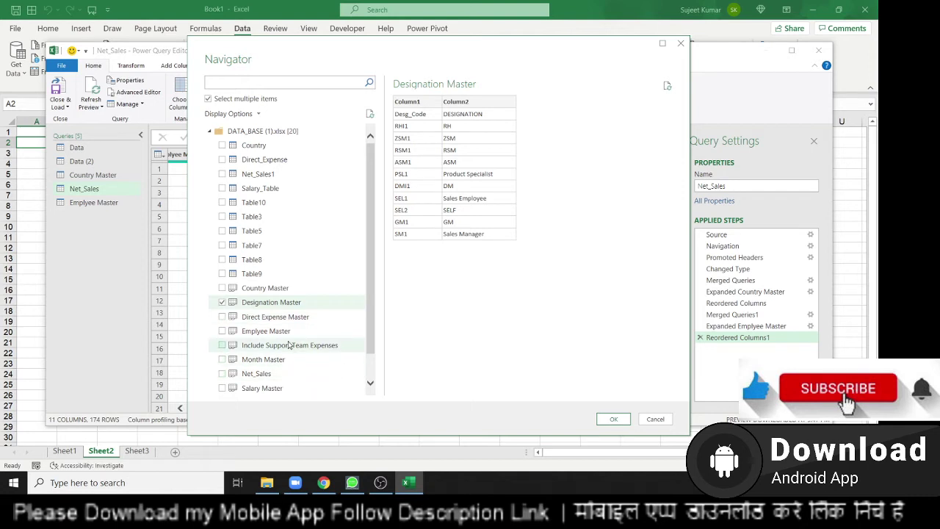
scroll(279, 386, "down", 1)
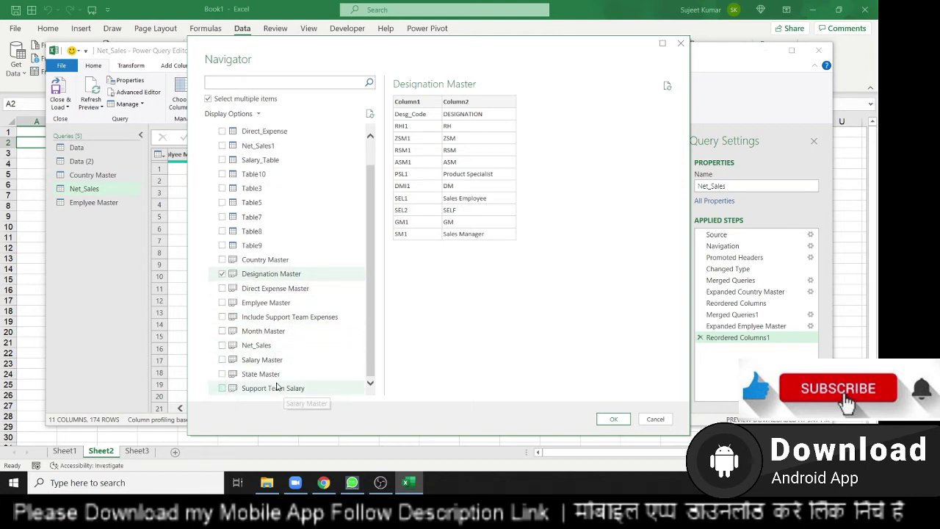
left_click(223, 374)
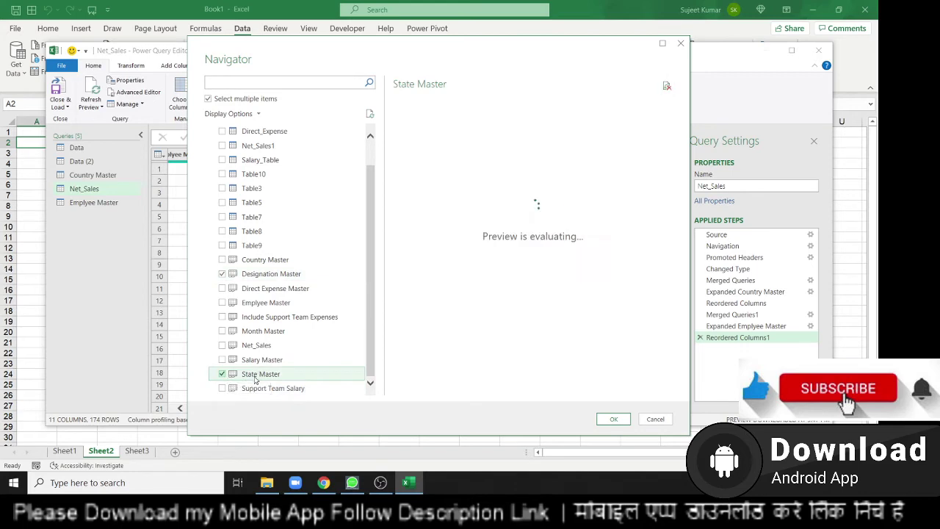
left_click(618, 423)
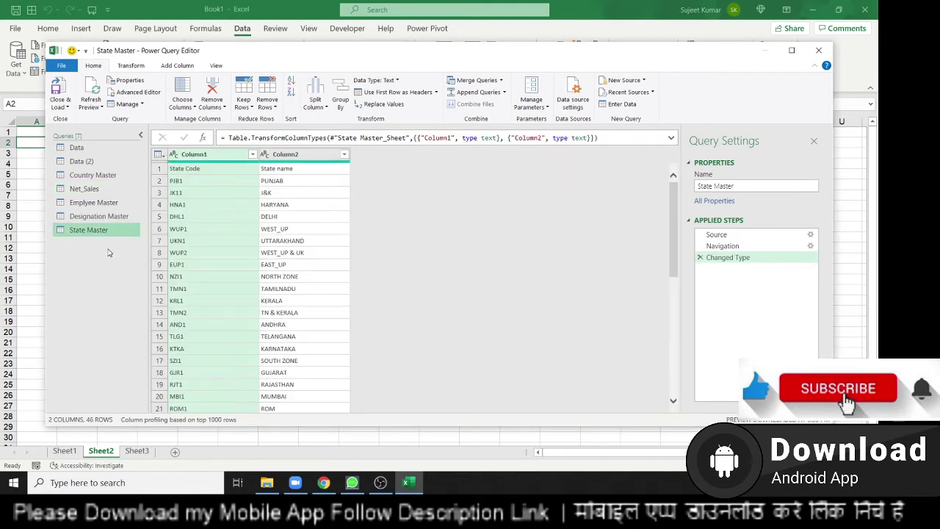
- Return to Net_Sales and dismiss the New Source menu without choosing a source
left_click(96, 190)
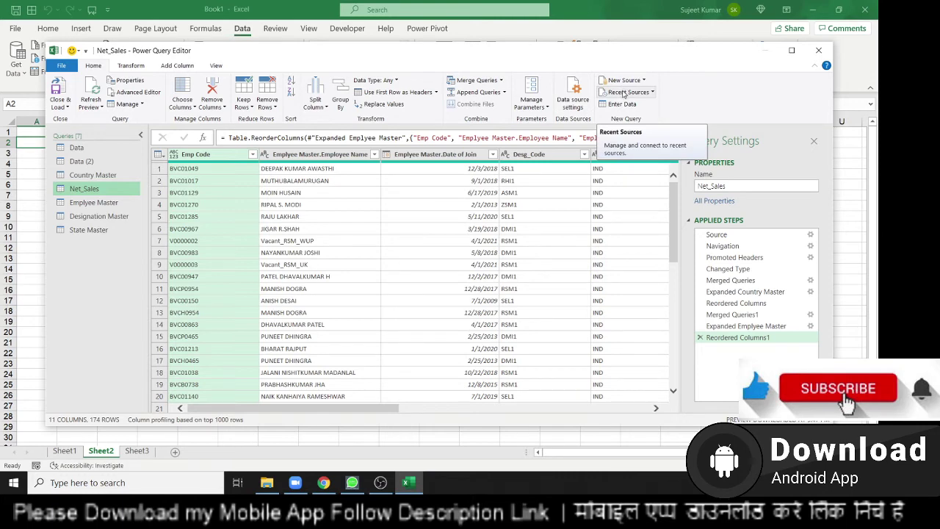
left_click(628, 80)
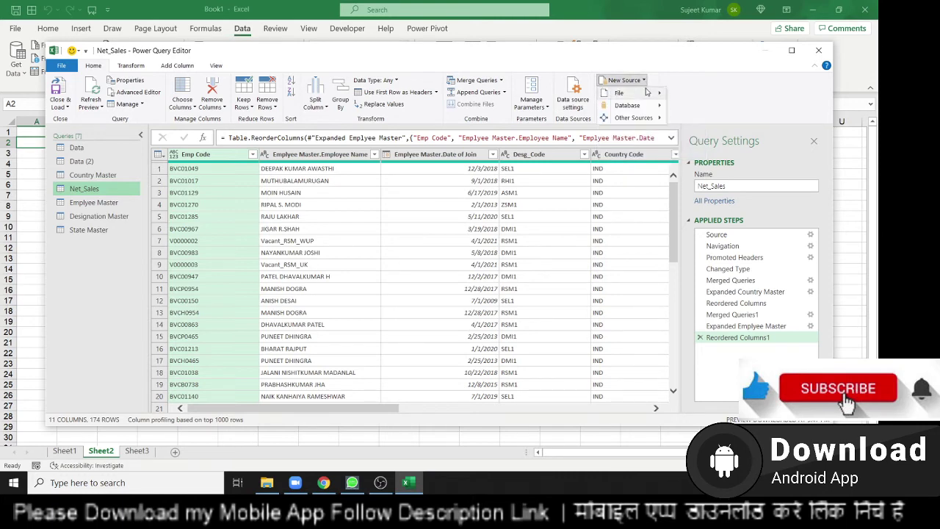
mouse_move(648, 96)
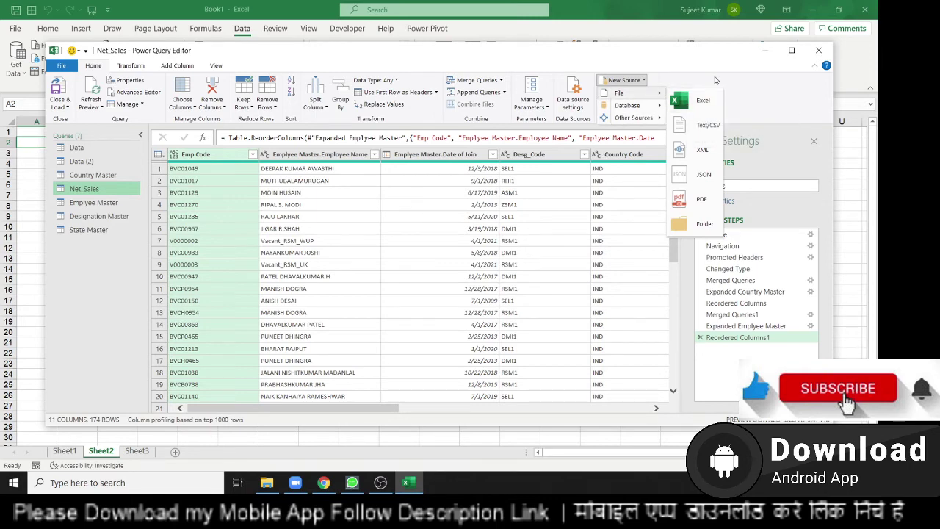
left_click(687, 103)
- Set up a merge of Net_Sales Desg_Code with Designation Master, then close without merging
left_click(474, 80)
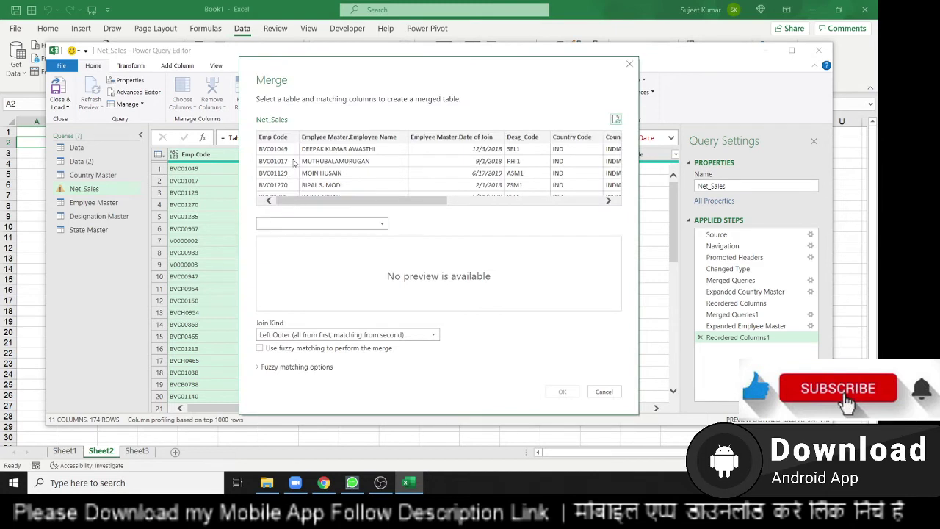
left_click_drag(360, 201, 421, 208)
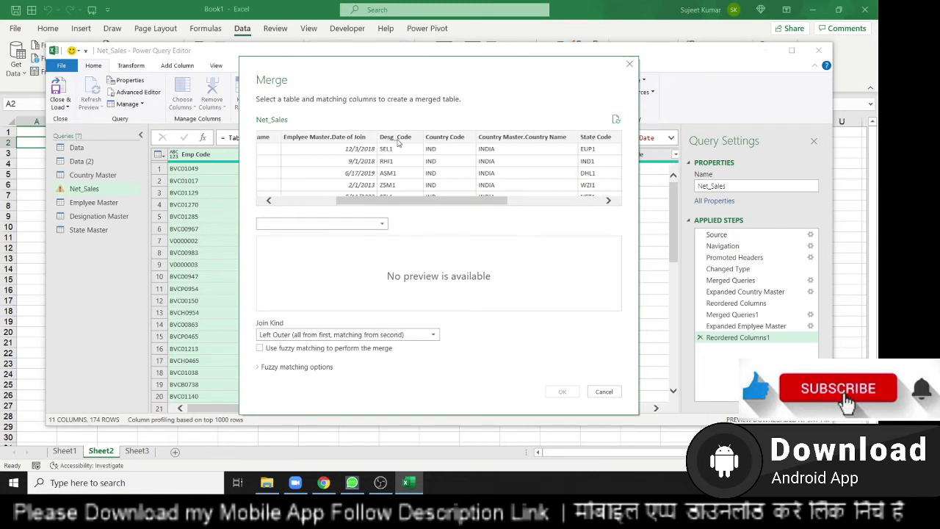
left_click(396, 142)
left_click(322, 220)
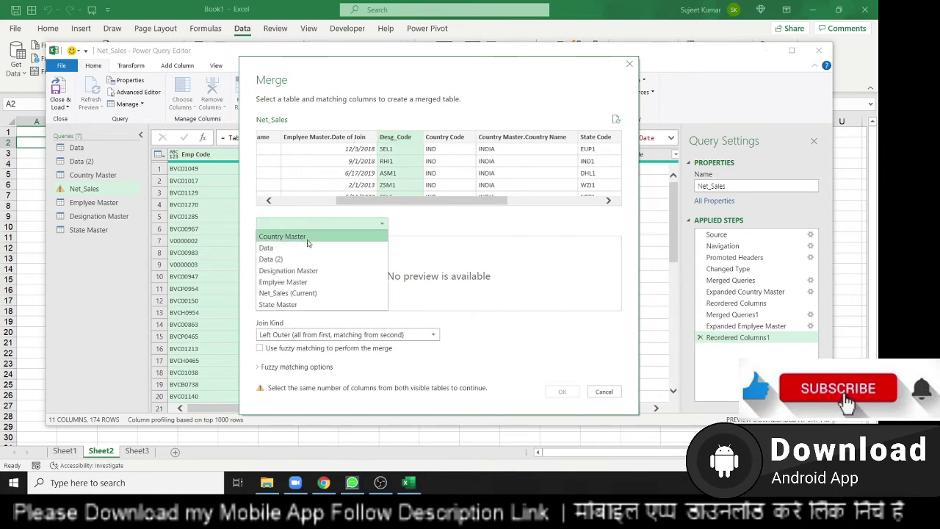
left_click(301, 272)
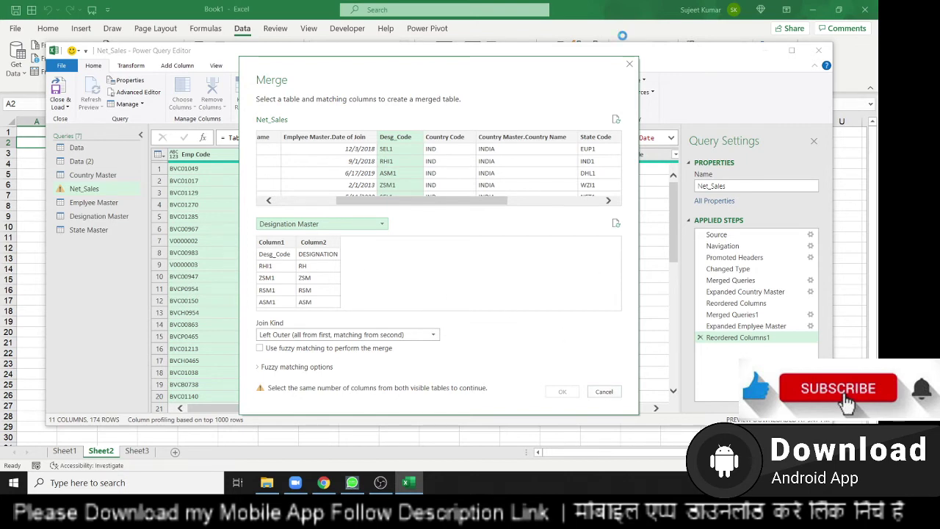
left_click(629, 66)
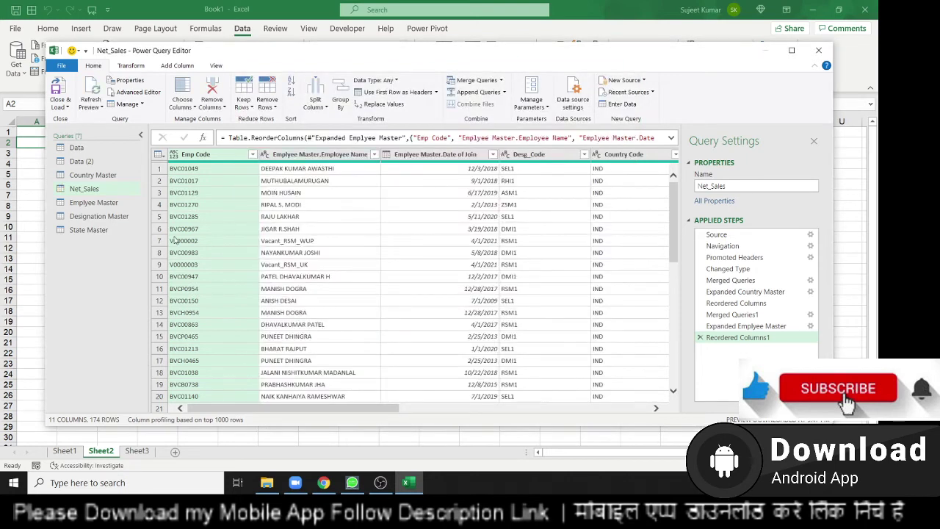
- Promote Designation Master's first row to headers (Desg_Code, DESIGNATION), then go back to Net_Sales
left_click(112, 217)
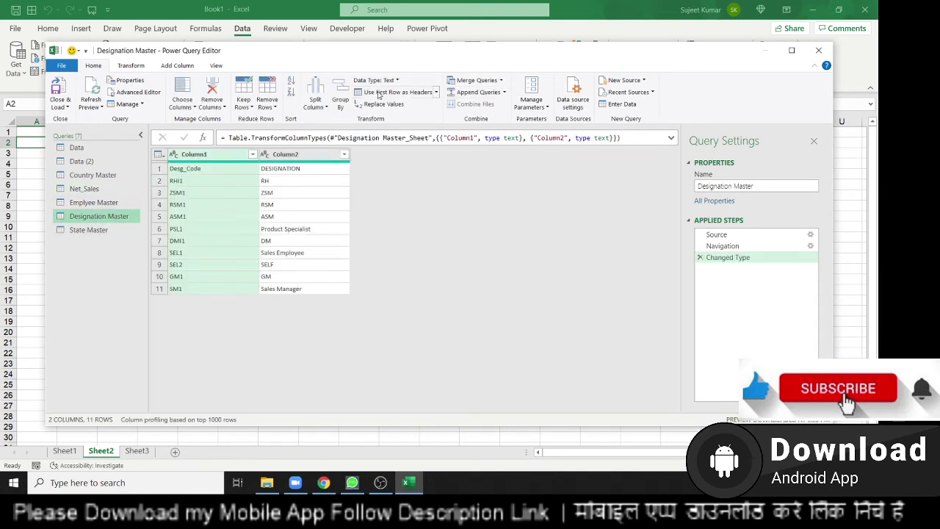
left_click(132, 69)
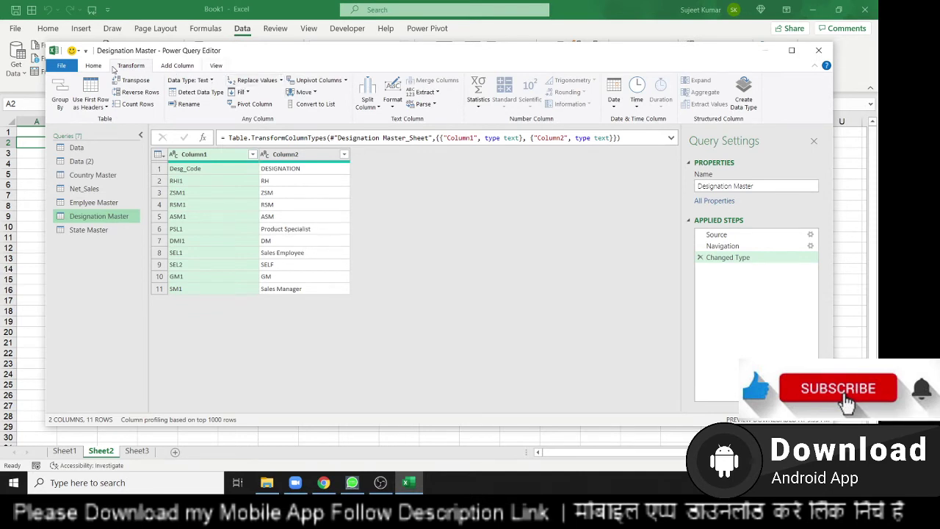
left_click(88, 66)
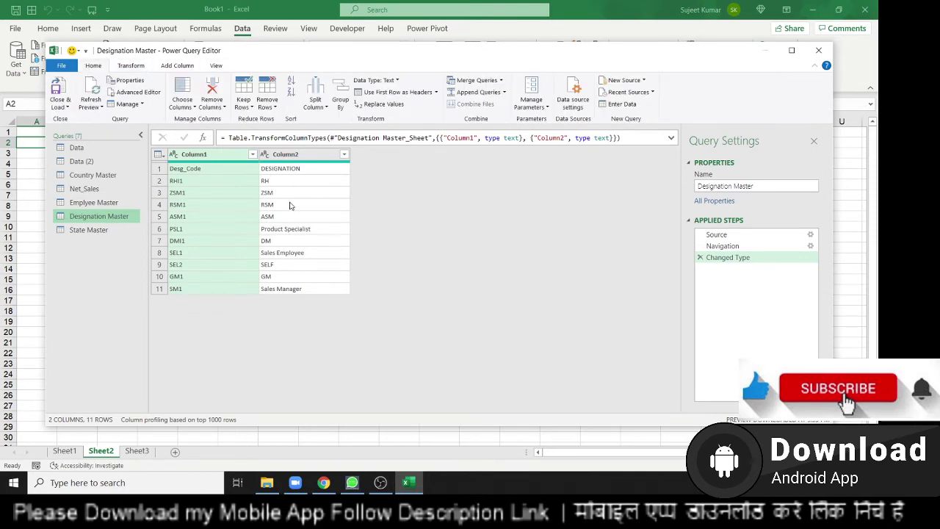
left_click(366, 94)
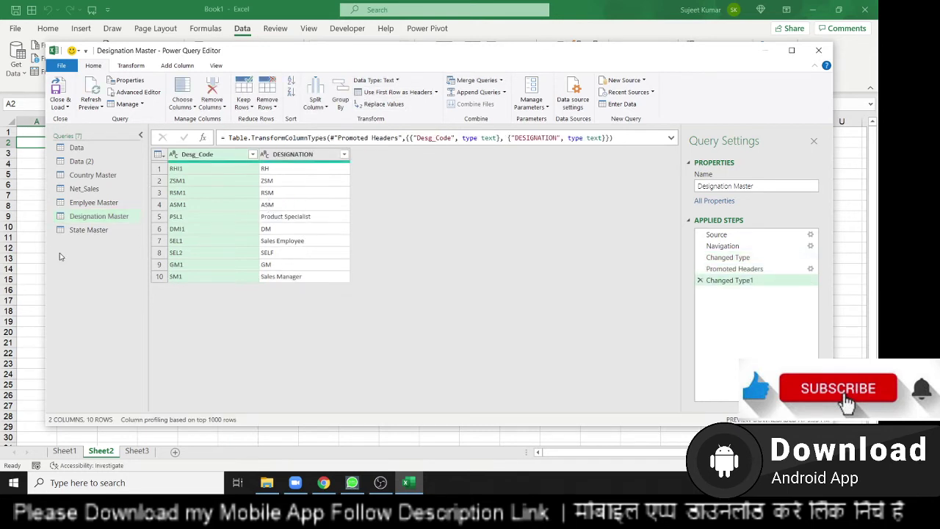
left_click(88, 190)
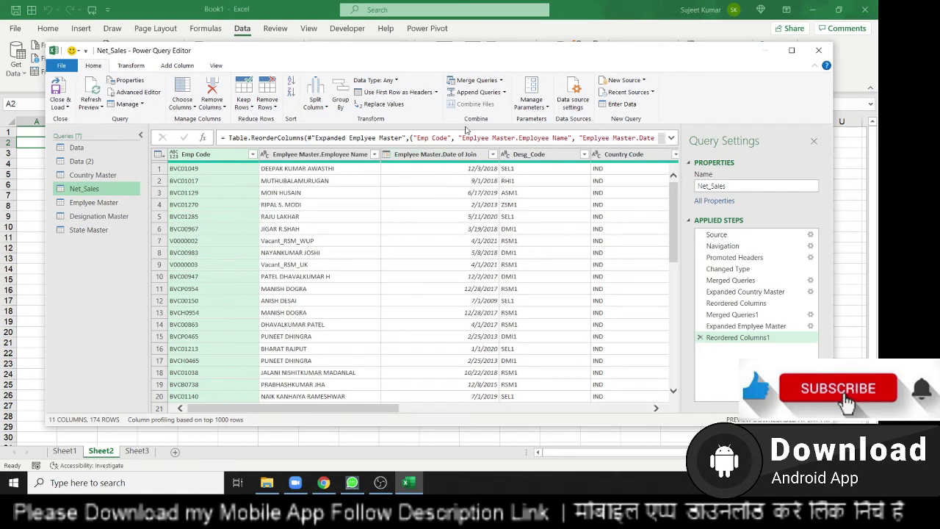
- Merge Designation Master into Net_Sales, matching Desg_Code in both tables
left_click(474, 80)
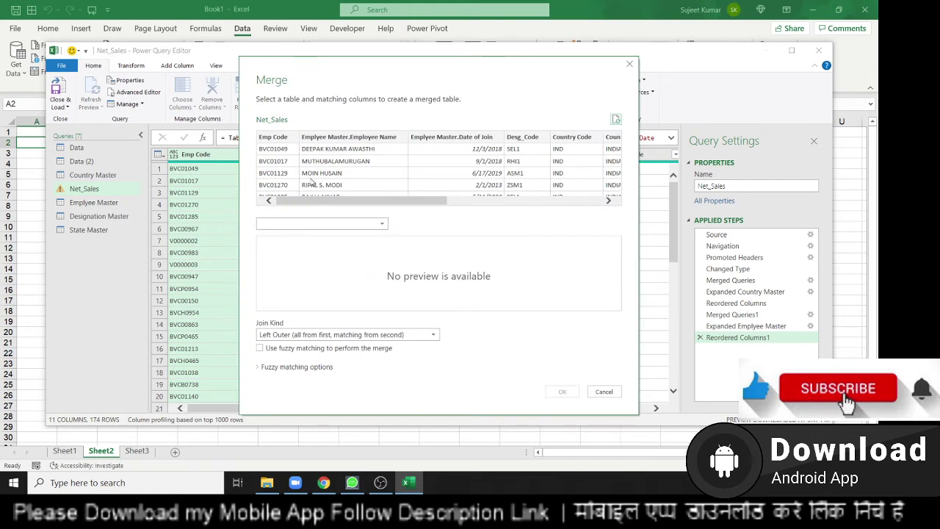
left_click_drag(334, 202, 388, 205)
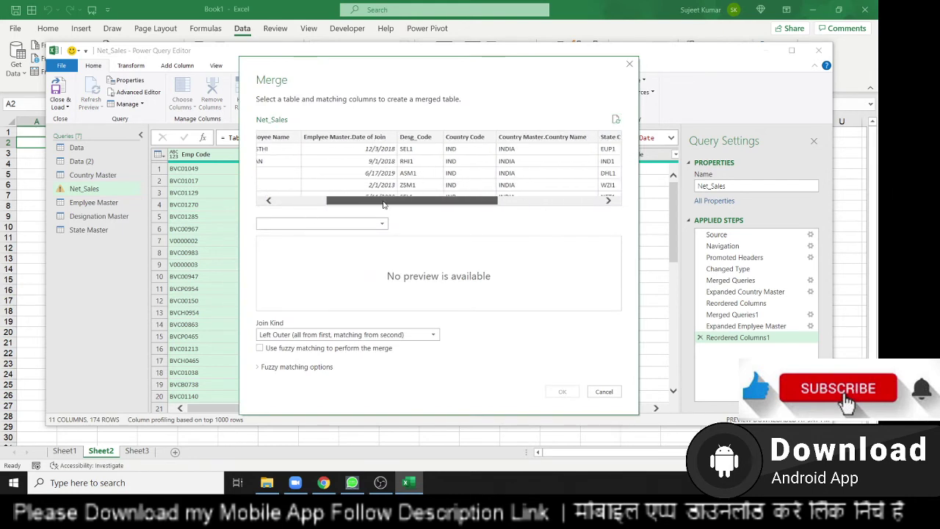
left_click(422, 144)
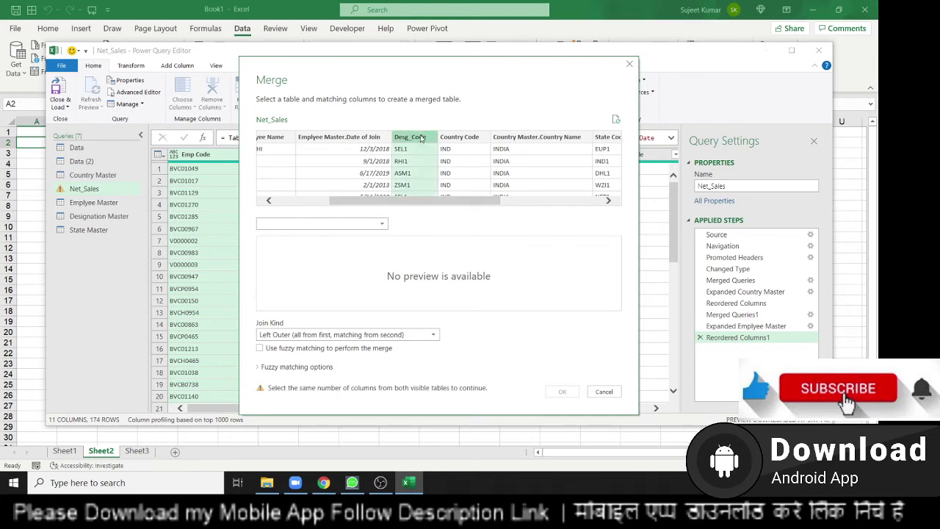
left_click(343, 227)
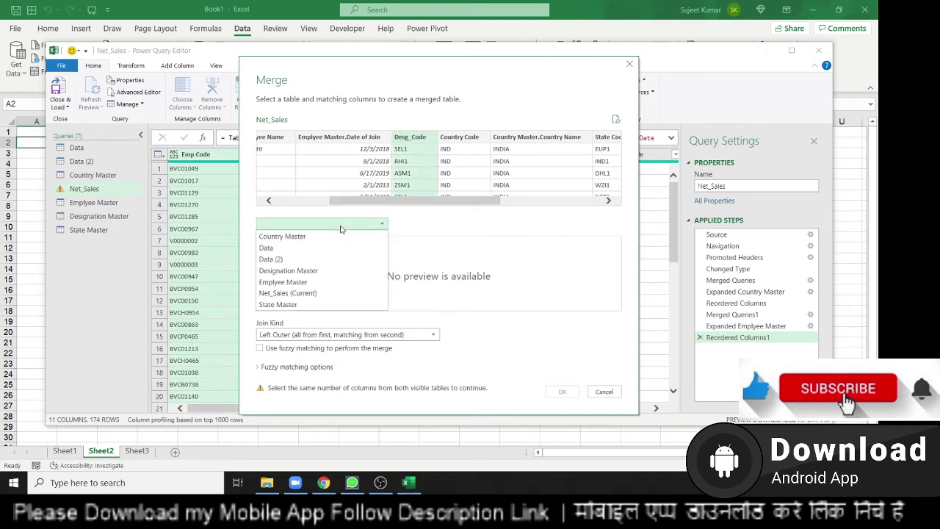
left_click(321, 271)
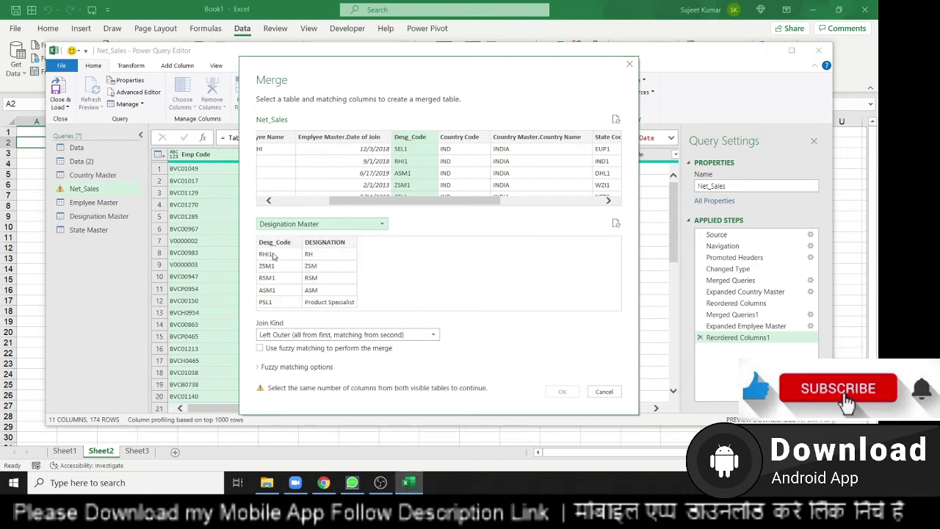
left_click(272, 250)
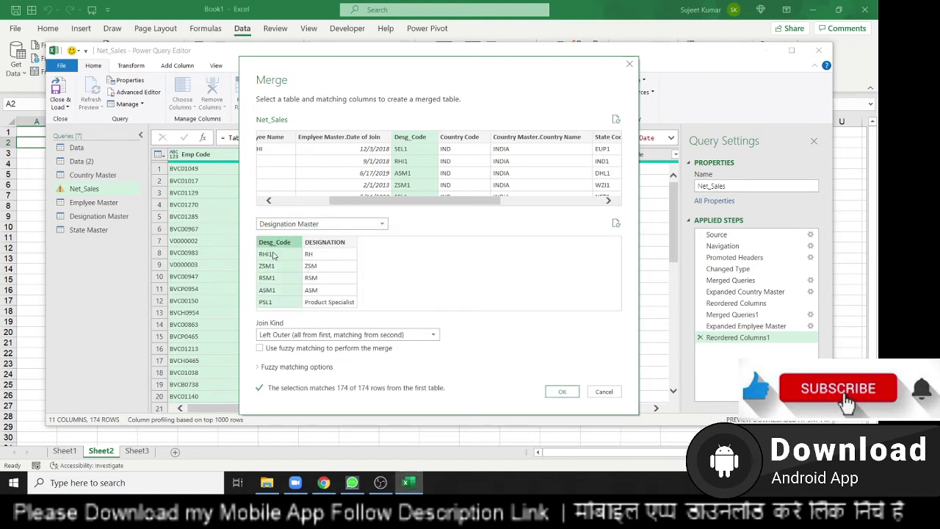
left_click(563, 391)
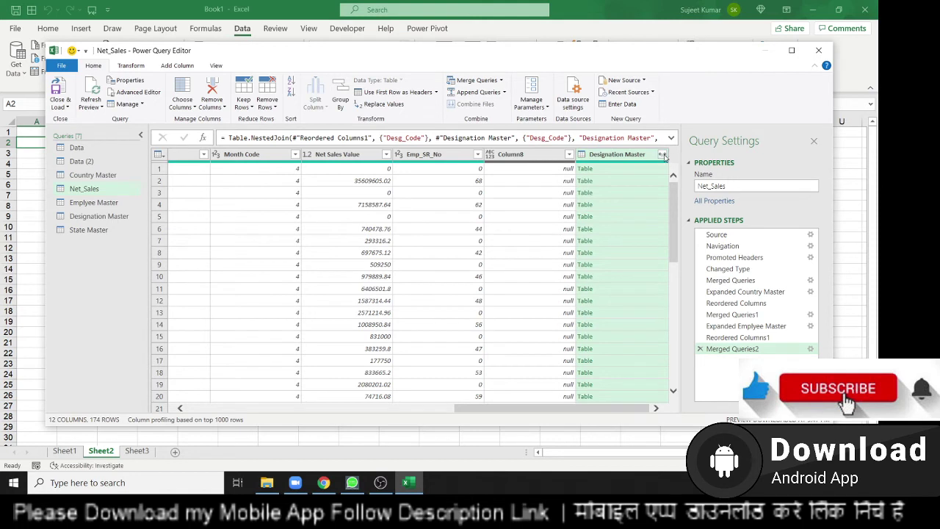
- Expand the Designation Master column to bring in only DESIGNATION
left_click(662, 155)
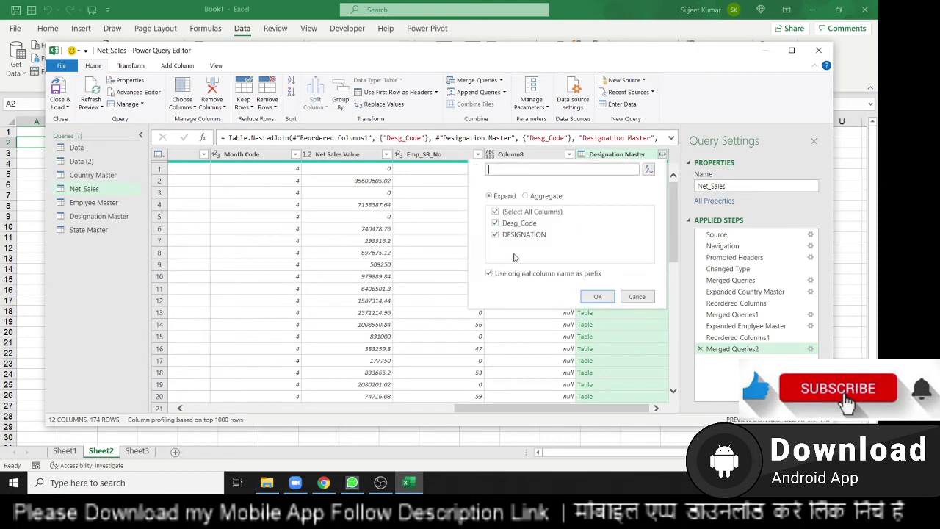
left_click(496, 223)
left_click(495, 235)
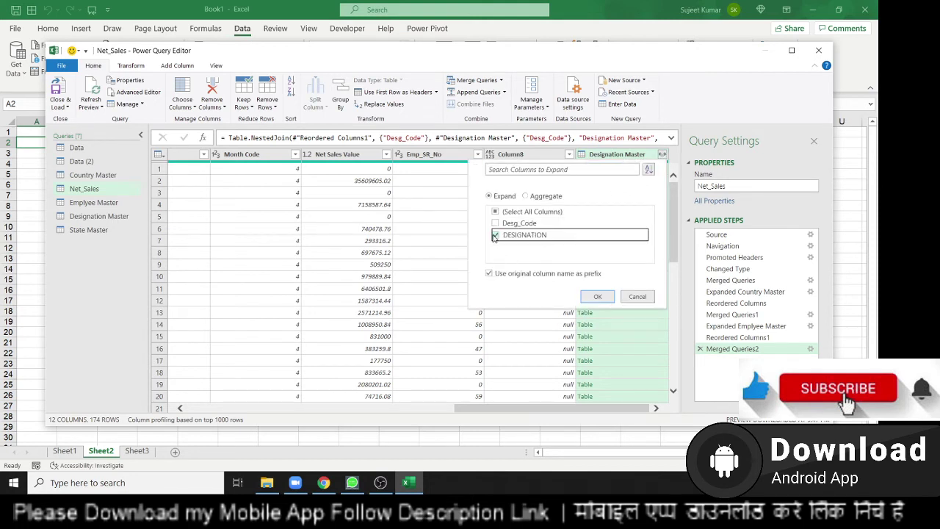
left_click(596, 295)
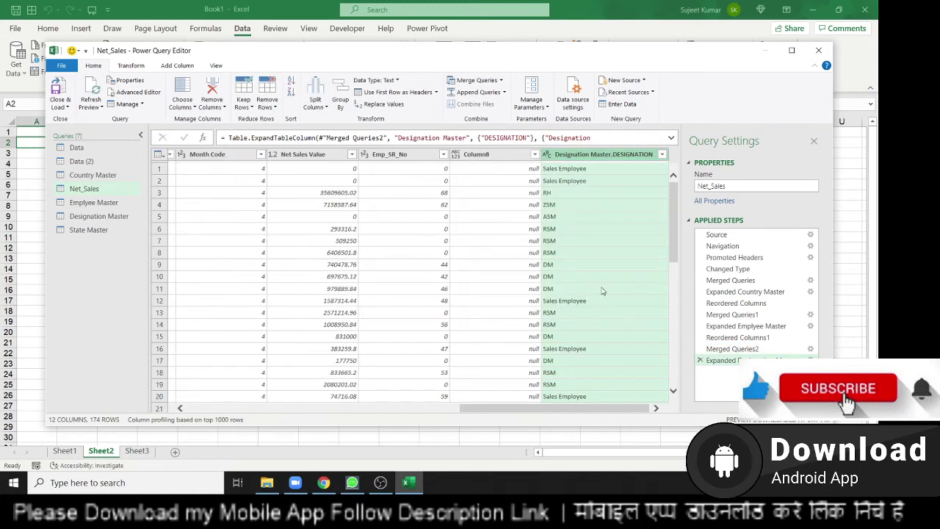
- Move the Designation Master.DESIGNATION column right after Desg_Code
mouse_move(591, 160)
left_mouse_down()
mouse_move(69, 140)
mouse_move(146, 153)
mouse_move(150, 169)
left_mouse_up()
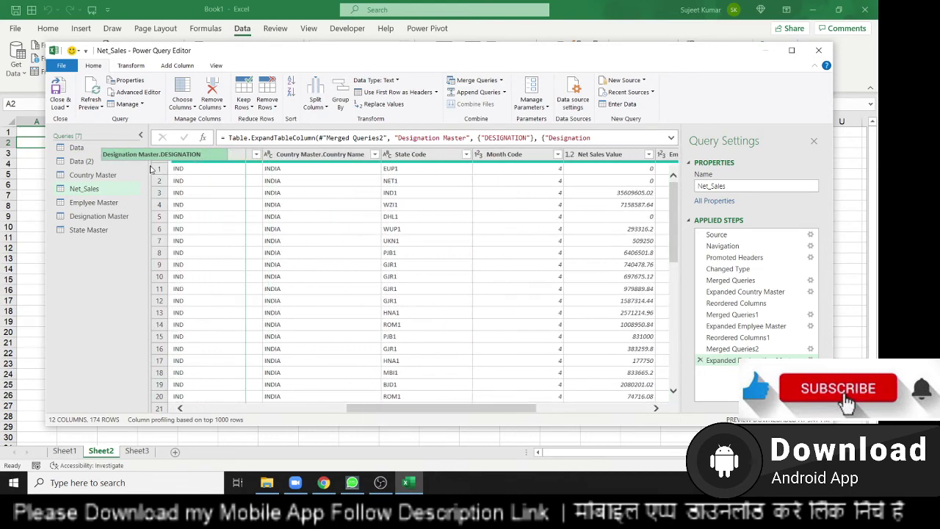
mouse_move(150, 169)
left_mouse_down()
mouse_move(379, 192)
mouse_move(286, 199)
left_mouse_up()
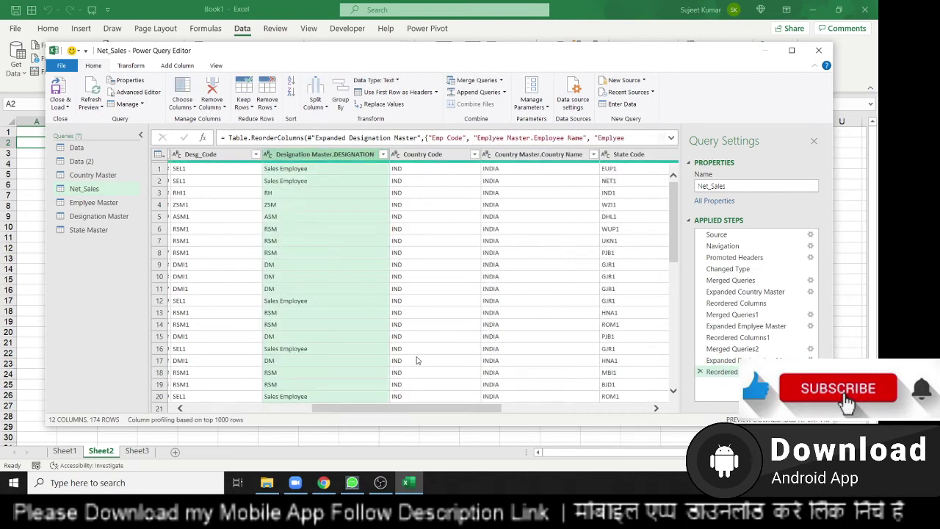
left_click_drag(426, 413, 635, 413)
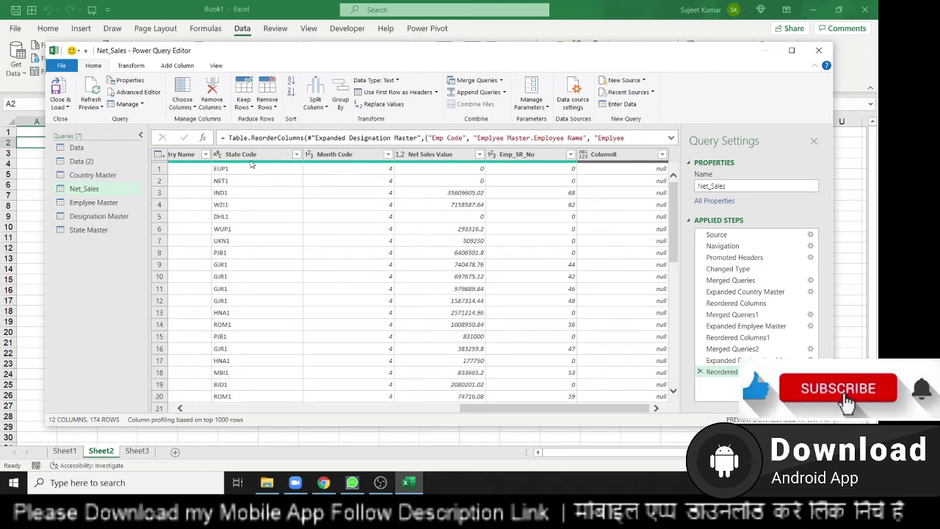
left_click(265, 198)
left_click(645, 81)
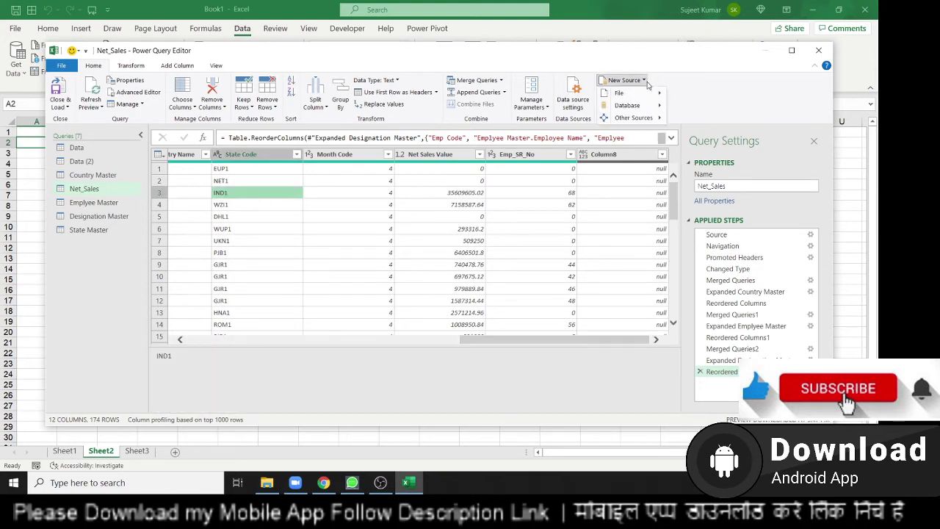
mouse_move(654, 95)
left_click(688, 105)
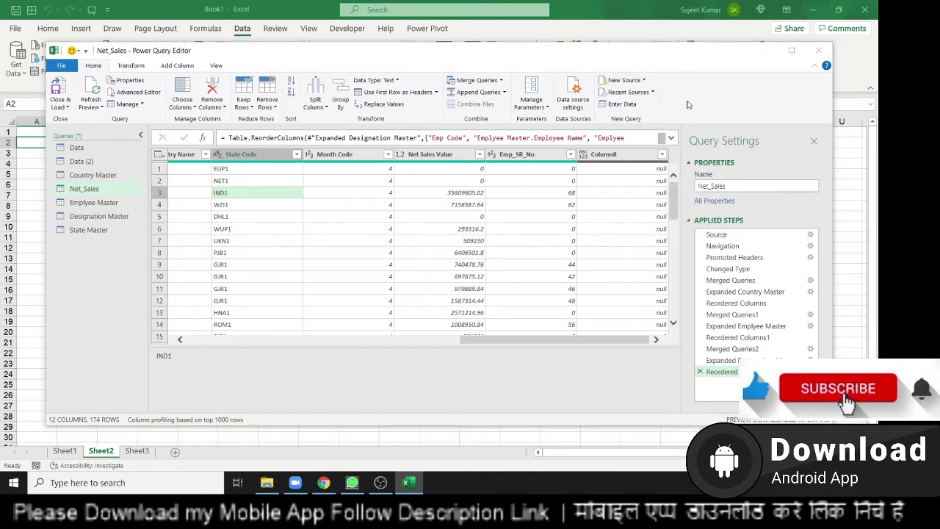
left_click(435, 214)
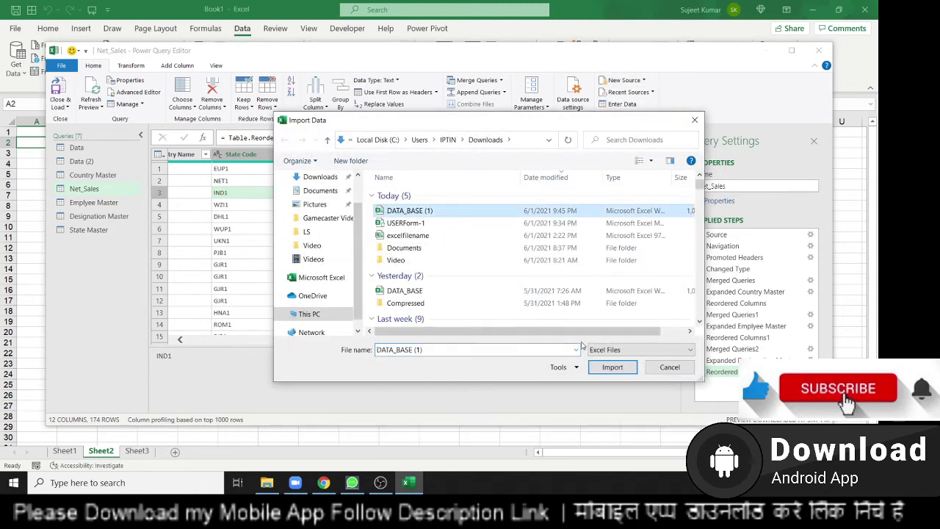
left_click(602, 368)
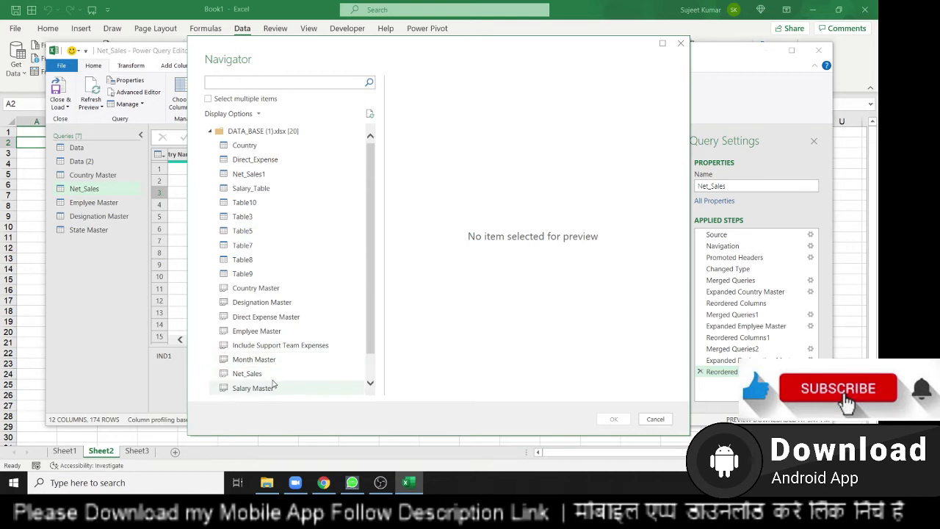
scroll(266, 371, "down", 1)
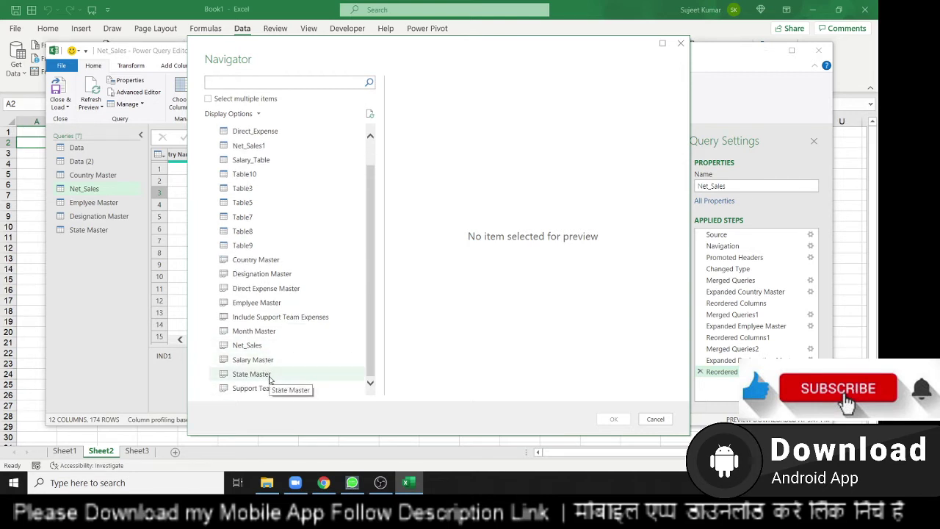
left_click(682, 44)
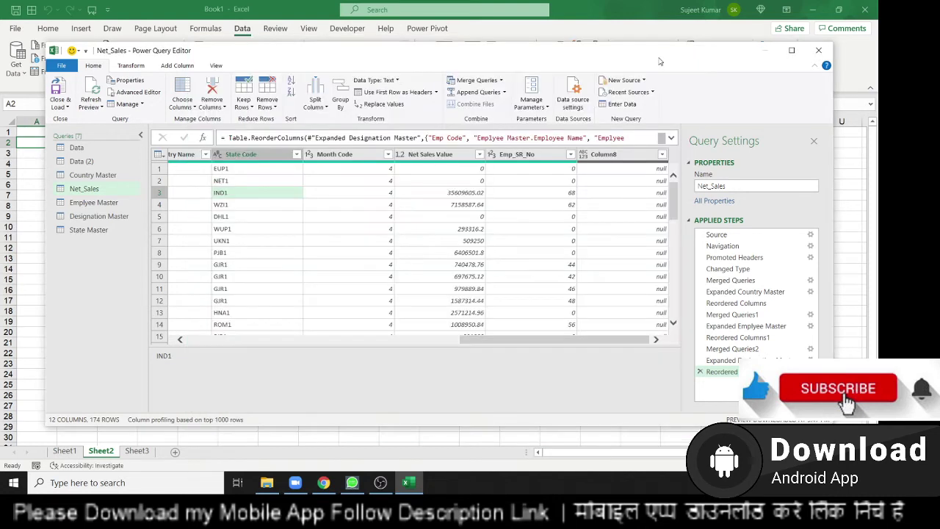
- Set up a merge of State Master into Net_Sales on State Code, then cancel it
left_click(474, 80)
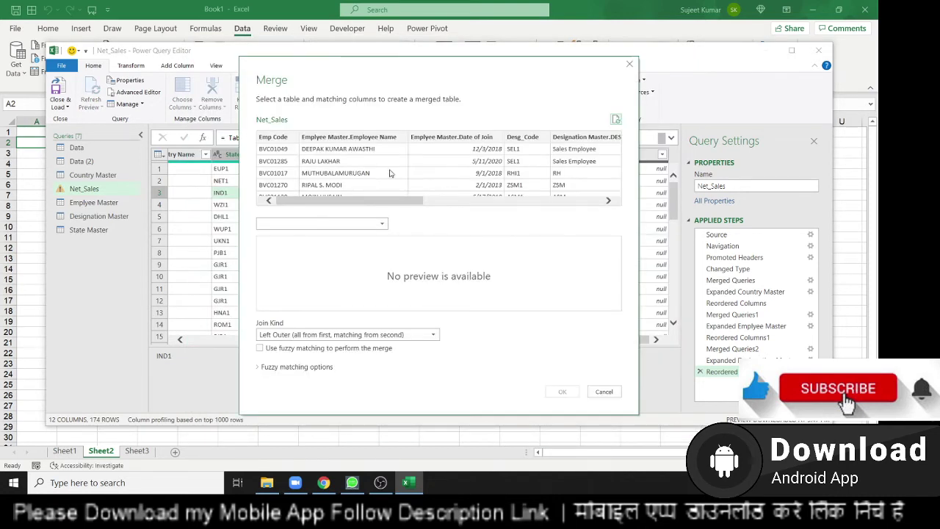
left_click_drag(373, 200, 473, 207)
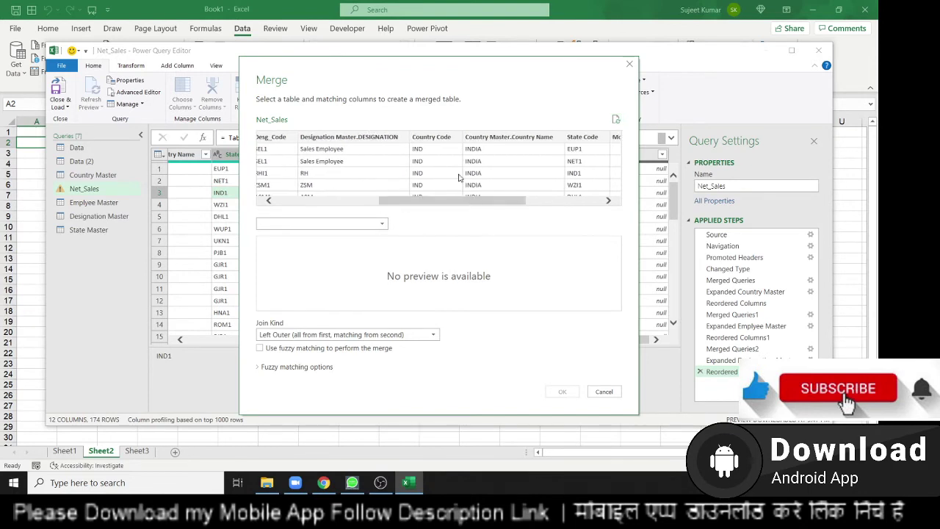
left_click(589, 138)
left_click(311, 224)
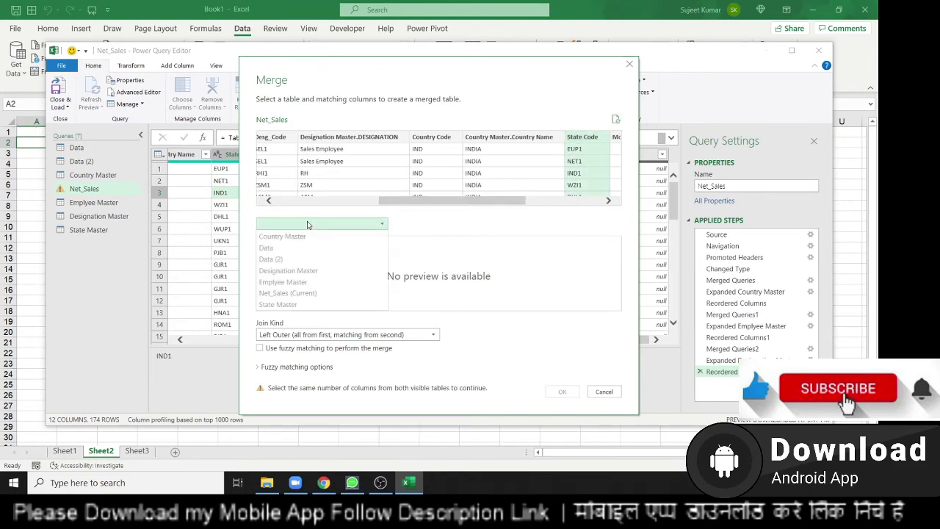
left_click(316, 304)
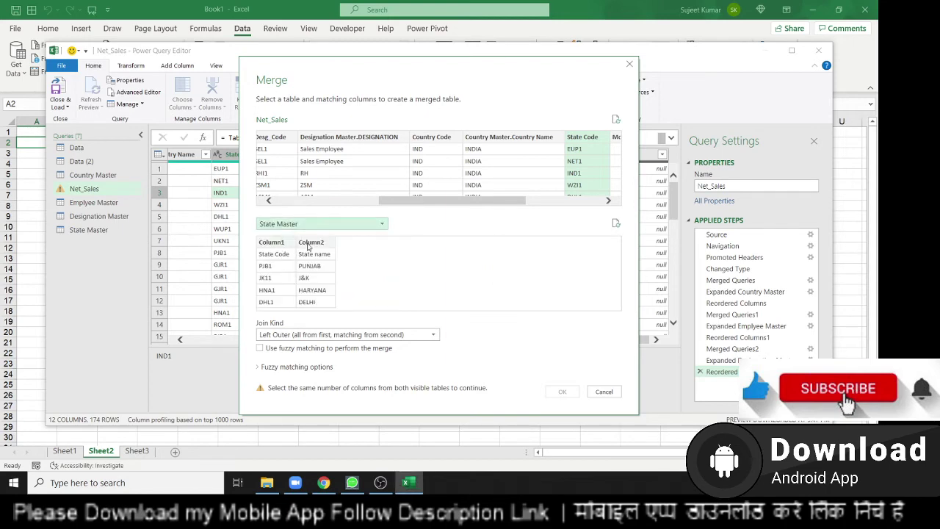
left_click(604, 391)
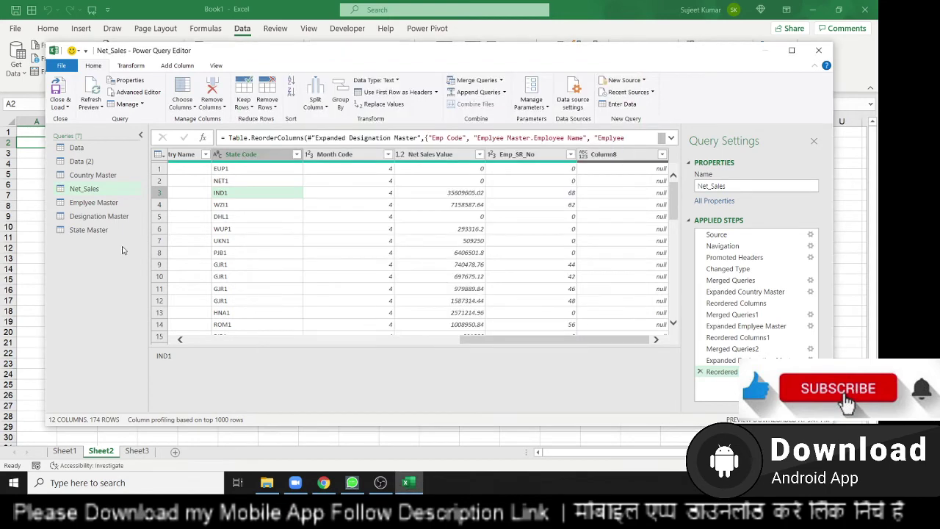
- Promote State Master's first row to headers (State Code, State name) and go back to Net_Sales
left_click(88, 229)
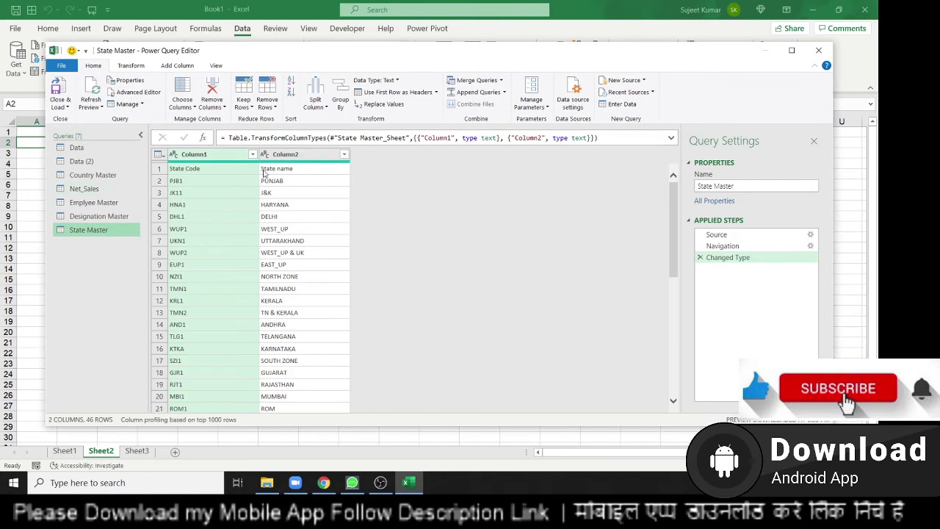
left_click(390, 91)
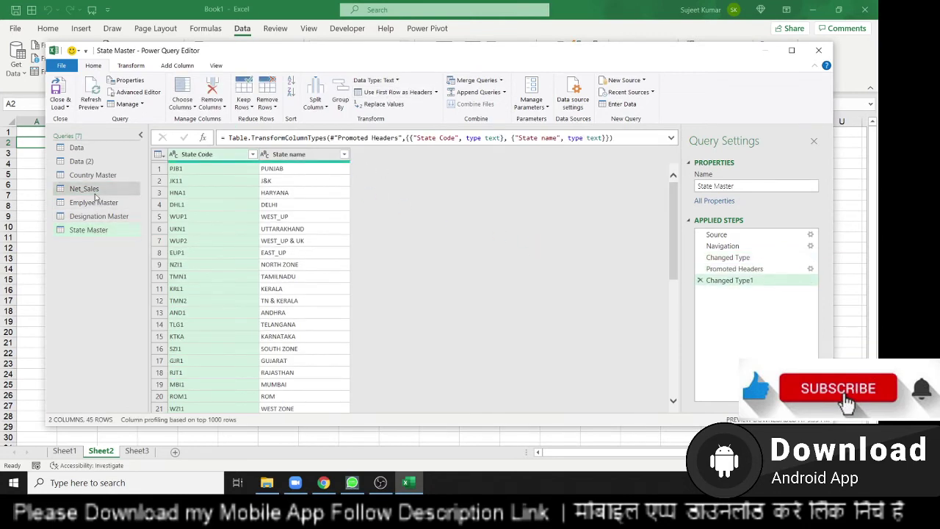
left_click(117, 189)
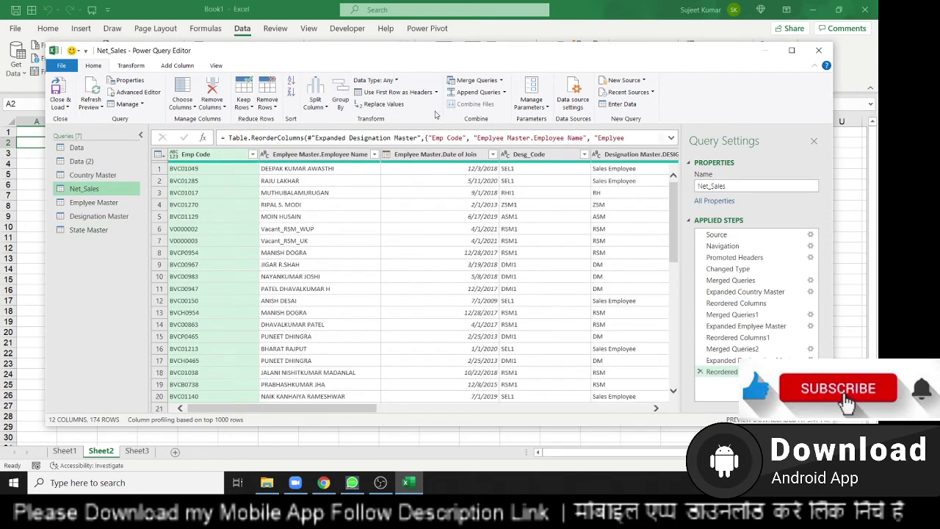
- Merge State Master into Net_Sales, matching Net_Sales' State Code to State Master's State name
left_click(470, 80)
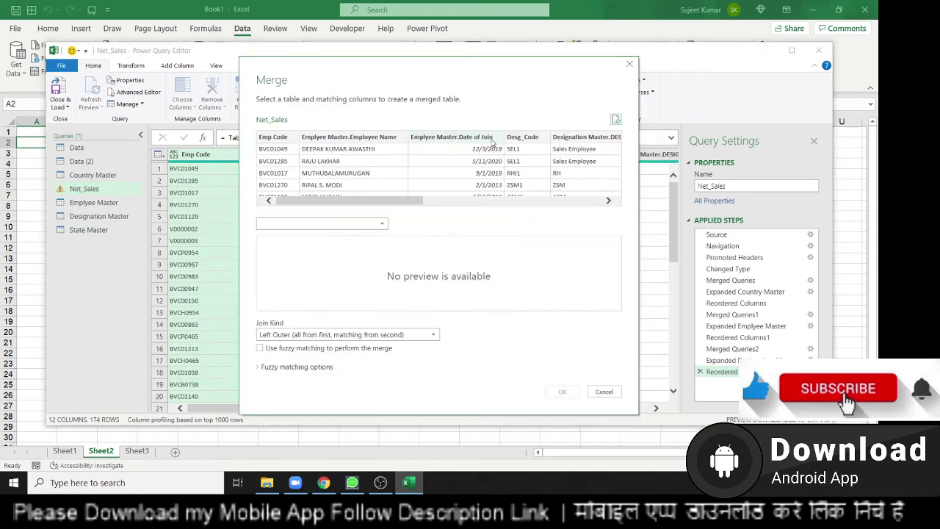
left_click_drag(372, 203, 477, 211)
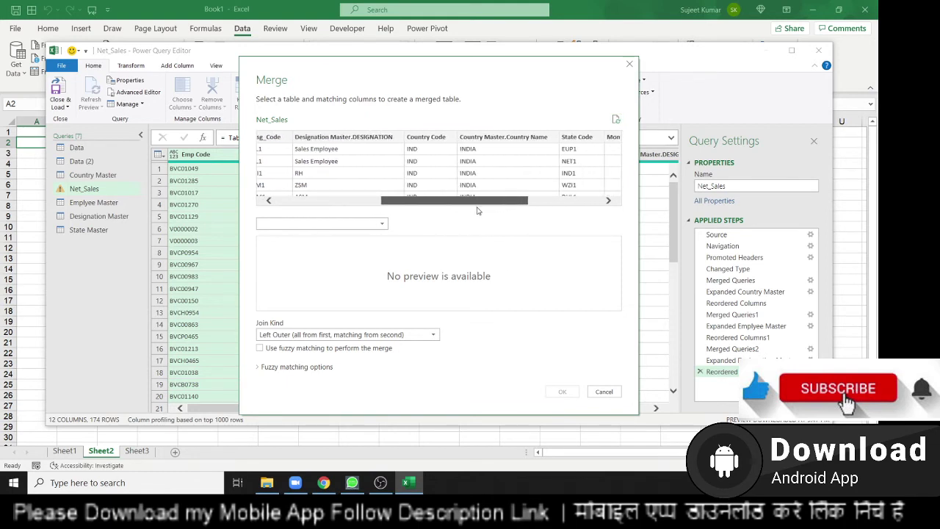
left_click(576, 136)
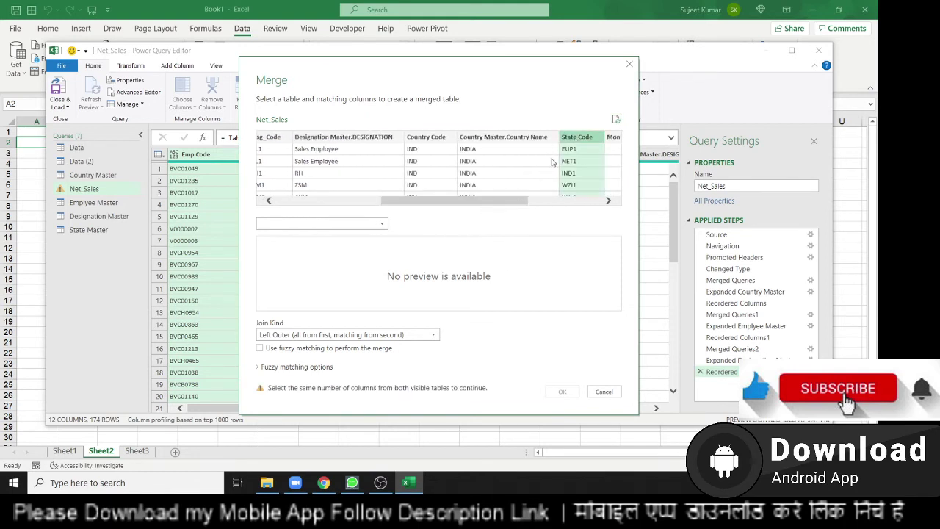
left_click(359, 223)
left_click(305, 304)
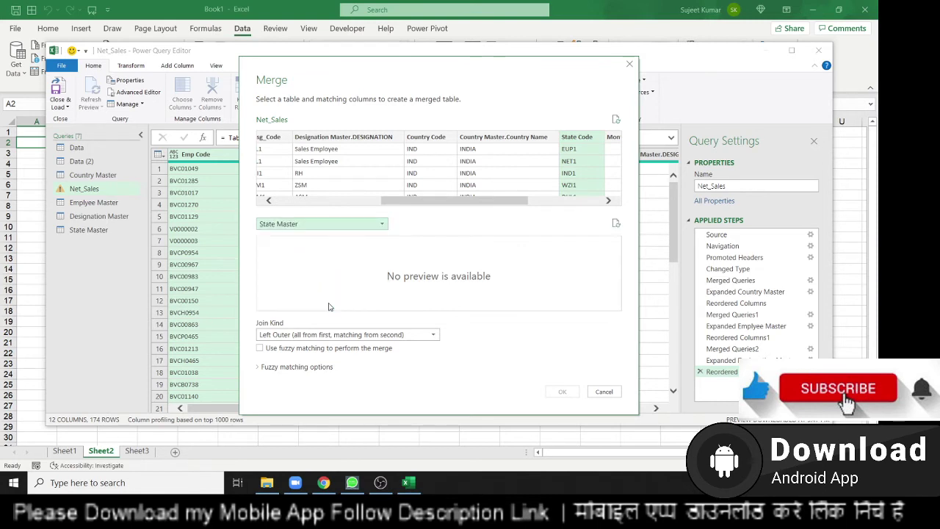
left_click(320, 243)
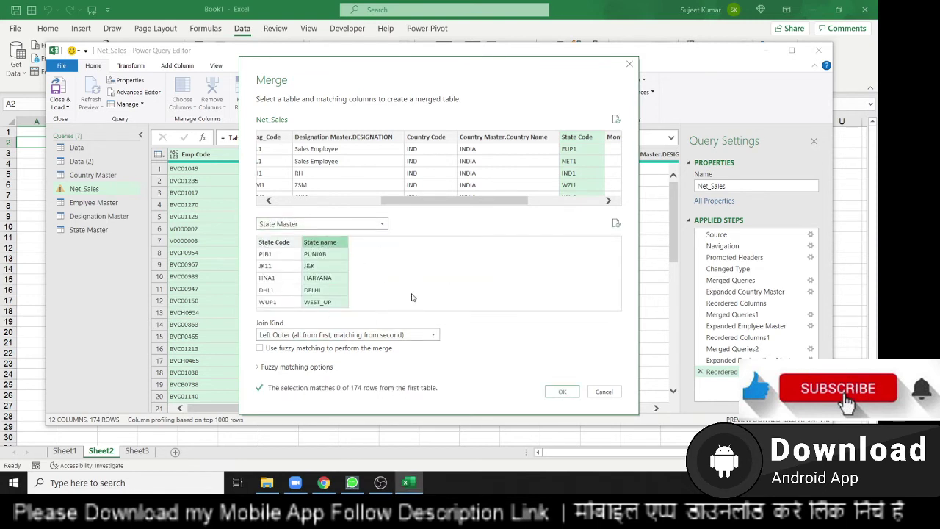
left_click(561, 392)
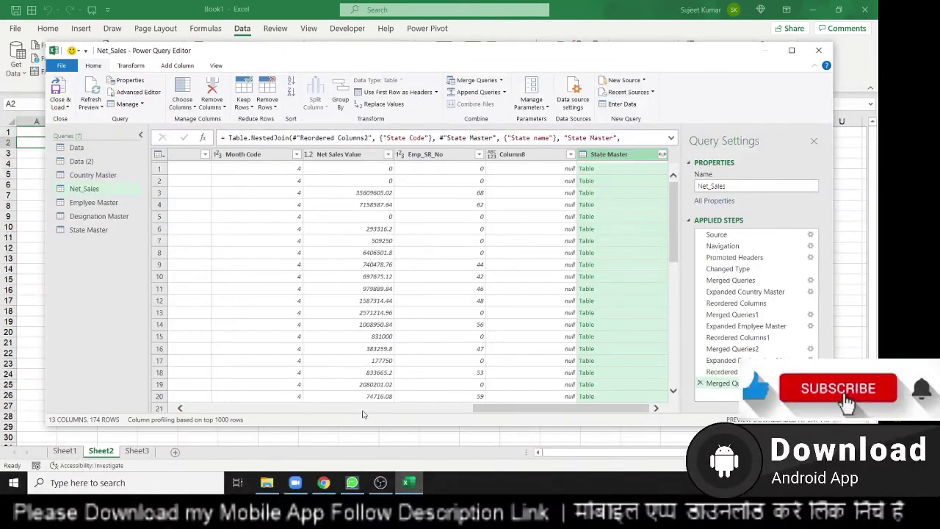
- Expand State Master to only State name and place that column right after State Code
left_click(664, 154)
left_click(514, 223)
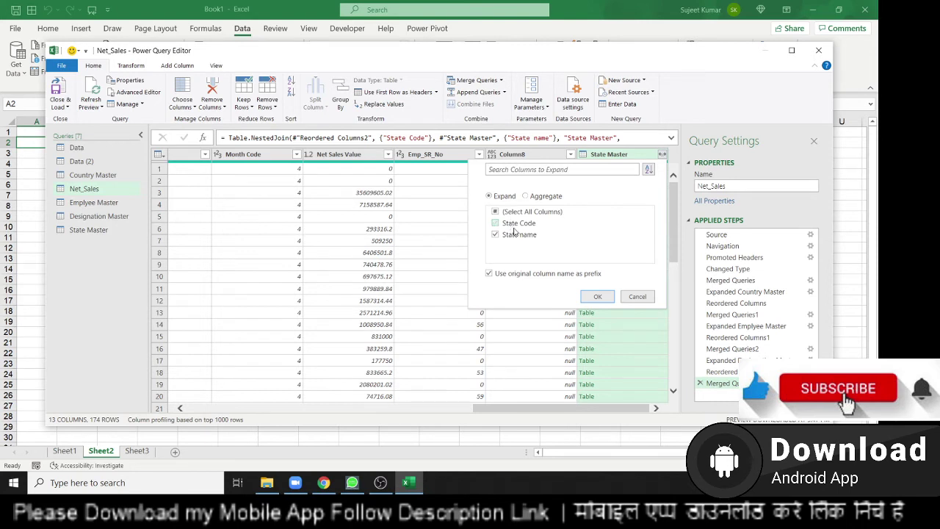
left_click(604, 299)
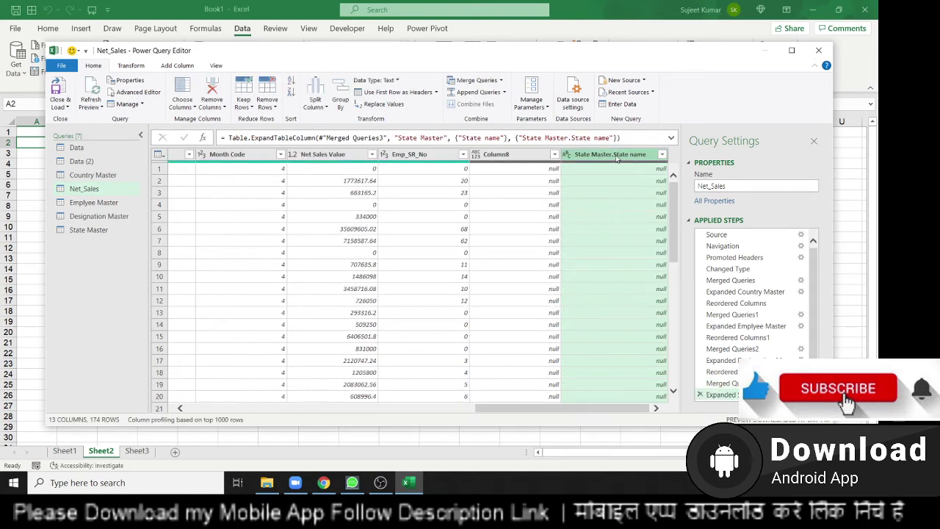
mouse_move(617, 160)
left_mouse_down()
mouse_move(274, 138)
mouse_move(144, 149)
left_mouse_up()
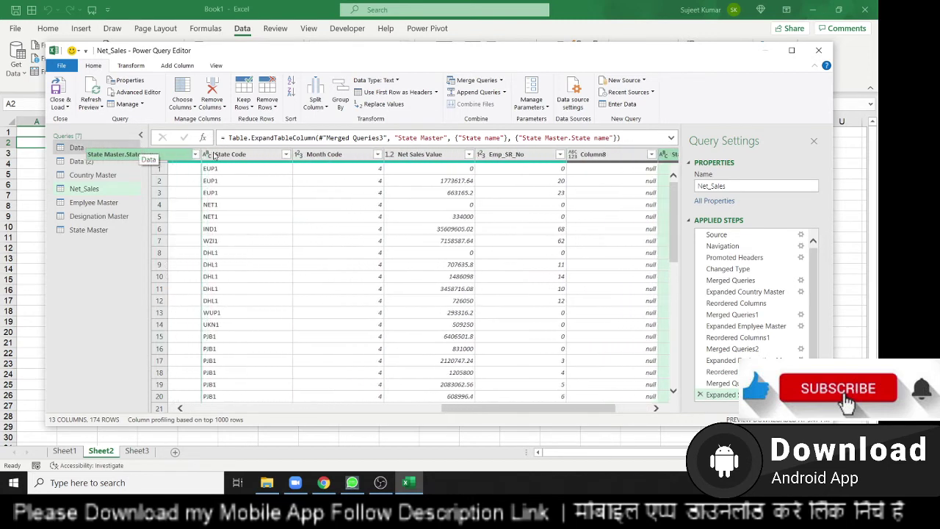
left_click_drag(141, 147, 340, 180)
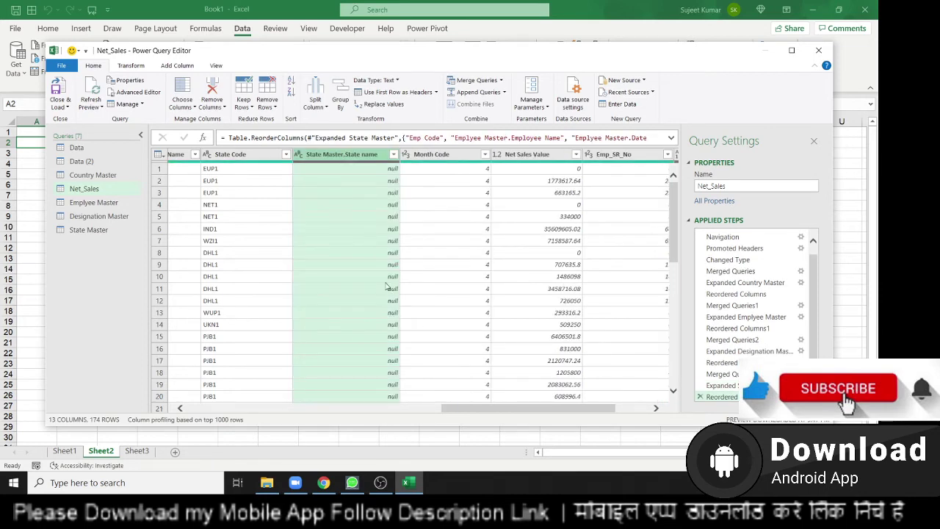
- Inspect the State Code and State Master.State name values, closing the filter list unchanged
left_click(278, 213)
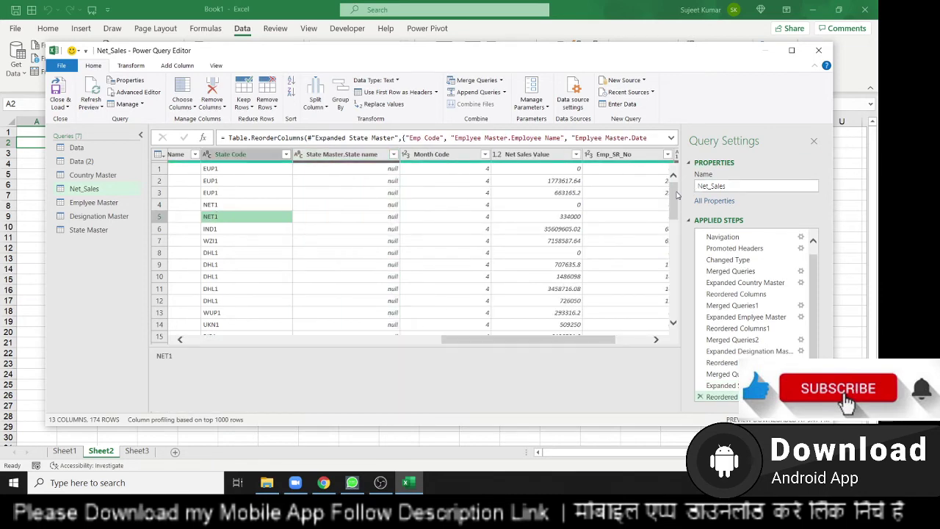
mouse_move(674, 195)
left_mouse_down()
mouse_move(691, 339)
mouse_move(673, 180)
left_mouse_up()
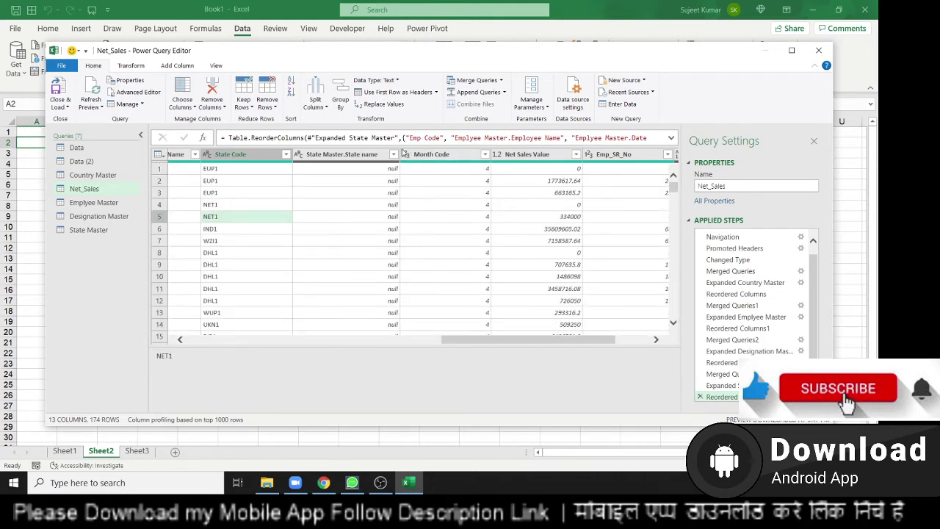
left_click(393, 156)
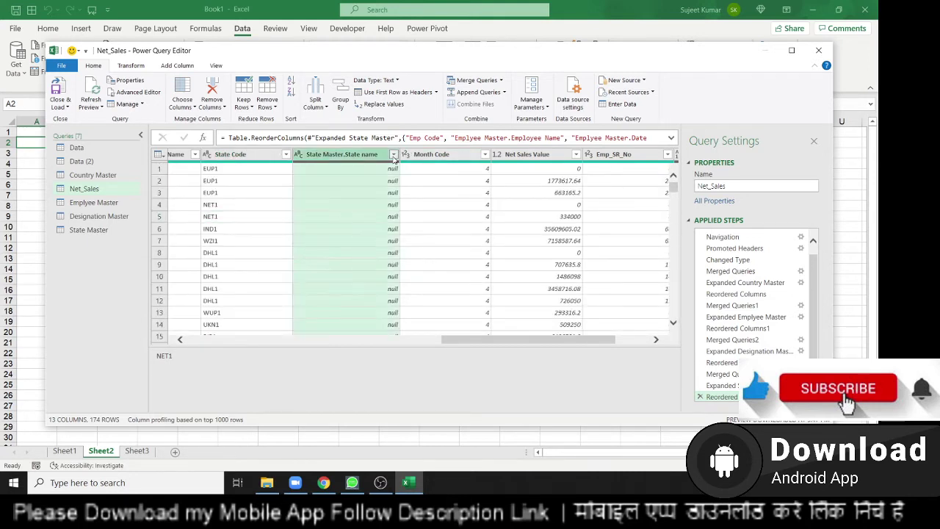
left_click(394, 156)
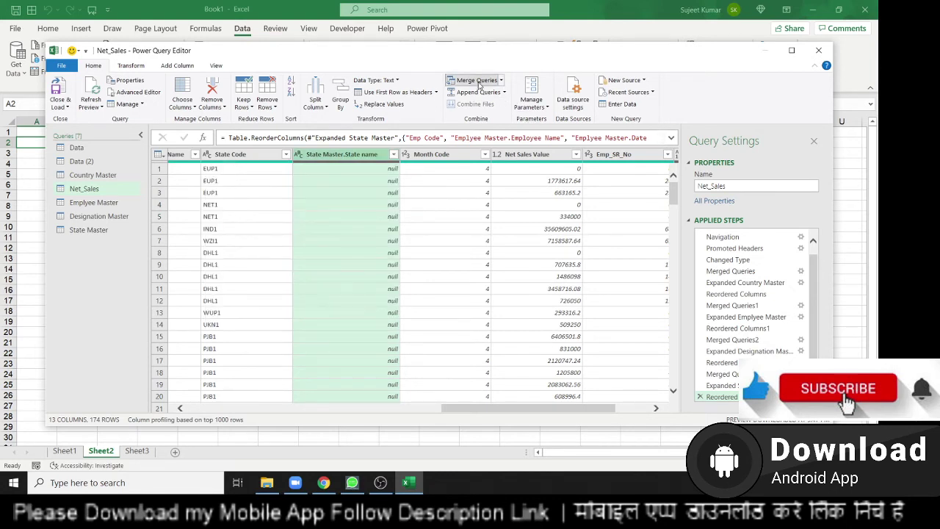
left_click(476, 80)
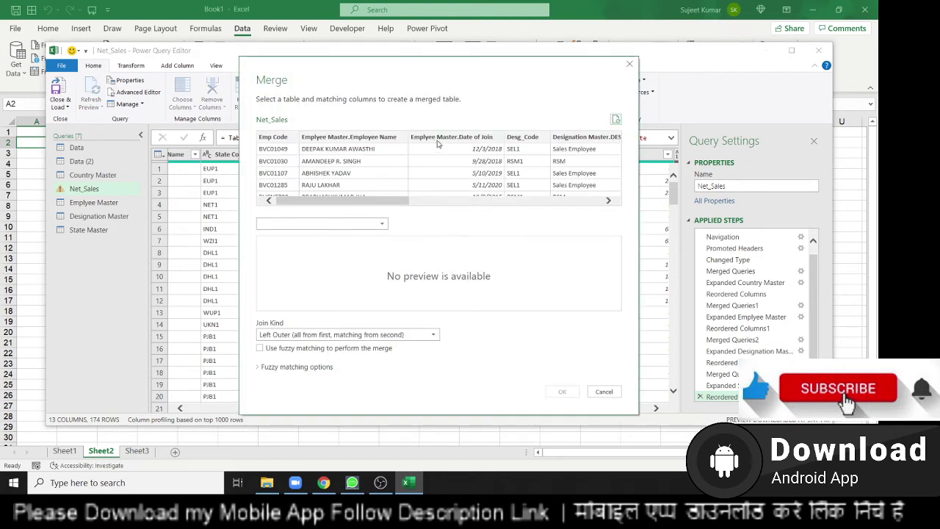
left_click_drag(407, 198, 539, 199)
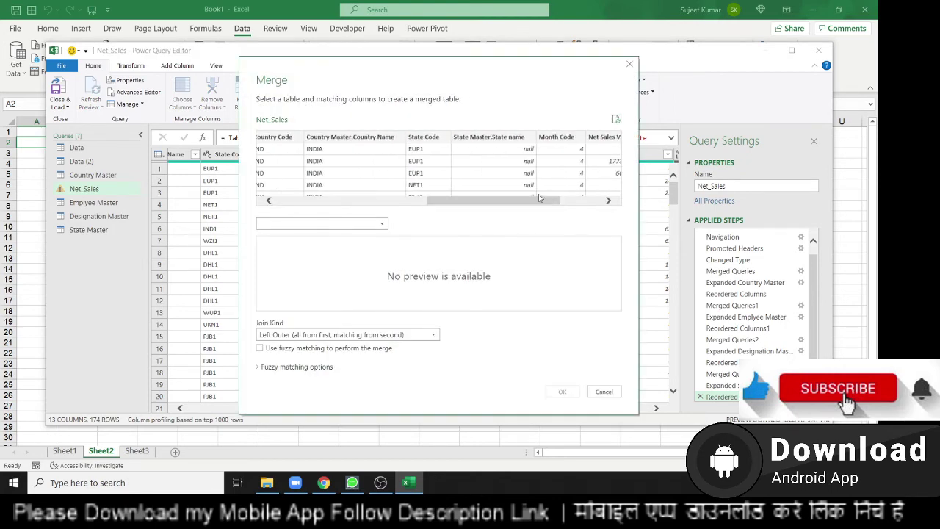
left_click(428, 140)
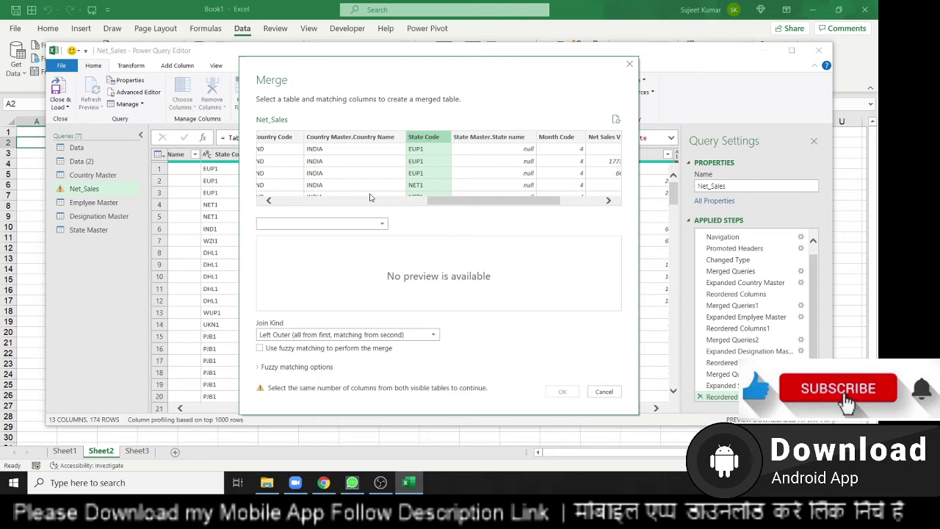
left_click(346, 223)
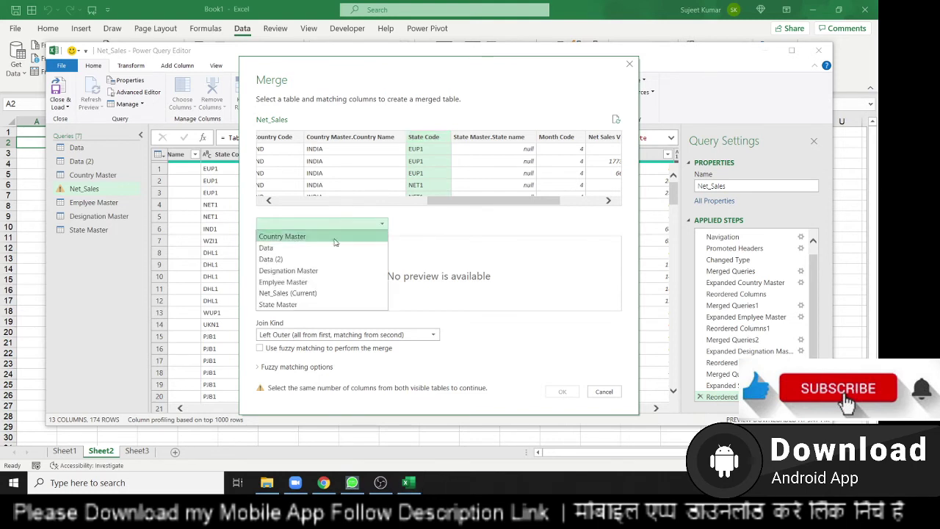
left_click(323, 304)
left_click(280, 247)
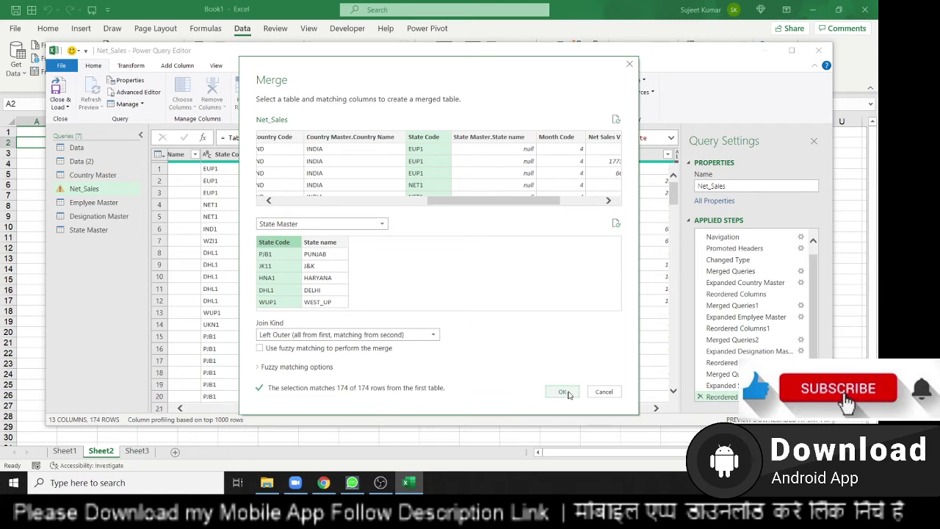
left_click(615, 393)
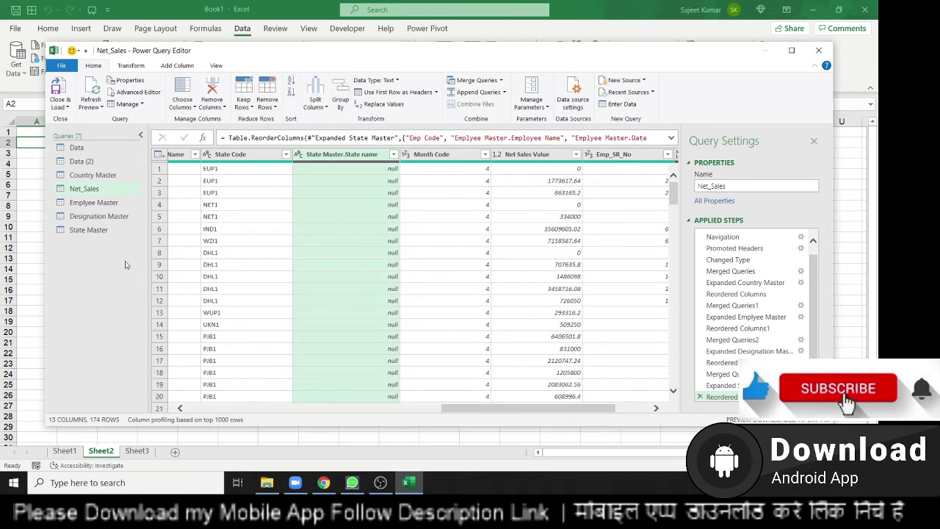
- Add a new Excel workbook source, opening DATA_BASE (1).xlsx from Downloads in the Navigator
left_click(626, 80)
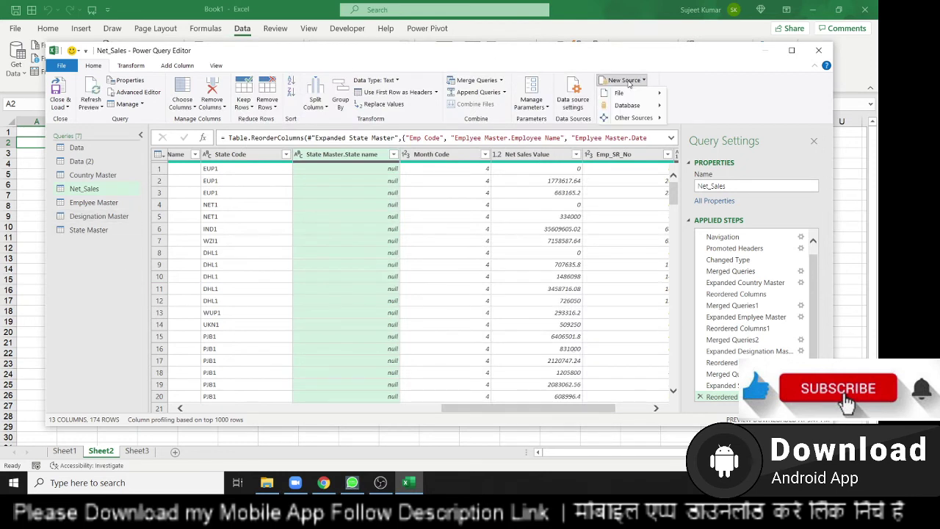
mouse_move(621, 94)
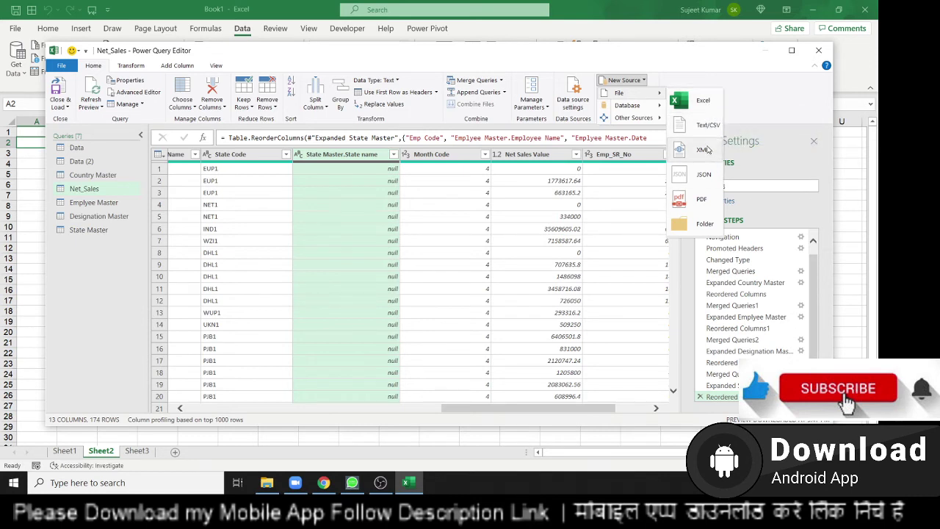
left_click(708, 109)
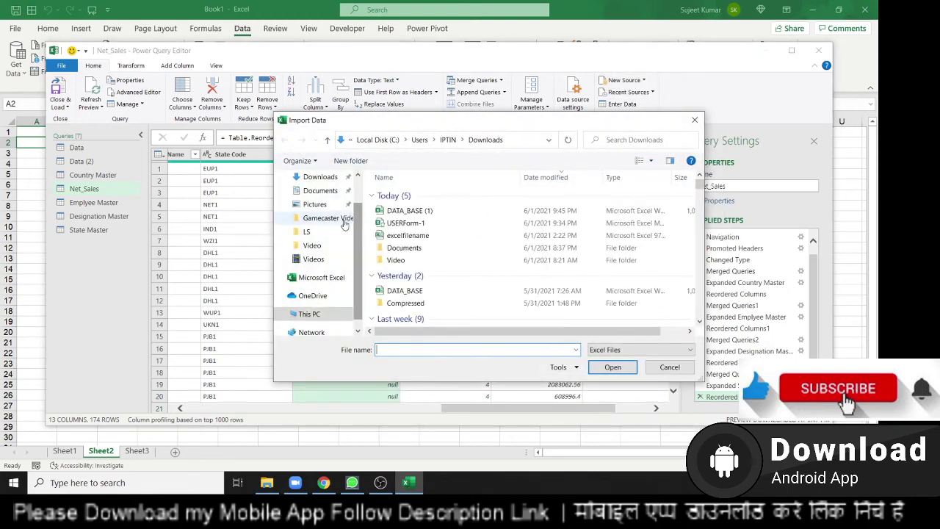
left_click(409, 211)
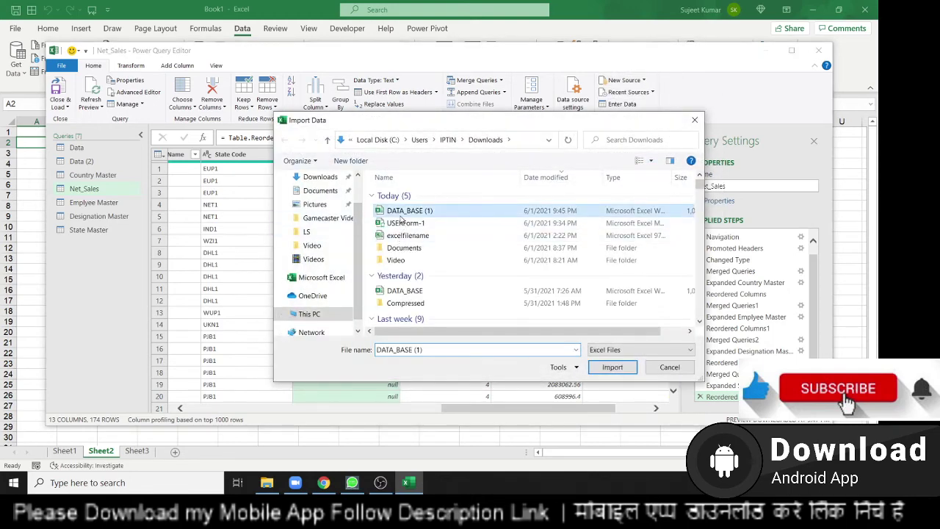
left_click(612, 366)
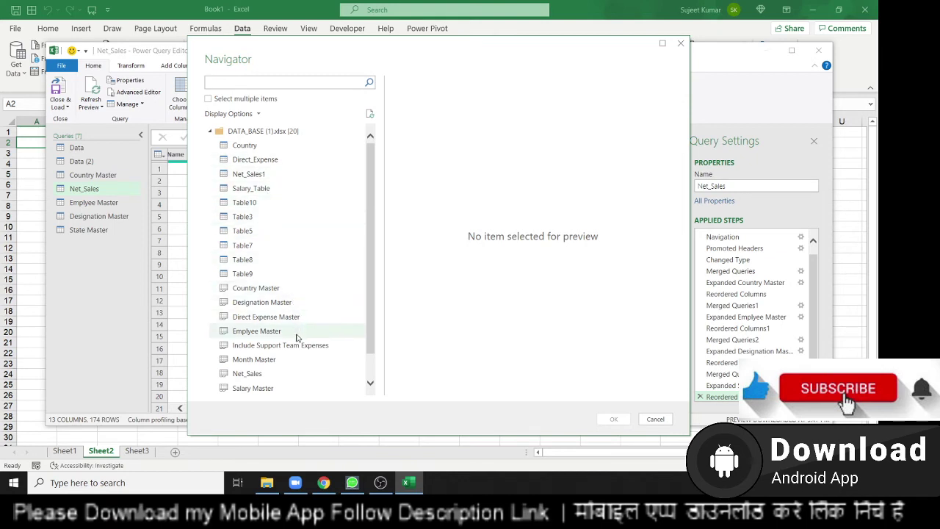
- Import the Salary Master table from the Navigator as a new query
scroll(293, 338, "down", 1)
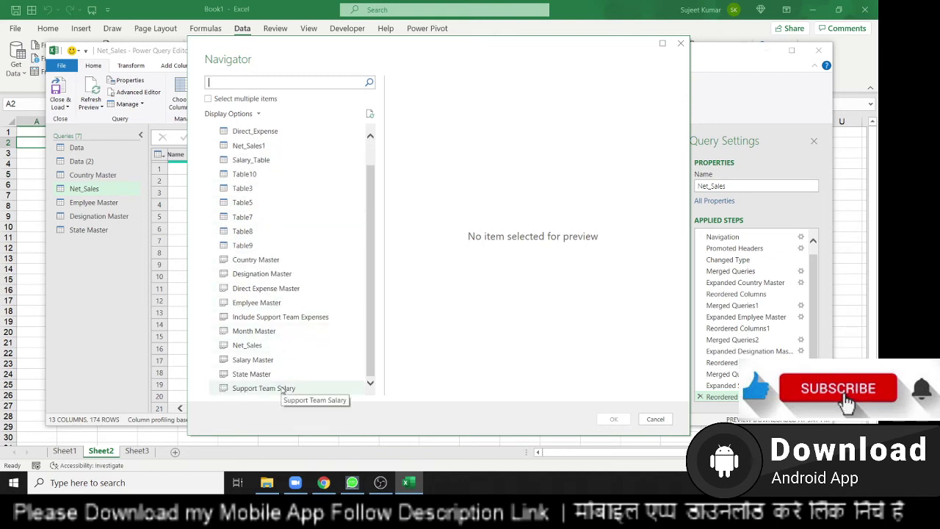
left_click(265, 362)
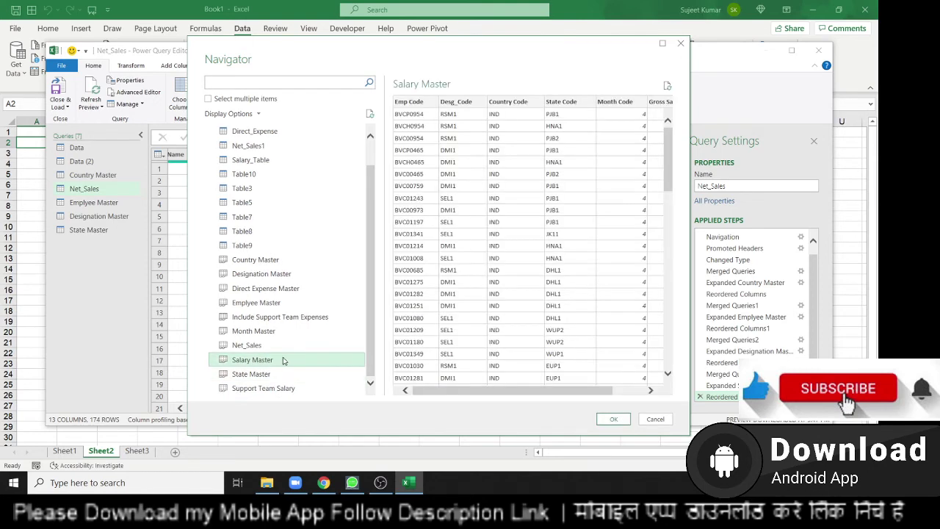
left_click(615, 422)
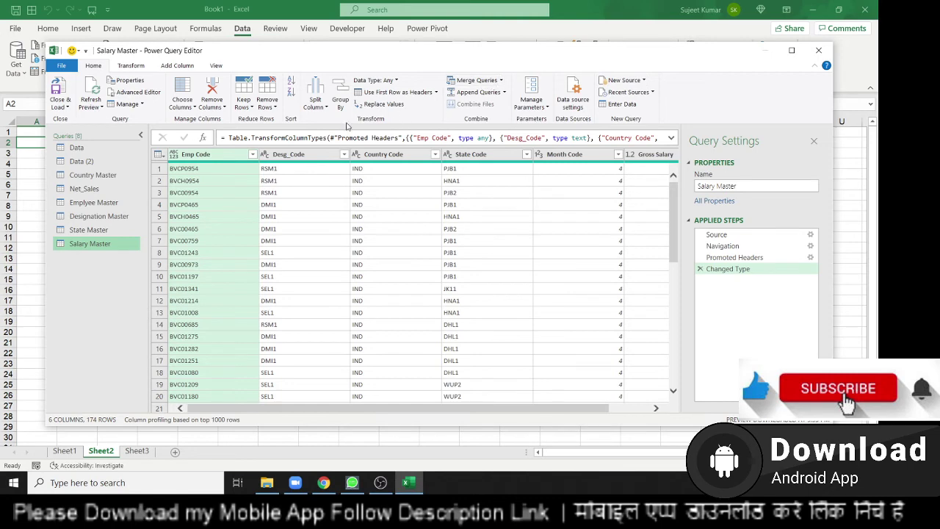
- Merge Salary Master with itself (Current), matching Emp Code in both tables
left_click(478, 80)
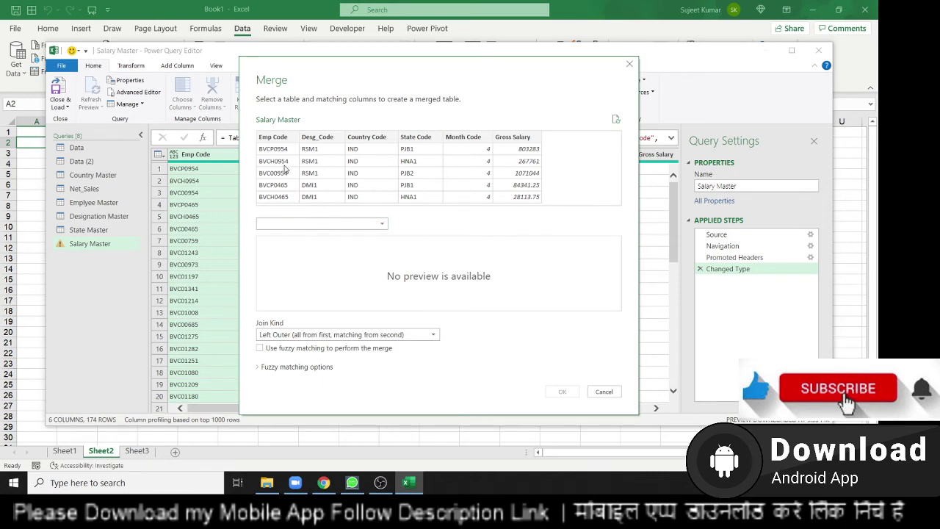
left_click(272, 138)
left_click(298, 222)
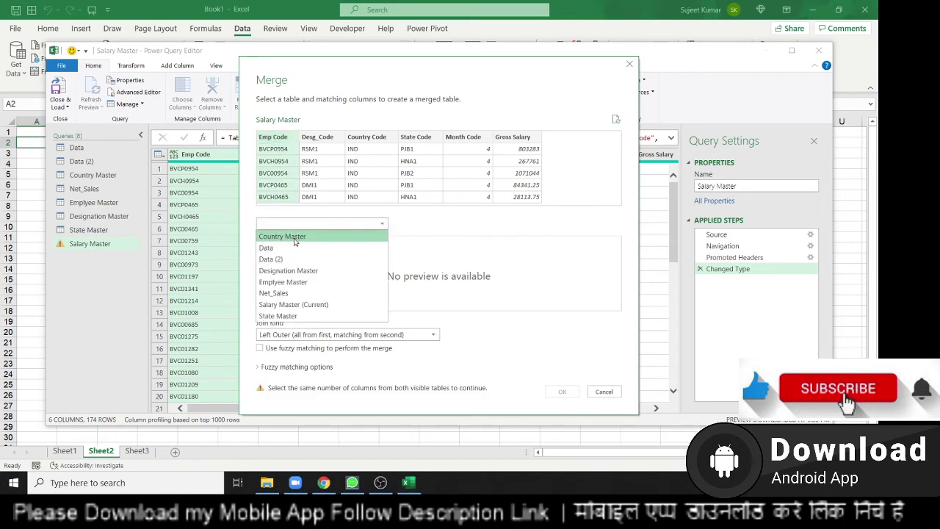
left_click(301, 304)
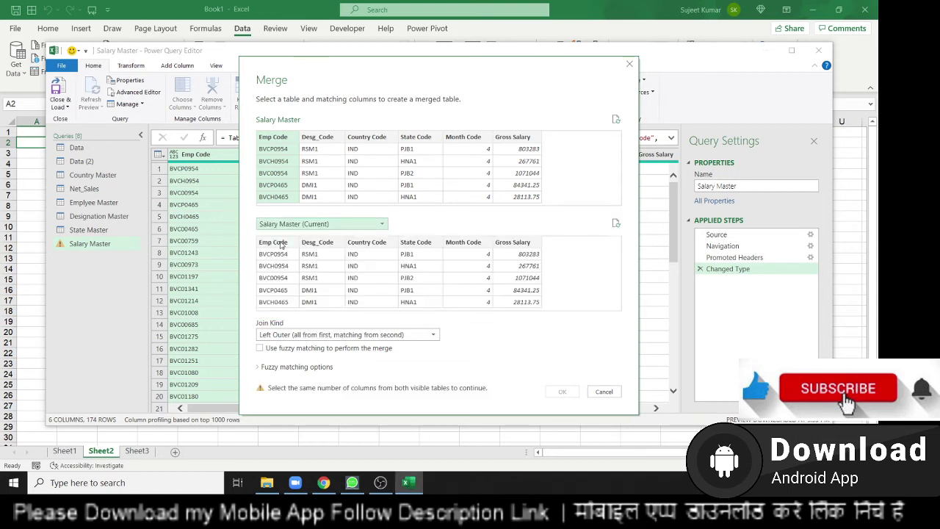
left_click(280, 241)
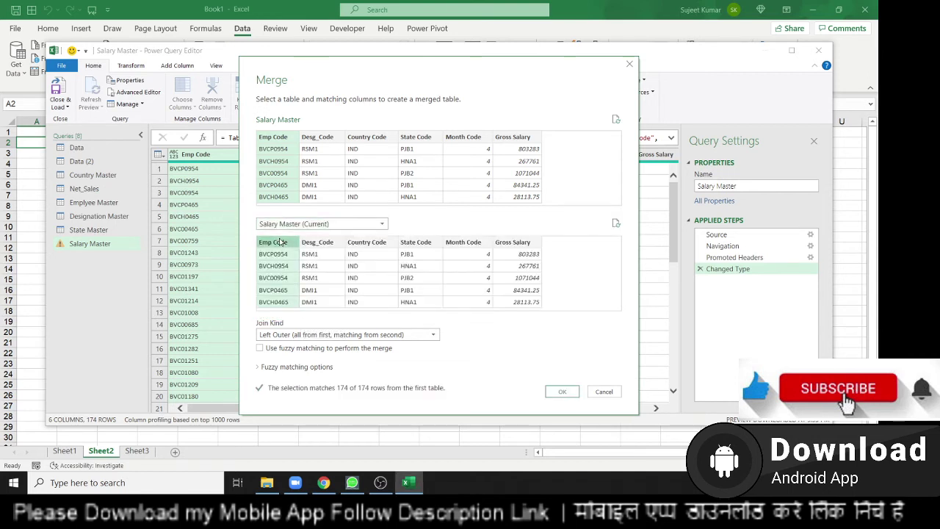
left_click(562, 391)
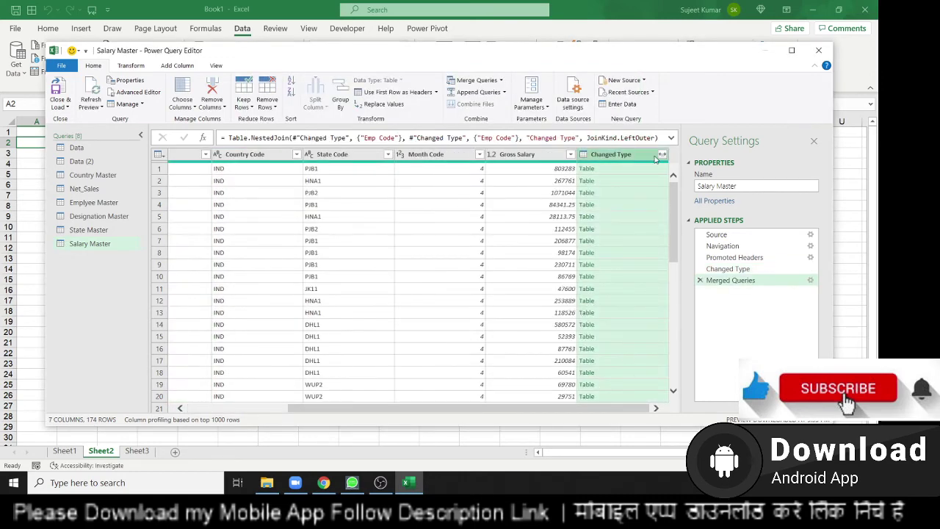
- Expand the Changed Type column to bring in only Gross Salary
left_click(660, 158)
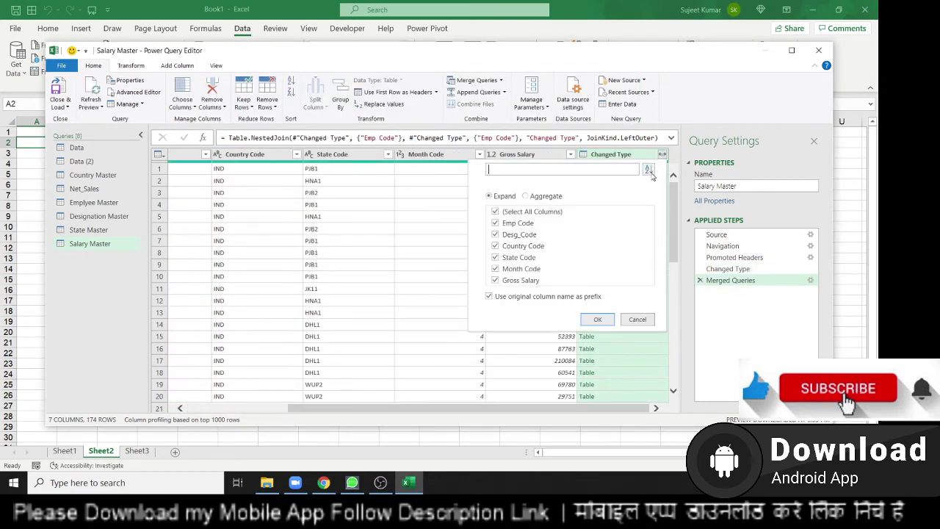
left_click(501, 213)
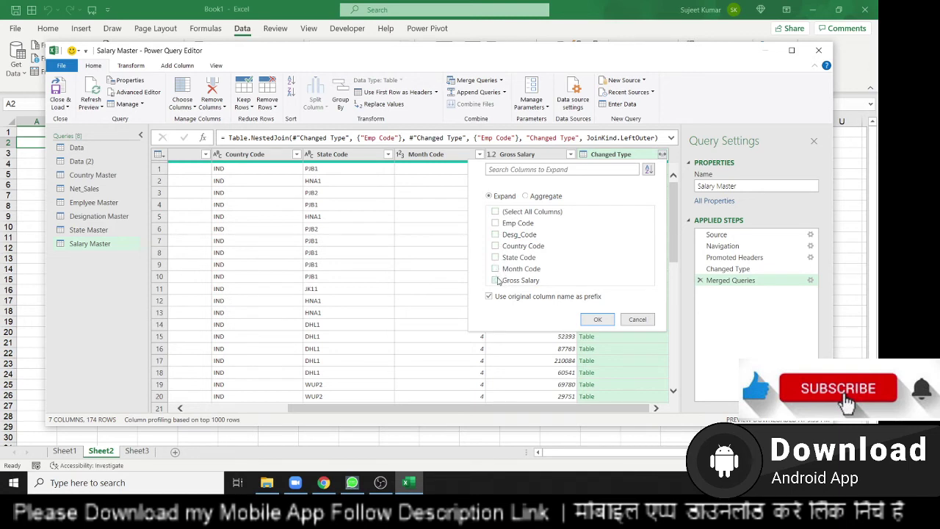
left_click(496, 282)
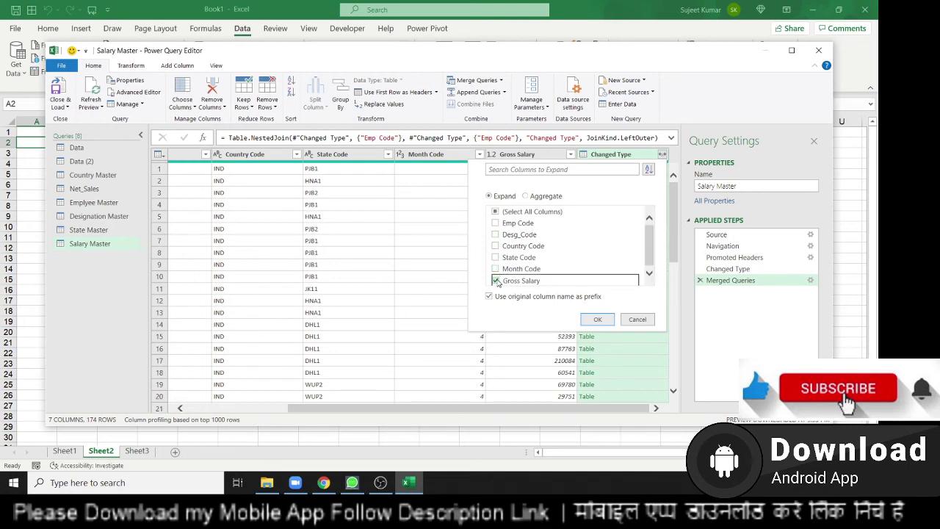
left_click(598, 320)
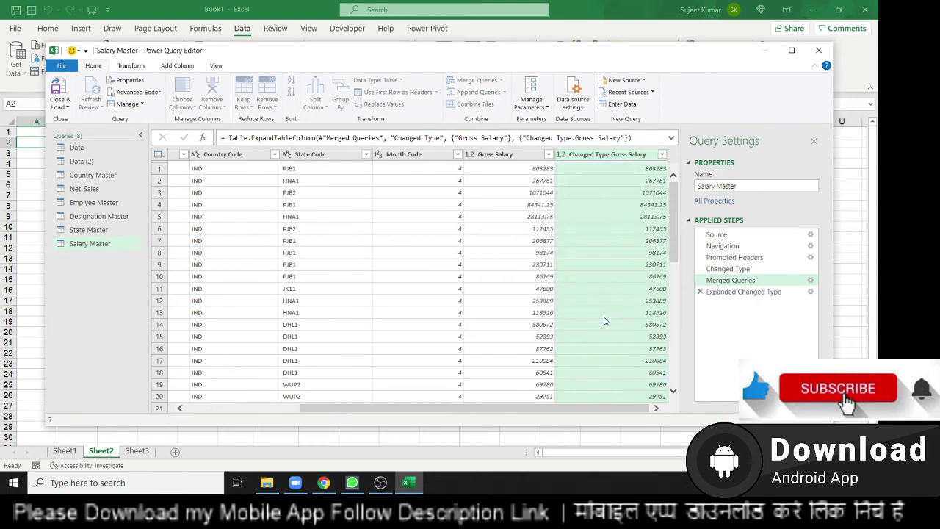
- Close & Load Salary Master into the workbook
left_click(550, 403)
left_click_drag(379, 405, 206, 404)
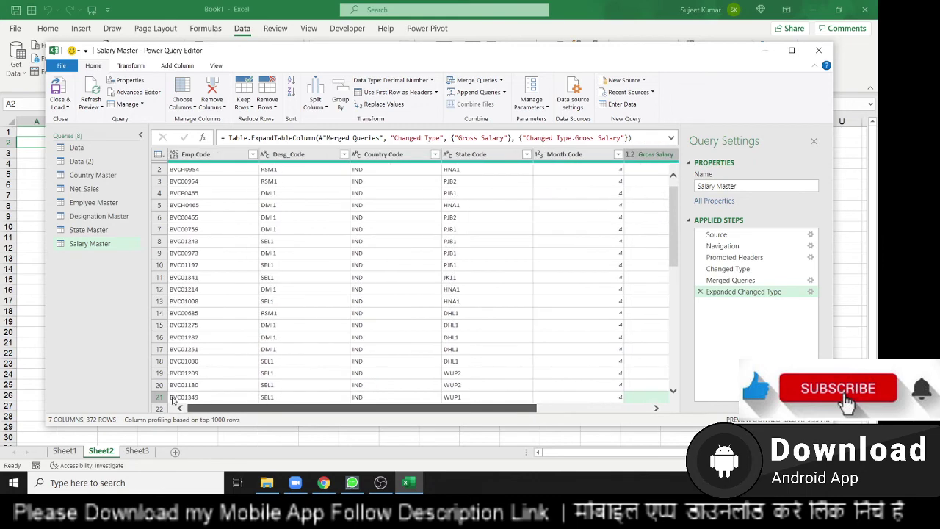
left_click(64, 100)
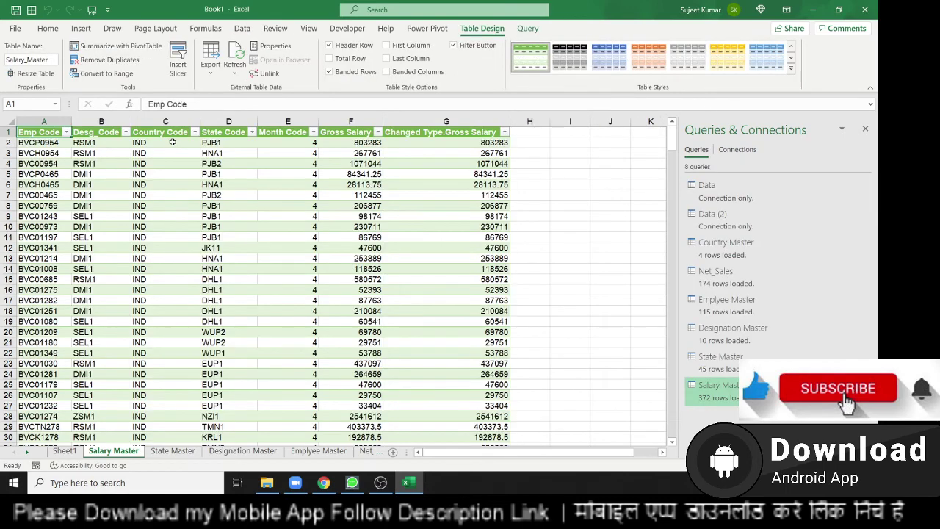
key("Right")
key("Right")
key("Right")
key("Right")
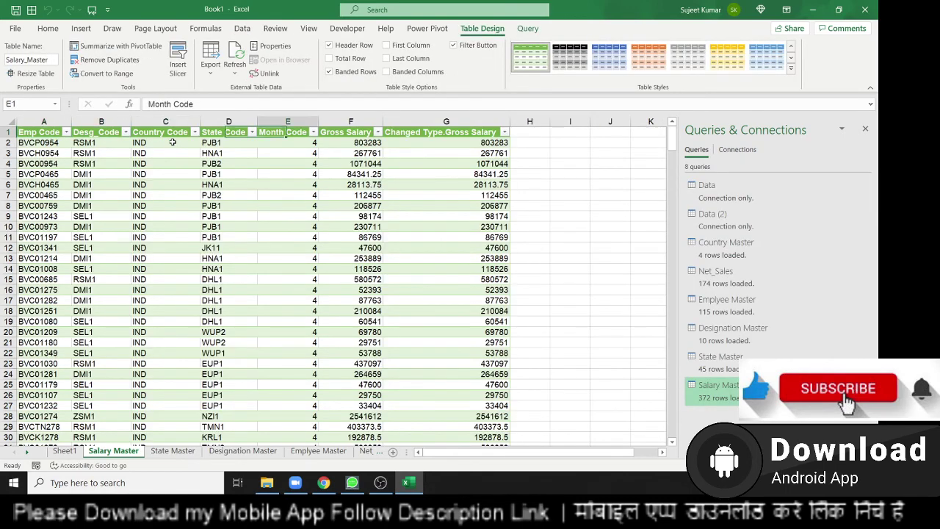
key("Right")
key("Right")
key("Right")
key("Right")
key("Right")
key("Right")
key("Left")
key("Left")
key("Left")
key("Left")
key("Left")
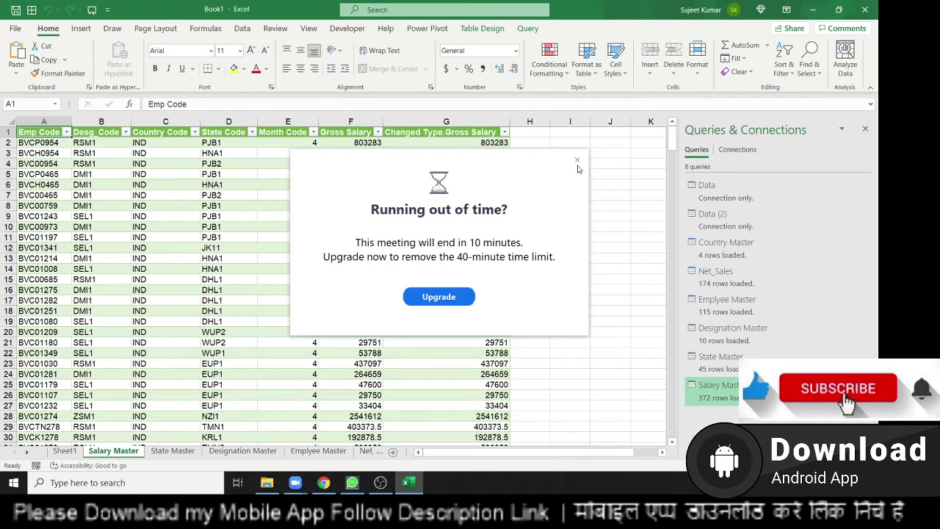
- Briefly open the Salary Master query in Power Query Editor, then close and load from Net_Sales
left_click(577, 160)
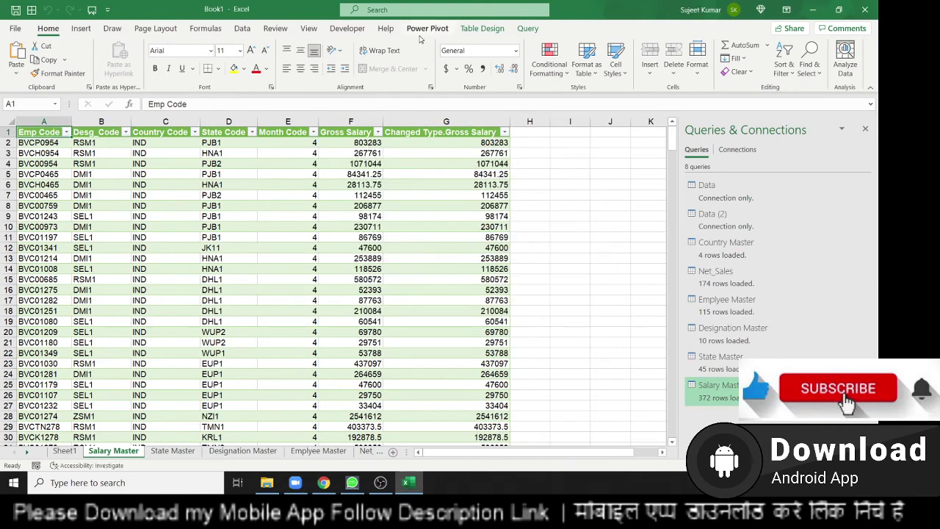
left_click(477, 30)
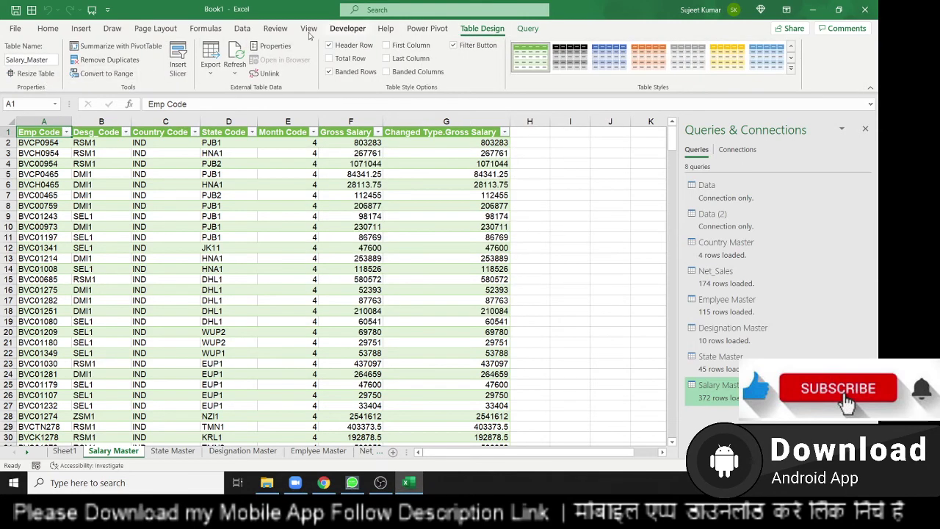
left_click(242, 30)
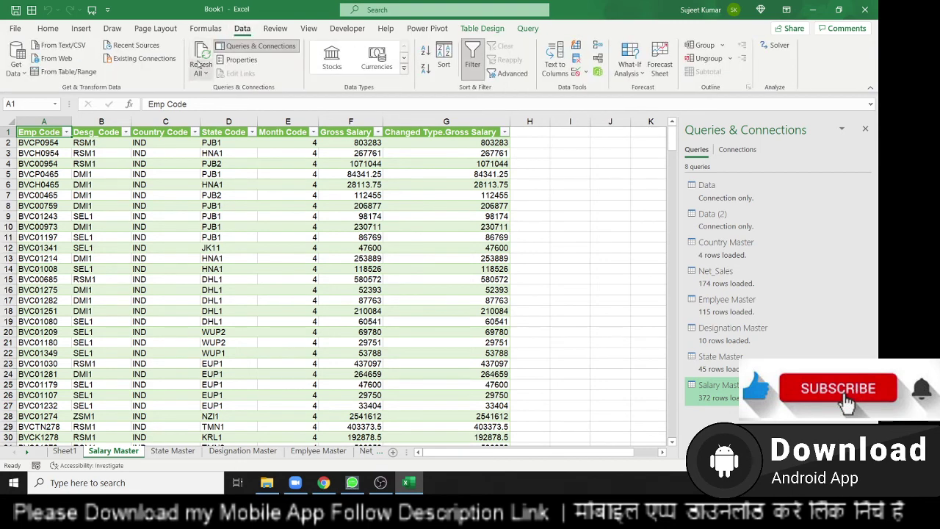
right_click(244, 49)
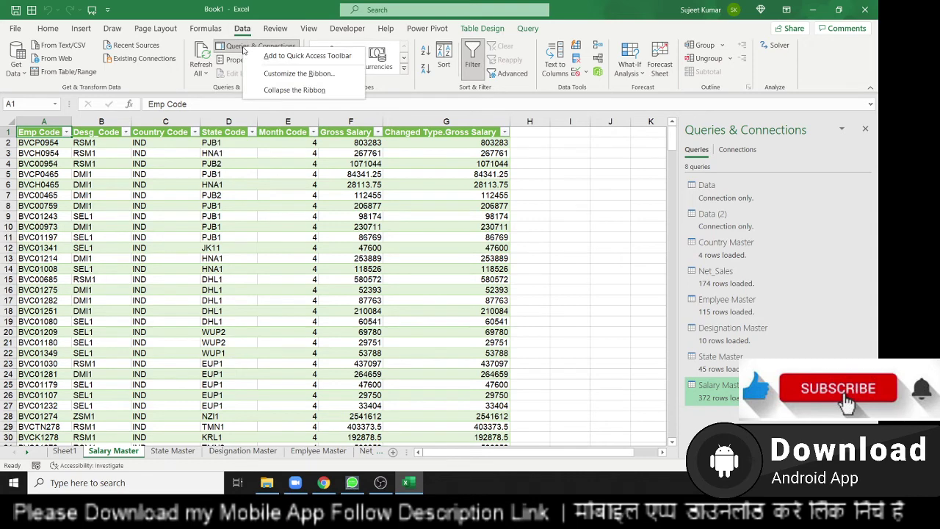
left_click(732, 397)
right_click(732, 397)
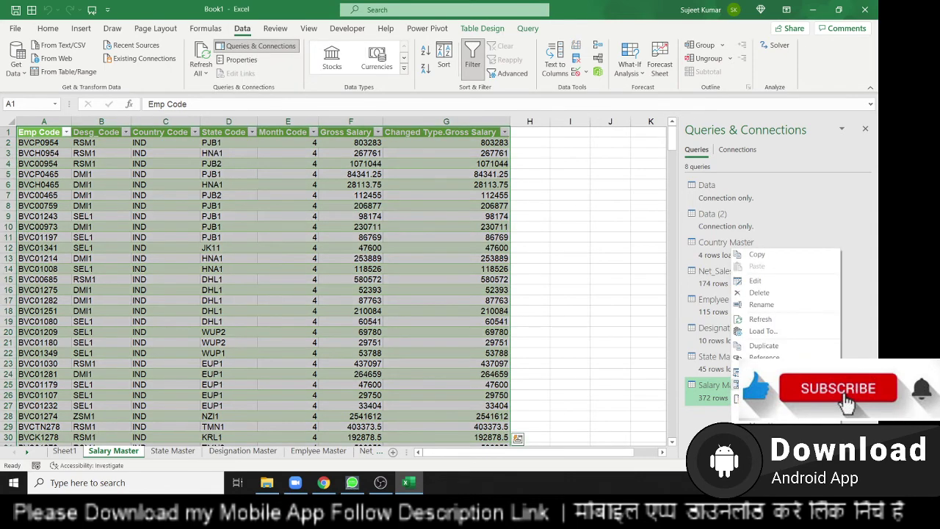
left_click(755, 282)
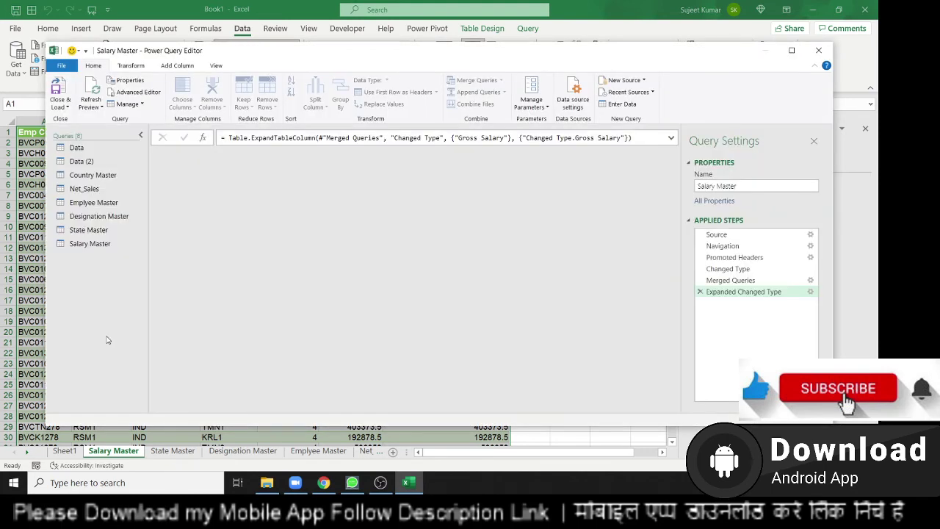
left_click(84, 189)
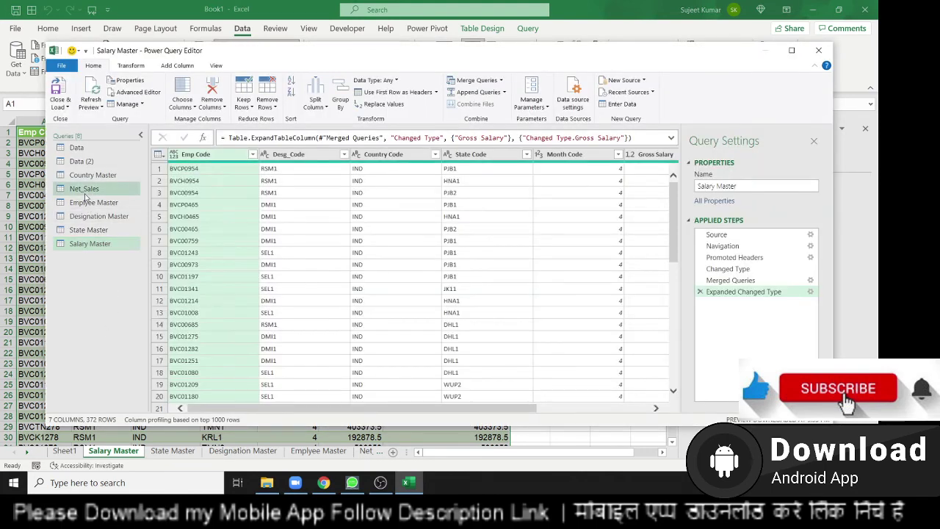
left_click(53, 98)
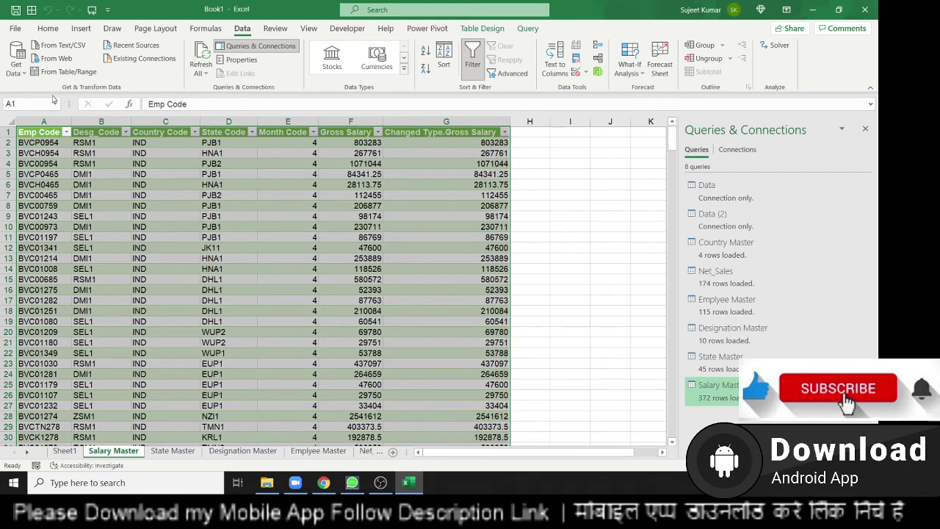
- Refresh the Salary Master table from a cell and reopen its query for editing
left_click(203, 216)
right_click(202, 216)
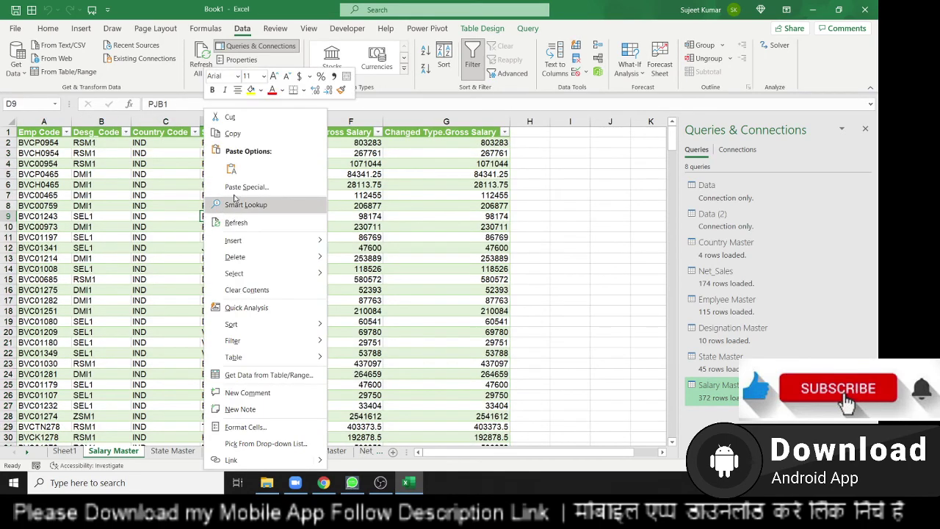
left_click(245, 224)
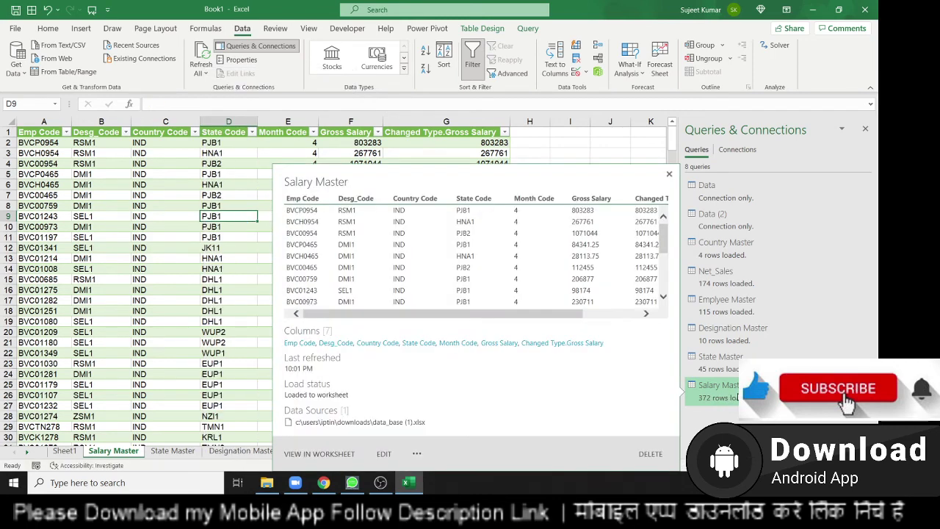
right_click(739, 390)
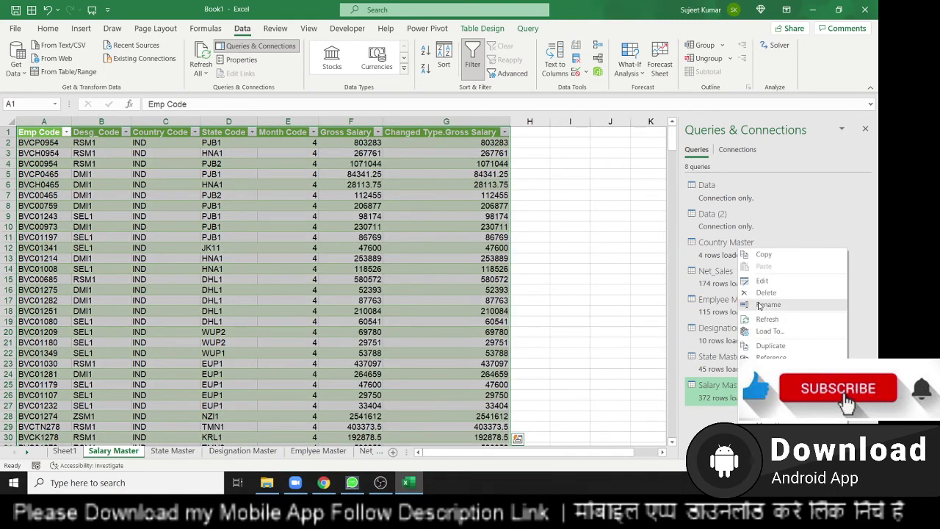
left_click(760, 284)
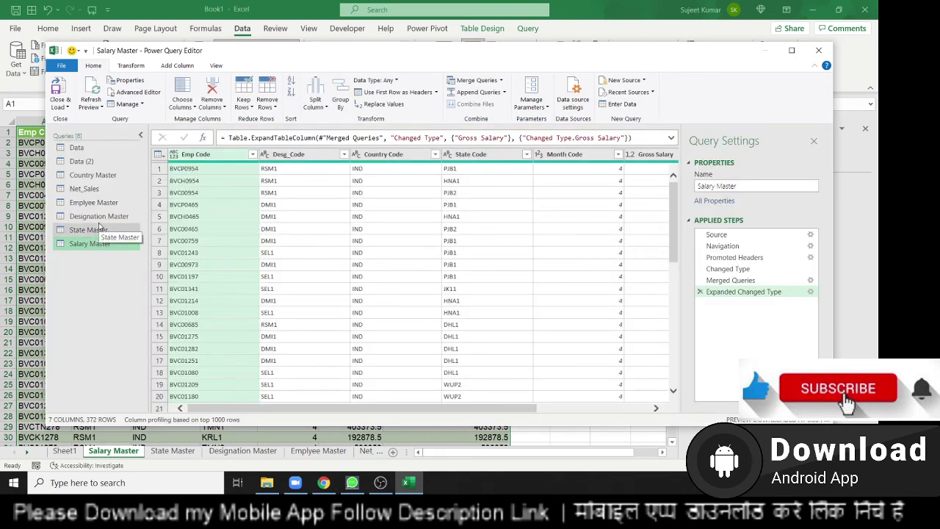
- With Net_Sales selected, choose Close & Load to return the queries to the workbook
left_click(84, 189)
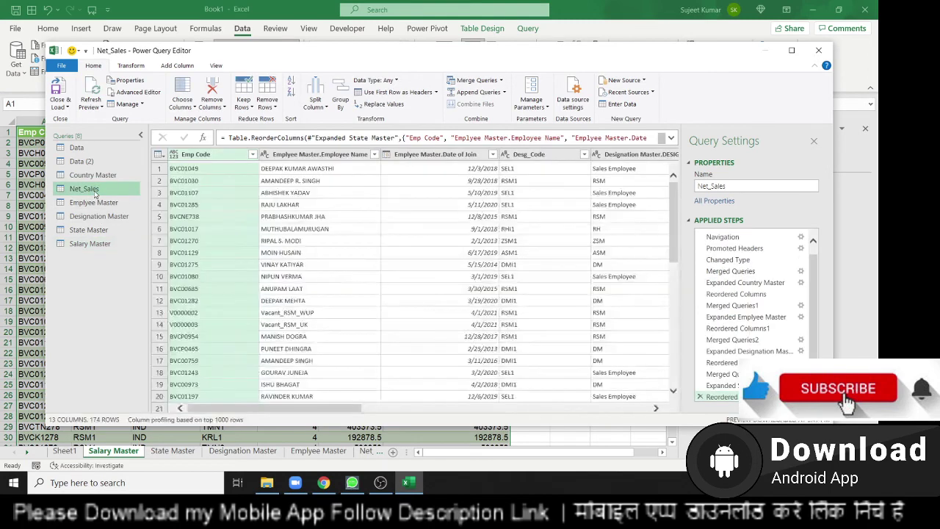
left_click(60, 105)
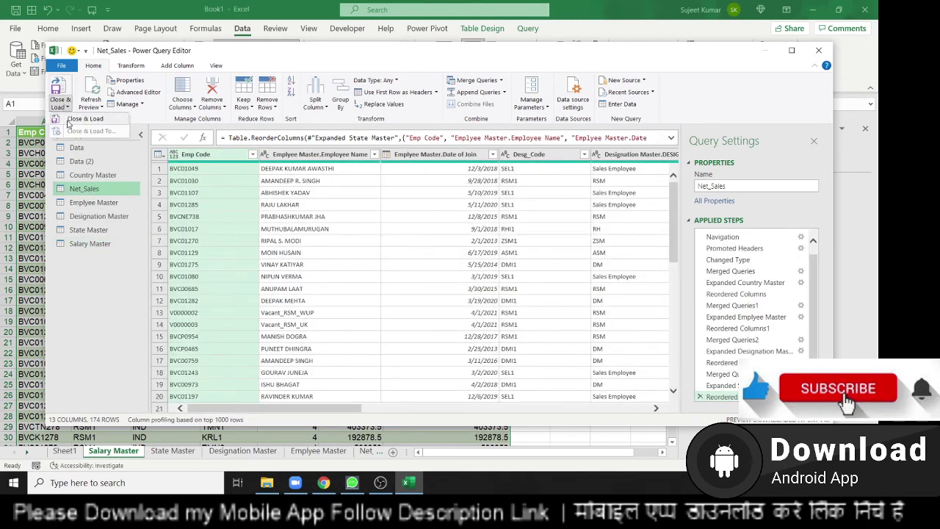
left_click(71, 120)
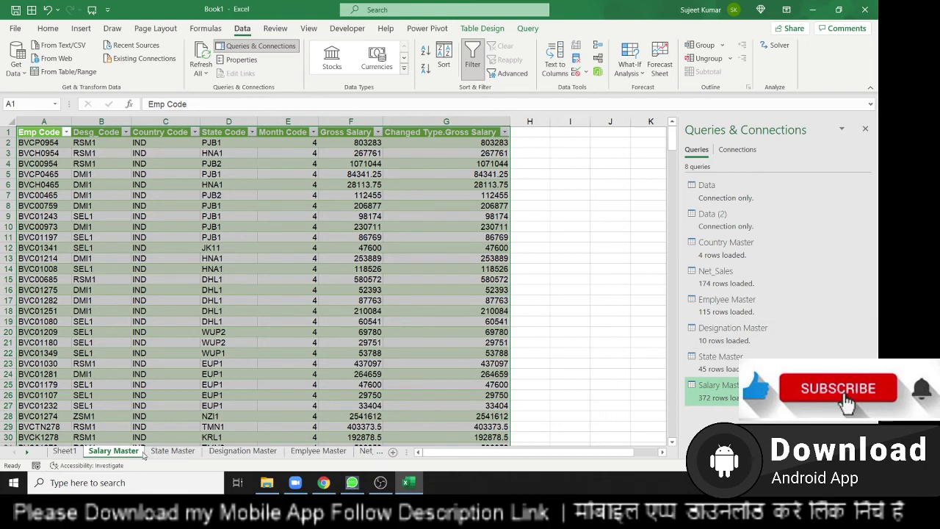
- From Sheet1, insert the new blank worksheet Sheet4
left_click(64, 451)
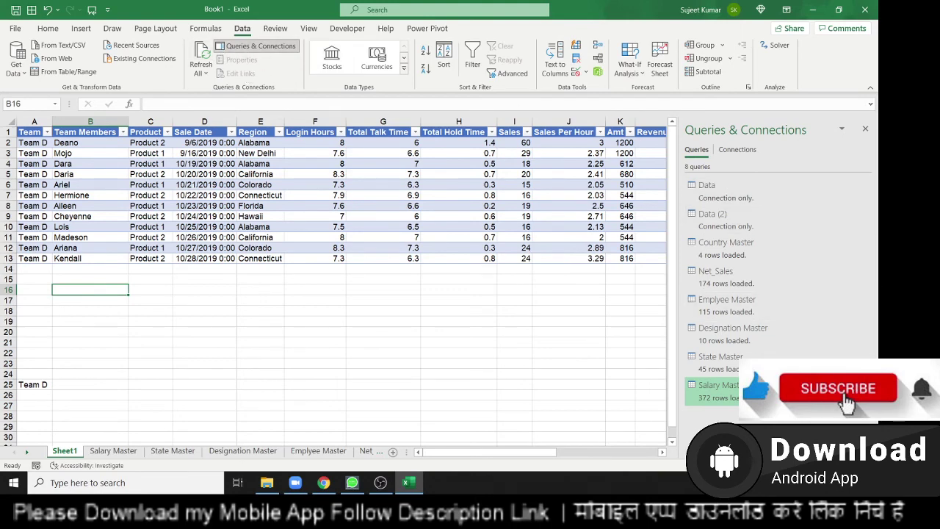
left_click(392, 452)
right_click(770, 389)
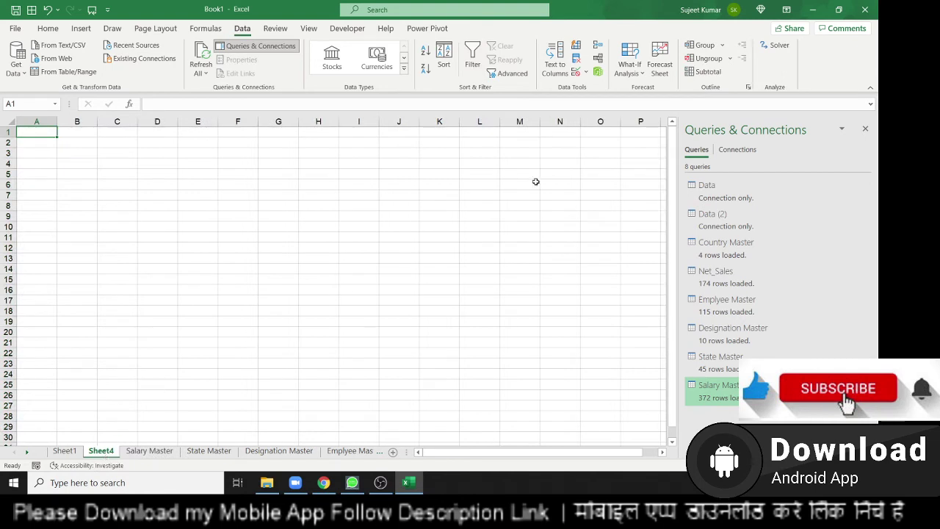
- Pick Query - Net_Sales from Existing Connections to reach its Import Data dialog
mouse_move(705, 190)
left_click(207, 76)
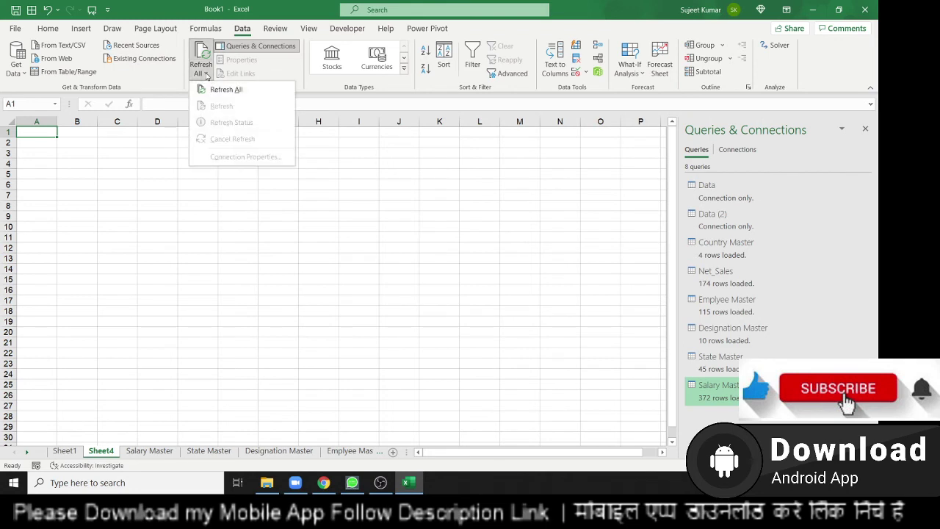
left_click(152, 65)
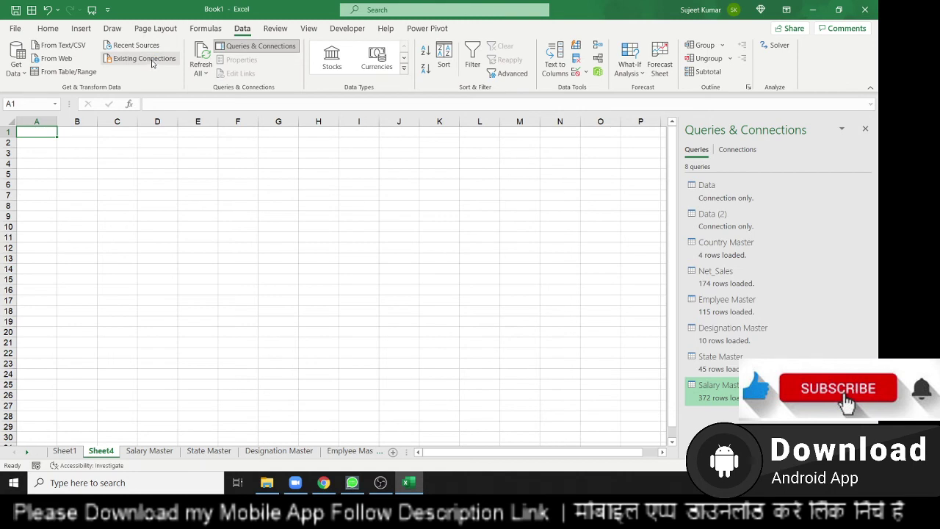
left_click(153, 64)
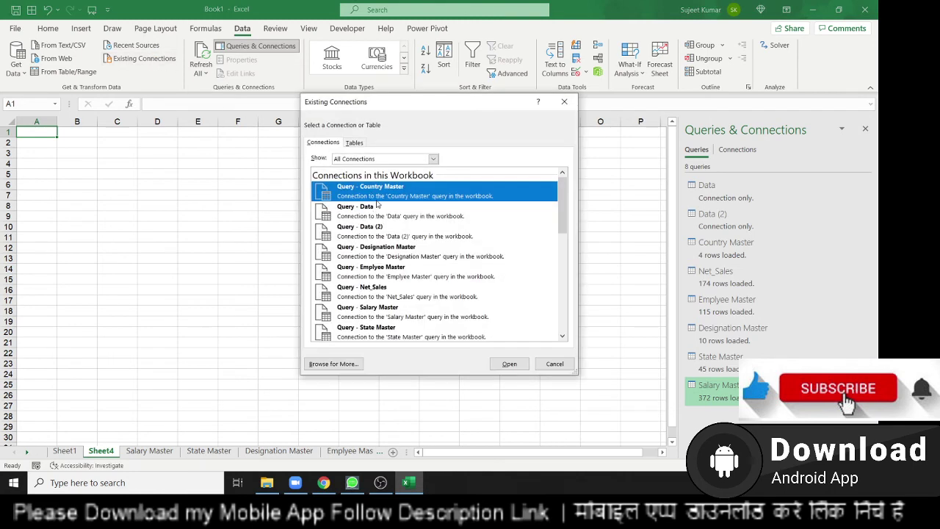
left_click(384, 290)
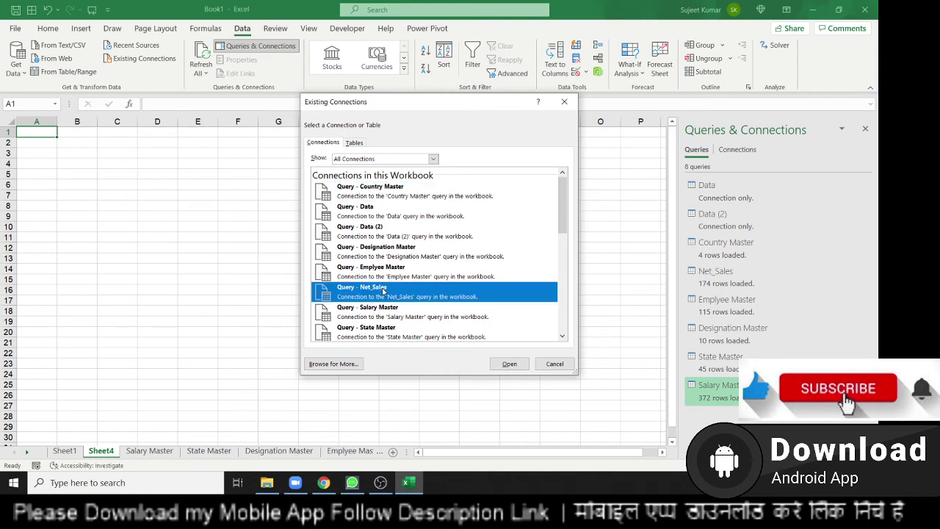
left_click(507, 365)
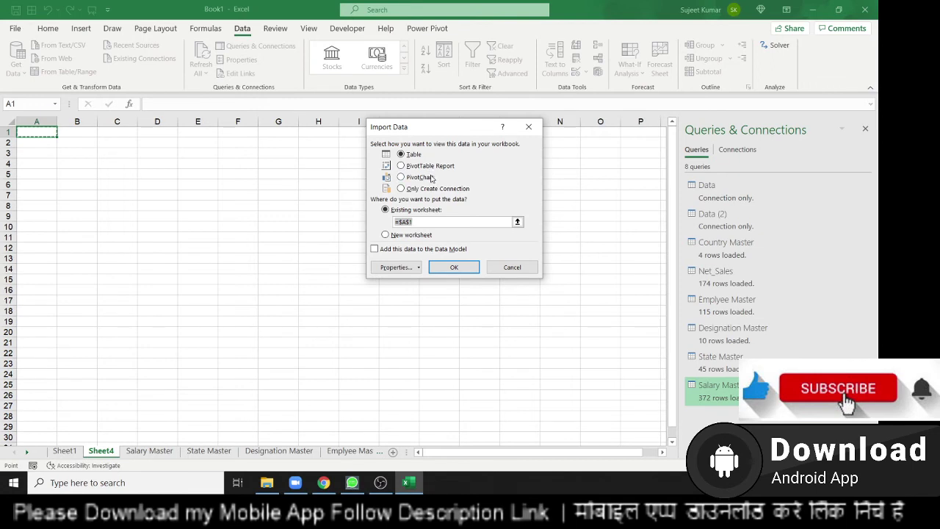
- Load Net_Sales as a table at $A$1 and scan across its columns
left_click(454, 266)
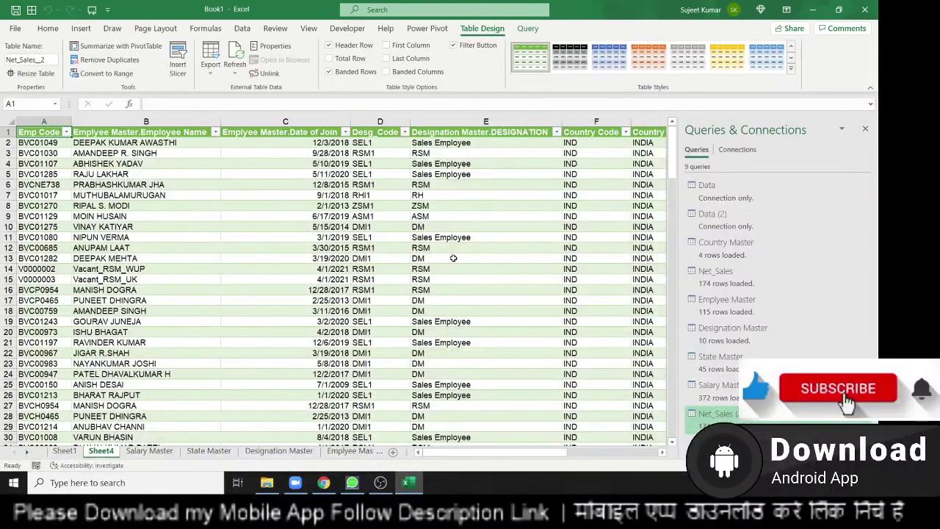
key("Down")
key("Right")
key("Right")
key("Right")
key("Right")
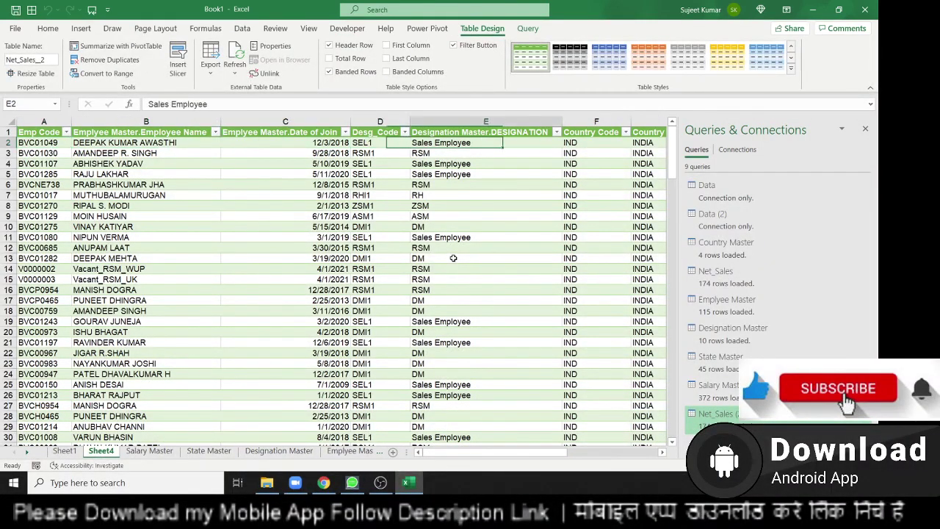
key("Right")
key("Right")
key("Right")
key("Right")
key("Right")
key("Right")
key("Right")
key("Right")
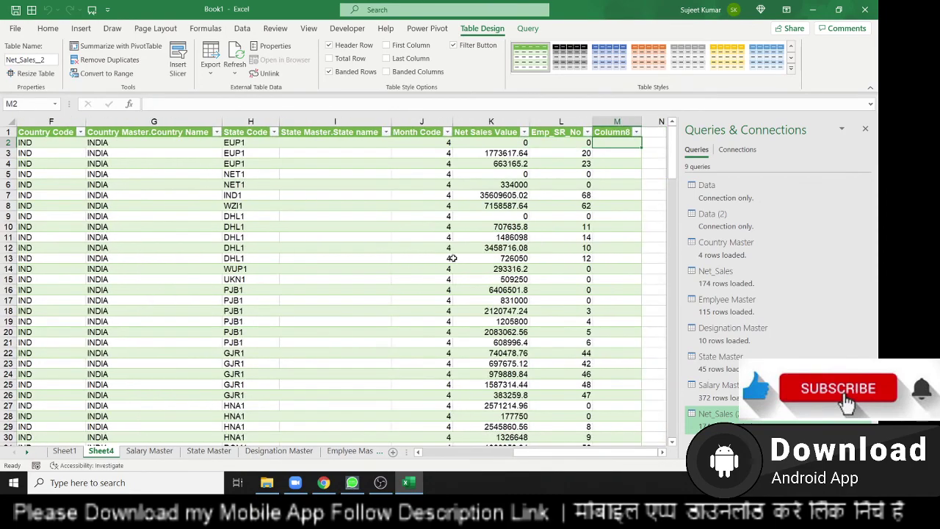
key("Right")
key("Left")
key("Home")
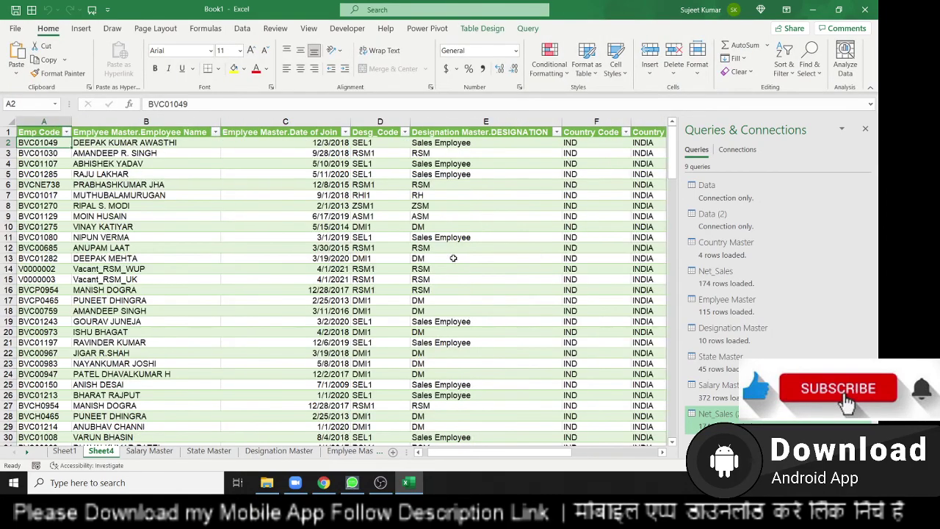
- Inspect the sales and Month Code columns and check the last data rows
key("Right")
key("Right")
key("Right")
key("Right")
key("Right")
key("Right")
key("Right")
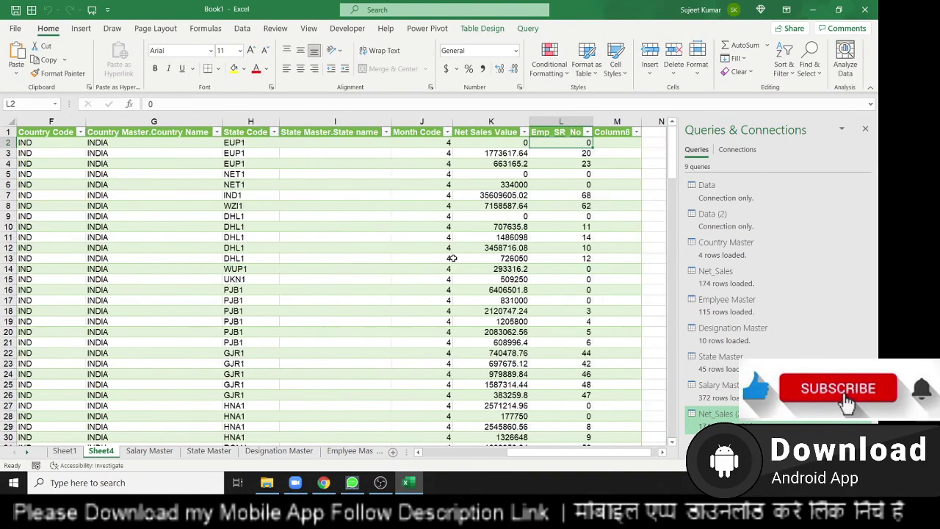
key("Right")
key("Left")
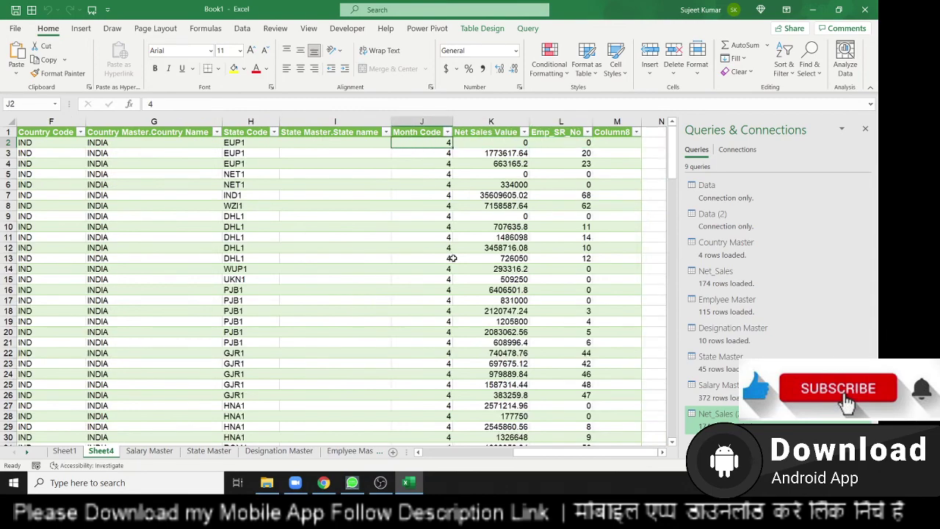
key("ctrl+Down")
key("ctrl+Up")
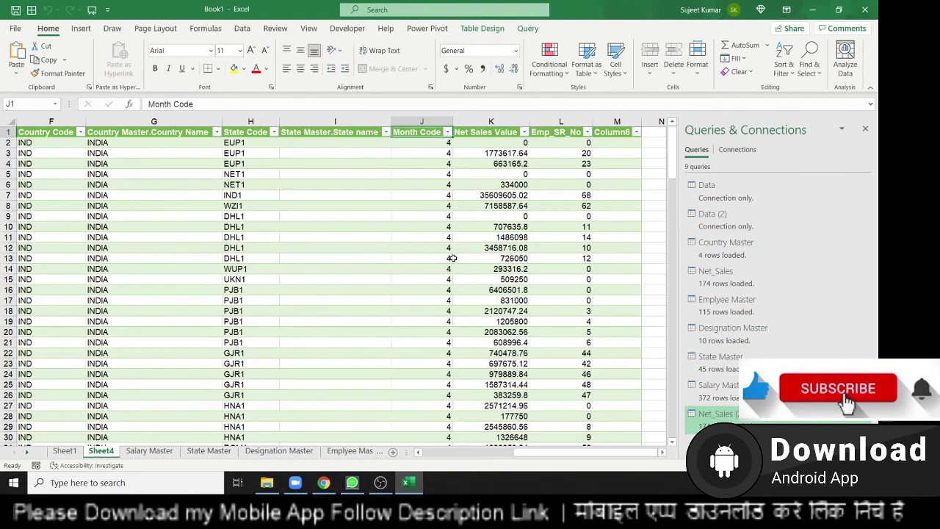
key("Down")
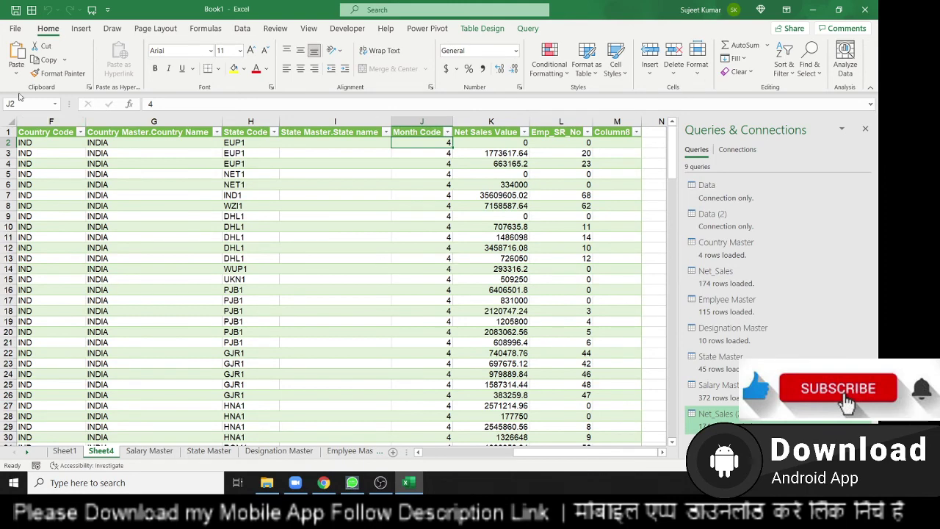
- Edit the Net_Sales (2) query and scroll across its 13 columns to the Add Column tools
right_click(716, 416)
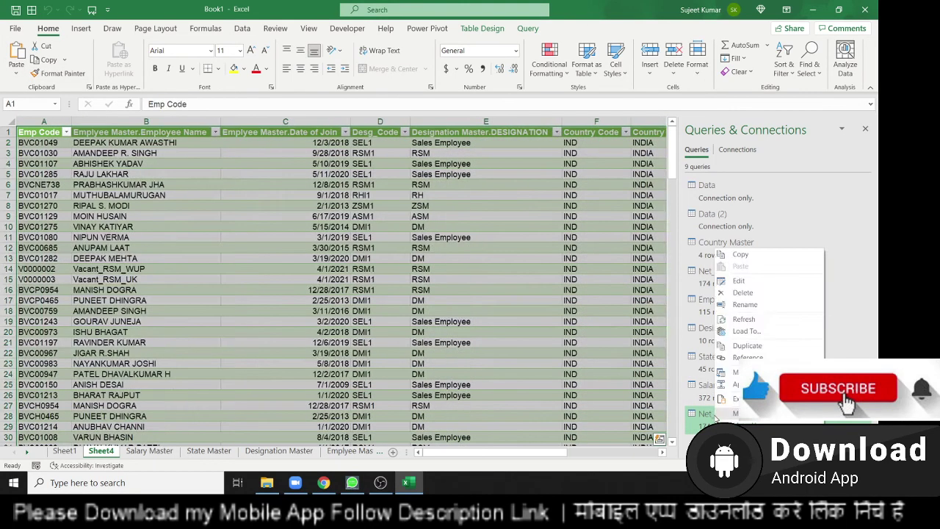
left_click(737, 282)
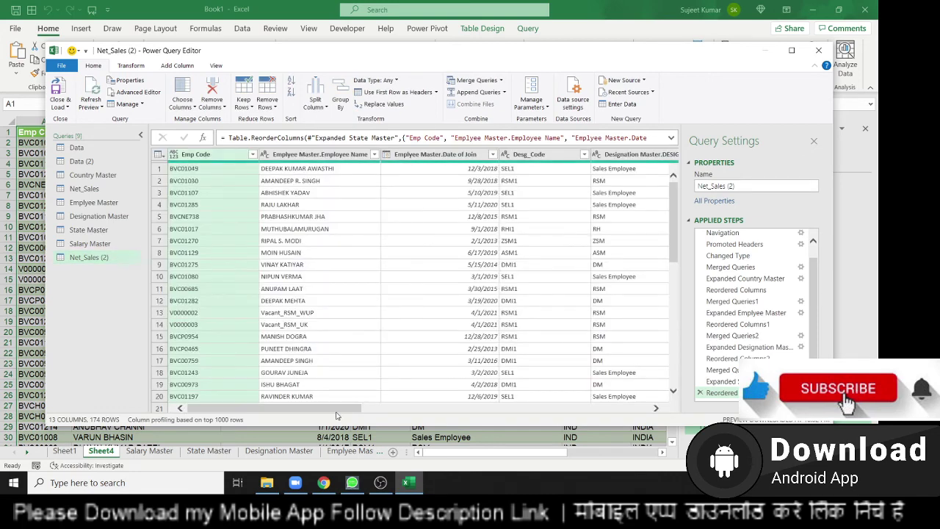
left_click_drag(337, 412, 646, 410)
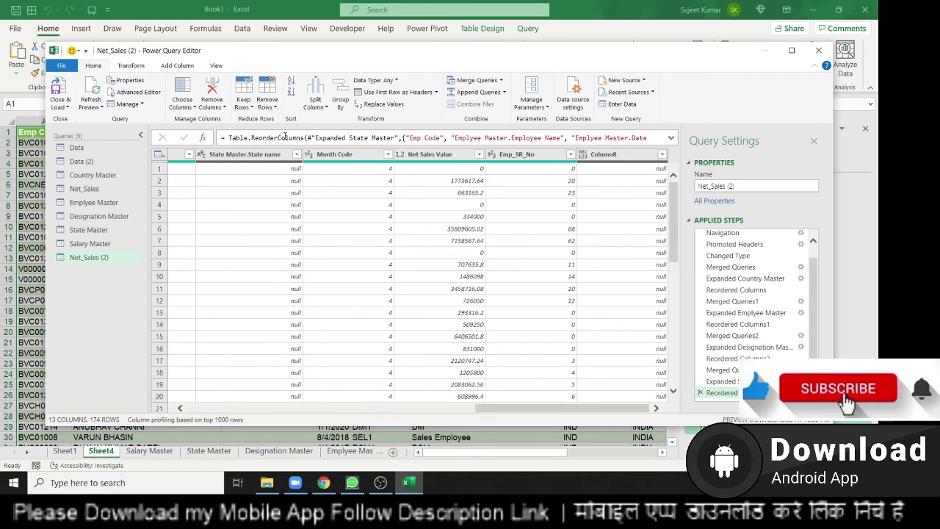
left_click(174, 67)
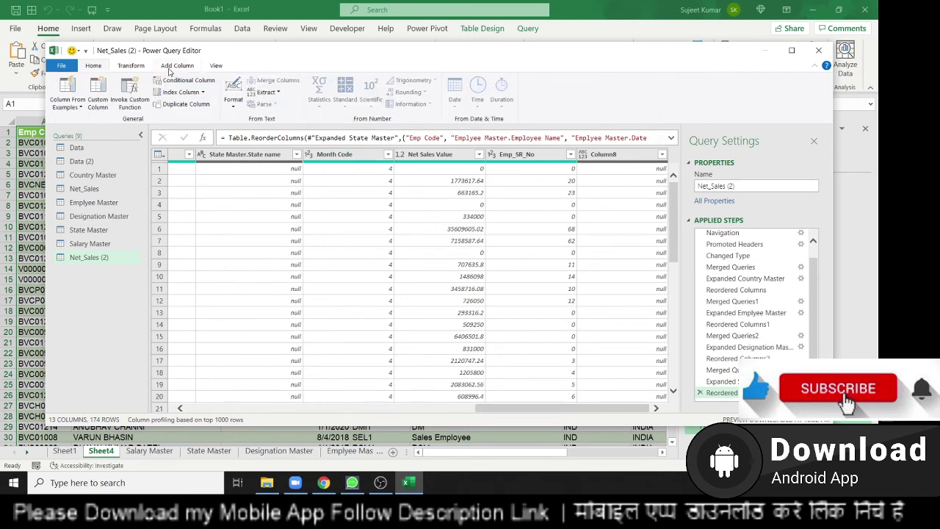
- Start a custom column and name it Month_Name
left_click(97, 88)
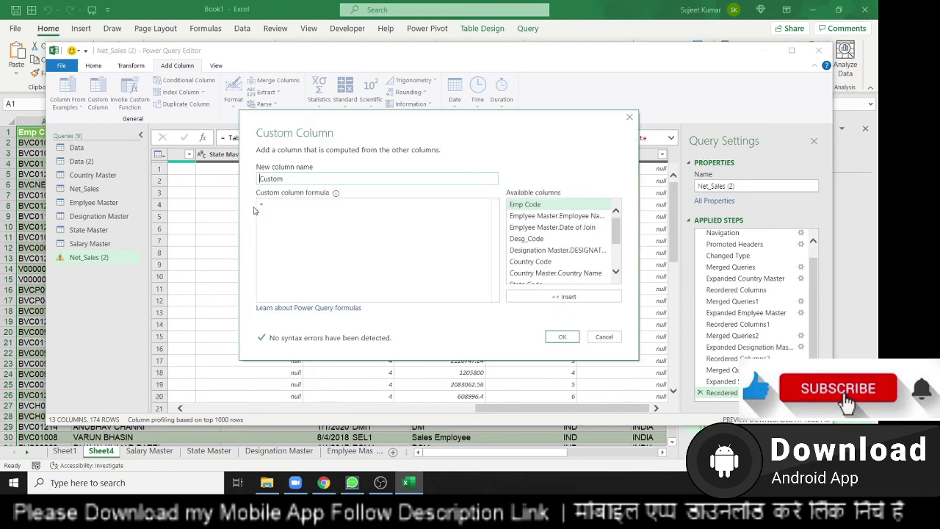
double_click(276, 180)
type("Month")
left_click(279, 204)
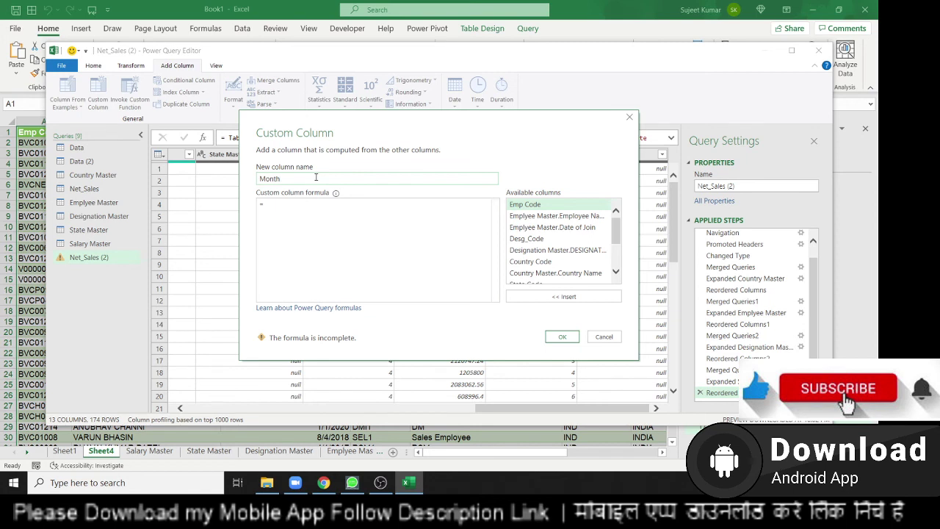
type("_Name")
left_click(319, 212)
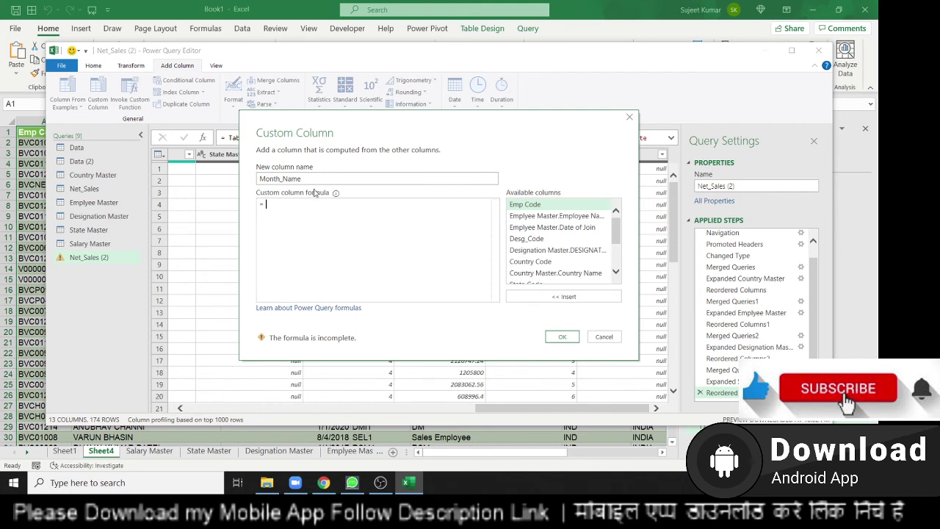
left_click(316, 176)
- Enter the formula Date.MonthName([Month Code] using autocomplete suggestions
type("mo")
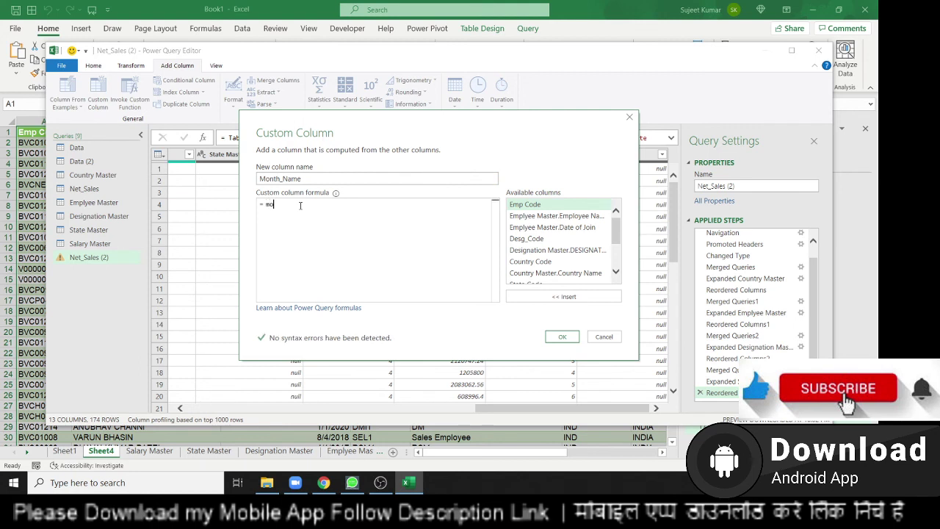
key("BackSpace")
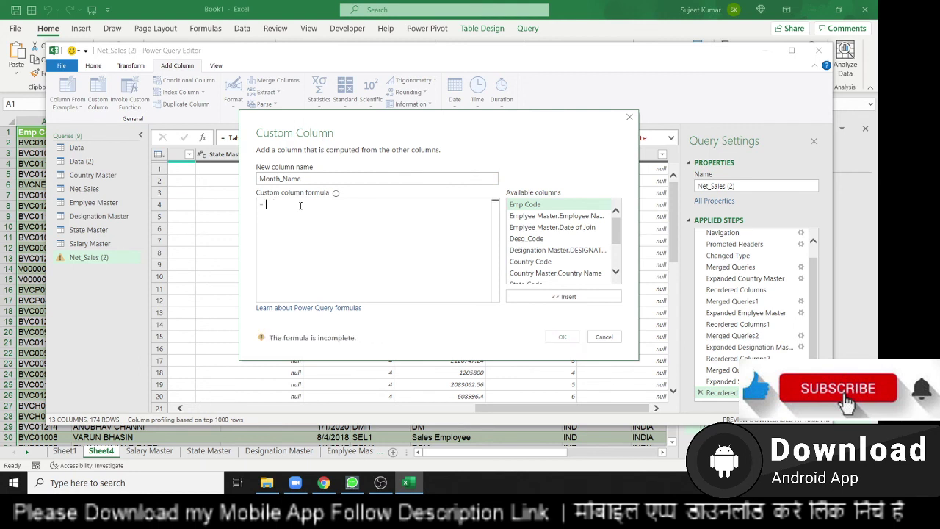
type("month")
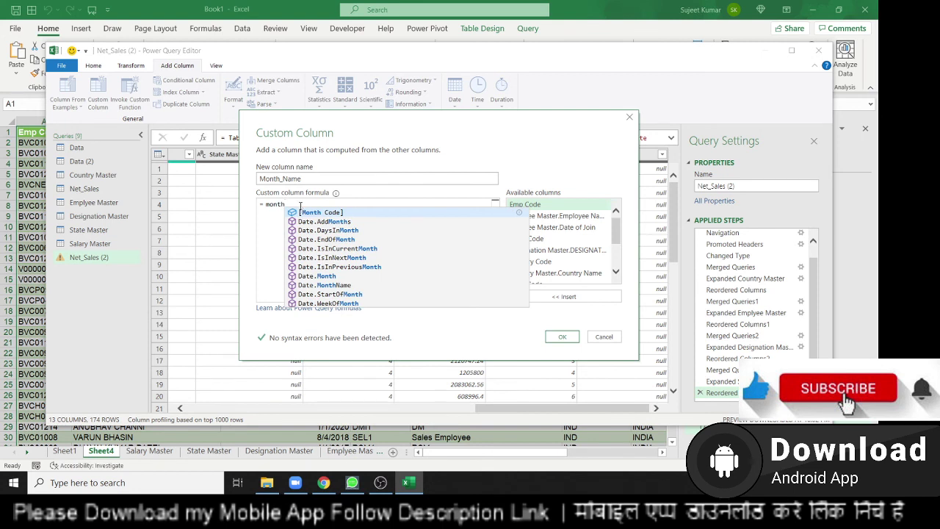
key("Down")
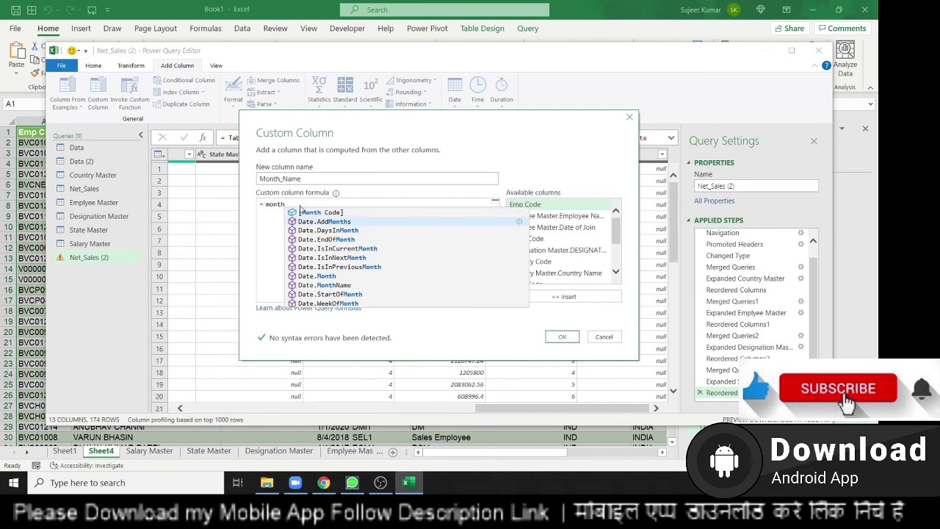
key("Down")
key("Down")
key("Down")
key("Down")
key("Down")
key("Down")
key("Down")
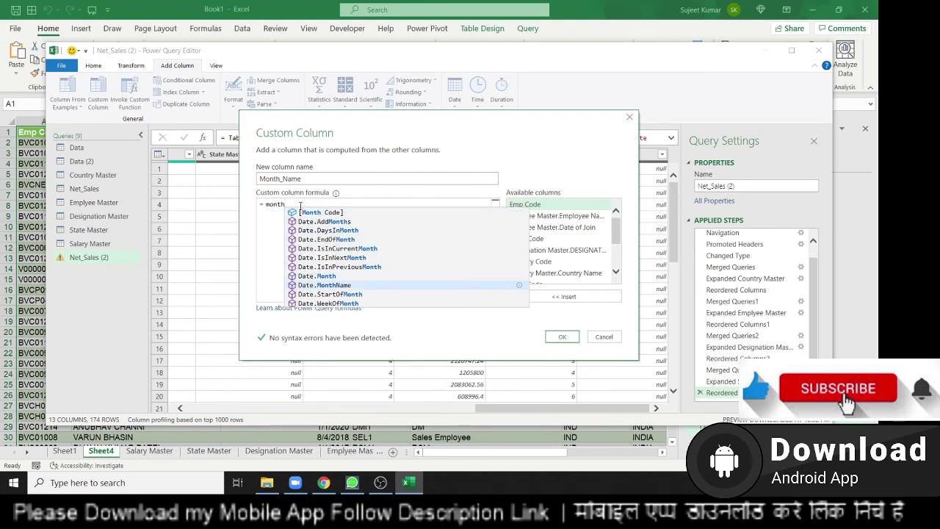
key("Tab")
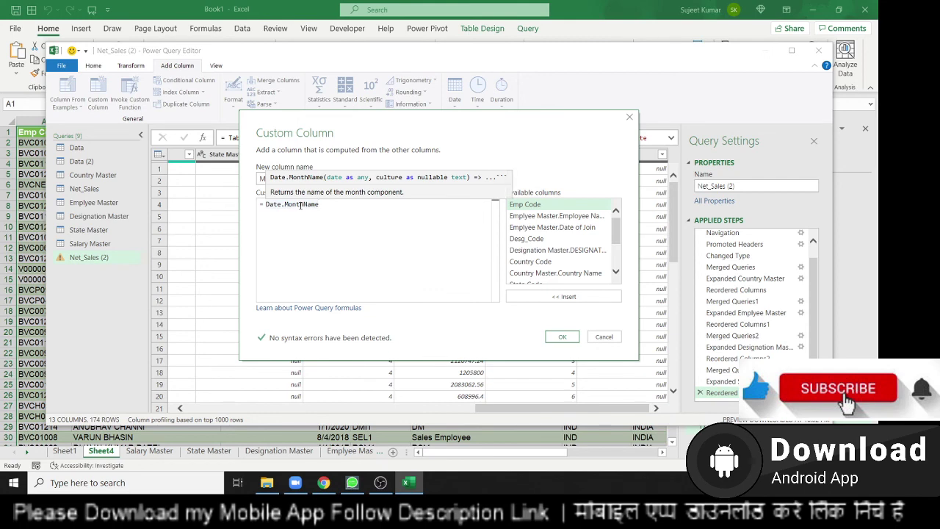
type("(")
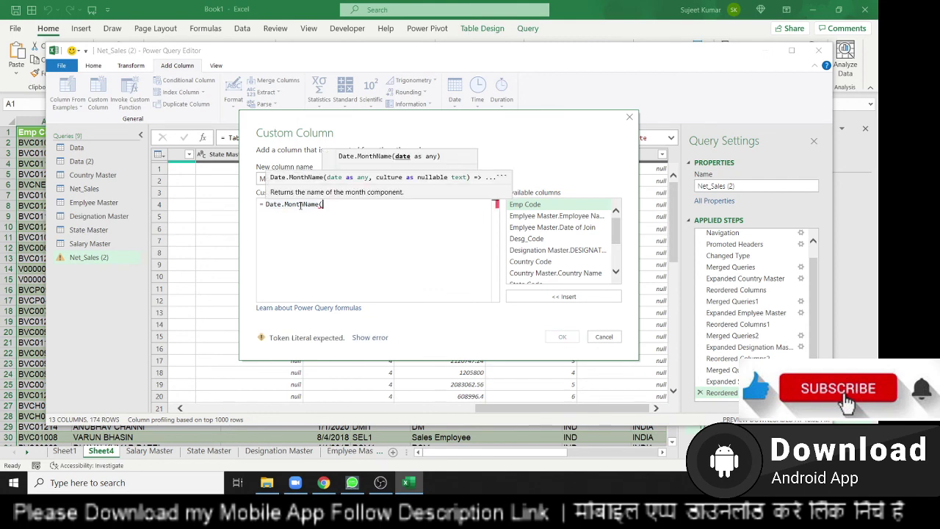
type("mo")
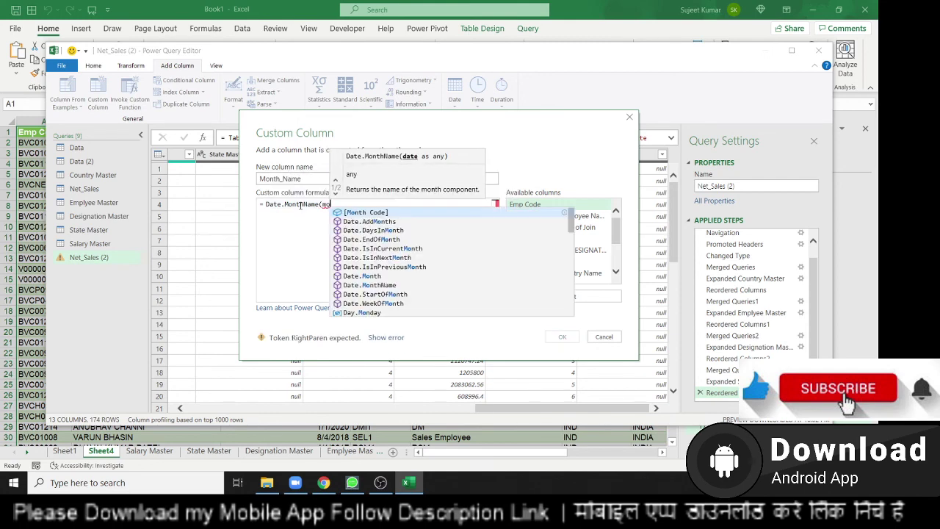
type("nt")
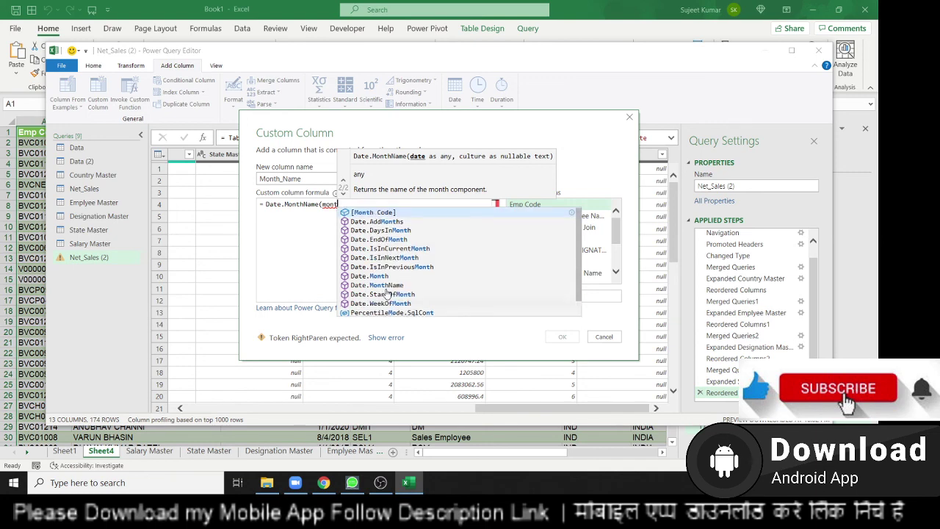
key("Escape")
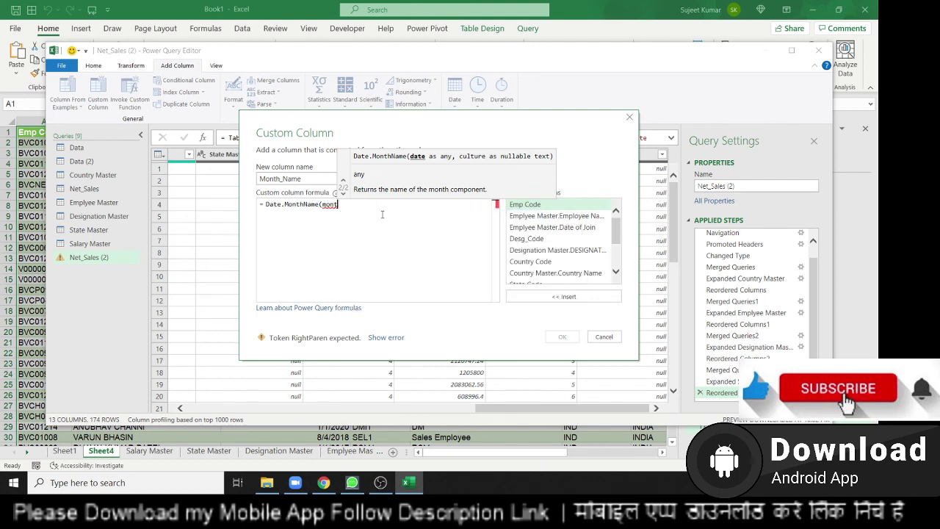
key("Tab")
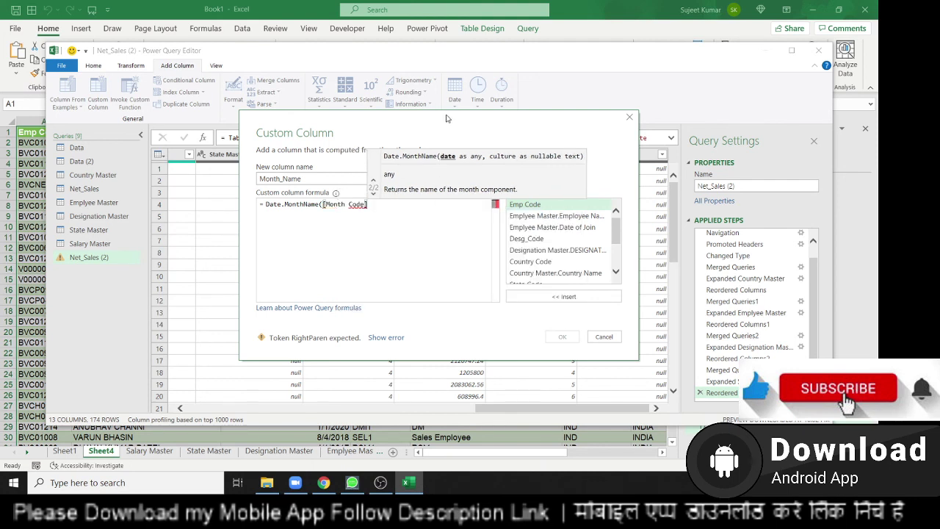
left_click_drag(444, 118, 270, 216)
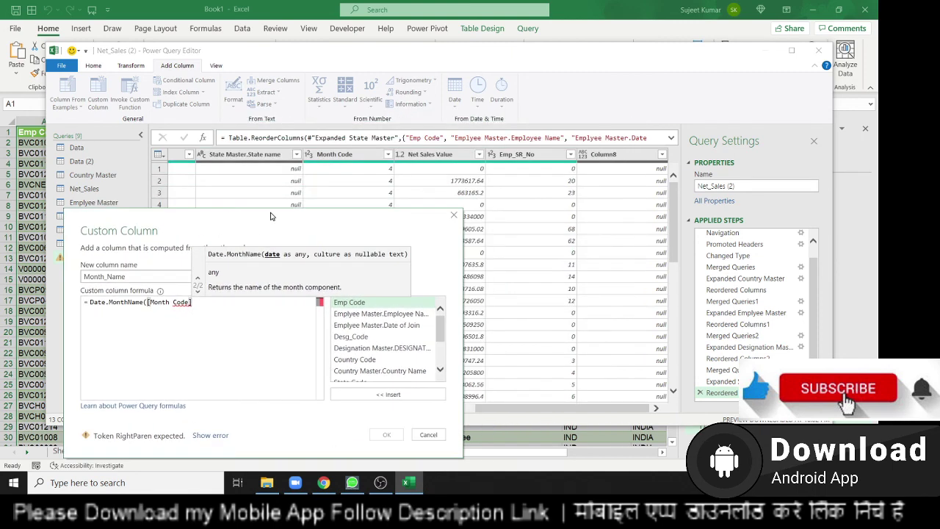
- Add a parenthesis after MonthName, then erase the Date.MonthName formula back to '='
left_click_drag(271, 216, 456, 165)
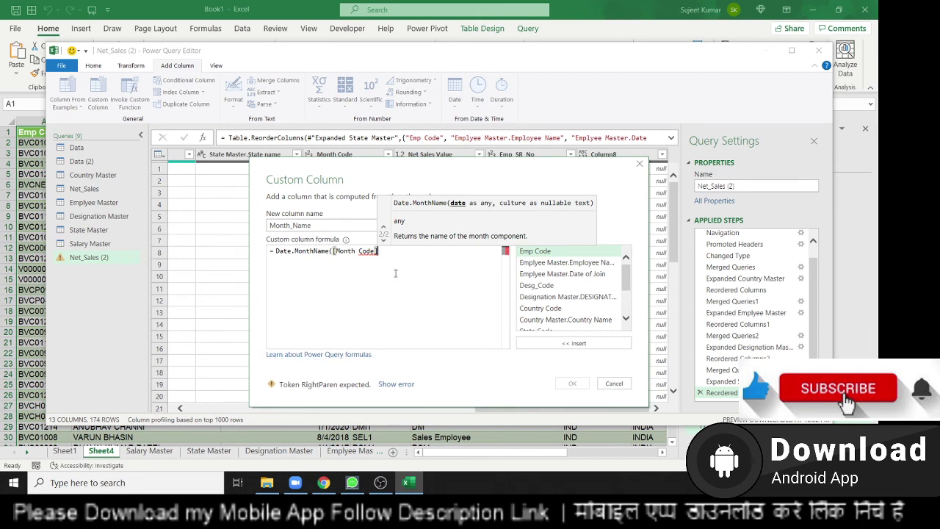
right_click(363, 255)
left_click(367, 279)
left_click(304, 251)
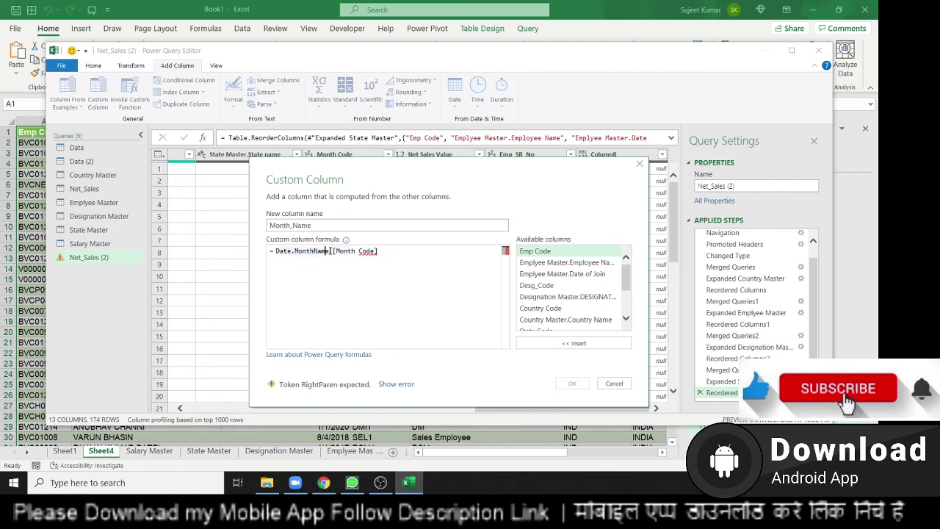
type("(")
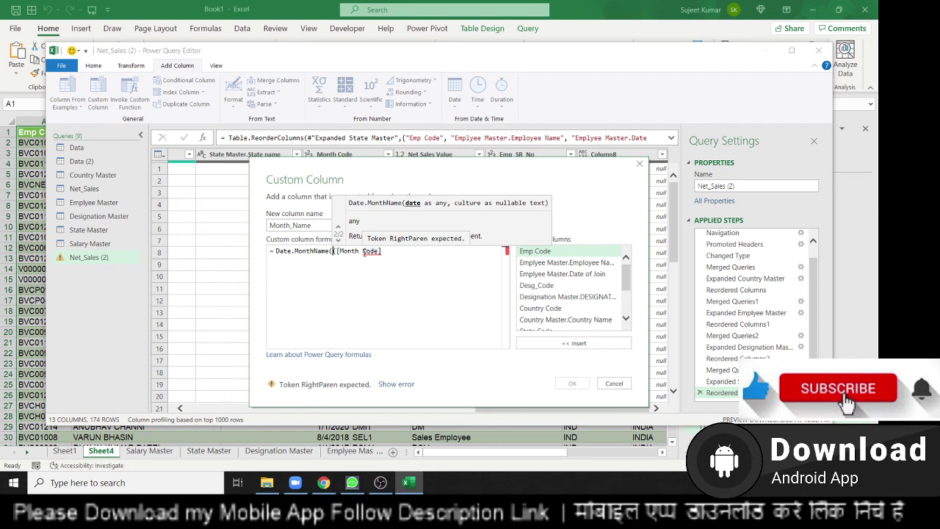
left_click(393, 257)
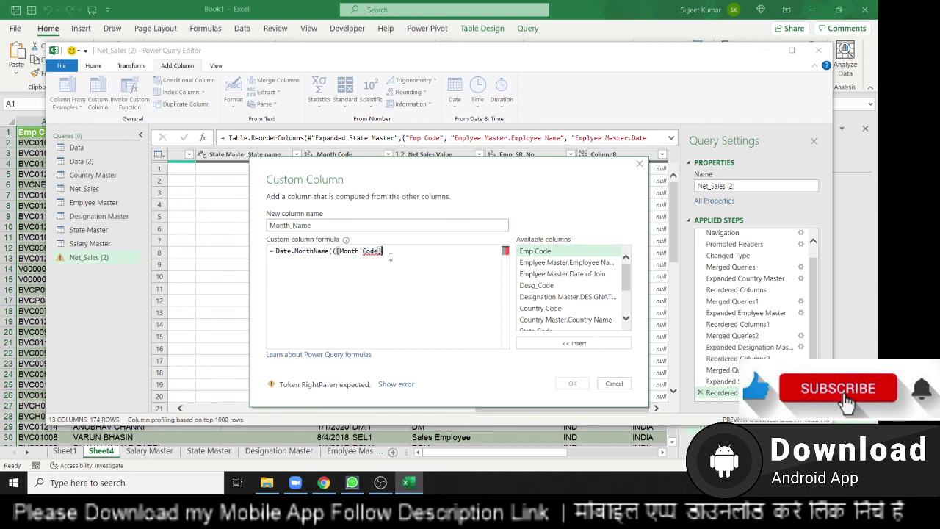
key("BackSpace")
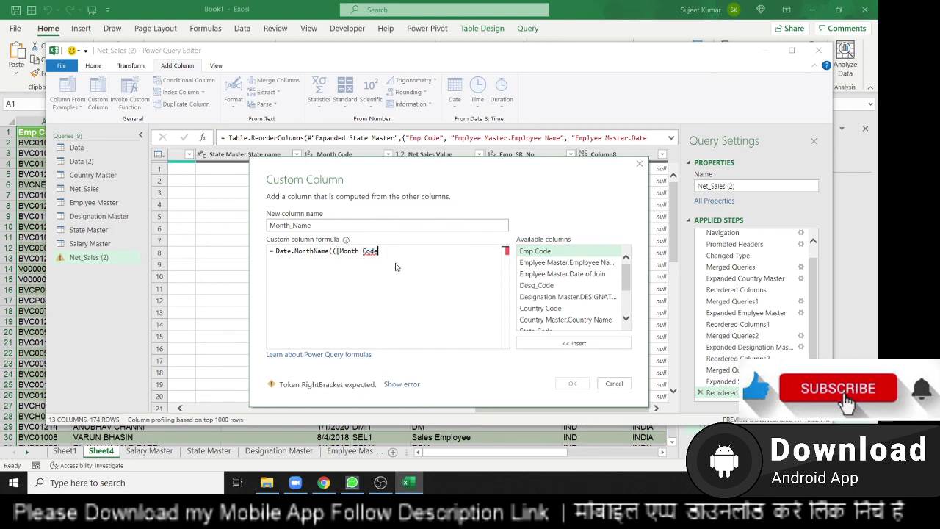
key("BackSpace")
key("BackSpace")
key("BackSpace")
key("BackSpace")
key("BackSpace")
key("BackSpace")
key("BackSpace")
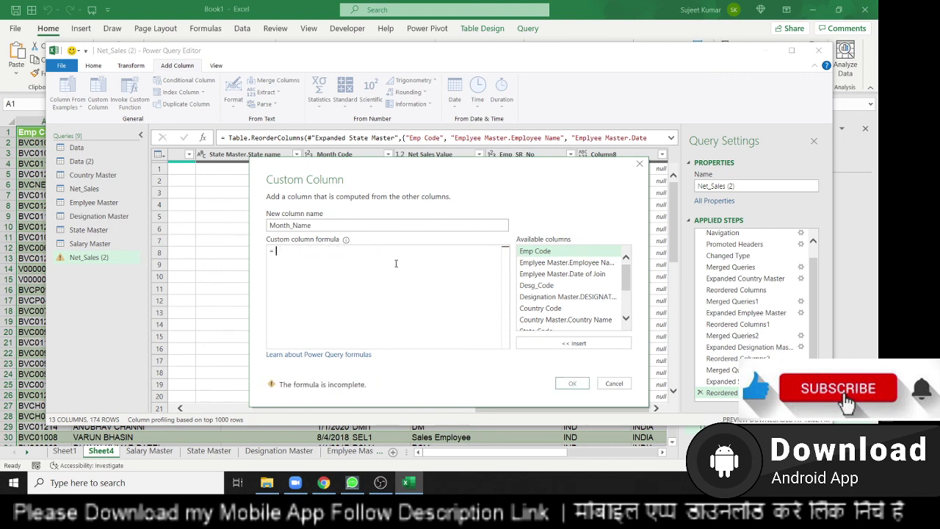
type("mont")
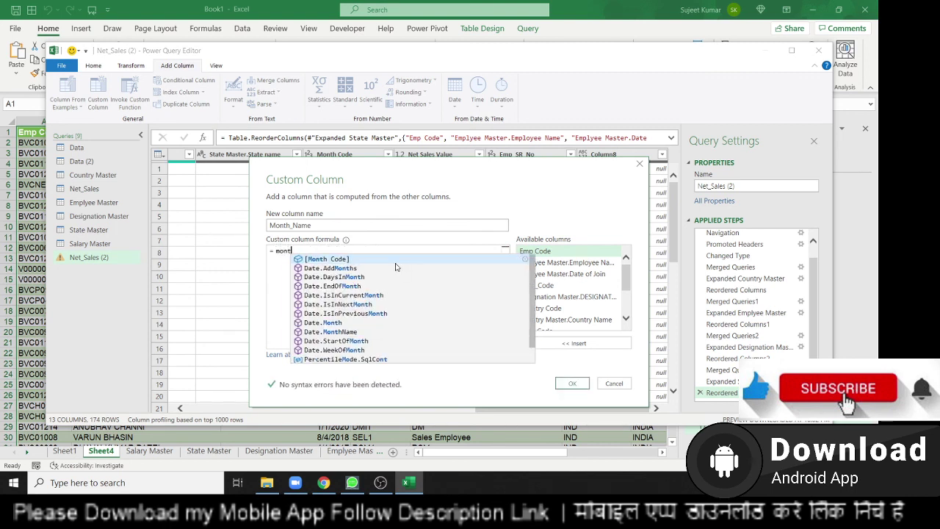
type("hname")
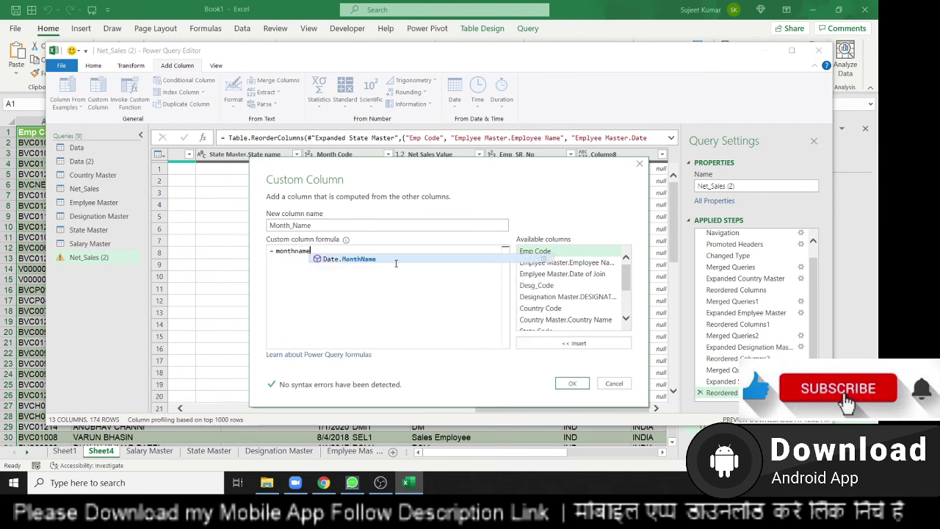
key("BackSpace")
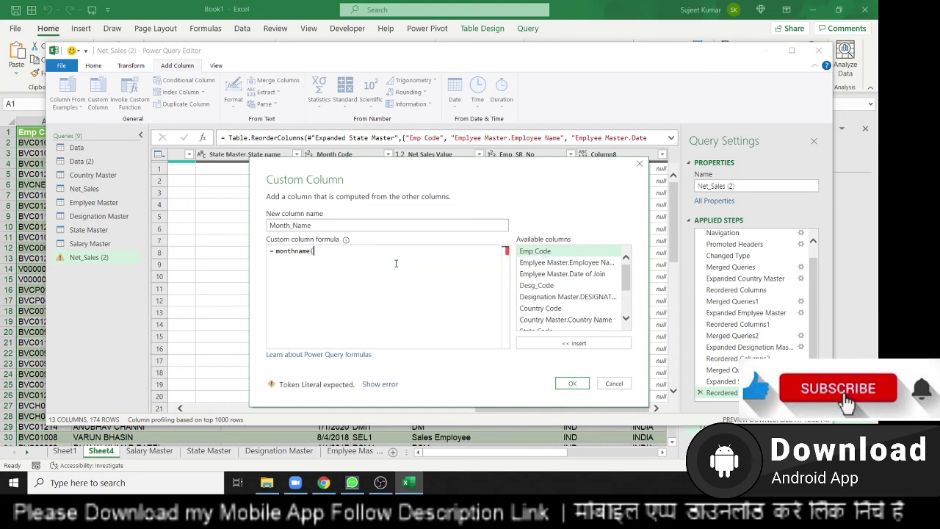
key("BackSpace")
key("BackSpace")
key("BackSpace")
key("BackSpace")
key("BackSpace")
key("BackSpace")
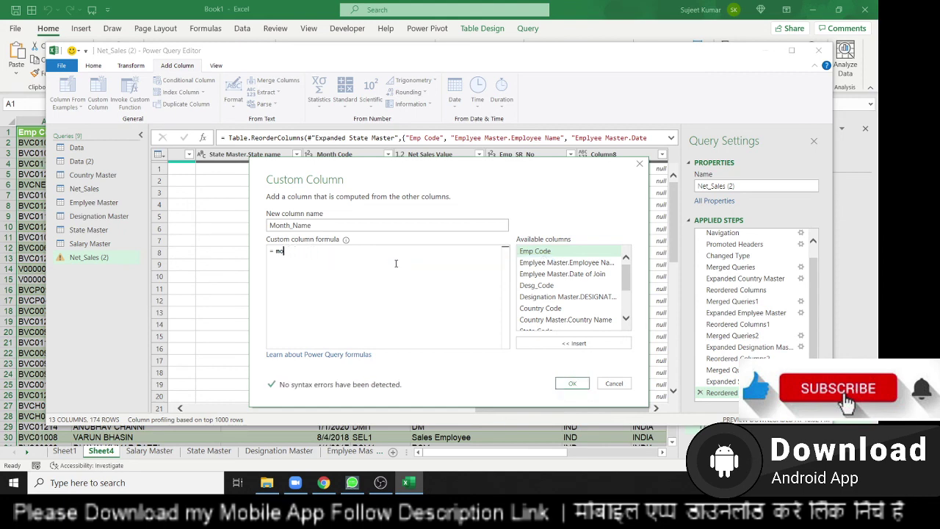
type("=choo")
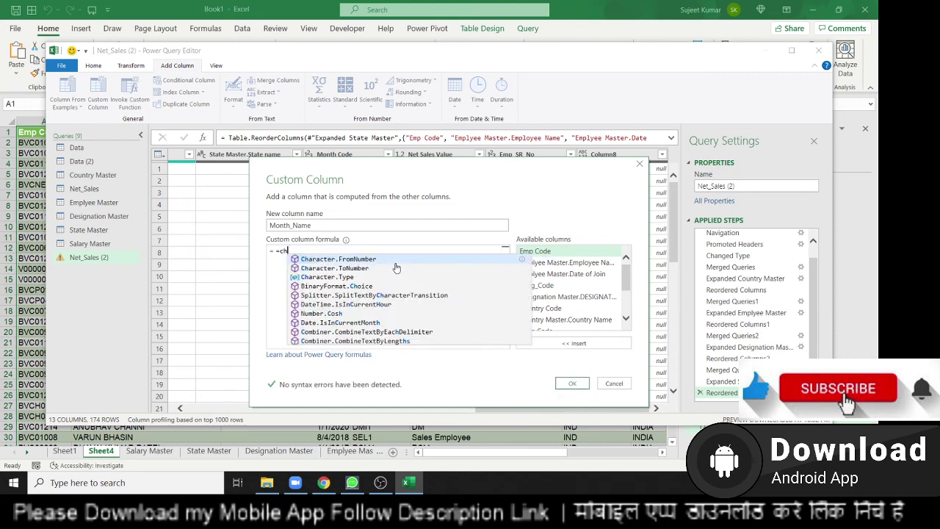
key("BackSpace")
key("BackSpace")
key("BackSpace")
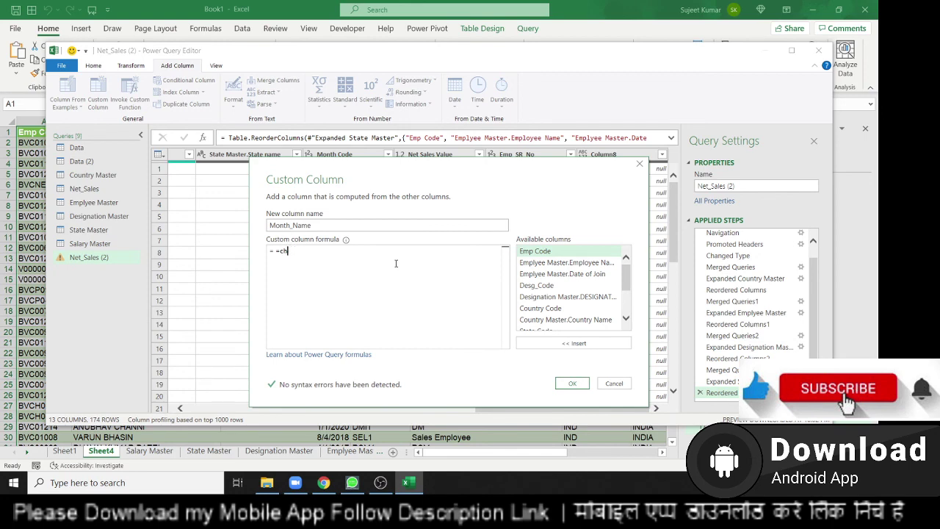
key("BackSpace")
key("BackSpace")
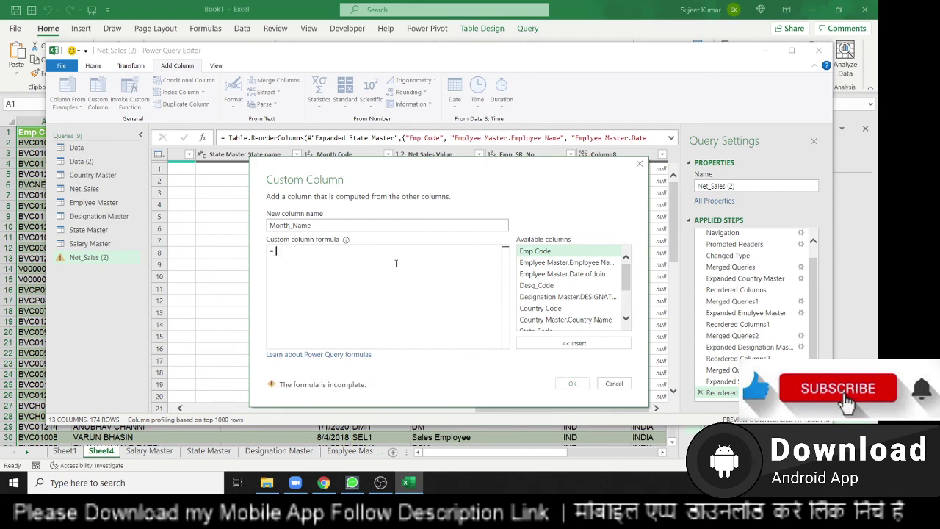
type("choo")
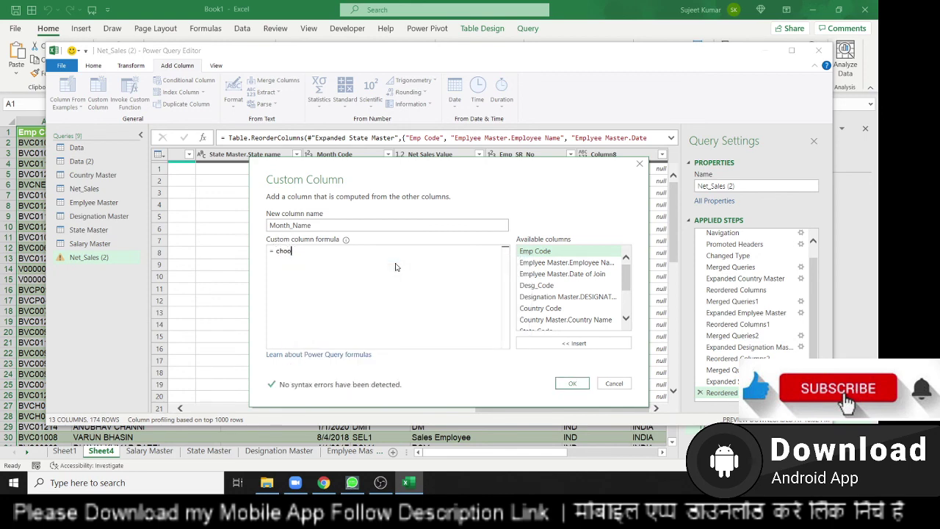
key("BackSpace")
key("BackSpace")
key("BackSpace")
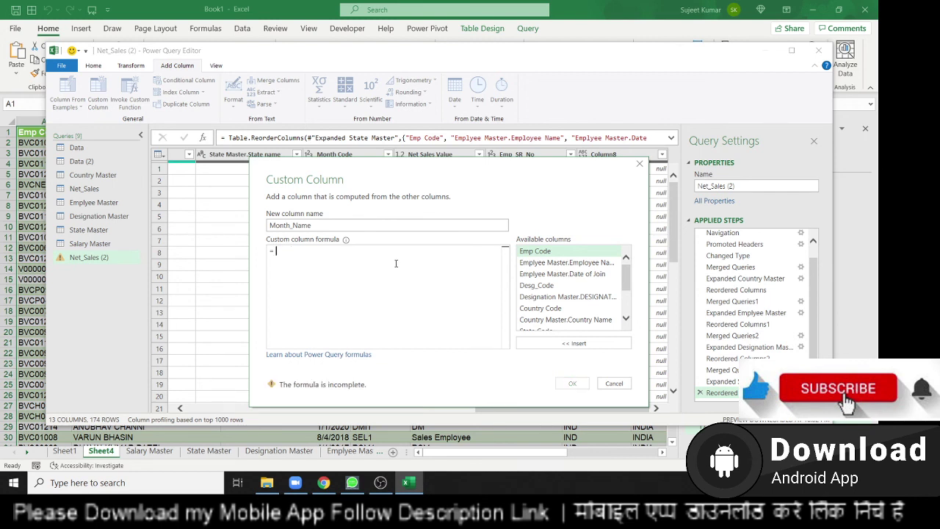
type("if")
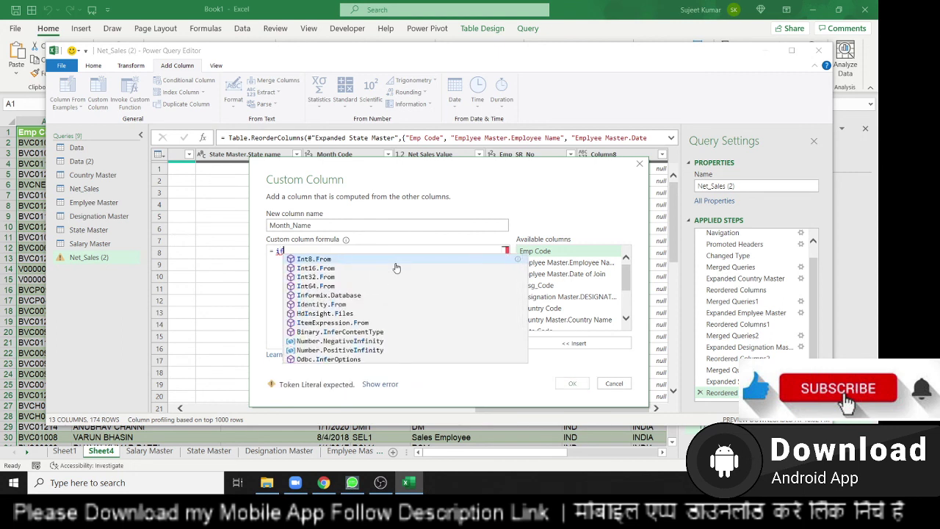
type("(")
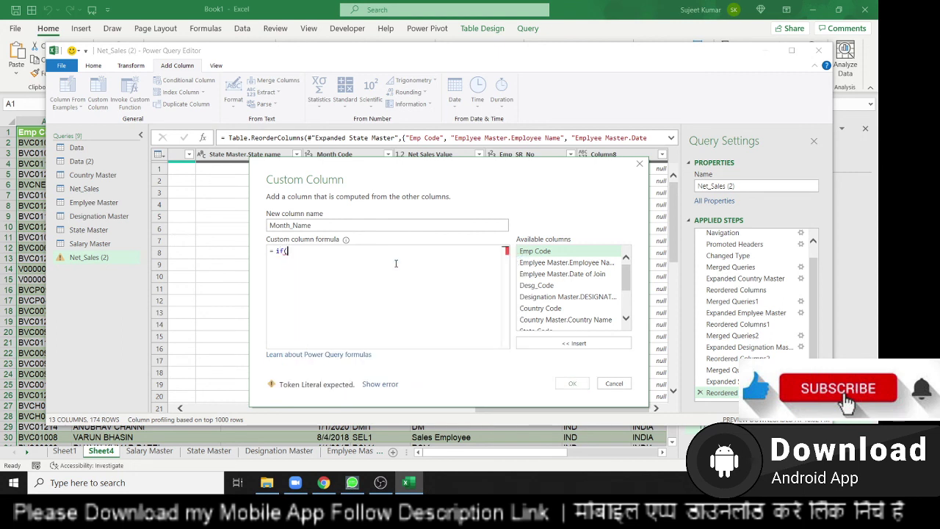
key("BackSpace")
key("BackSpace")
key("BackSpace")
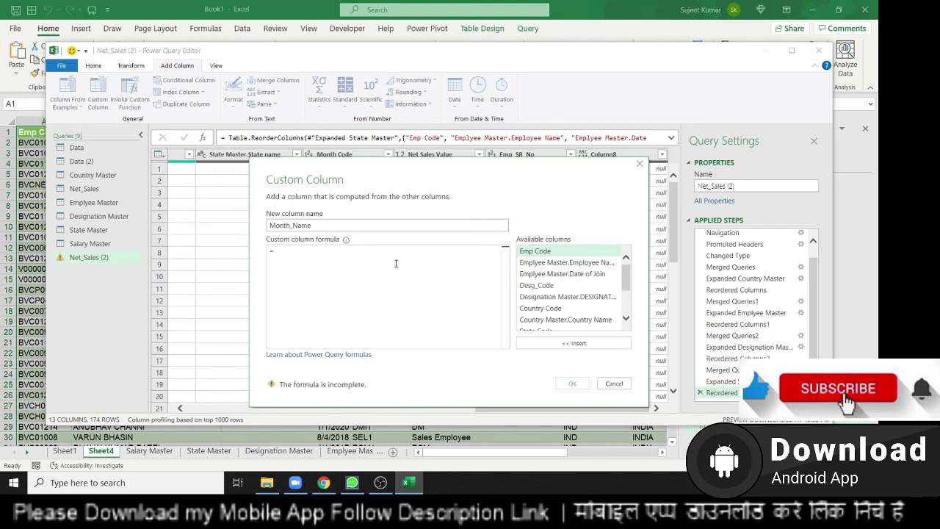
type("= ")
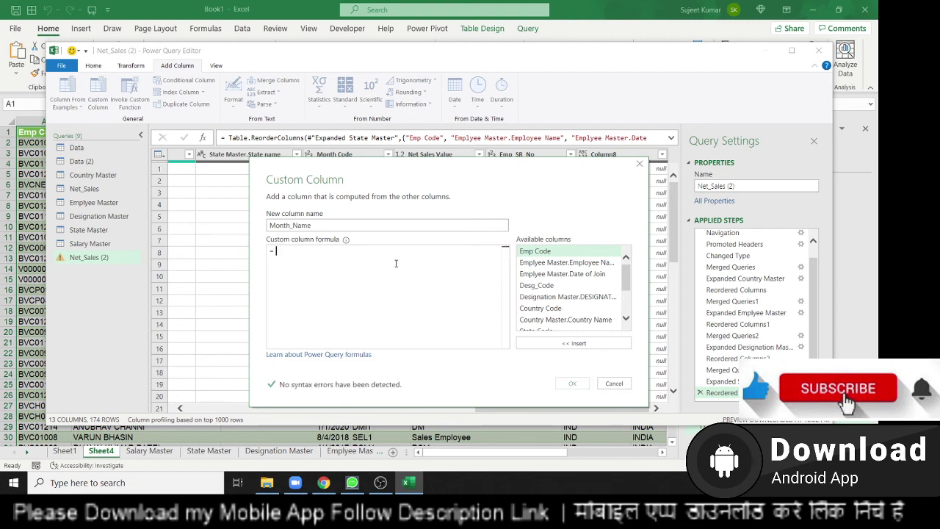
type("f")
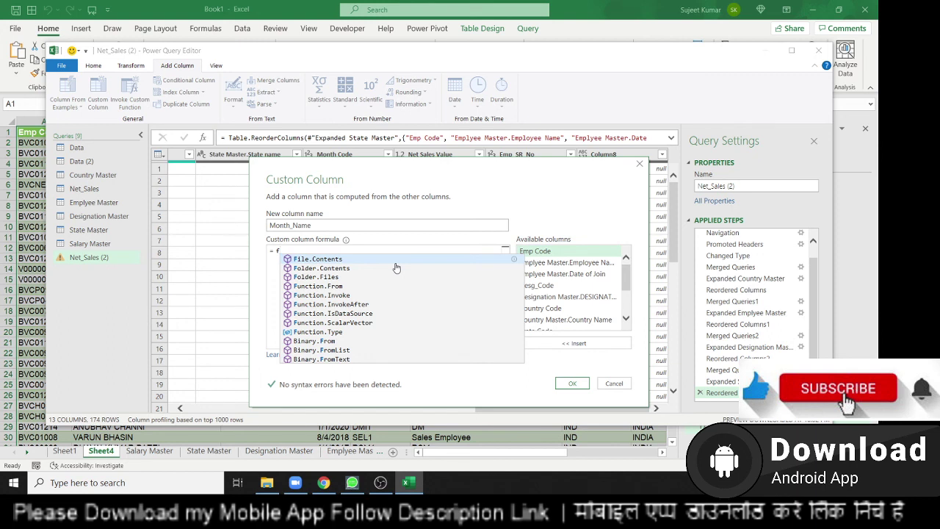
key("BackSpace")
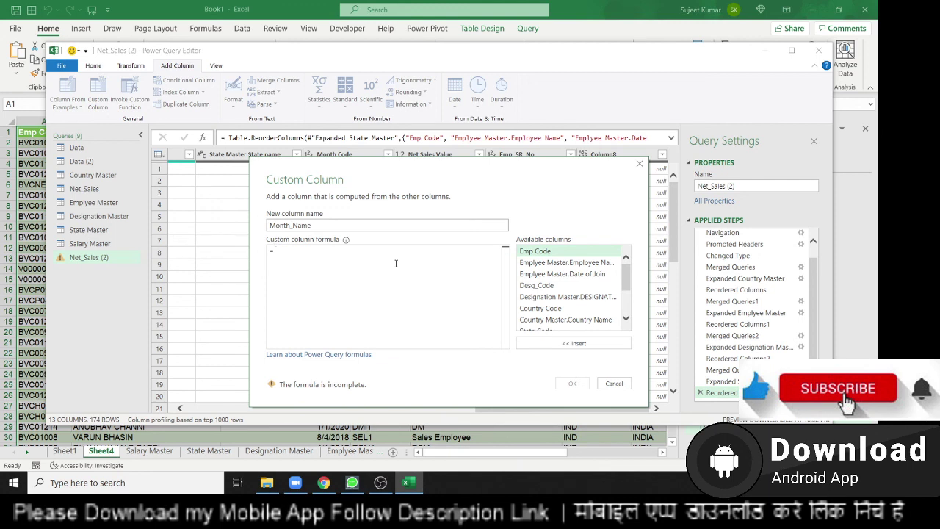
- Cancel the Month_Name custom column and close Power Query Editor back to Sheet4
left_click(640, 165)
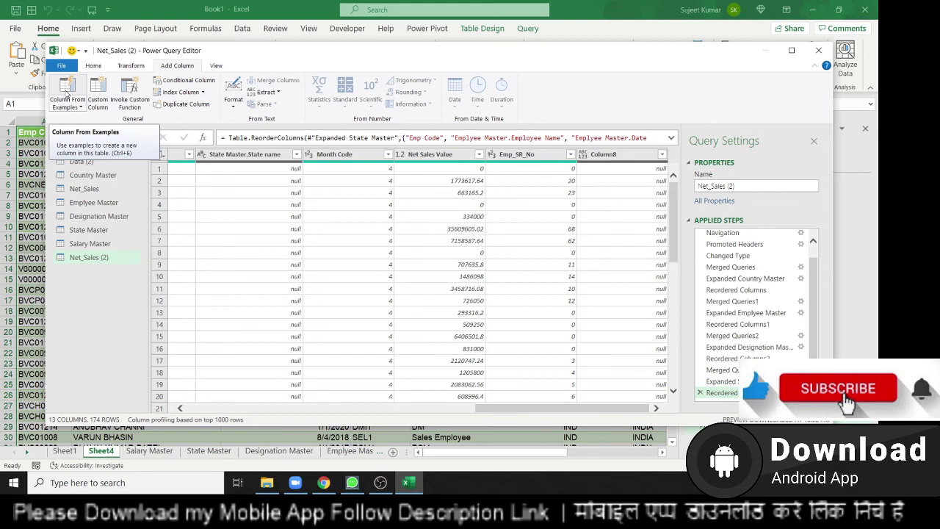
left_click(818, 50)
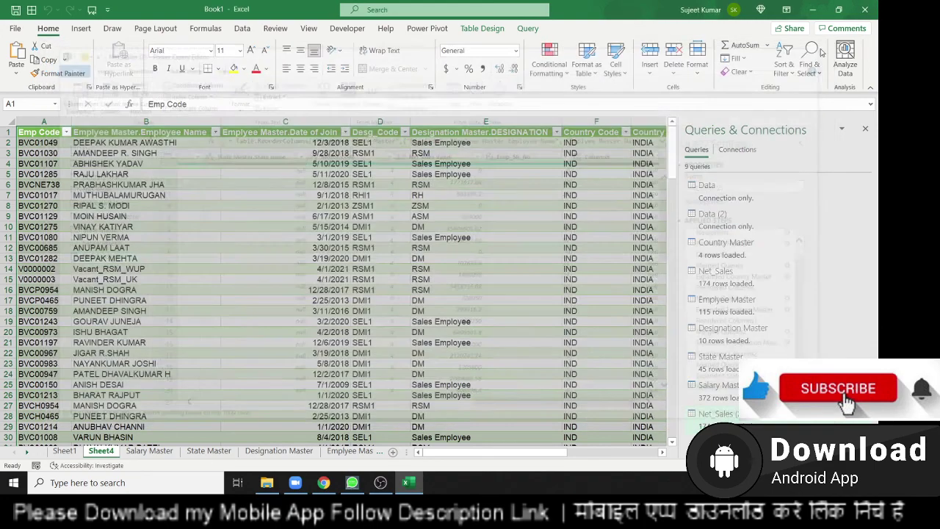